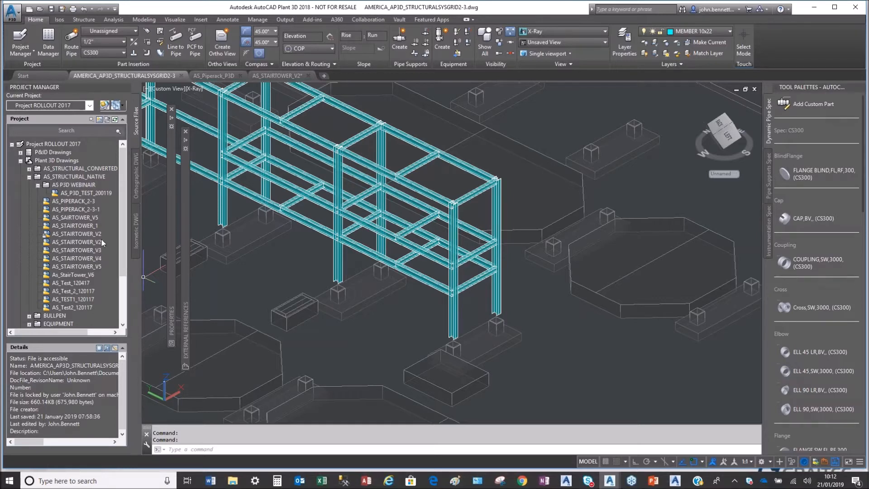
Step: Examine the structural members of the pipe rack model by highlighting a long lower beam and a long upper beam
left_click_drag(123, 243, 121, 287)
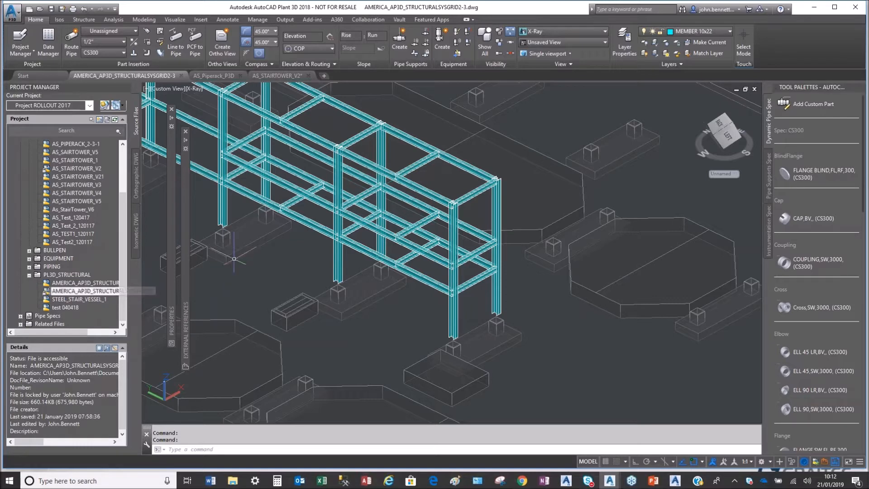
left_click(306, 223)
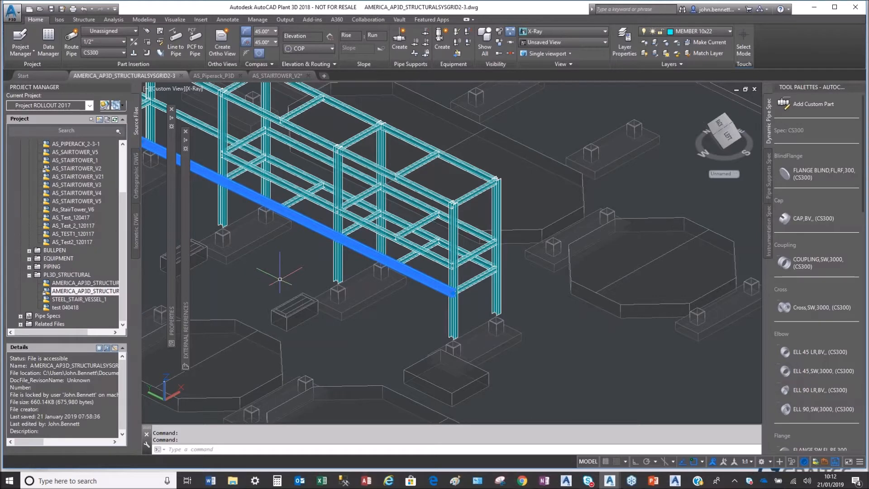
scroll(273, 265, "down", 3)
middle_click_drag(272, 257, 380, 298)
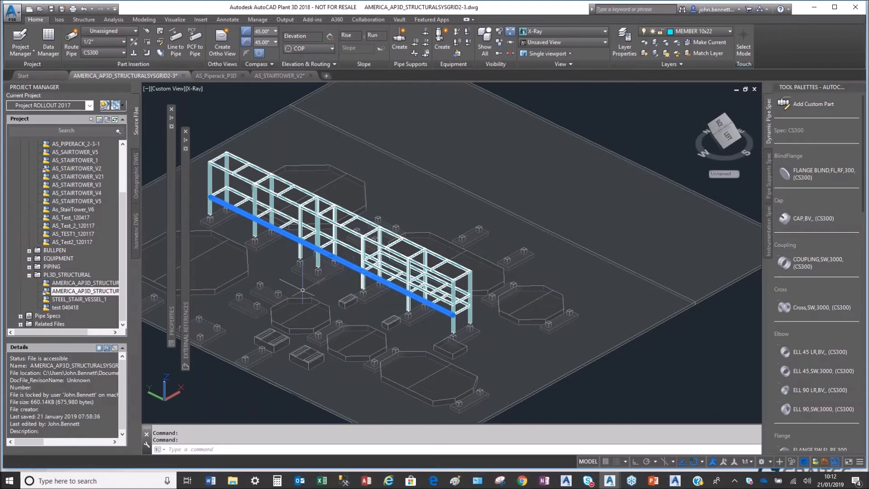
key("Escape")
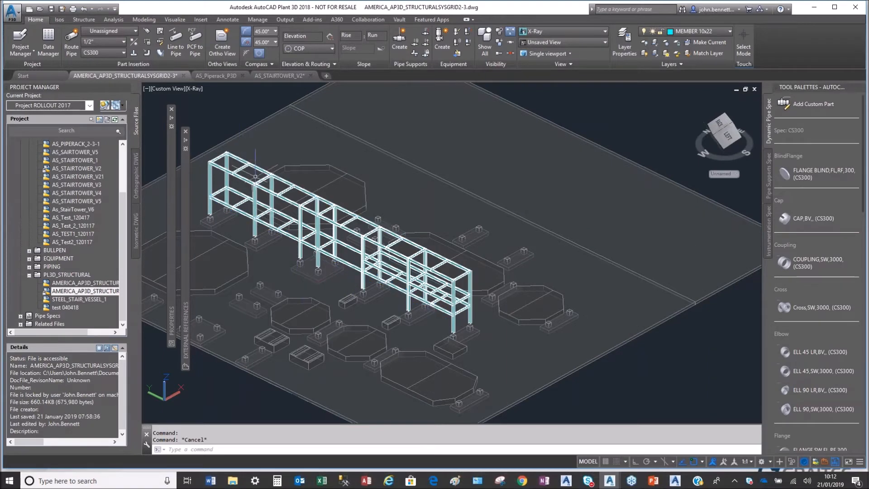
left_click(257, 168)
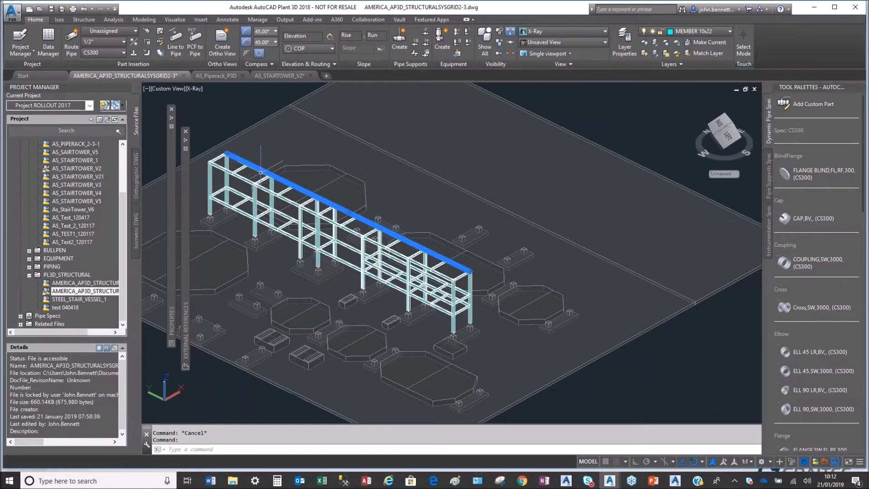
key("Escape")
key("Escape")
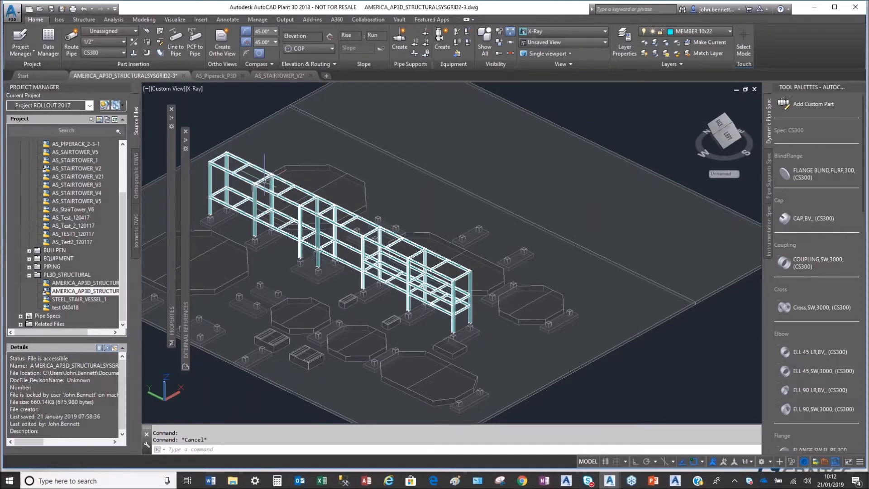
mouse_move(264, 180)
scroll(122, 221, "up", 1)
Step: Open the properties of the AS P3D WEBINAIR project folder and browse for its DWG creation template
left_click_drag(122, 221, 123, 183)
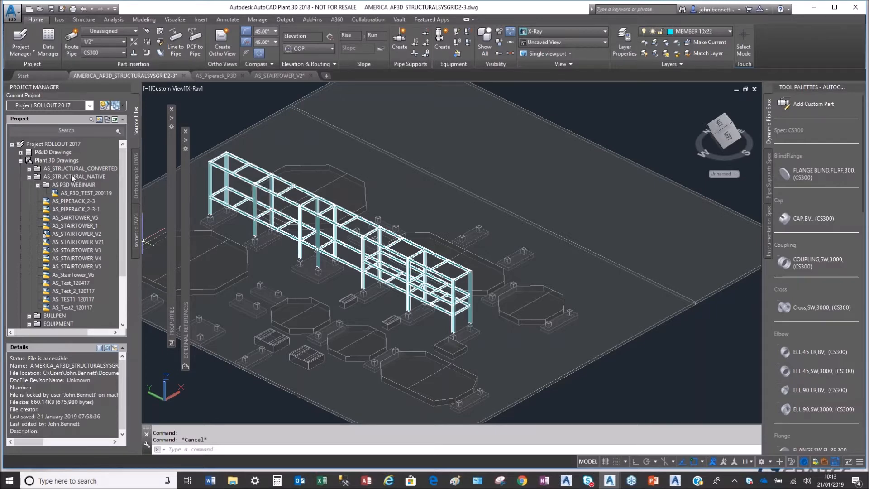
left_click(66, 185)
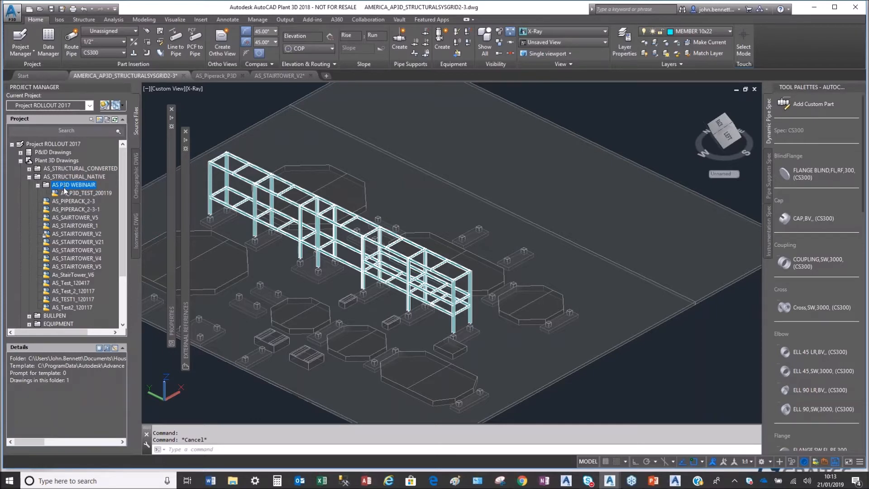
right_click(69, 189)
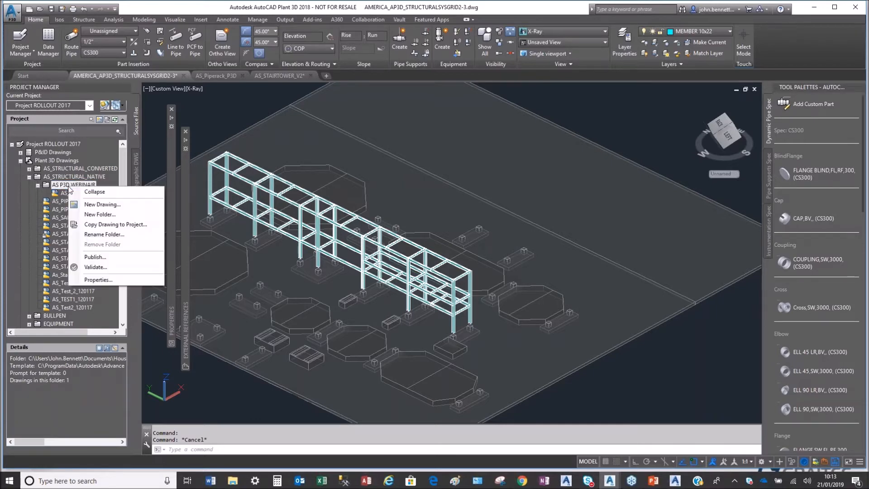
left_click(105, 279)
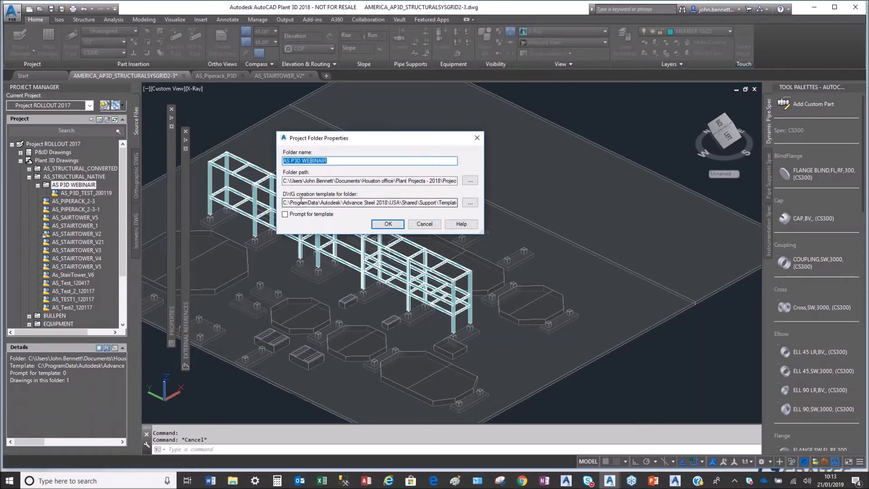
left_click(470, 203)
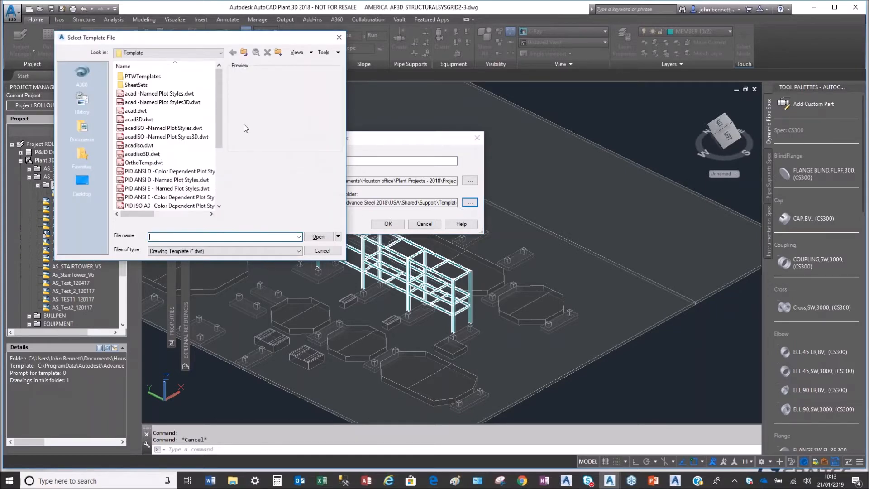
Step: Look through the template files in ProgramData\Autodesk\Advance Steel 2018\USA\Shared\Support\Templates, and leave the folder properties without choosing one
left_click(221, 54)
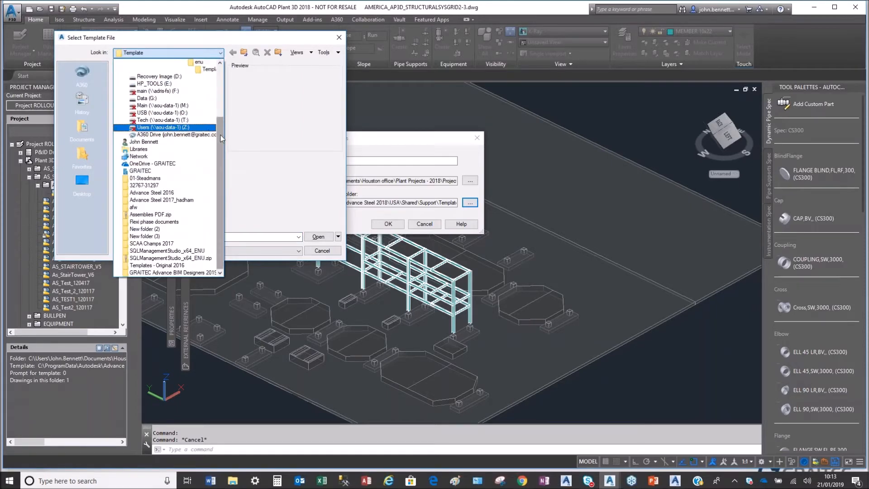
scroll(221, 135, "up", 4)
left_click(149, 77)
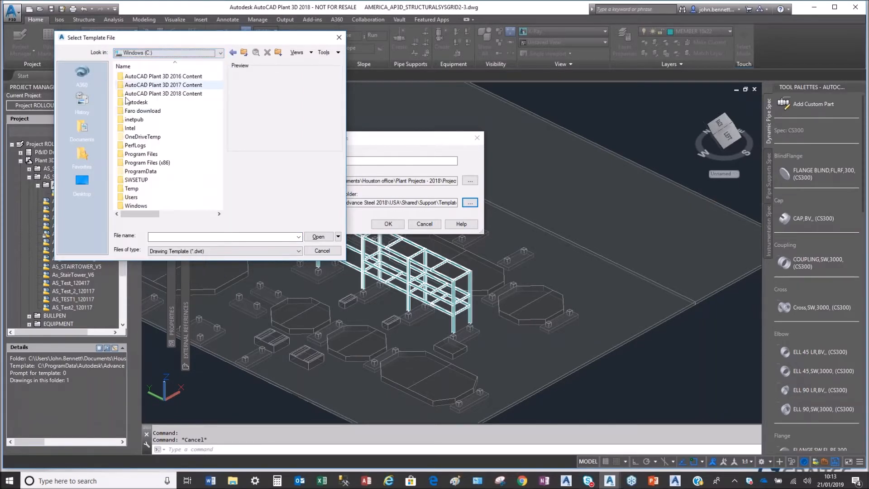
double_click(122, 173)
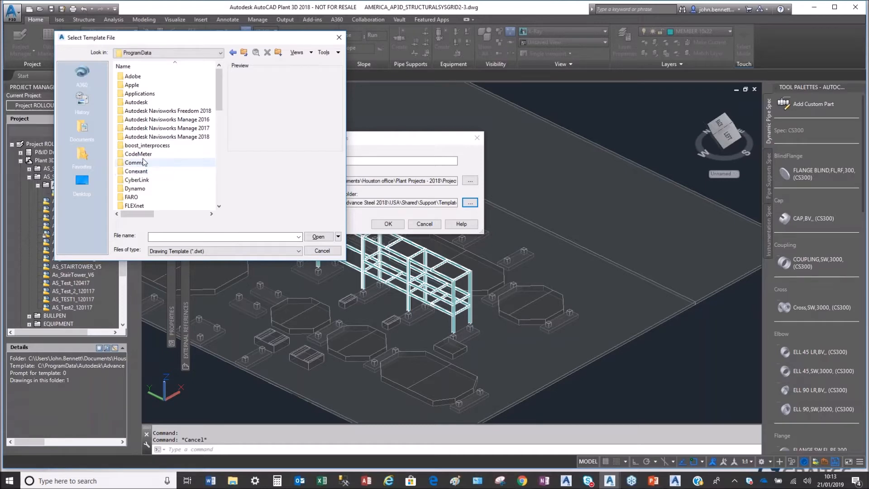
double_click(131, 102)
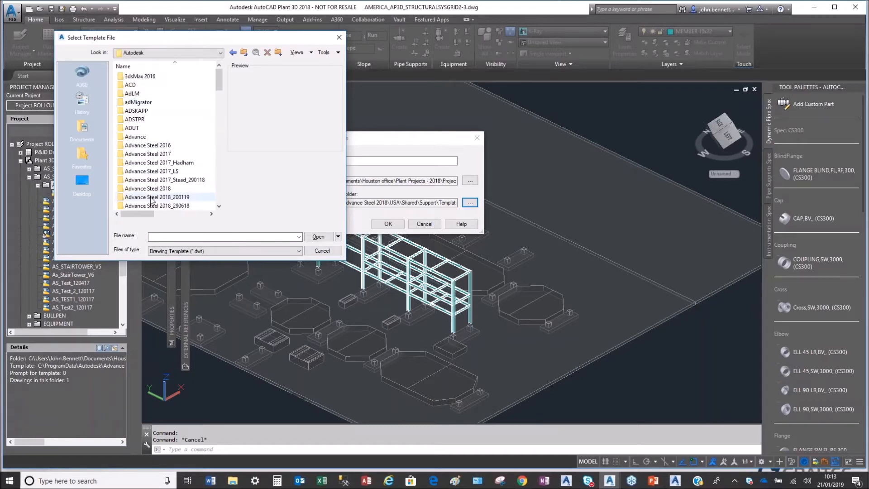
double_click(128, 189)
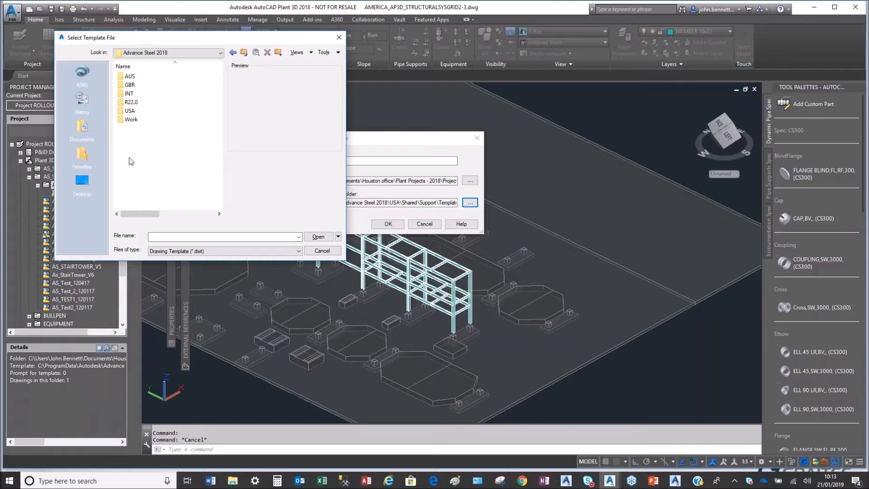
left_click(119, 113)
double_click(119, 113)
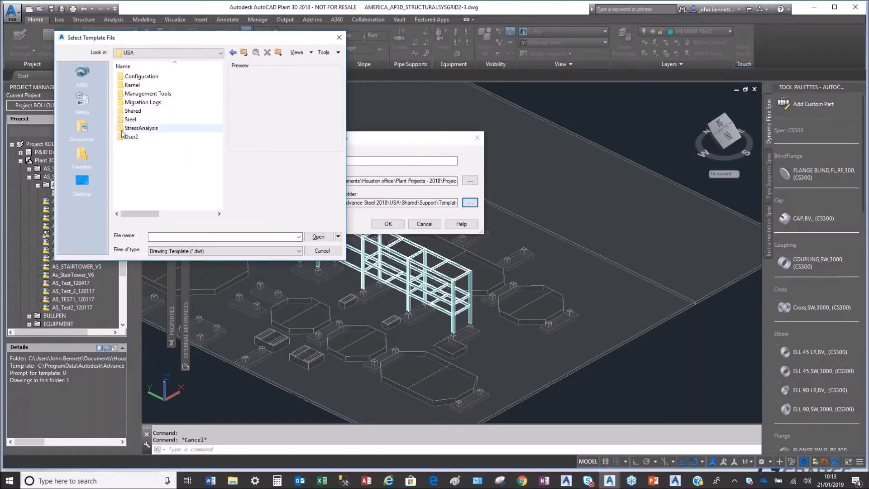
double_click(123, 111)
double_click(124, 94)
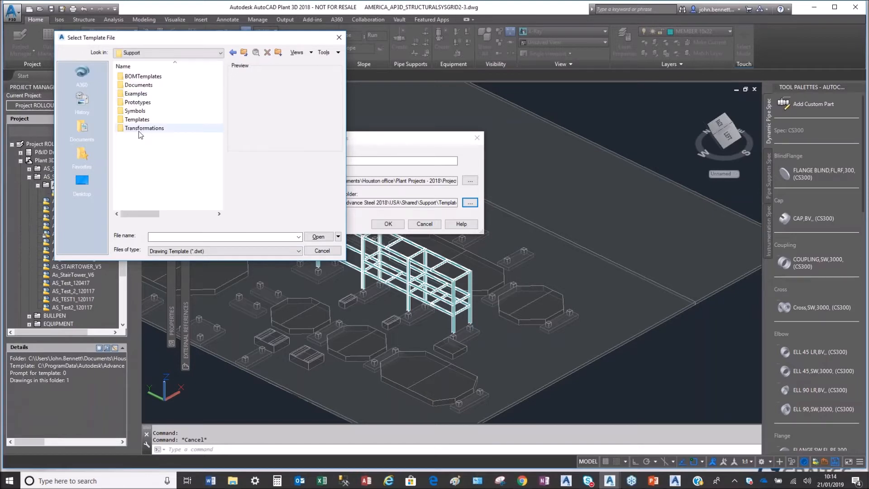
double_click(122, 118)
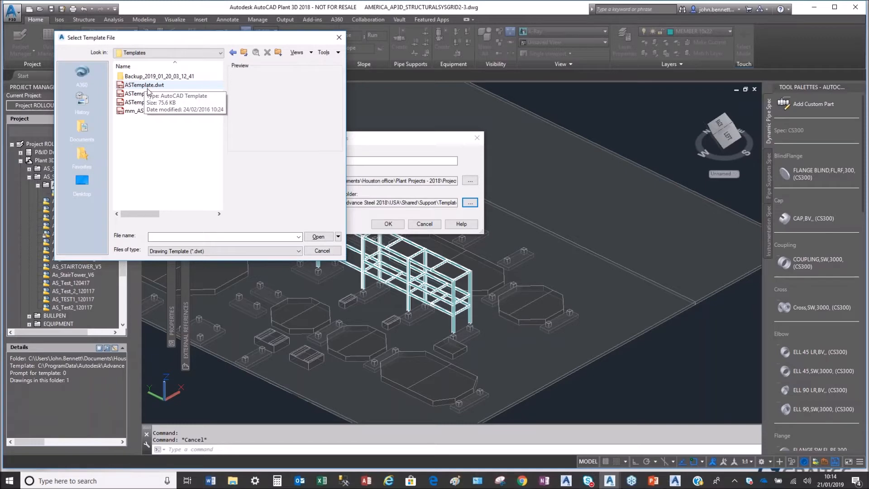
left_click(319, 251)
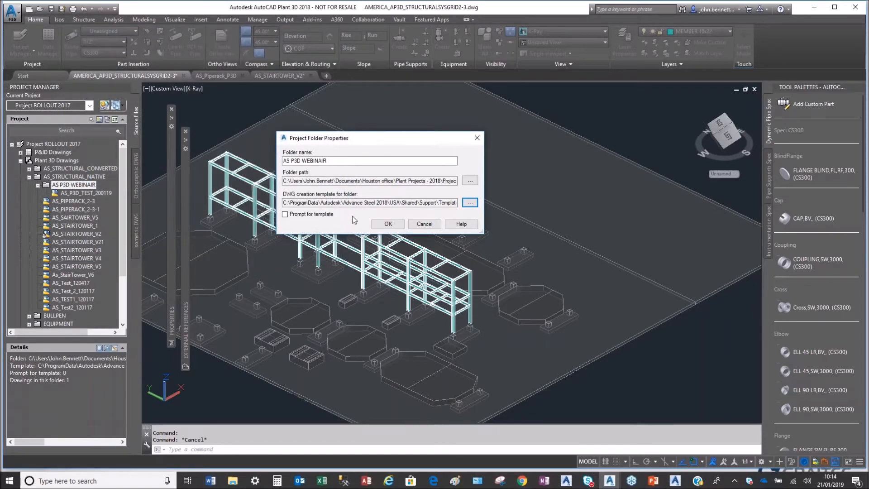
left_click(420, 227)
Step: Create a new drawing named JB TEST 210119 in the AS P3D WEBINAIR folder, using the folder's ASTemplate.dwt template
right_click(58, 187)
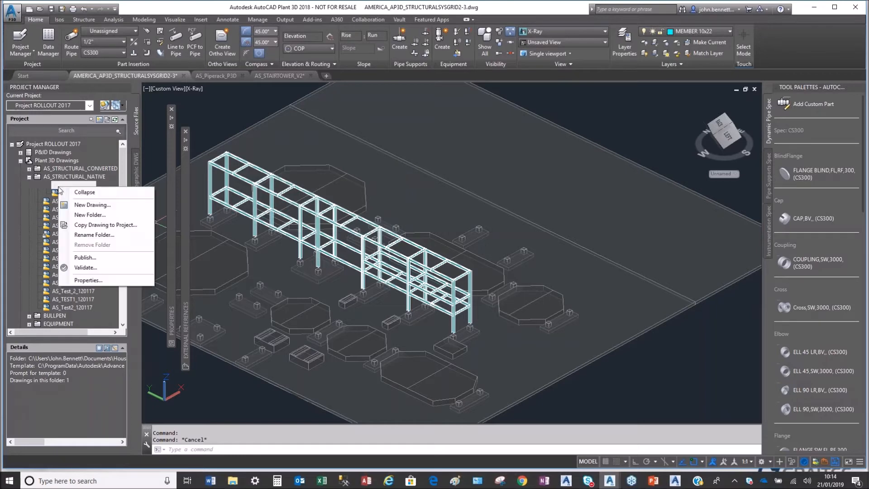
left_click(78, 204)
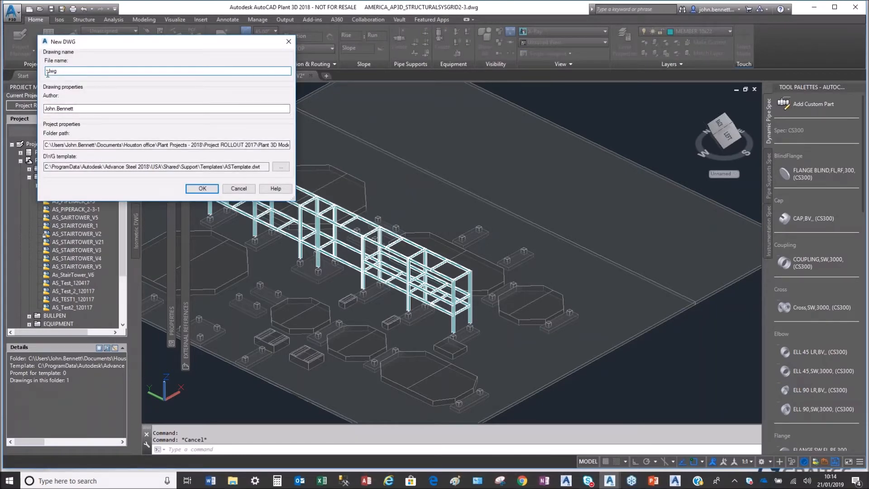
type("JB")
type(" TEST ")
type("\"!)!")
type("!(")
key("BackSpace")
key("BackSpace")
key("BackSpace")
key("BackSpace")
key("BackSpace")
key("BackSpace")
type("210119")
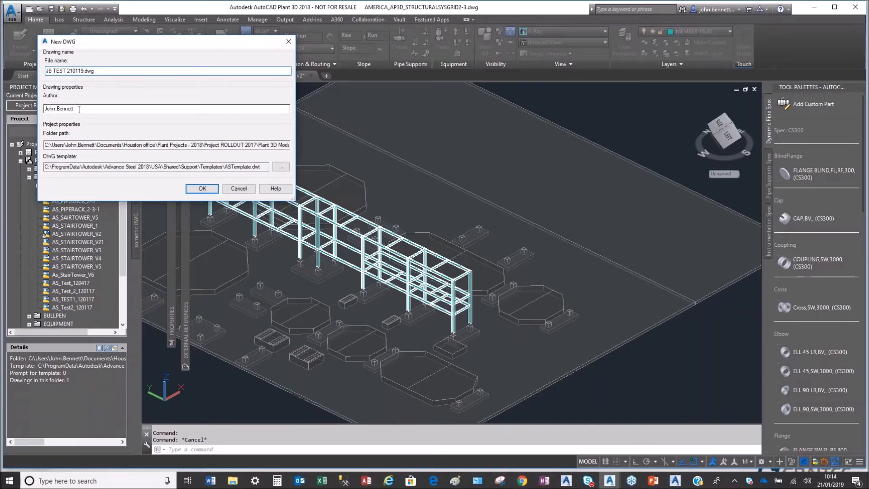
key("BackSpace")
key("BackSpace")
key("BackSpace")
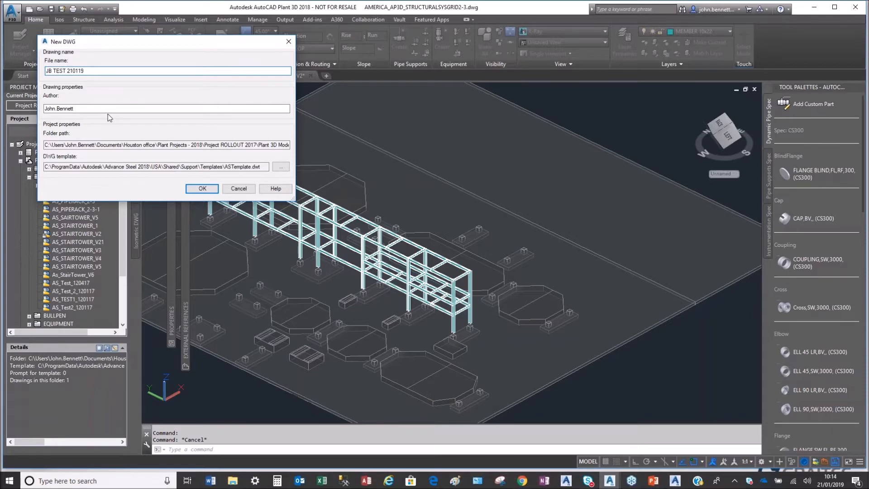
left_click(202, 189)
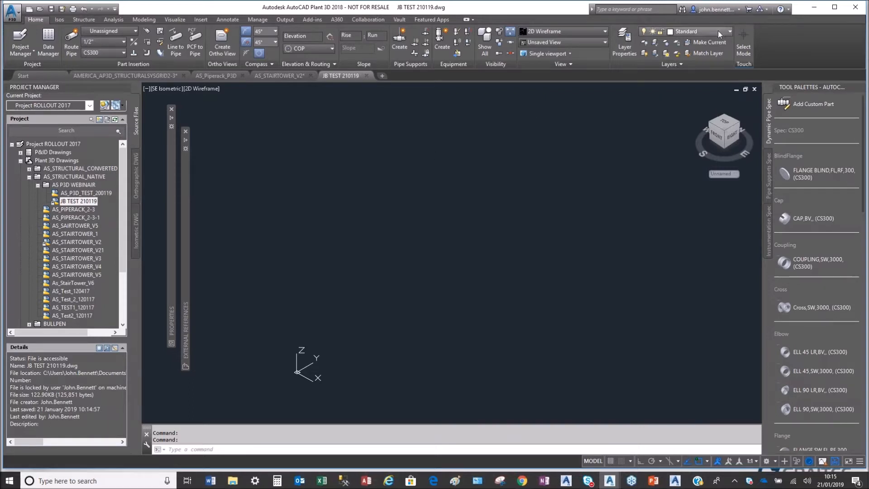
Step: Review the layer list of the JB TEST 210119 drawing and close the drawing
left_click(729, 31)
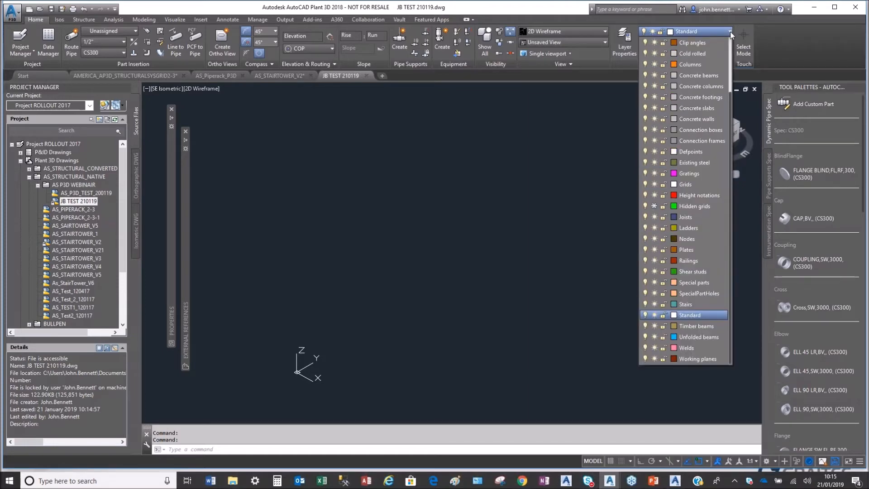
left_click(336, 264)
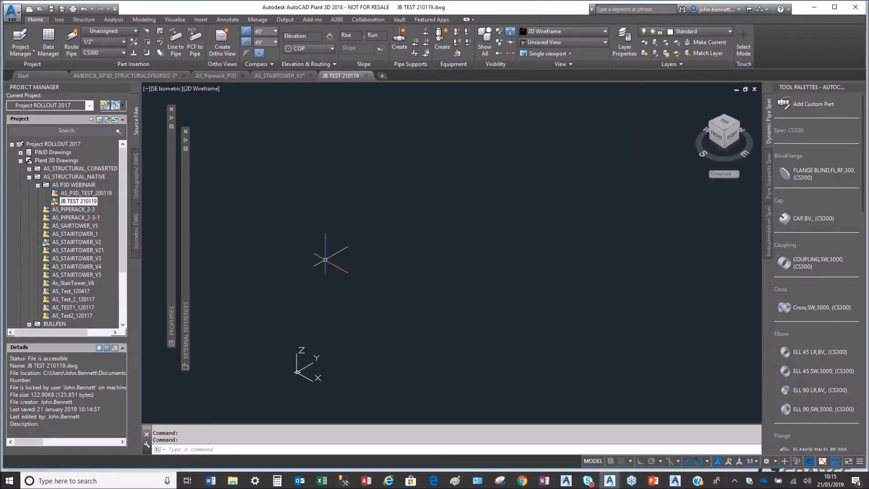
left_click(367, 76)
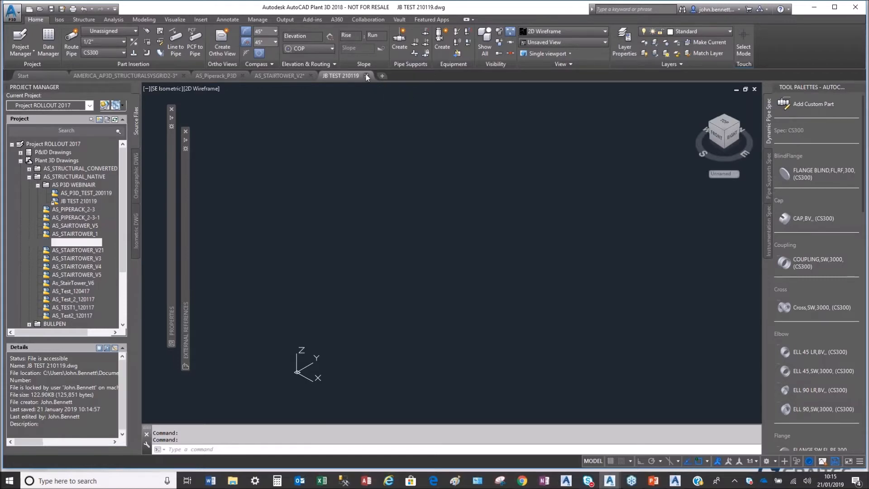
Step: Start an Advance Steel XML export in the AMERICA_AP3D_STRUCTURALSYSGRID2-3 drawing and select the entire pipe rack structure for output
left_click(145, 77)
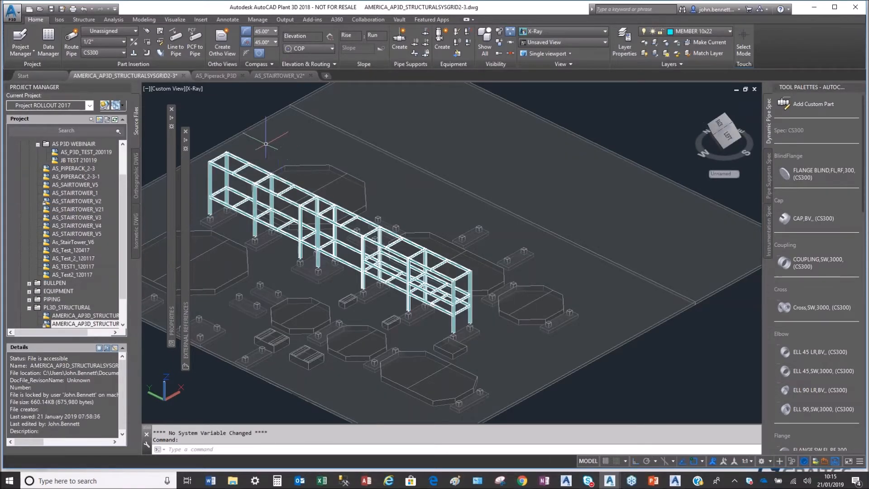
left_click(84, 19)
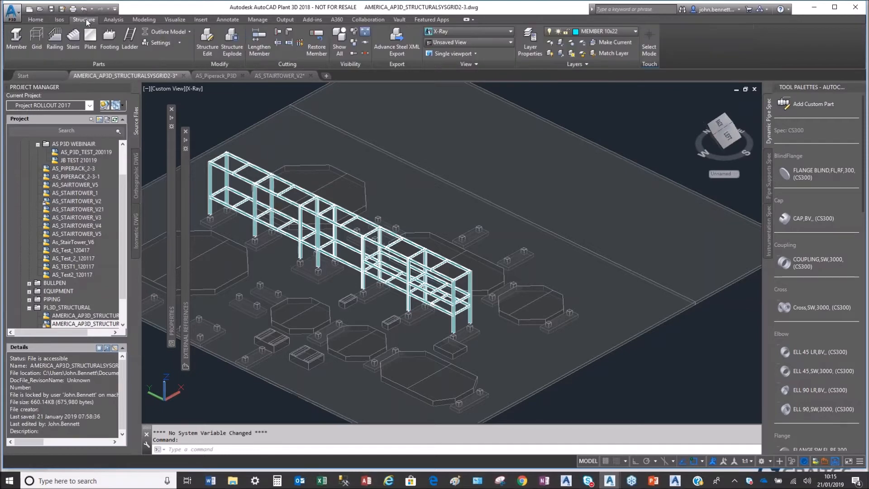
left_click(397, 51)
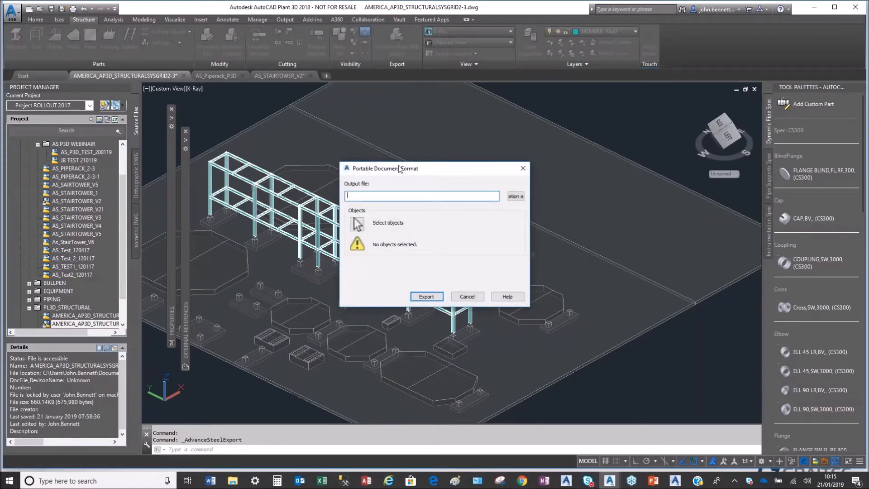
left_click_drag(399, 168, 481, 169)
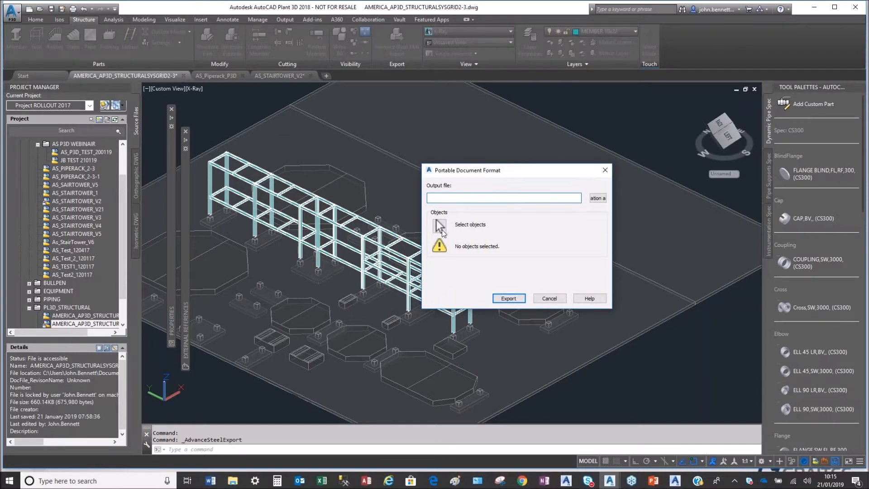
left_click(441, 229)
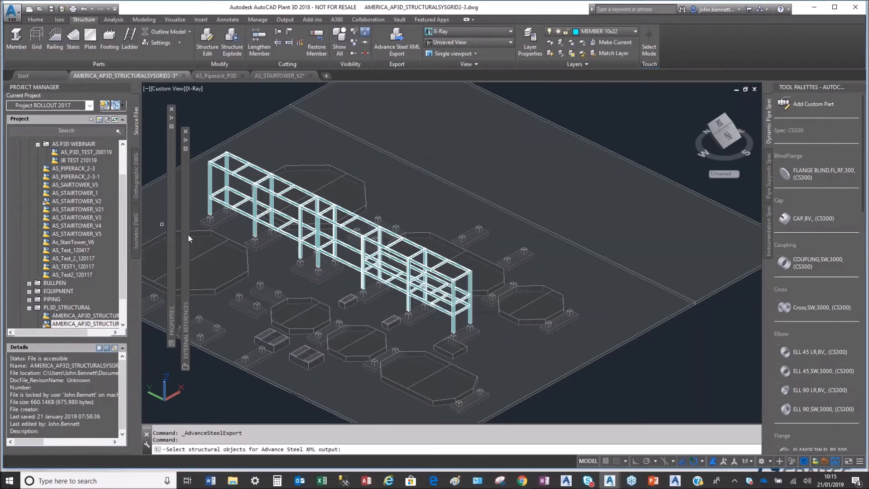
scroll(199, 253, "down", 2)
left_click(209, 362)
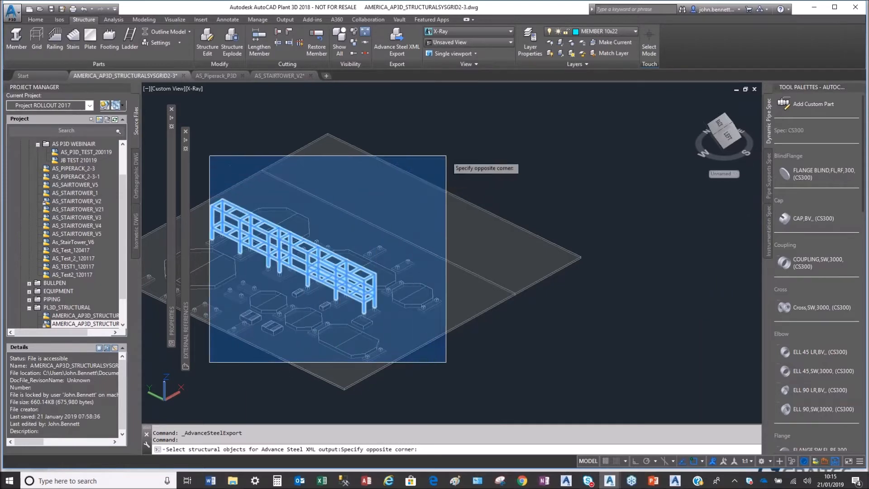
left_click(446, 156)
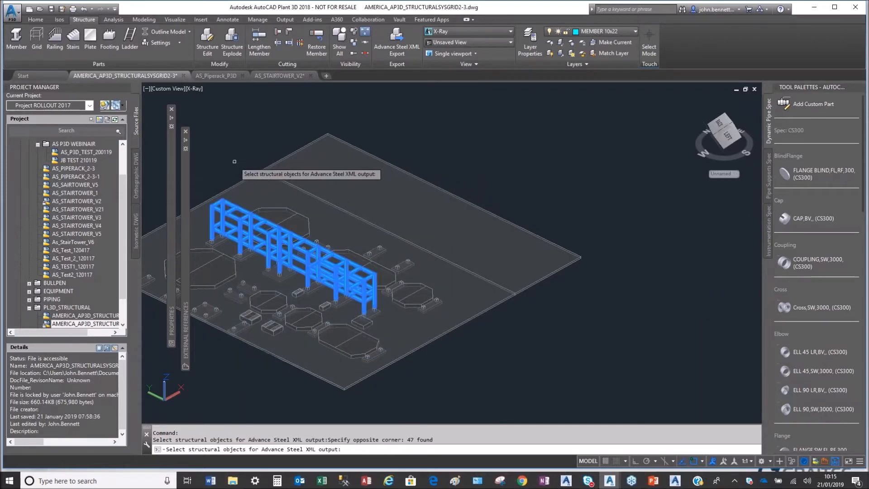
key("Return")
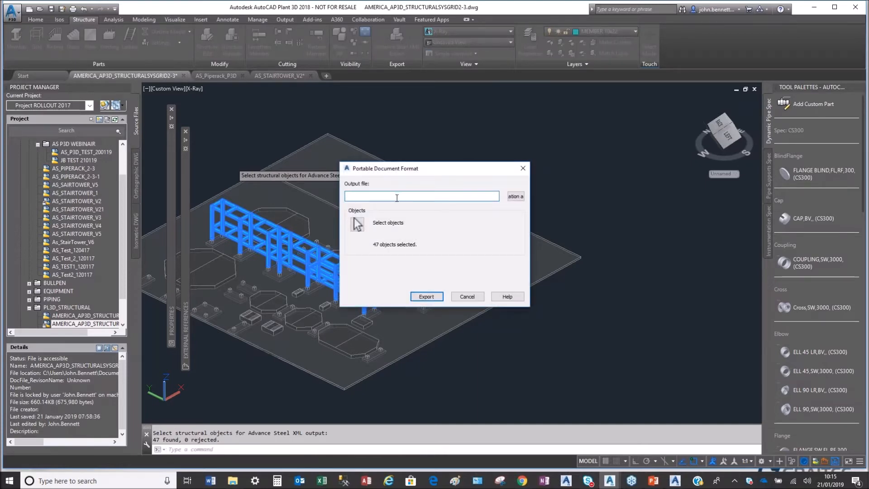
Step: Name the output file JB PIPE RACK.smlx in the project's SMLX files folder and export the selected structure
left_click(514, 196)
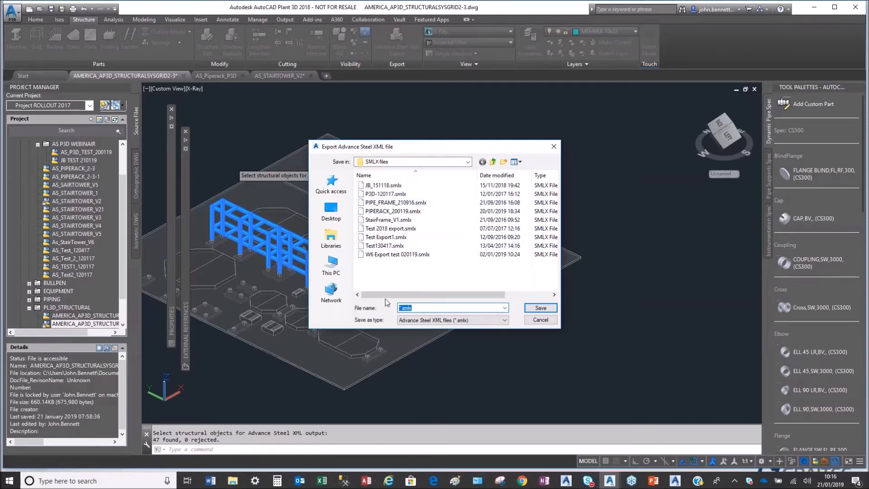
left_click(401, 308)
type("JB PIPE RACK")
left_click(467, 163)
left_click(468, 163)
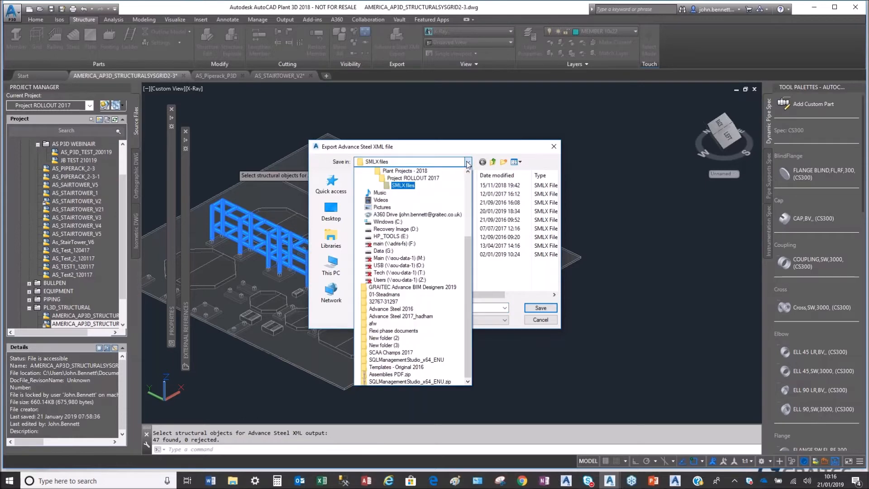
left_click(467, 171)
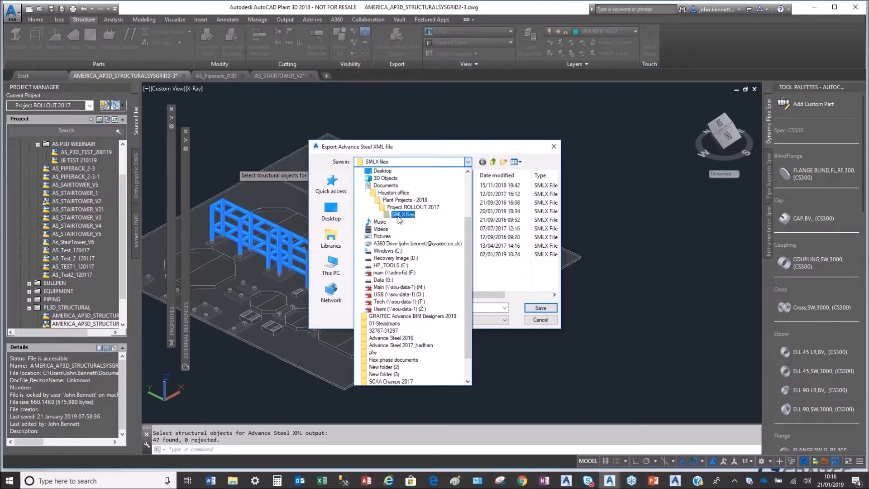
left_click(515, 148)
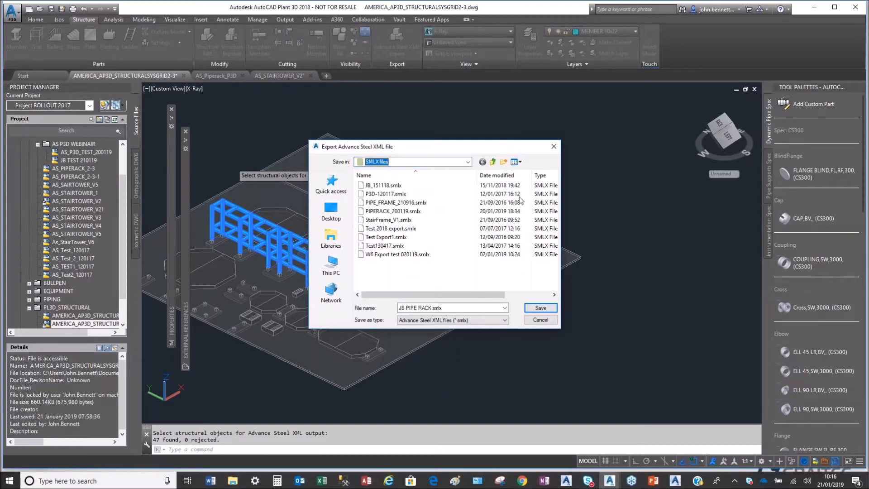
left_click(539, 308)
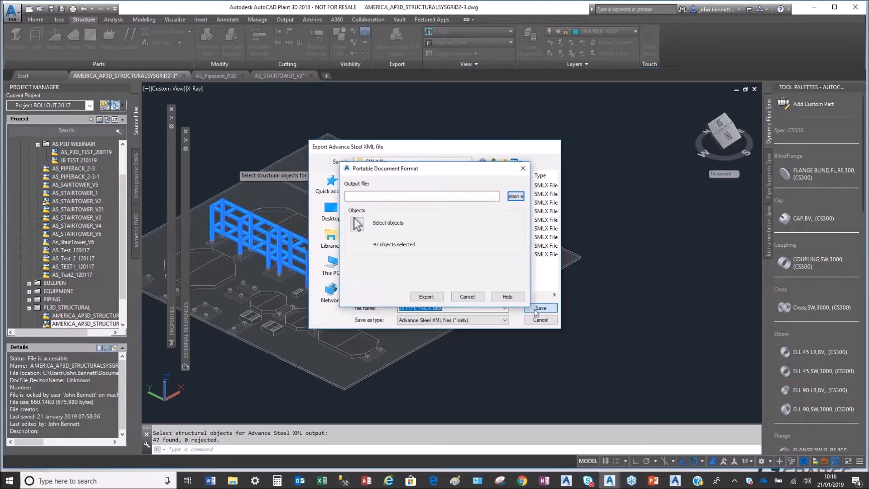
left_click(426, 297)
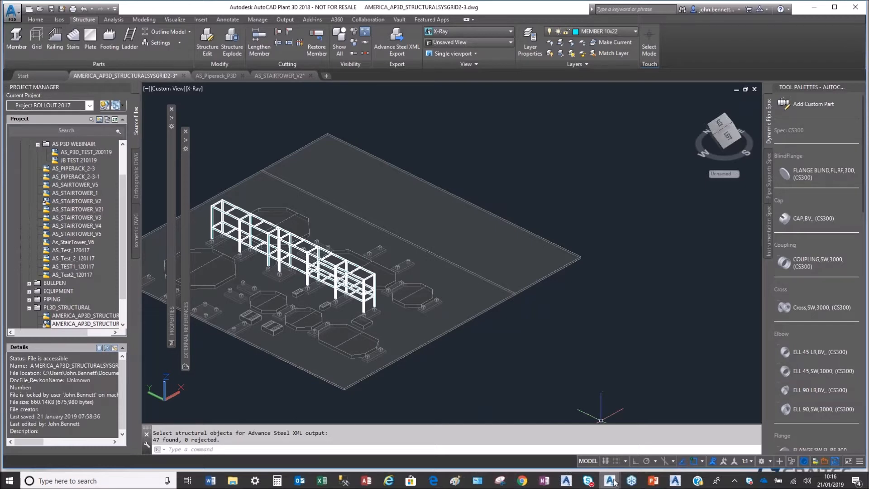
Step: Switch to Advance Steel with the AS_P3D_TEST_200119 drawing and maximize its window
mouse_move(675, 483)
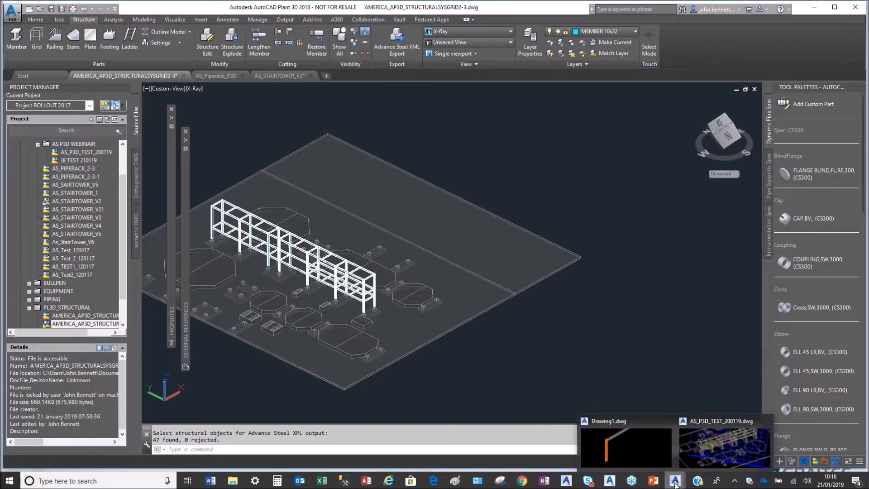
left_click(675, 483)
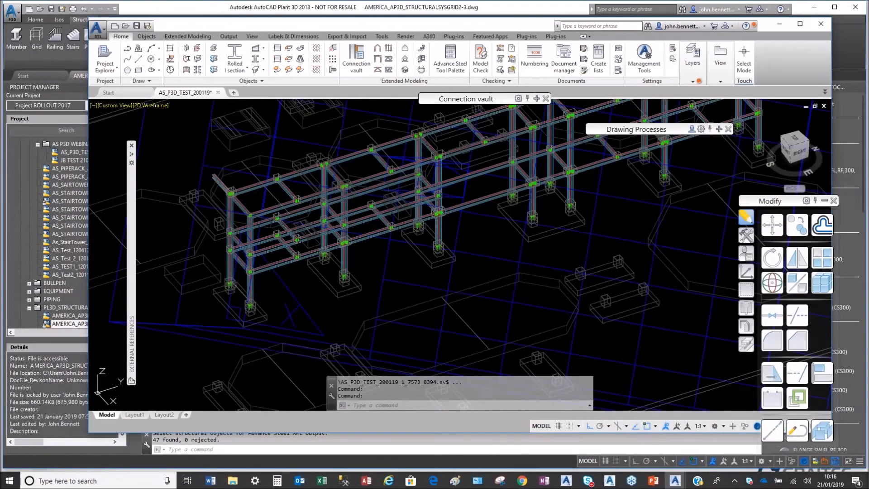
scroll(318, 237, "down", 5)
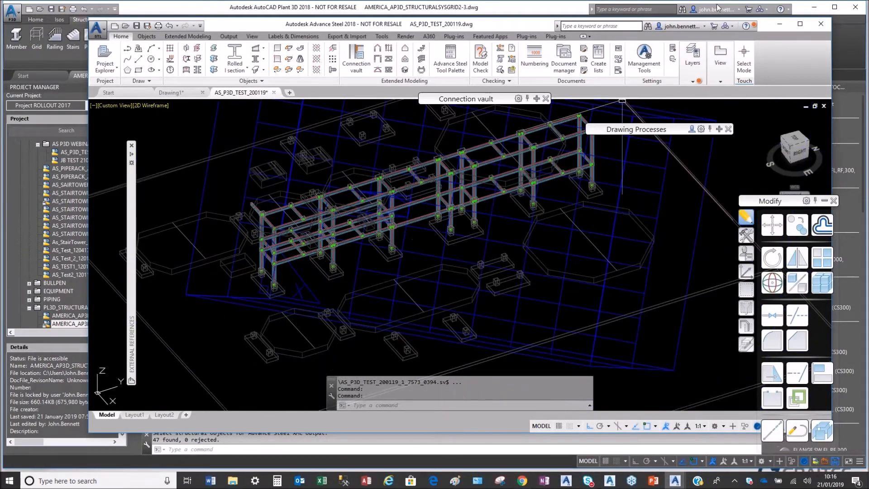
left_click(800, 24)
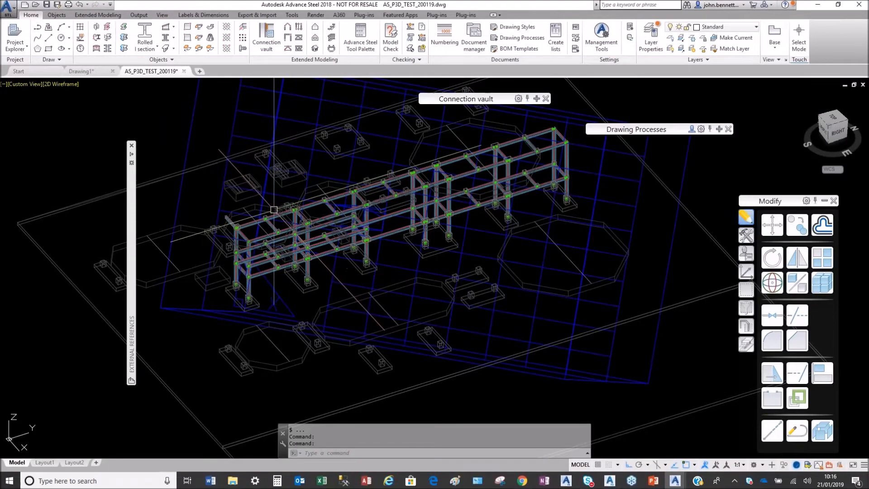
Step: Examine the beams and bolted connections at the near end of the pipe rack model
scroll(239, 227, "up", 5)
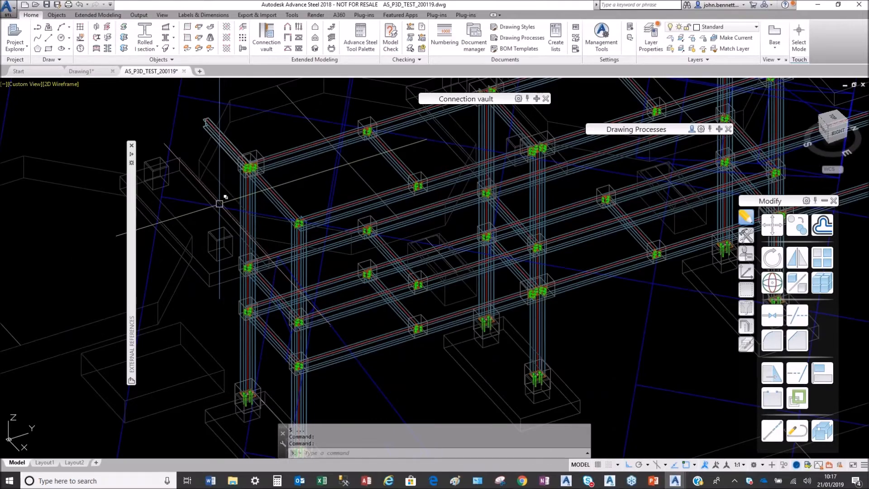
scroll(227, 205, "down", 3)
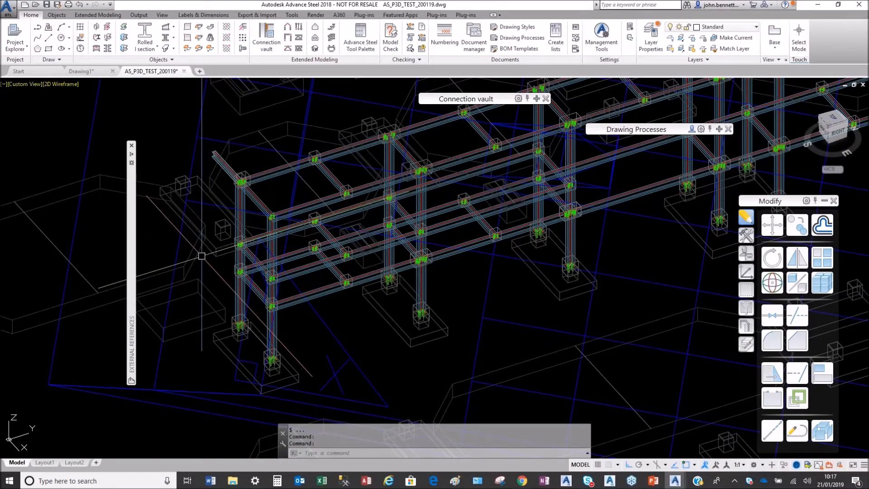
left_click(273, 170)
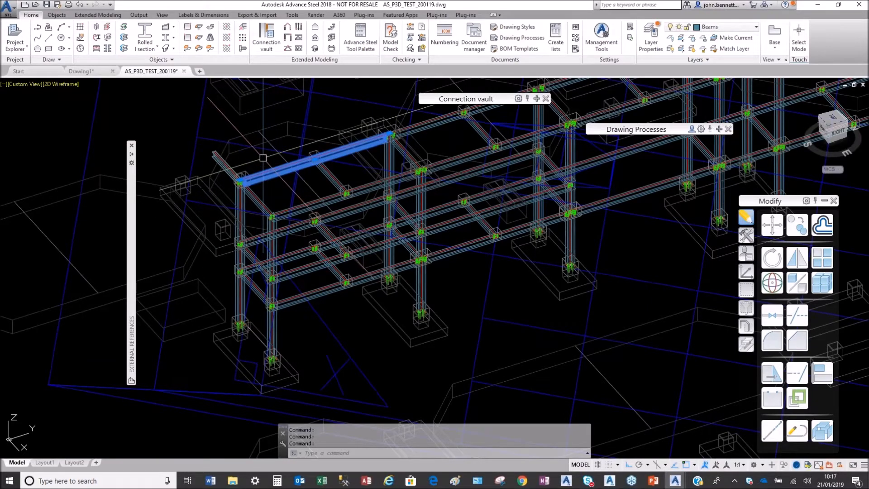
key("Escape")
scroll(242, 183, "up", 10)
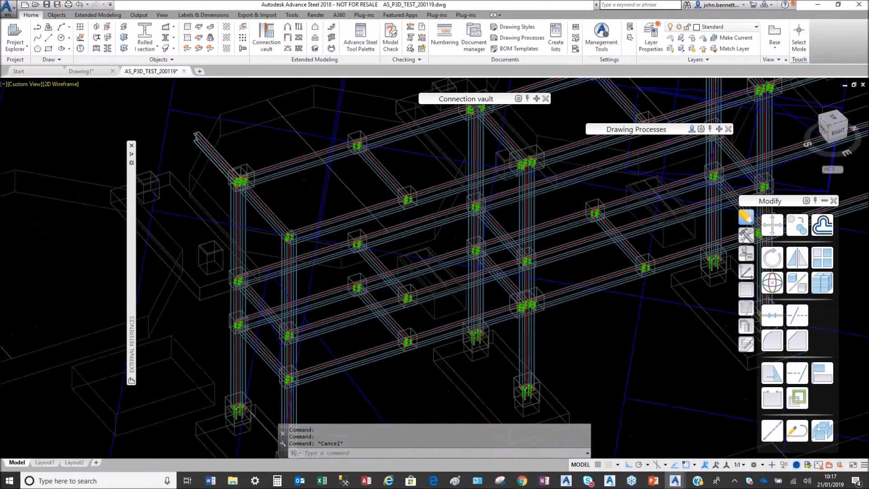
scroll(249, 154, "up", 2)
scroll(258, 150, "down", 5)
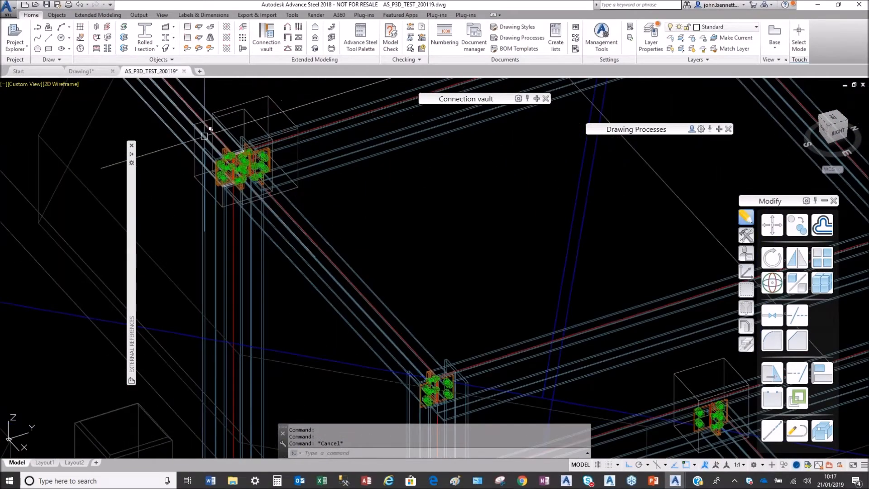
scroll(212, 190, "down", 6)
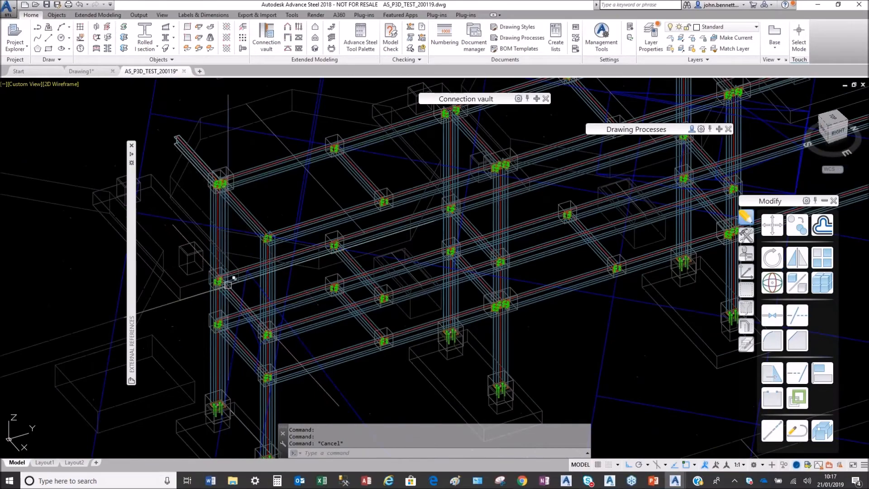
Step: View the joint properties of a beam-to-column clip angle connection on the pipe rack's end column, and close them without changes
scroll(228, 274, "up", 6)
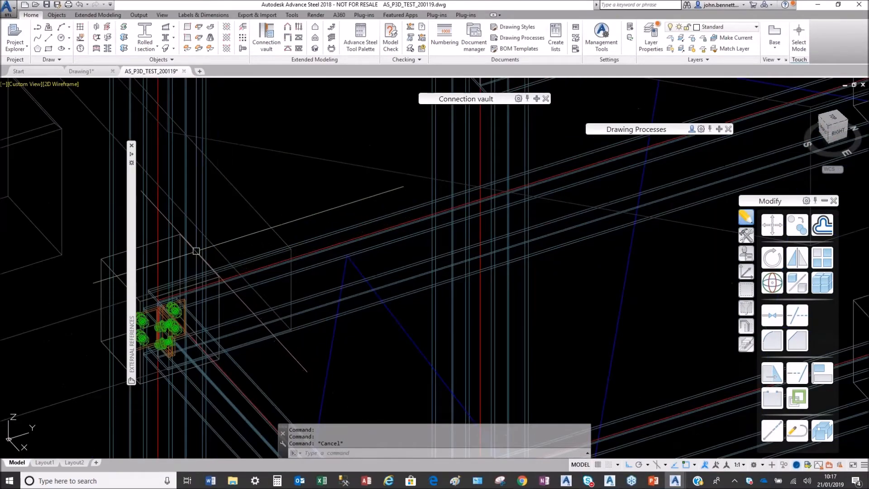
right_click(268, 190)
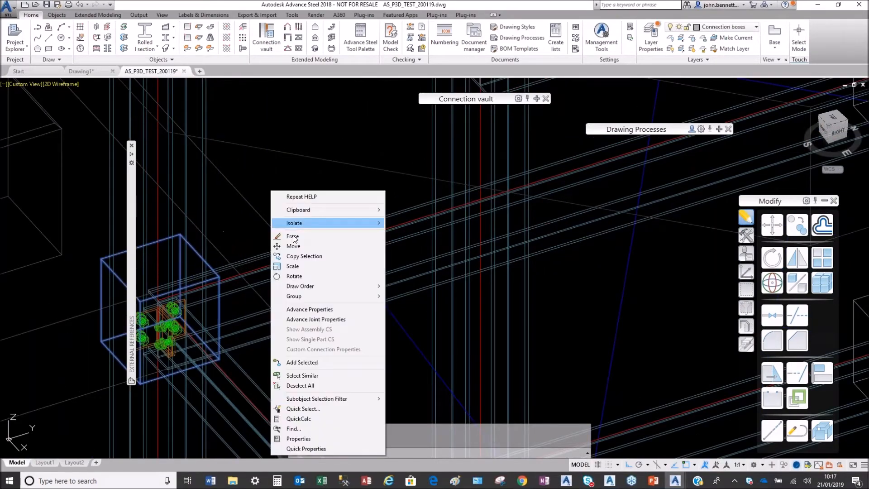
left_click(319, 314)
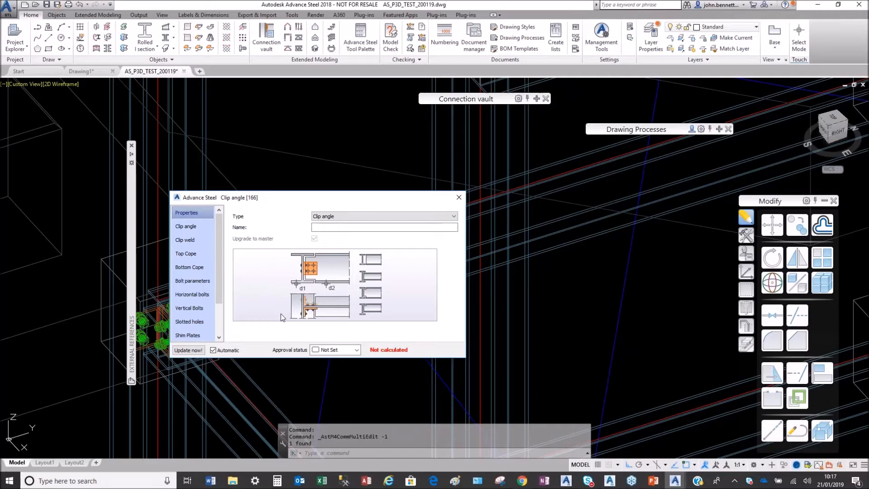
left_click(458, 197)
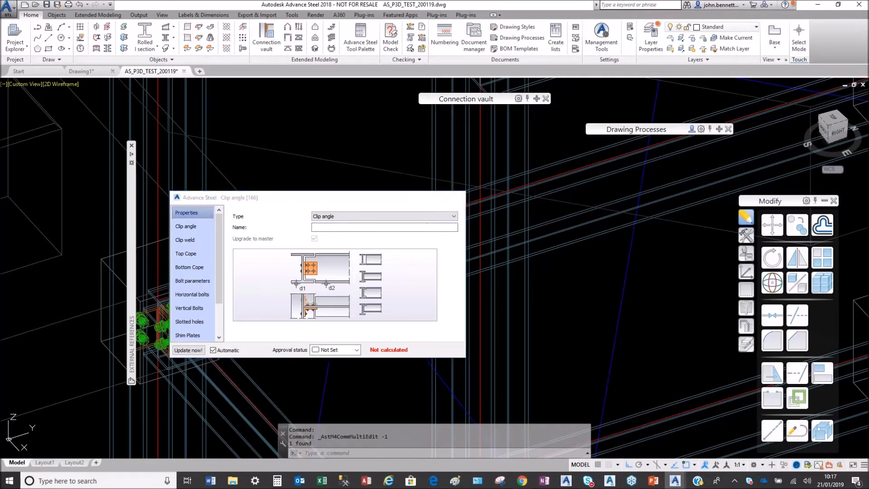
scroll(307, 231, "down", 2)
middle_click_drag(296, 221, 295, 230)
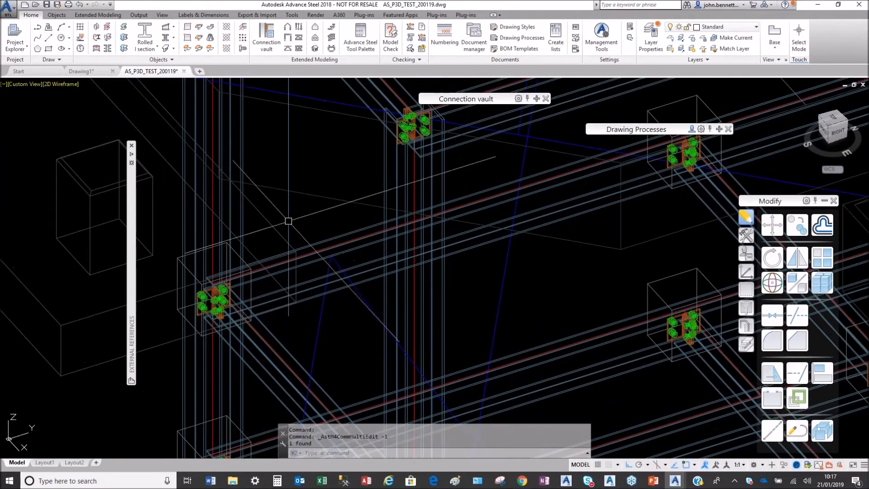
Step: Open the JB TEST 210119.dwg drawing from the AS P3D WEBINAIR folder
left_click(36, 6)
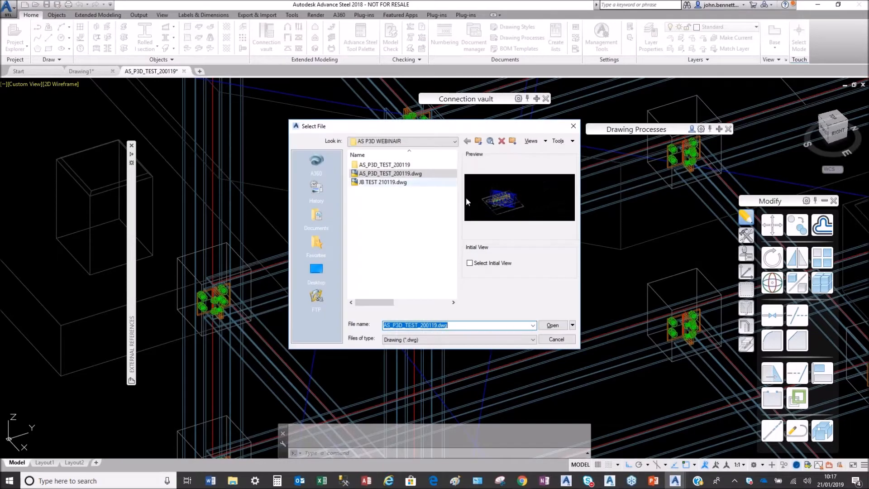
left_click(375, 183)
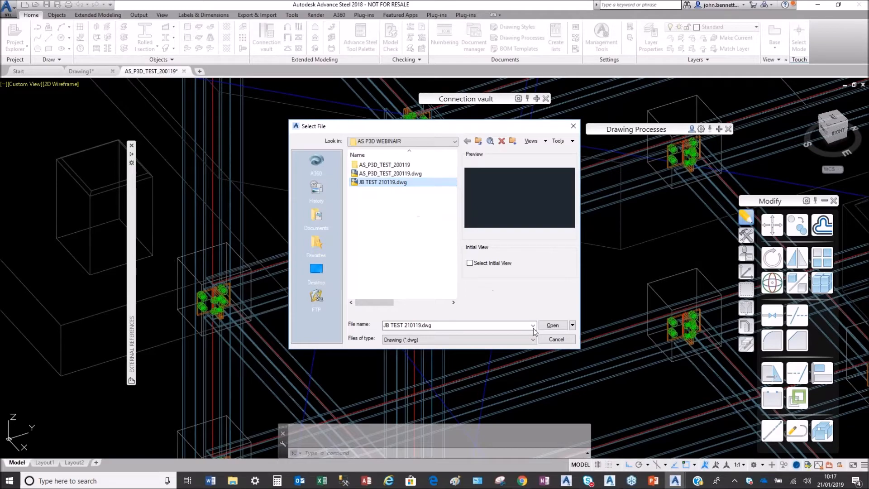
left_click(551, 325)
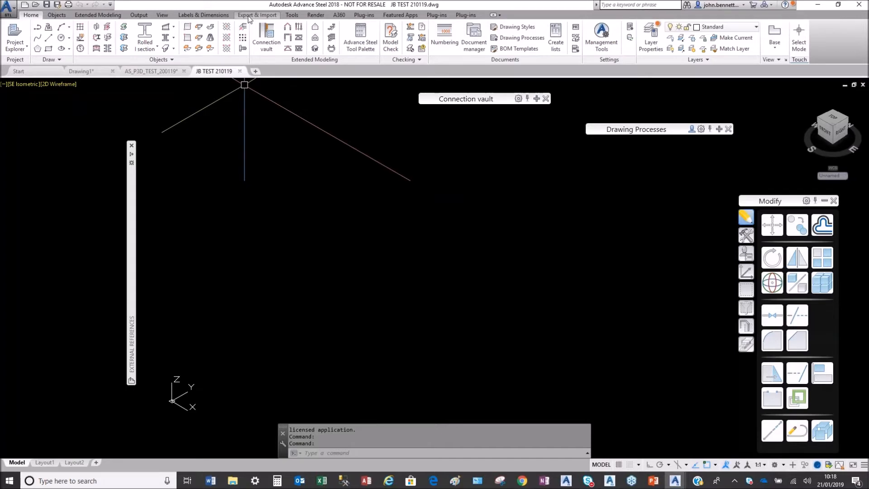
Step: Import the JB PIPE RACK.smlx file into the drawing with Advance import
left_click(249, 16)
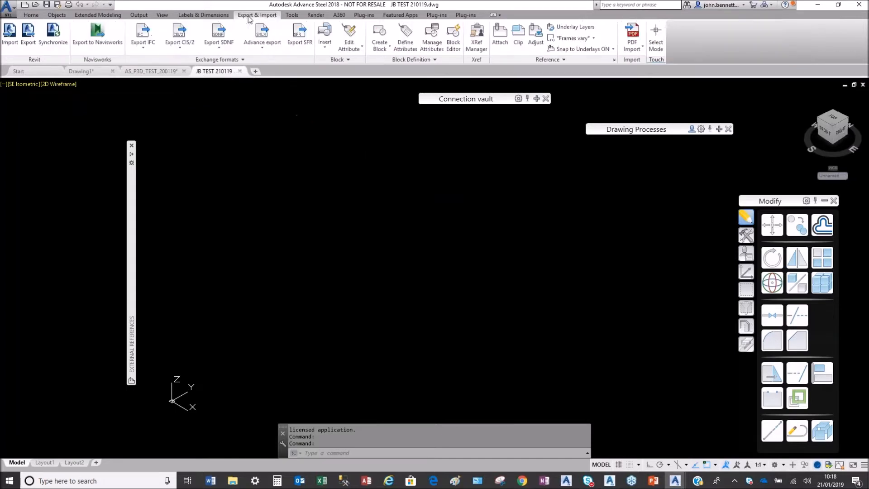
left_click(260, 50)
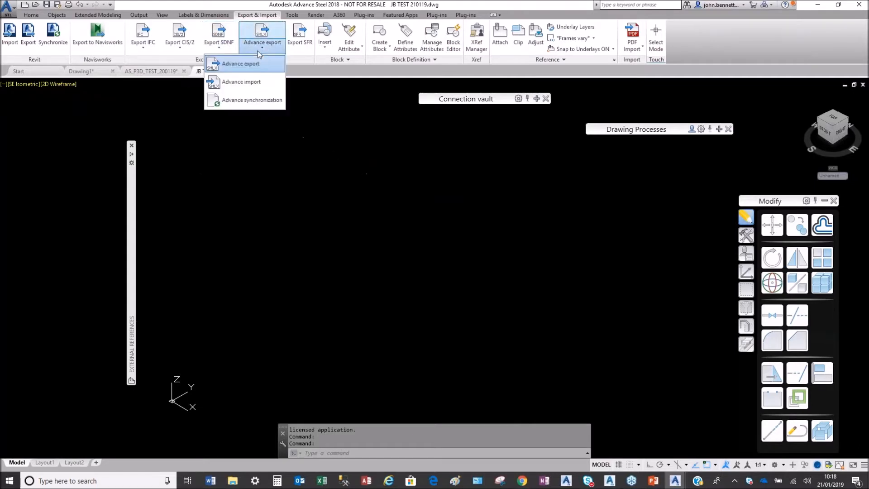
left_click(232, 84)
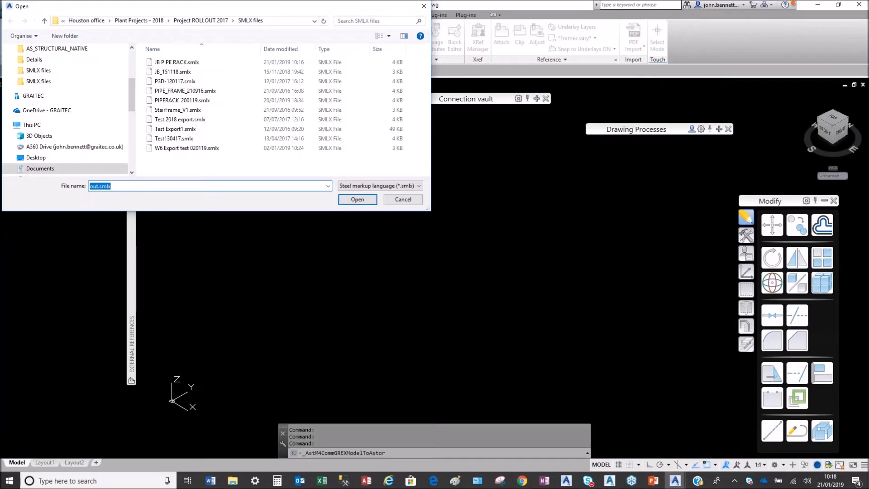
left_click(175, 63)
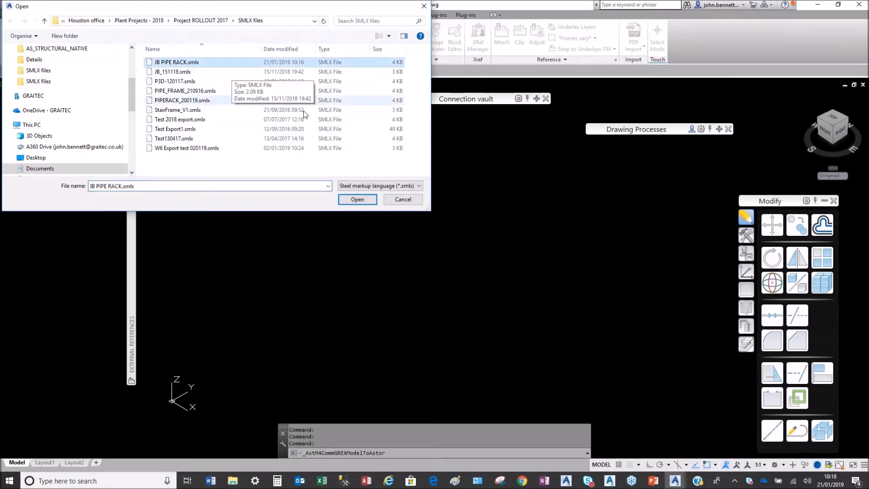
left_click(357, 200)
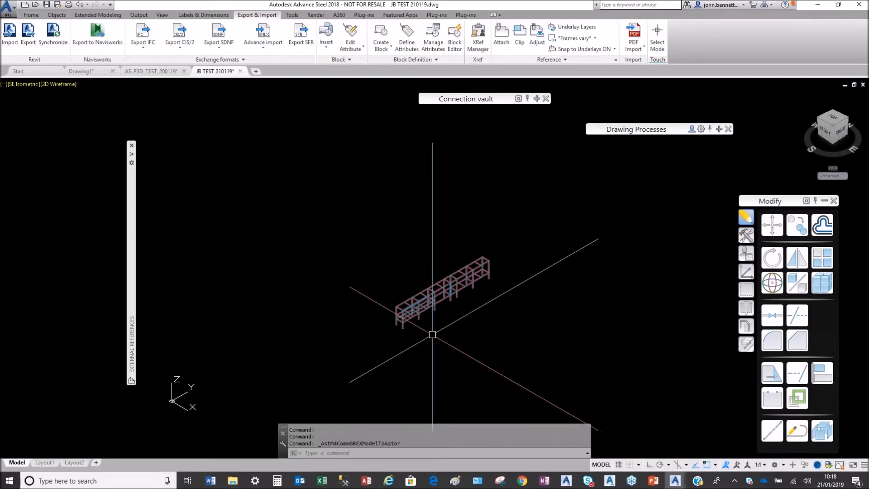
scroll(404, 314, "up", 10)
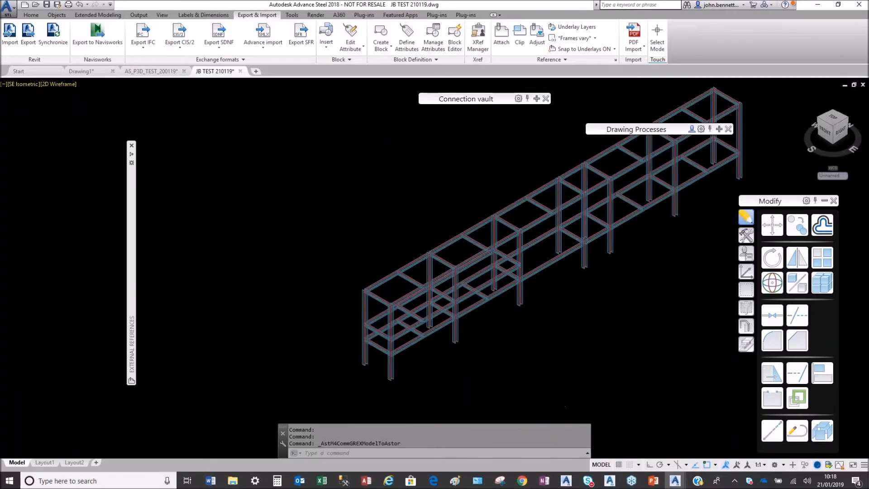
Step: View the section and material properties of the pipe rack's top longitudinal beam, and close them without changes
scroll(363, 225, "down", 3)
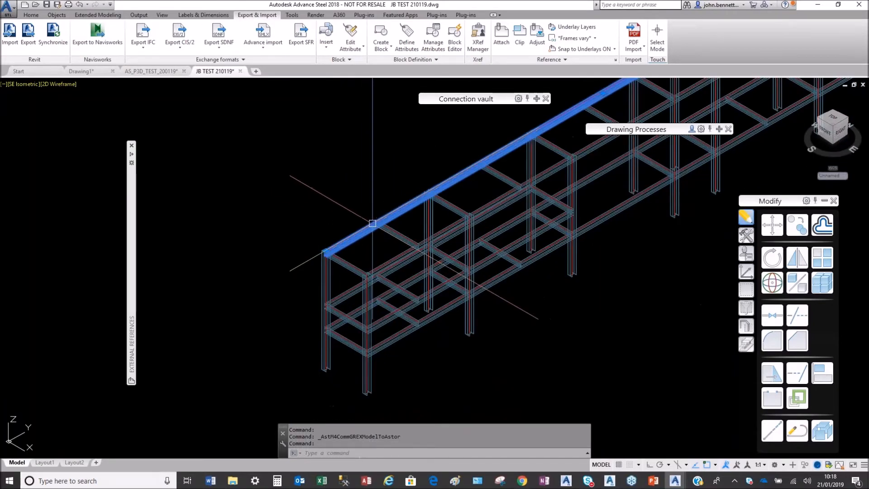
right_click(317, 212)
left_click(354, 316)
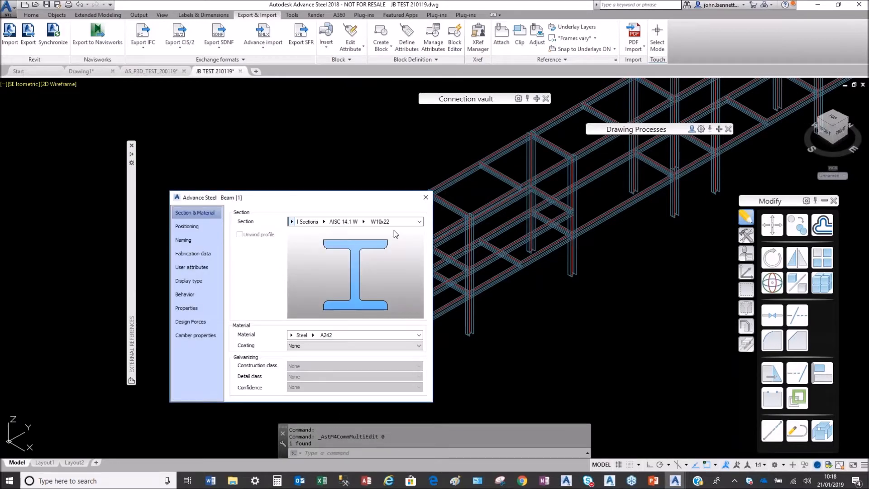
left_click(425, 198)
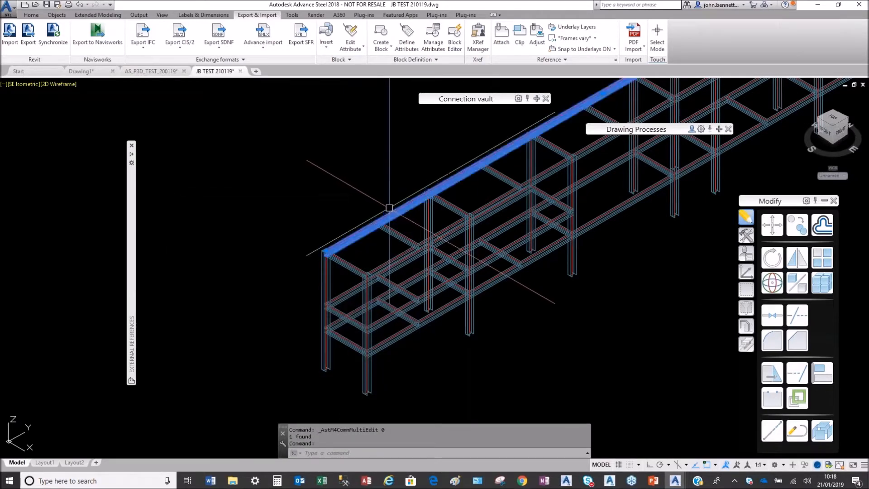
Step: Start splitting the rack's four full-length upper and lower beams, placing a split point at the second column from the near end
scroll(385, 180, "down", 2)
scroll(468, 183, "up", 5)
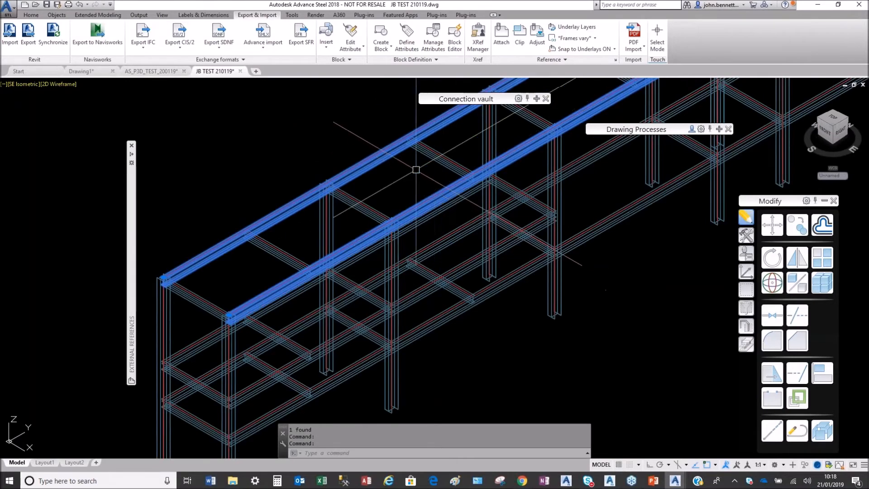
left_click(355, 245)
left_click(465, 229)
scroll(465, 246, "down", 2)
middle_click_drag(464, 251, 410, 341)
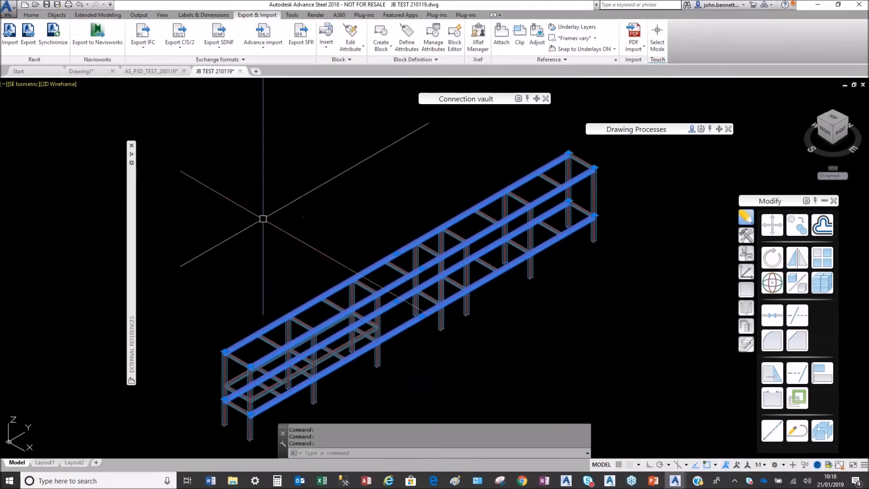
left_click(35, 16)
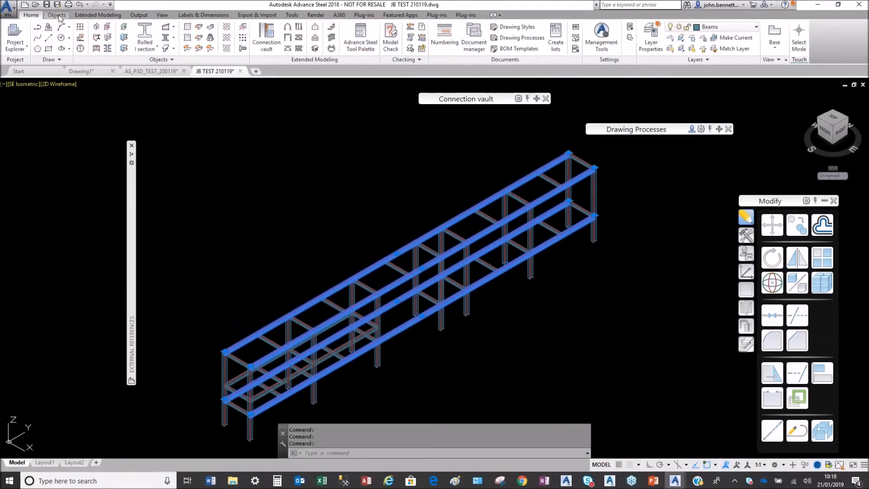
left_click(124, 39)
scroll(272, 312, "up", 6)
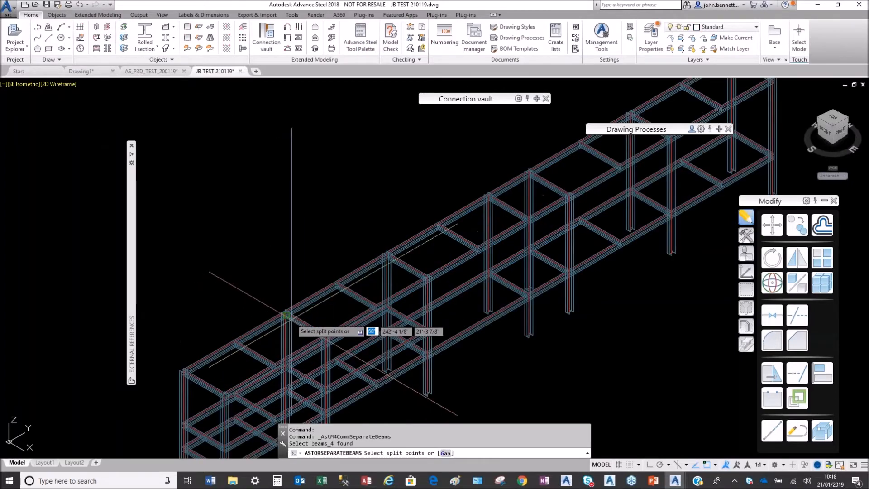
scroll(270, 308, "up", 3)
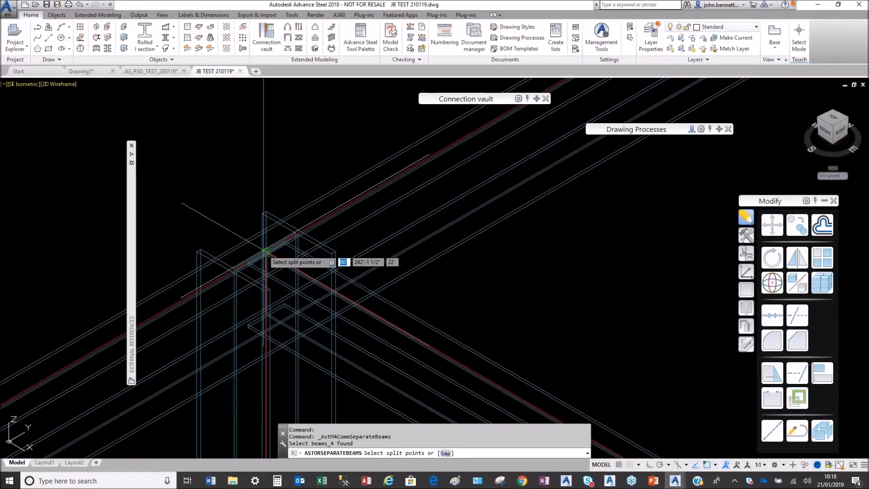
left_click(264, 250)
Step: Add split points at the remaining intermediate columns along the rack, finish splitting the beams and clear the selection
scroll(390, 203, "down", 4)
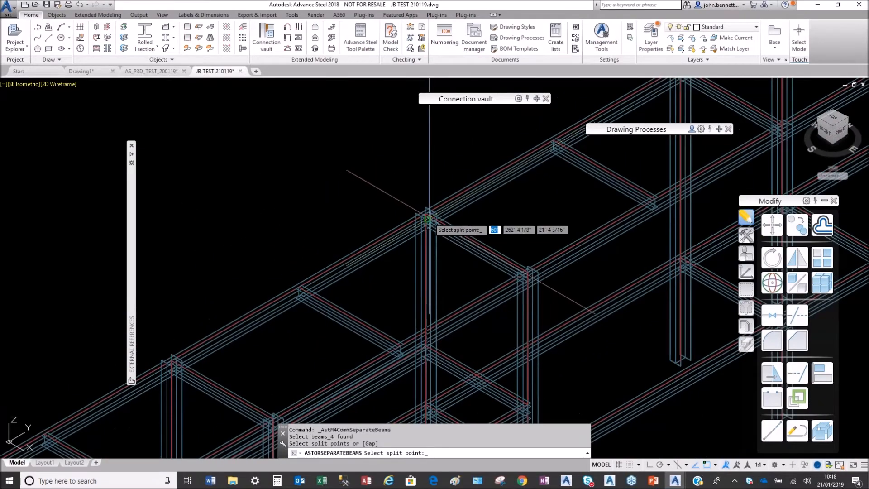
scroll(423, 222, "up", 3)
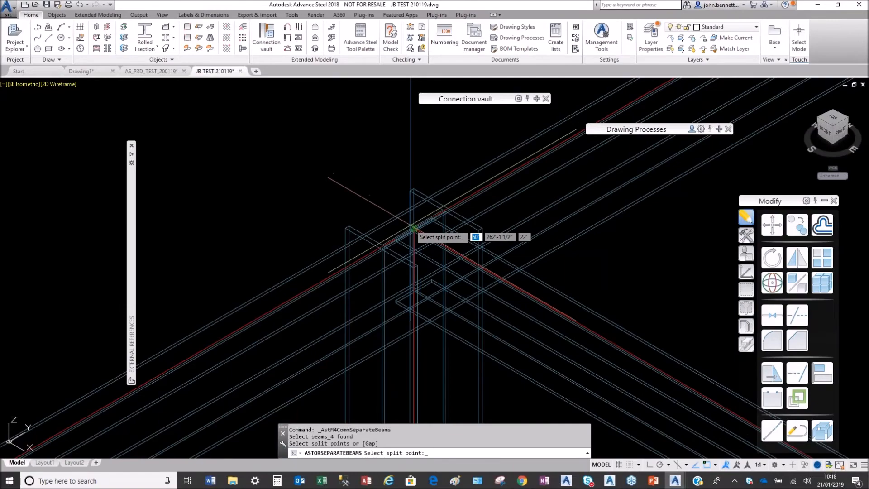
scroll(452, 204, "down", 4)
scroll(360, 253, "up", 4)
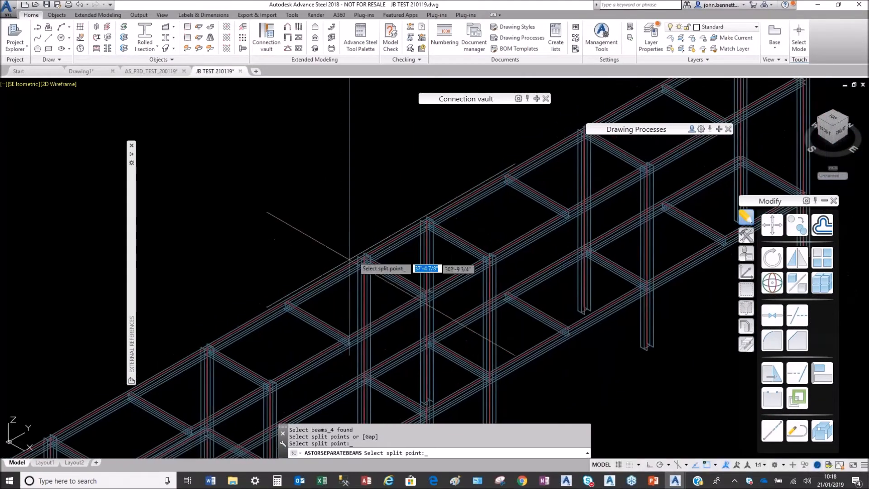
left_click(364, 256)
scroll(398, 244, "down", 3)
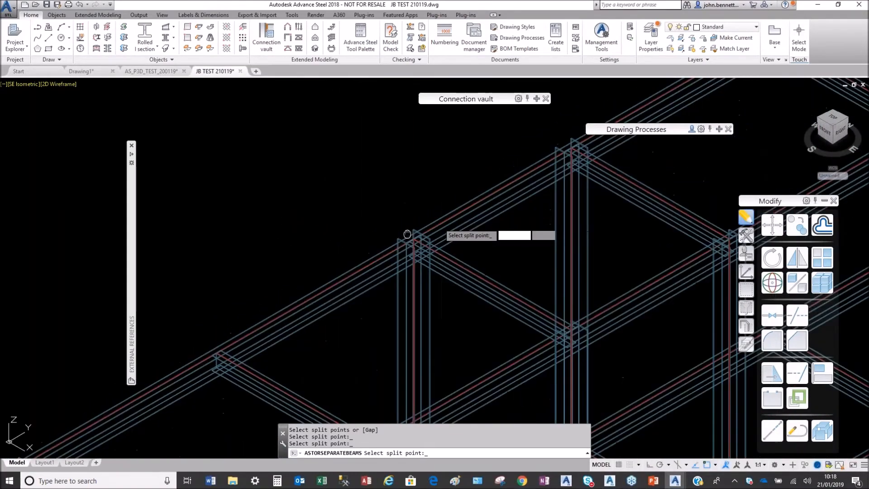
scroll(344, 249, "up", 3)
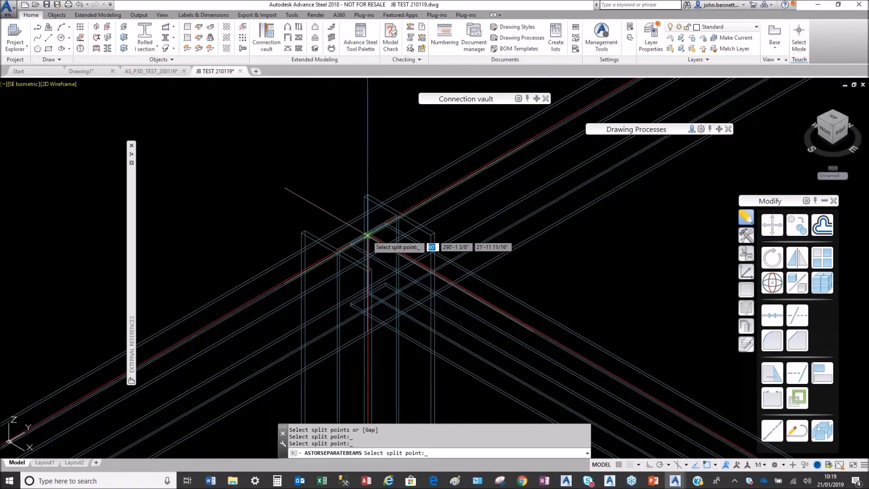
scroll(368, 235, "up", 2)
left_click(366, 229)
scroll(427, 212, "down", 4)
scroll(342, 243, "up", 5)
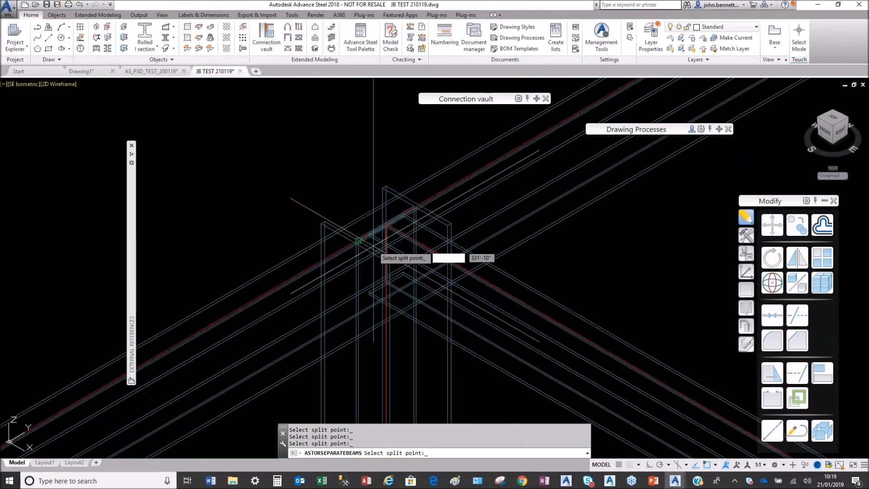
key("Return")
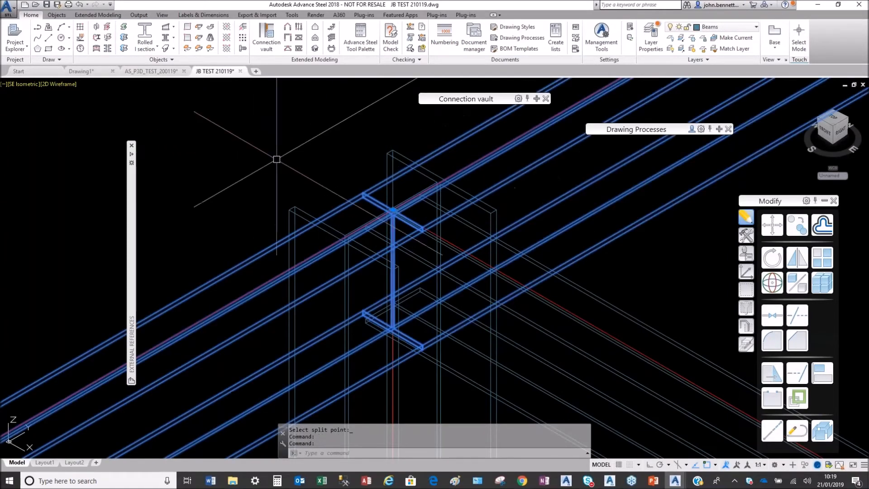
scroll(243, 171, "down", 2)
key("Escape")
Step: Check the split by selecting individual longitudinal beam segments between columns, and clear the selection
scroll(259, 191, "down", 5)
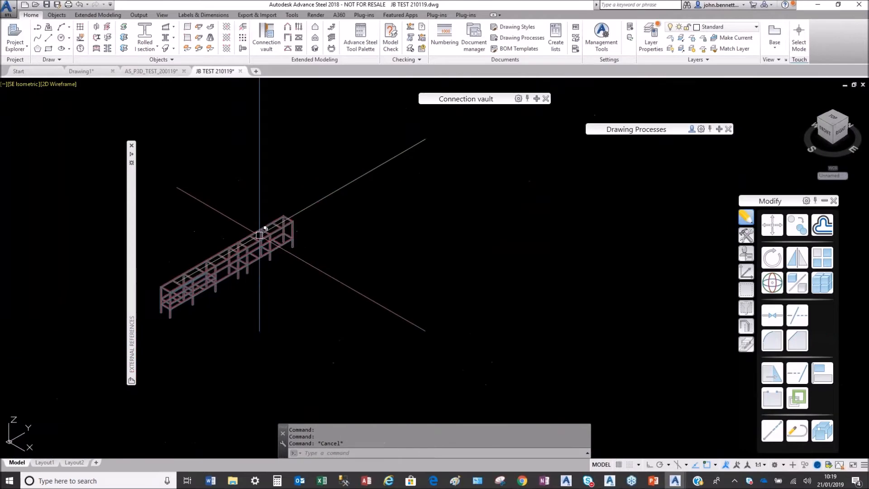
scroll(314, 233, "up", 4)
left_click(313, 233)
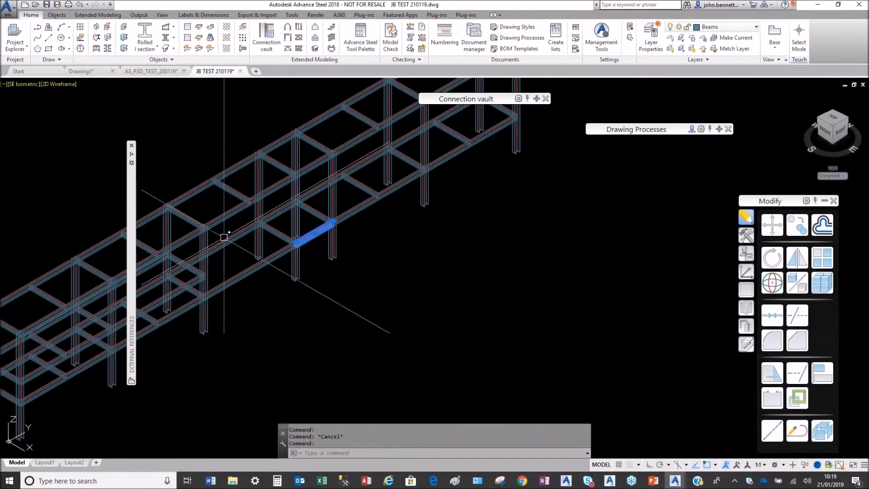
left_click(223, 242)
left_click(233, 280)
key("Escape")
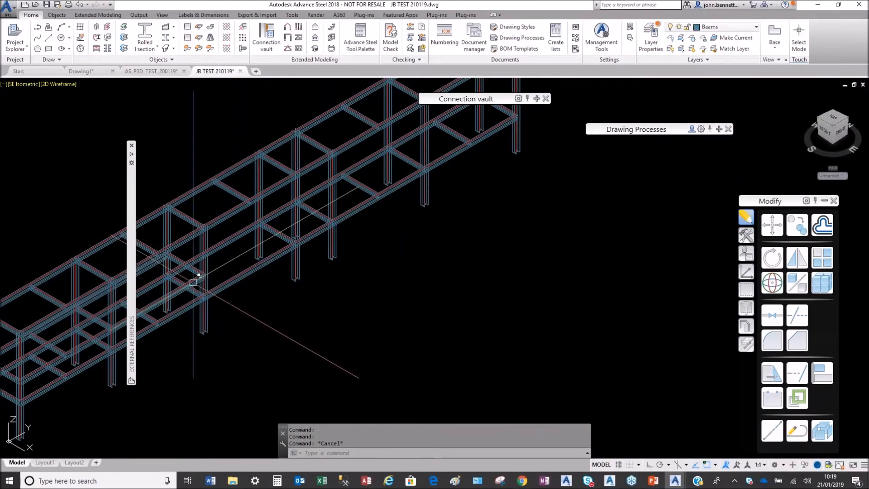
Step: Create a clip angle connection between the rack's near-end corner column and its top longitudinal beam, keeping the default properties
scroll(194, 275, "down", 4)
scroll(282, 310, "up", 3)
scroll(264, 317, "up", 5)
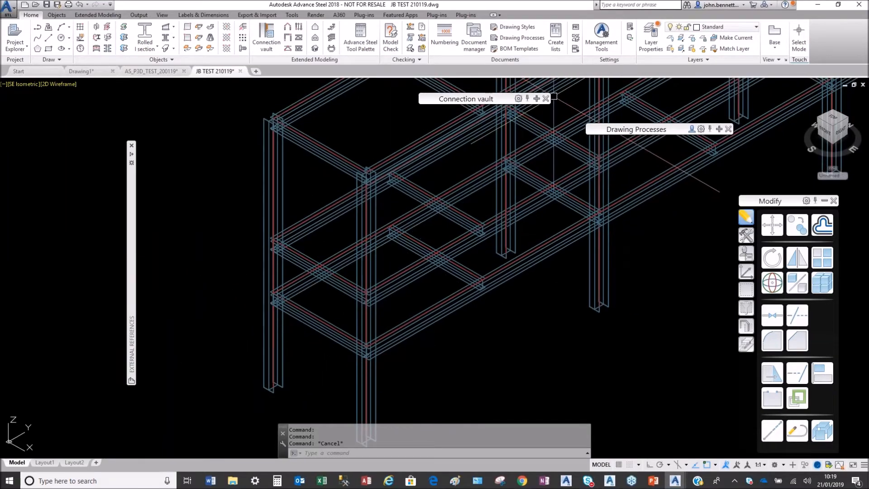
mouse_move(535, 104)
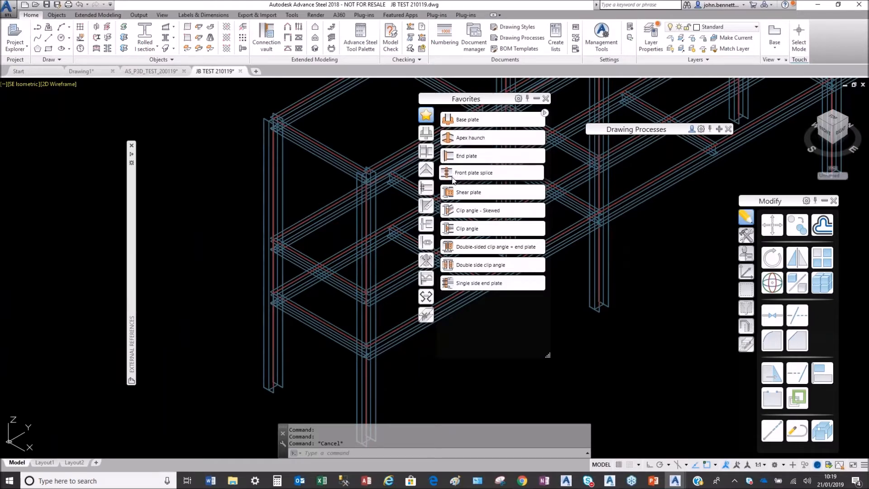
left_click(457, 227)
scroll(285, 190, "up", 5)
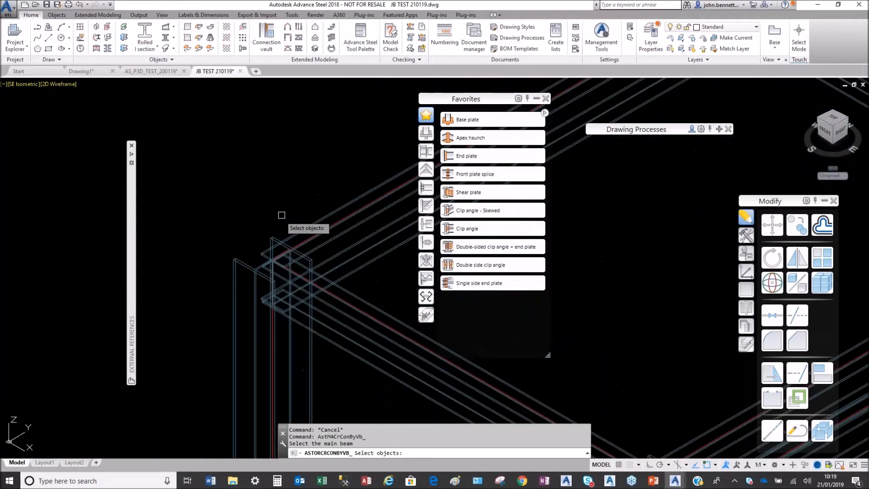
left_click(269, 245)
key("Return")
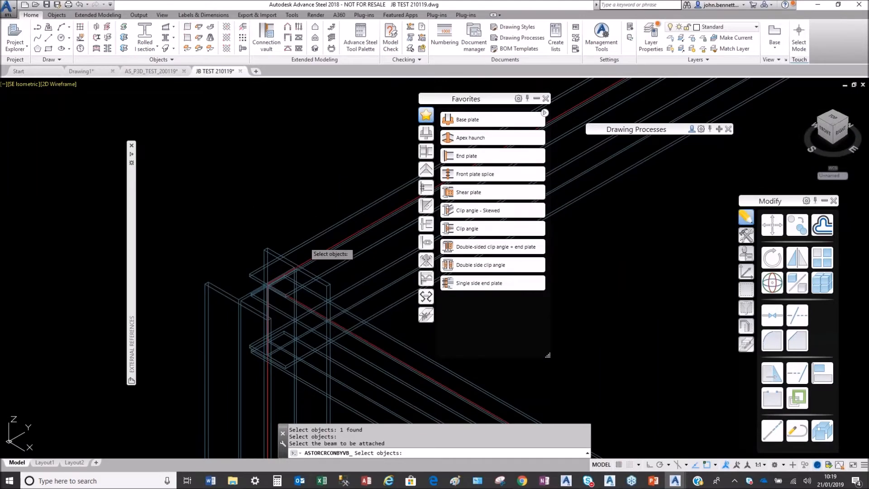
left_click(304, 242)
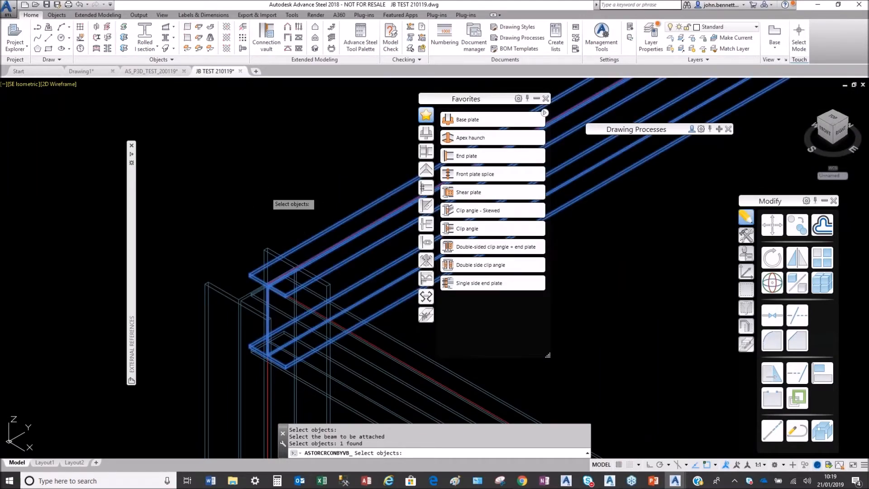
key("Return")
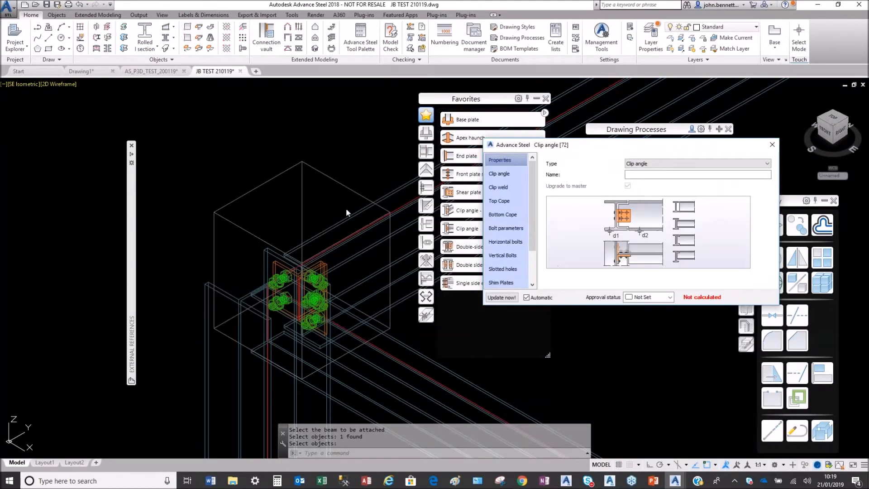
left_click(772, 146)
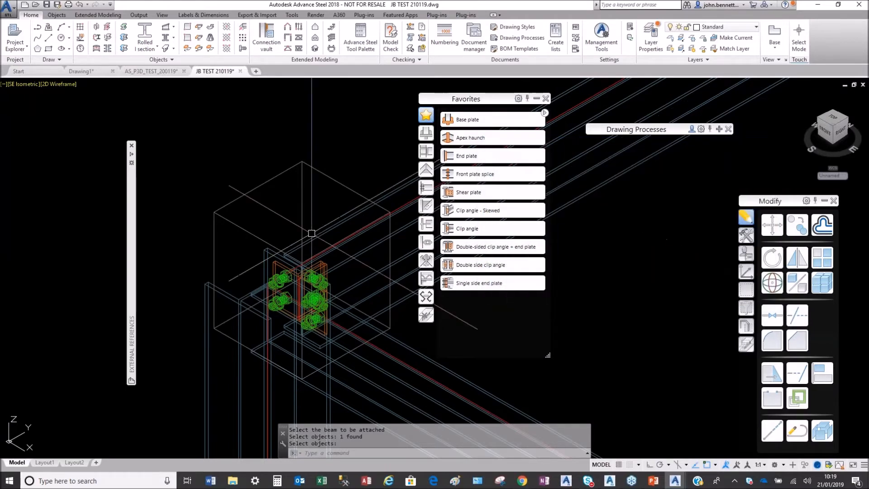
Step: Copy the clip angle connection to the opposite near-end column and its top longitudinal beam
scroll(209, 214, "down", 8)
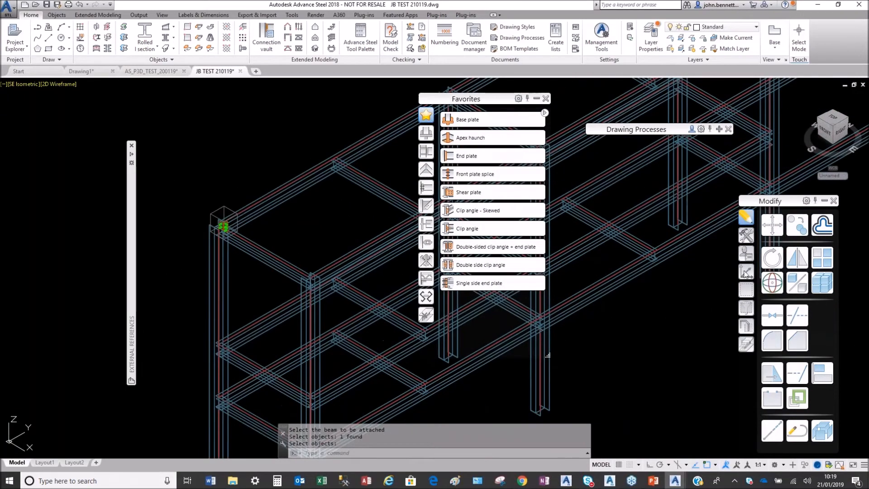
left_click(746, 252)
left_click(747, 235)
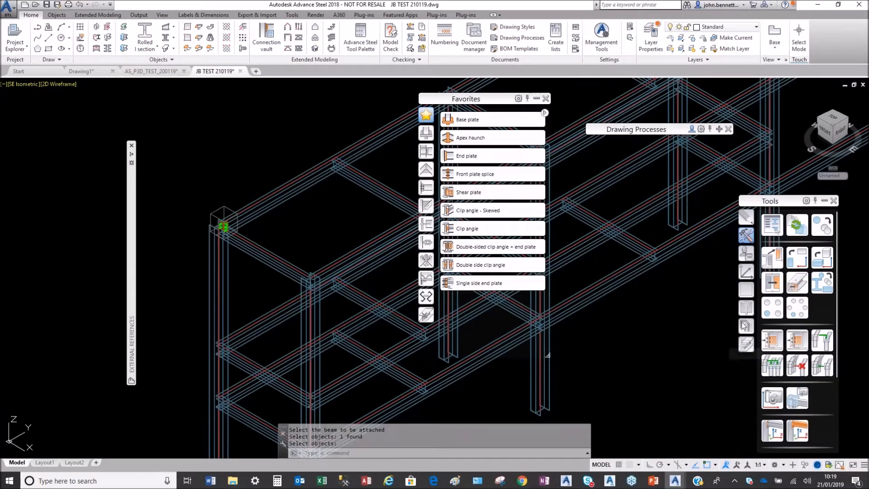
left_click(772, 340)
scroll(240, 200, "up", 2)
left_click(219, 209)
right_click(206, 177)
middle_click_drag(343, 347, 293, 299)
scroll(293, 299, "up", 2)
left_click(278, 287)
right_click(296, 259)
left_click(325, 240)
right_click(304, 207)
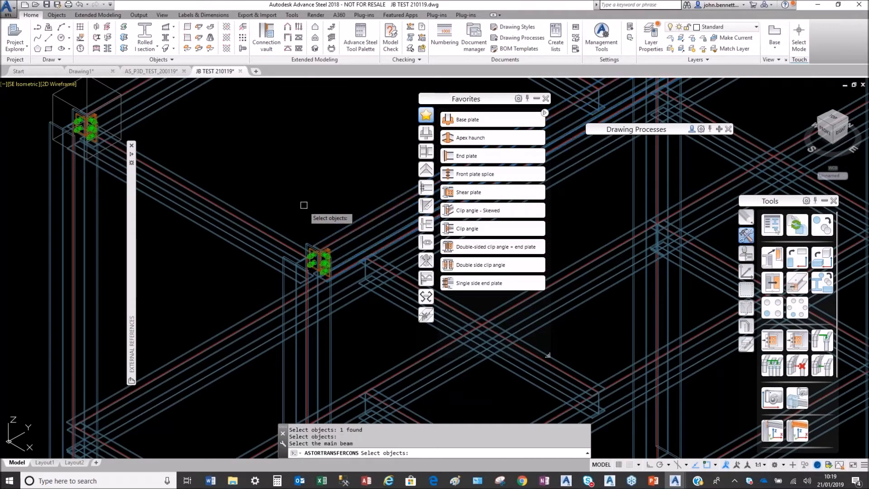
right_click(304, 197)
scroll(324, 200, "down", 4)
middle_click_drag(324, 201, 244, 256)
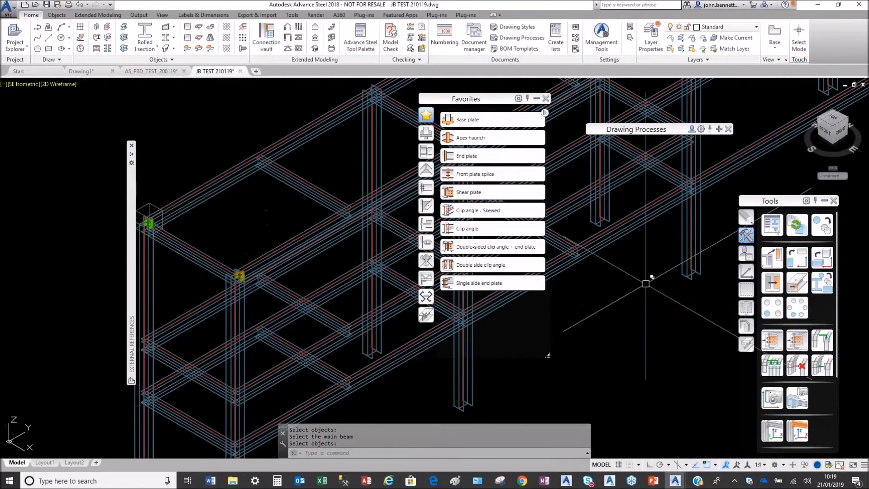
Step: Copy the clip angle connection from the near-end column and top beam to both far-end corner columns and their top longitudinal beams
left_click(768, 317)
middle_click_drag(158, 201, 254, 209)
left_click(240, 214)
right_click(226, 191)
scroll(280, 182, "down", 2)
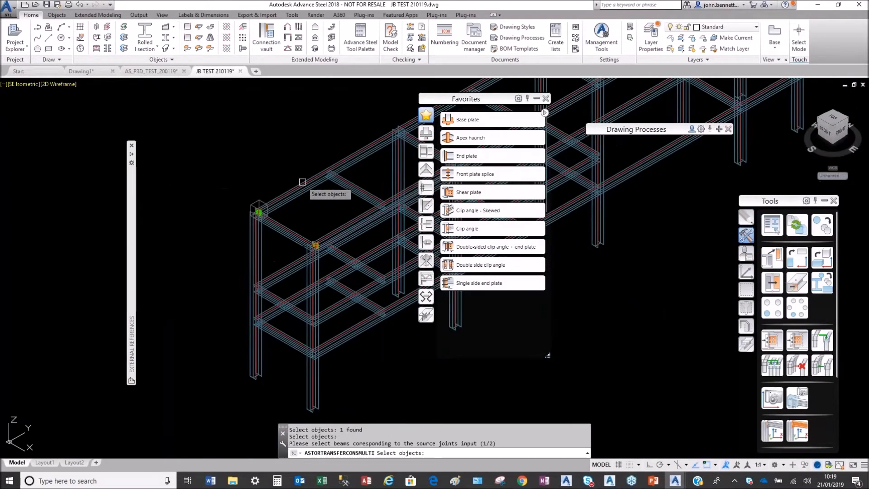
middle_click_drag(300, 183, 178, 249)
scroll(272, 209, "down", 2)
middle_click_drag(271, 212, 165, 293)
scroll(297, 211, "down", 2)
middle_click_drag(296, 210, 79, 328)
scroll(241, 243, "up", 7)
left_click(279, 246)
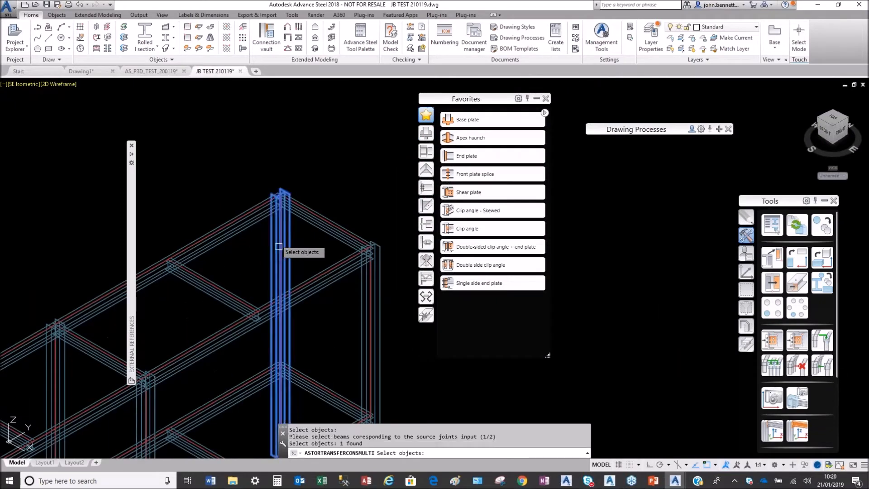
right_click(338, 301)
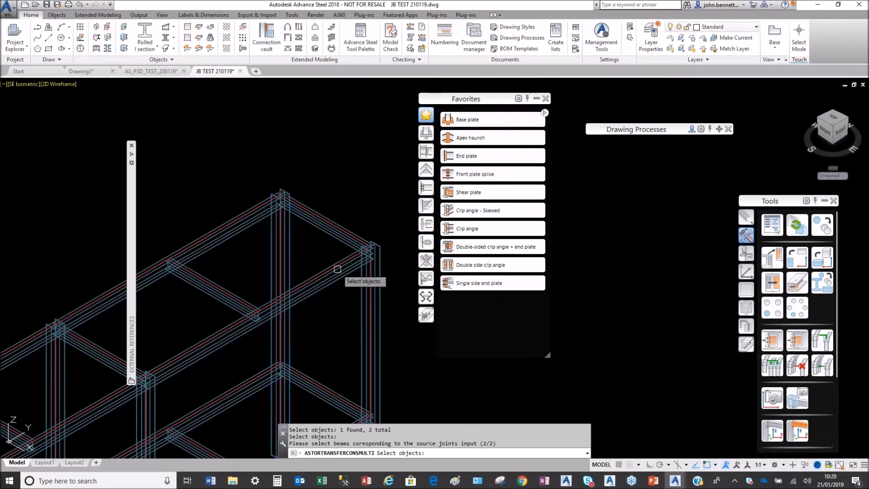
left_click(338, 270)
left_click(247, 219)
right_click(253, 261)
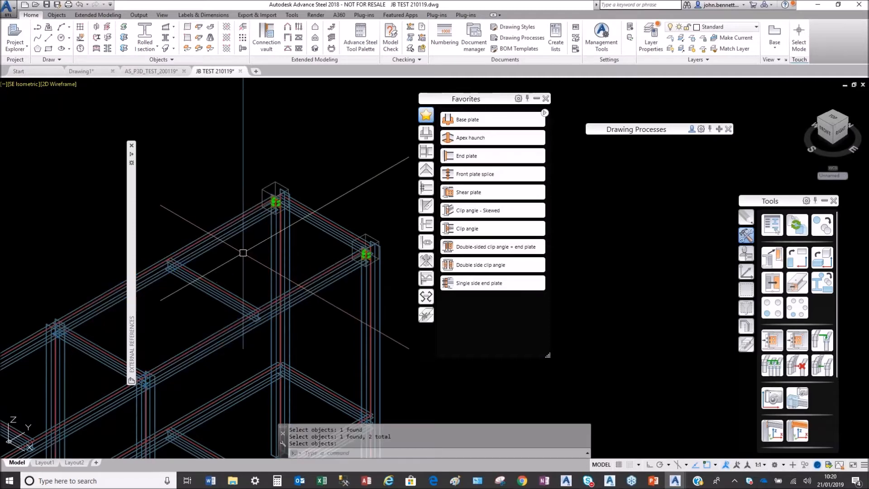
Step: Examine the copied clip angles at the far-end columns and the column joints in the rack's near-end bays
scroll(273, 218, "up", 4)
scroll(246, 223, "down", 2)
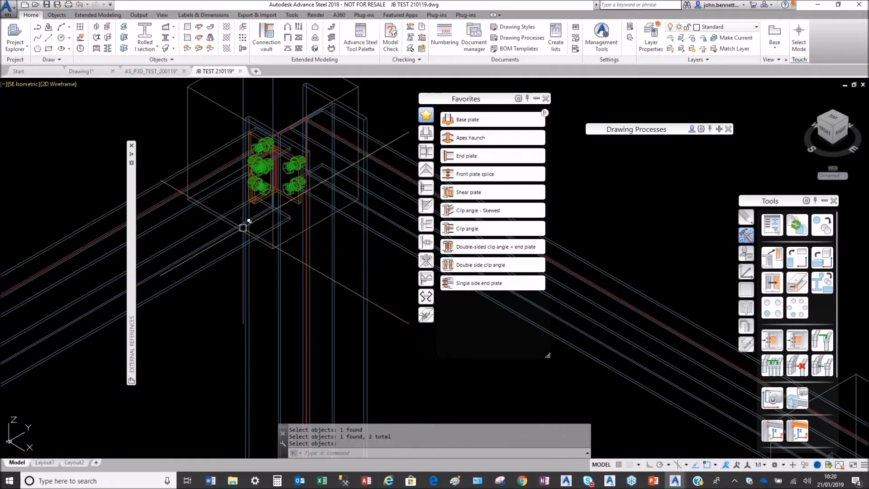
scroll(246, 233, "down", 3)
middle_click_drag(246, 233, 338, 197)
scroll(352, 175, "down", 2)
middle_click_drag(104, 348, 252, 260)
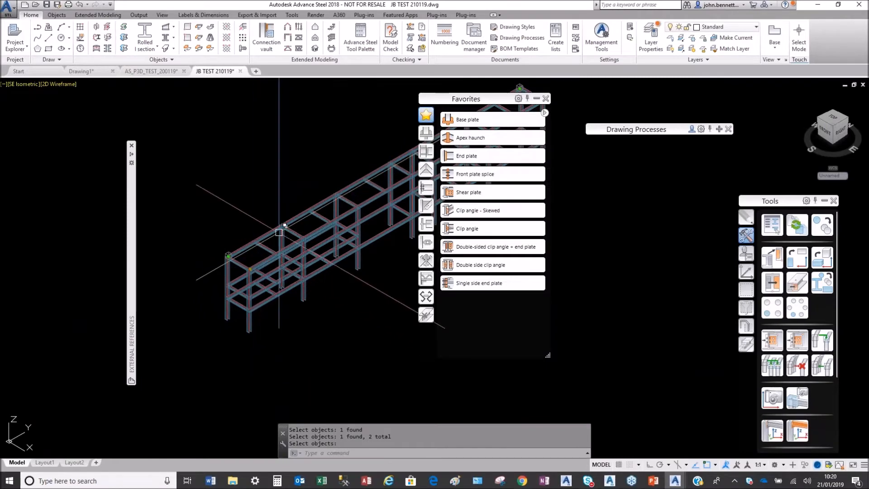
scroll(282, 231, "up", 2)
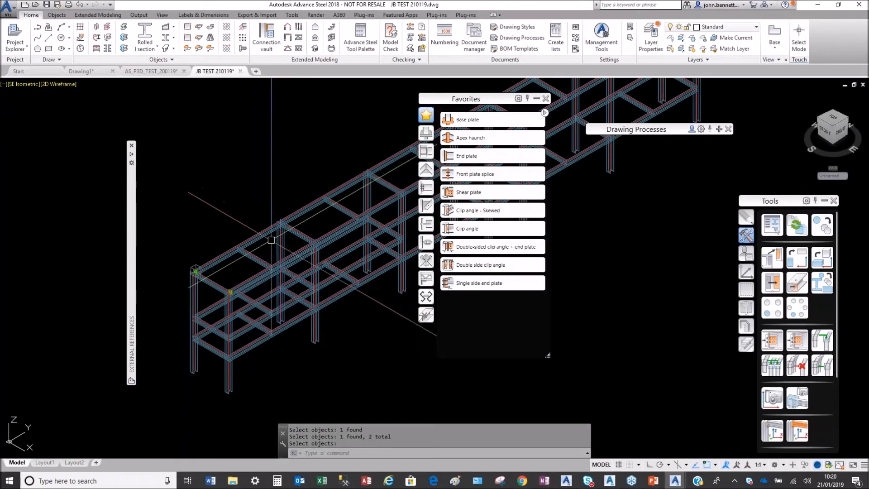
scroll(282, 229, "up", 3)
scroll(283, 228, "up", 2)
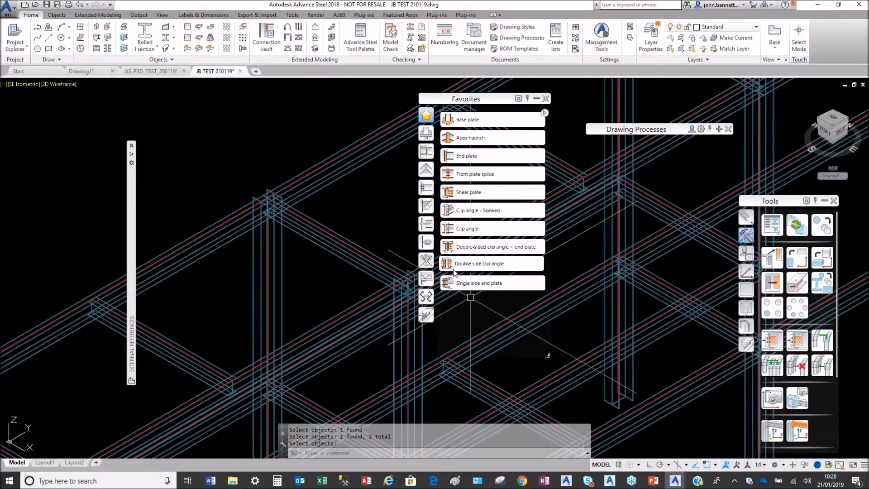
scroll(253, 280, "down", 5)
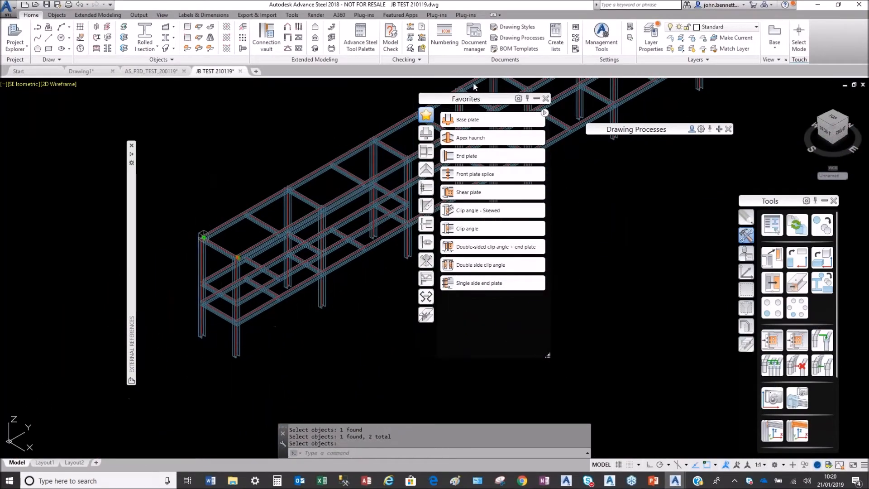
Step: Create a base plate on the near-end corner column without an additional concrete object, keeping the default properties
left_click(462, 120)
scroll(217, 362, "up", 5)
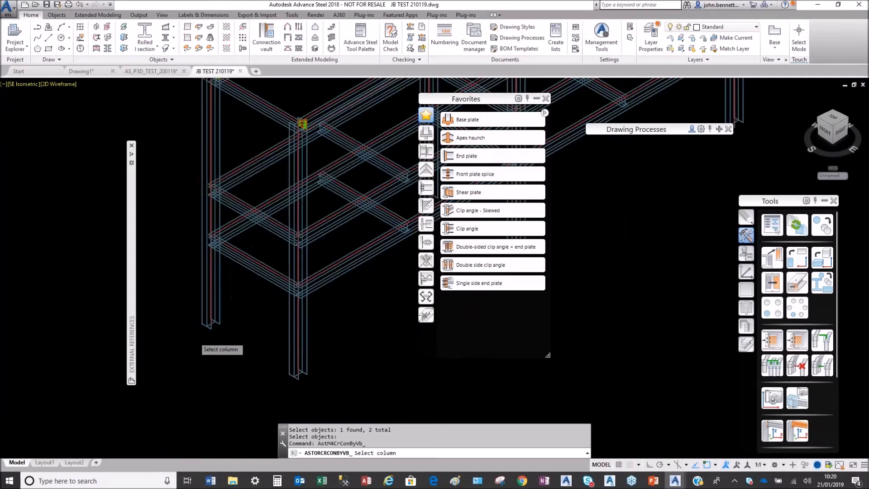
left_click(219, 322)
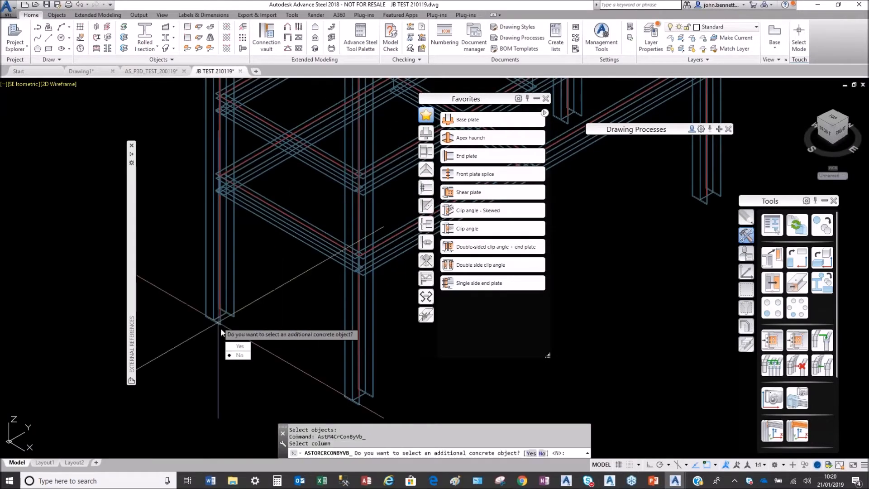
left_click(239, 357)
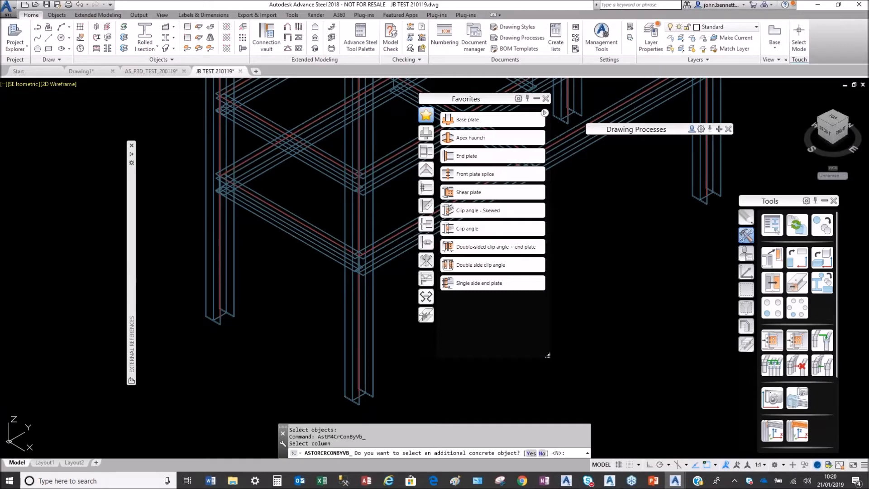
left_click(771, 145)
scroll(203, 332, "up", 4)
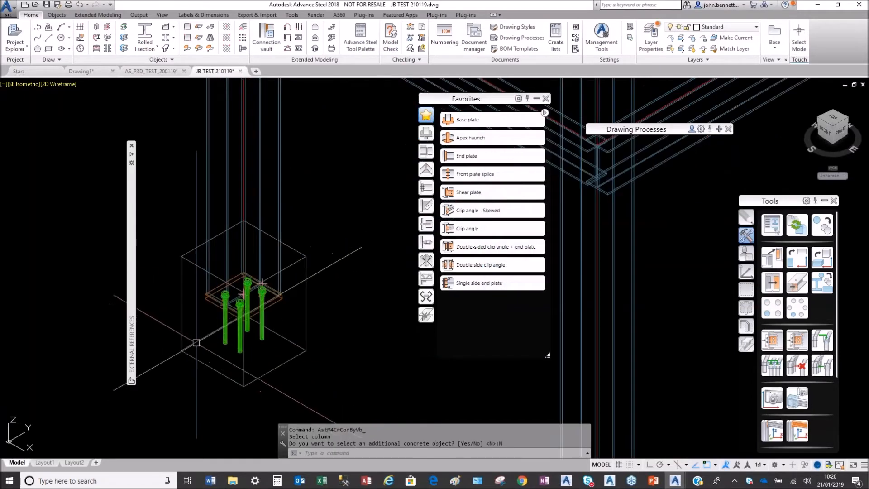
scroll(196, 343, "up", 3)
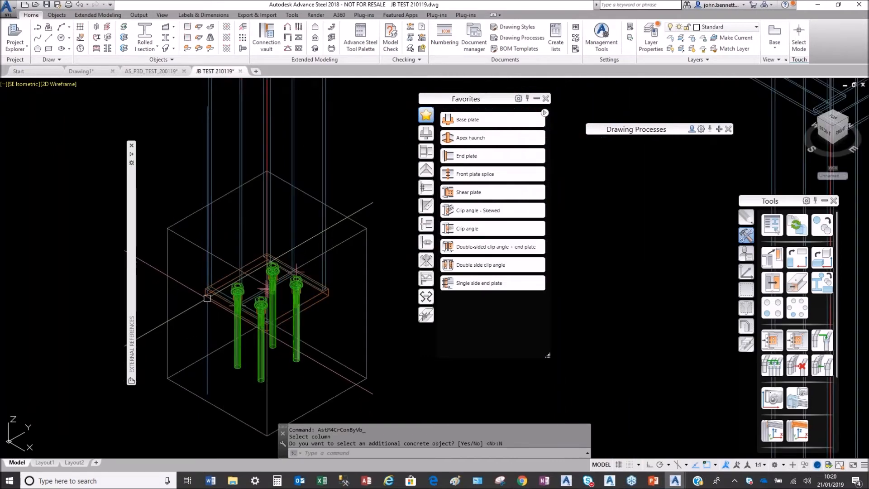
Step: Set the new base plate's column shortening to value, with a shortening/extension value of 2"
left_click(189, 240)
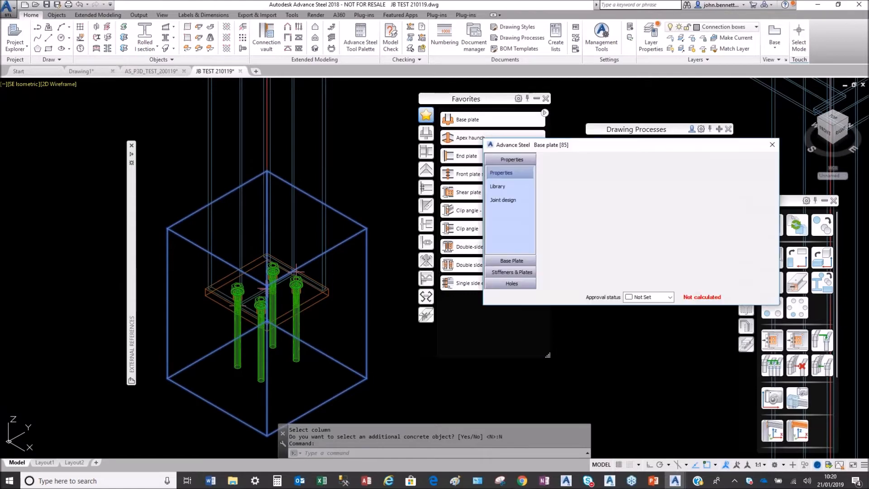
left_click(536, 99)
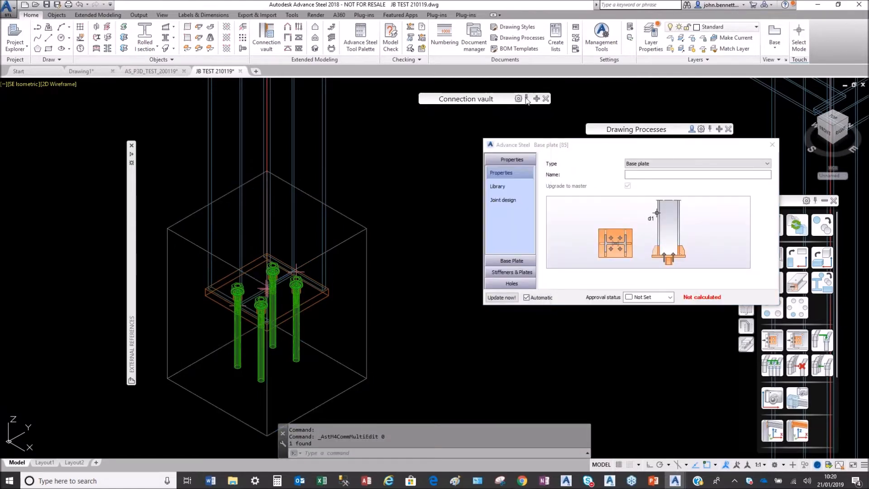
left_click(494, 260)
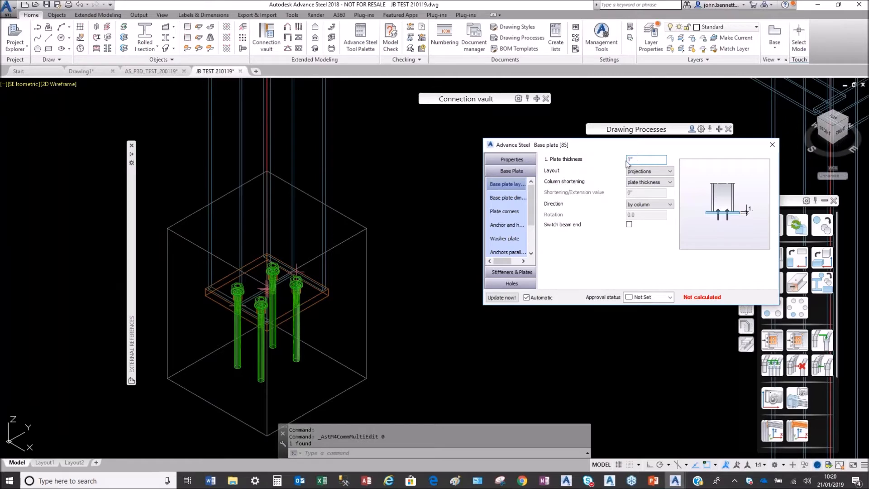
left_click(650, 183)
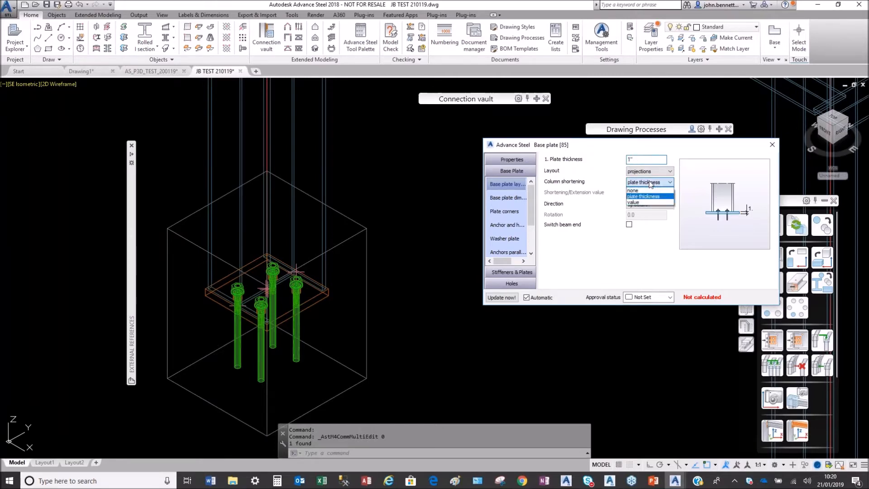
left_click(638, 202)
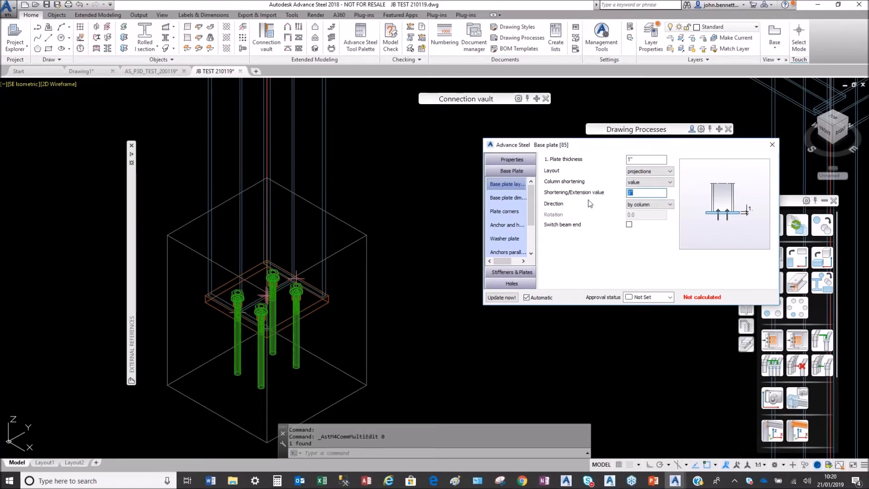
key("Return")
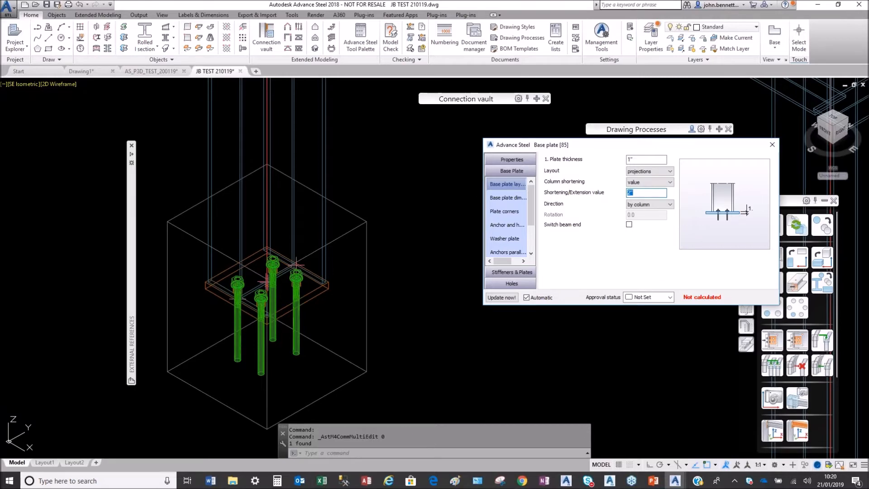
Step: Review the base plate's leveling plate and shim plate options, and close its properties
left_click(511, 272)
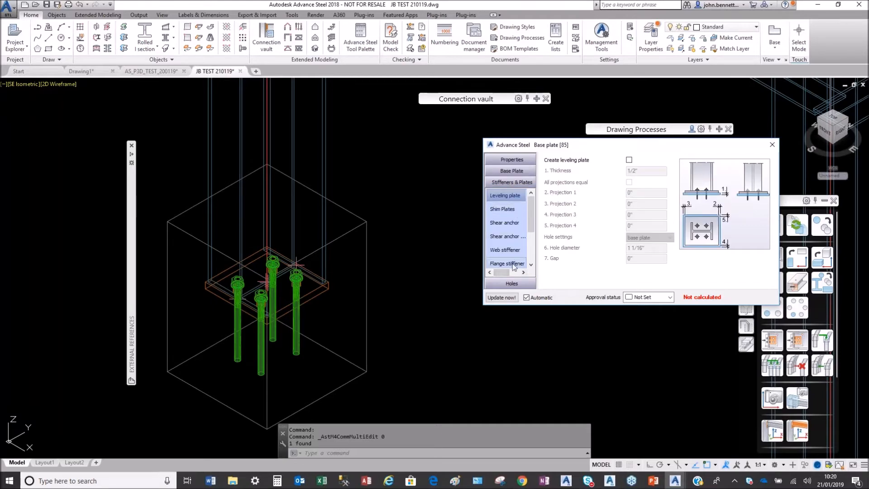
left_click(510, 211)
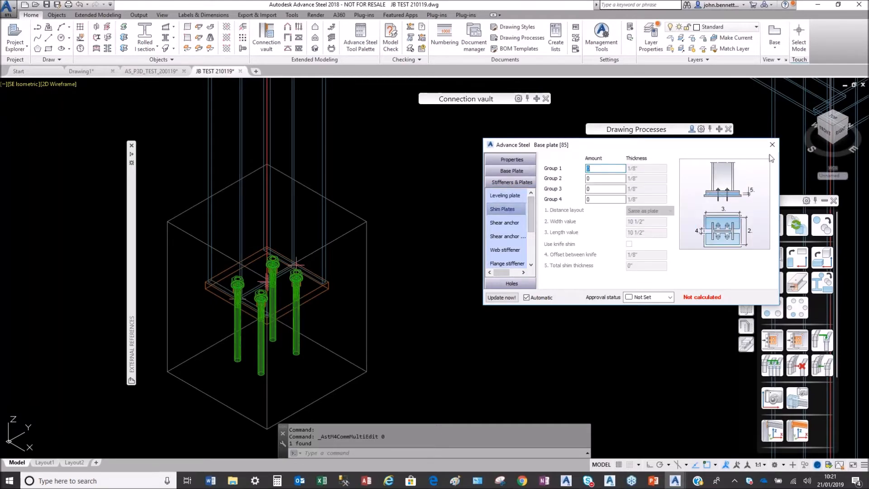
left_click(772, 144)
scroll(353, 290, "down", 8)
middle_click_drag(375, 282, 291, 339)
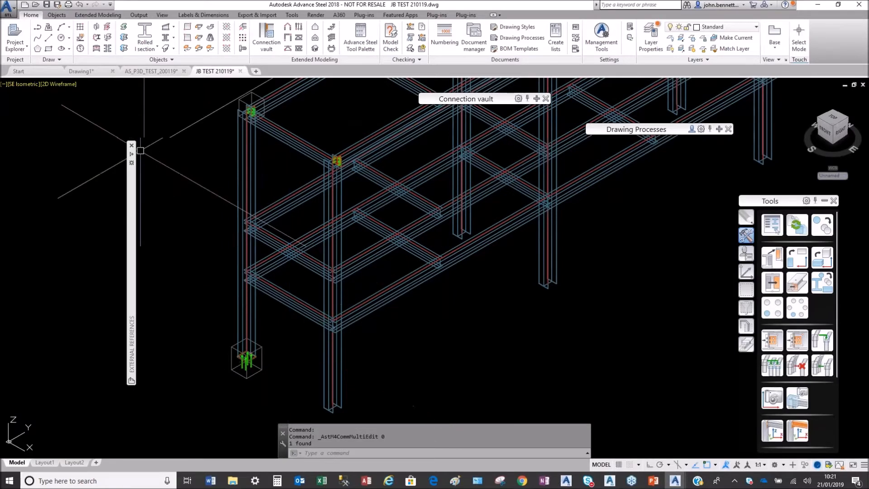
Step: Attach AMERICA_AP3D_CONCRETE_BASE-2.dwg from the EQUIPMENT folder as an overlay reference at insertion point 0,0,0 with scale 1
mouse_move(132, 155)
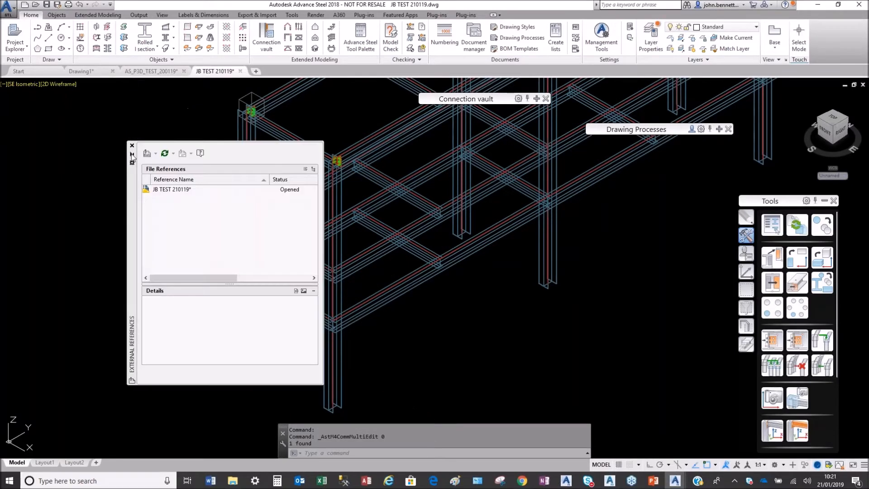
left_click(155, 156)
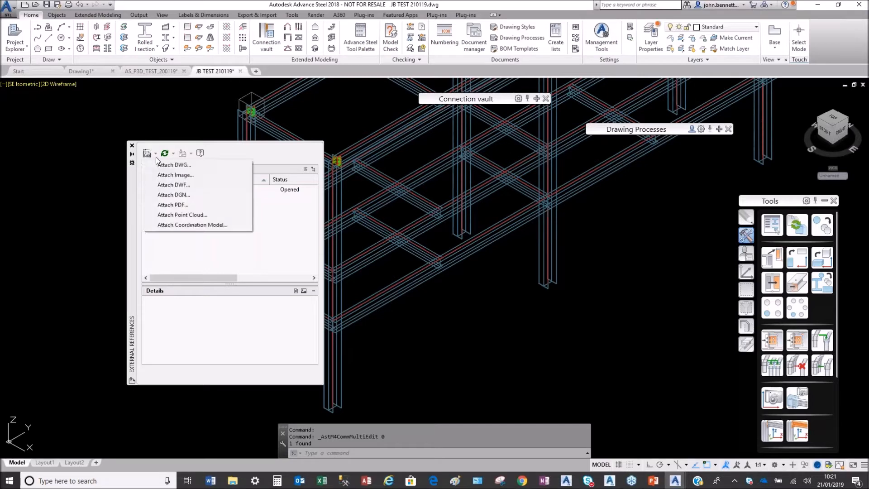
left_click(162, 166)
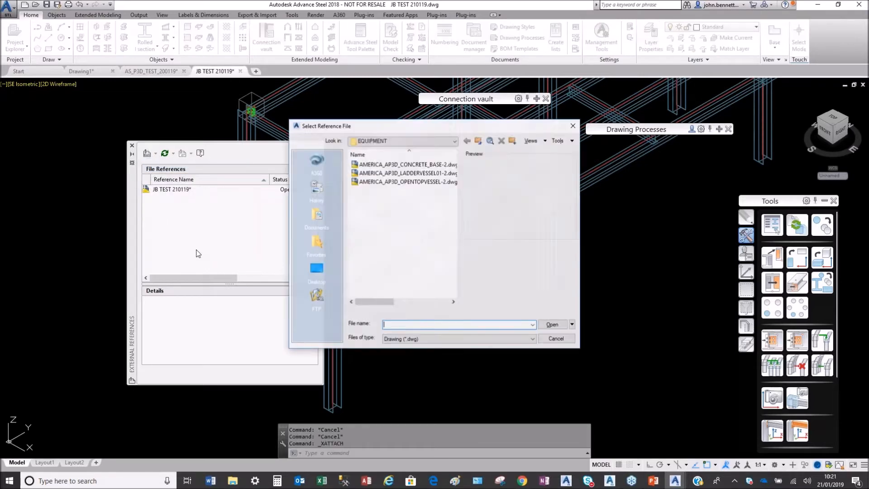
left_click(382, 165)
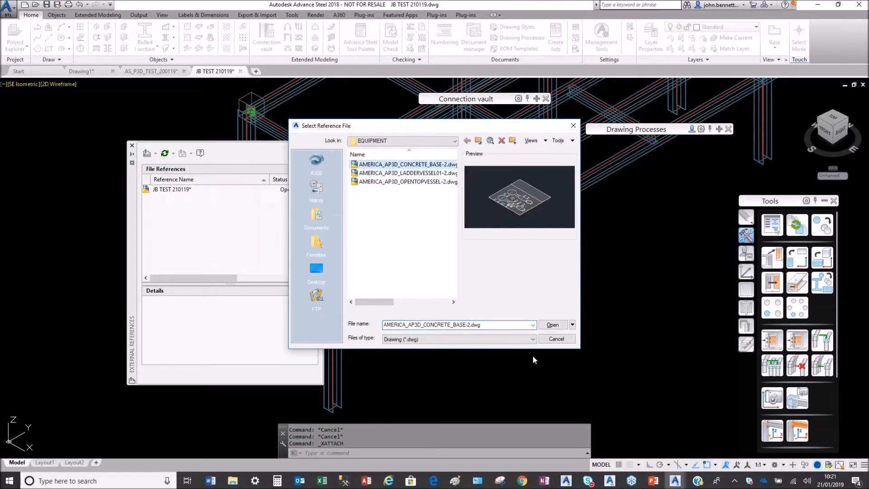
left_click(550, 325)
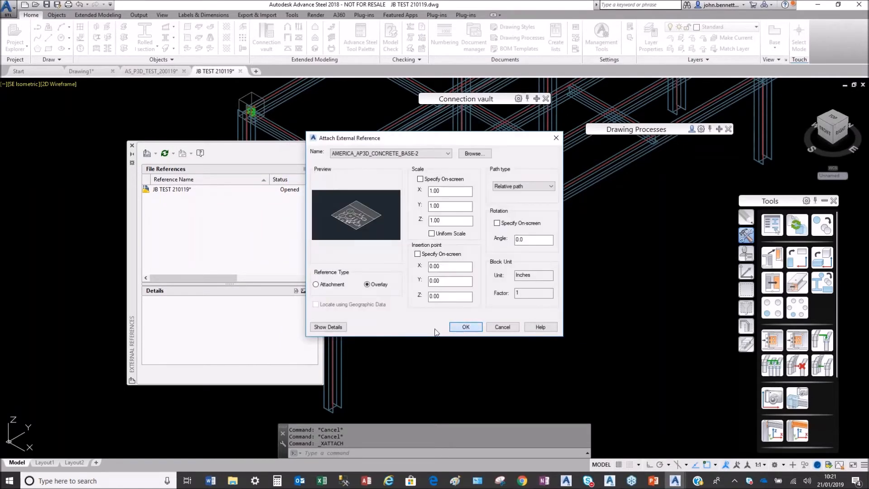
key("Return")
scroll(518, 318, "down", 5)
middle_click_drag(519, 317, 541, 307)
scroll(493, 304, "down", 2)
Step: Check the attached concrete base by selecting it, clear the selection and examine the footings under the near-end columns
left_click(372, 271)
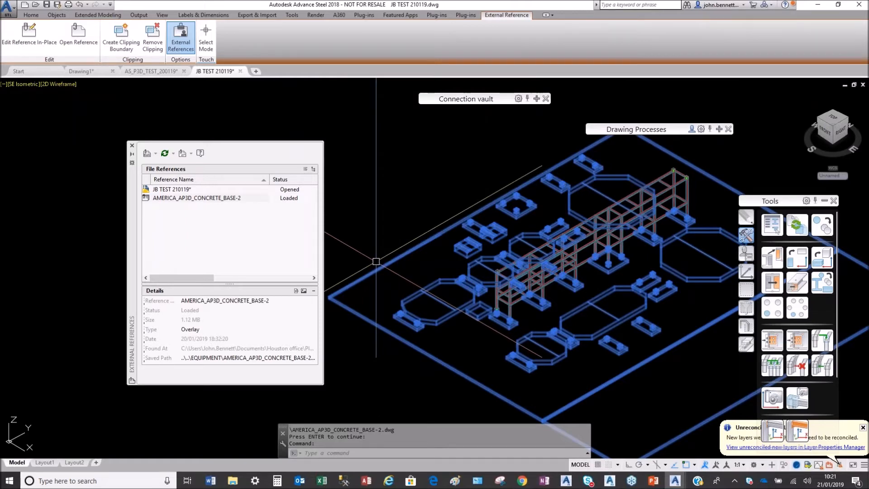
key("Escape")
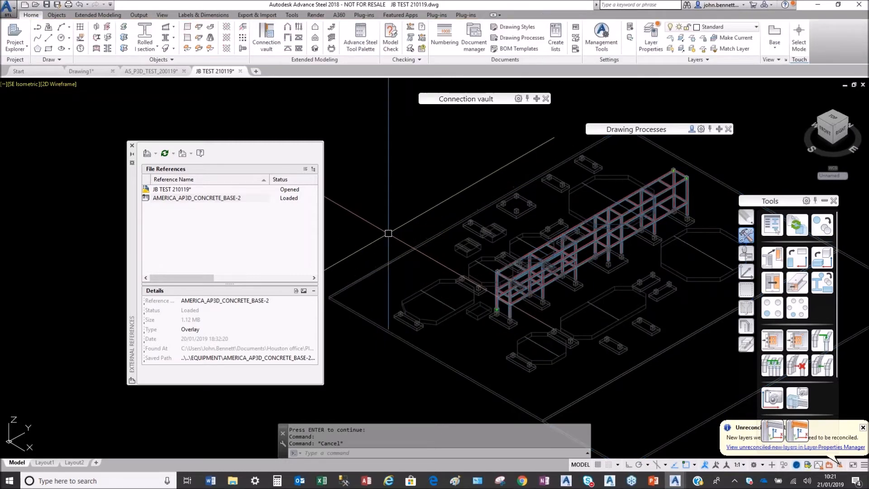
scroll(452, 310, "up", 6)
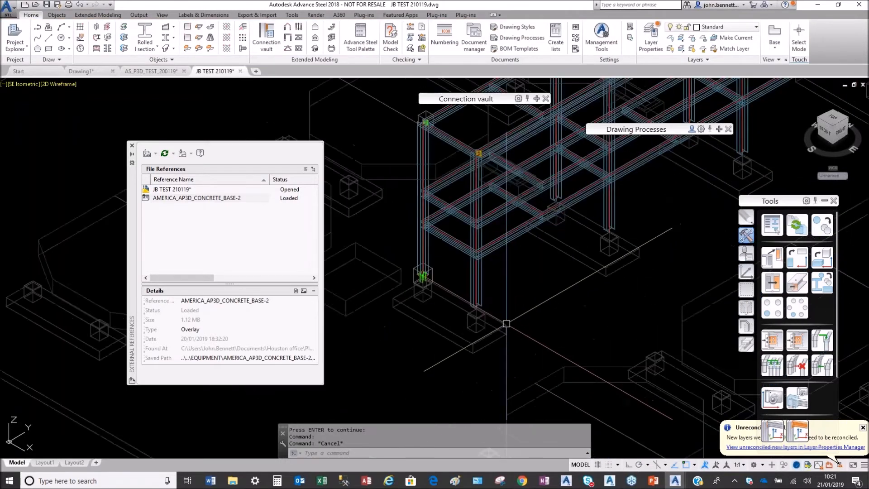
scroll(452, 310, "down", 8)
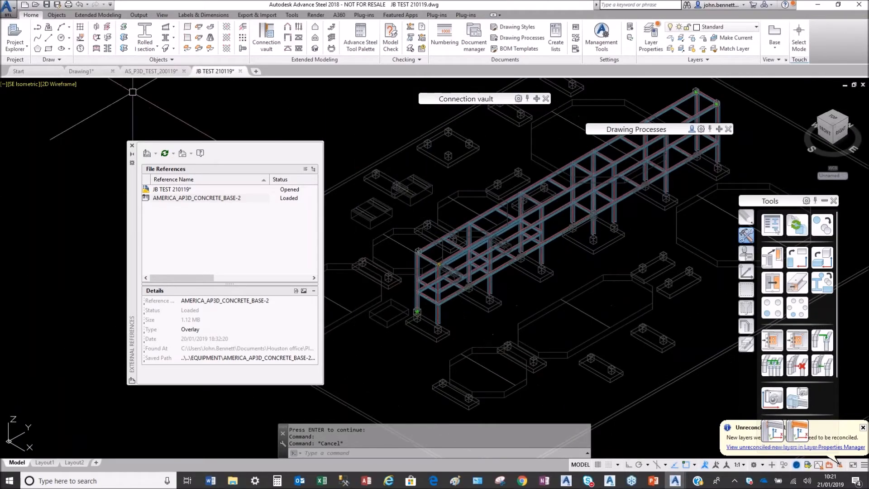
Step: Save and close the JB TEST 210119 drawing, and switch to AutoCAD Plant 3D
left_click(47, 5)
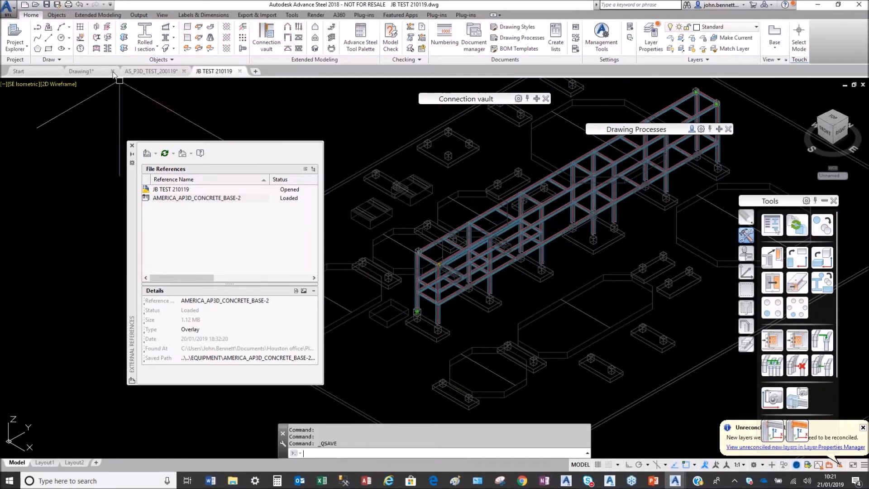
left_click(240, 71)
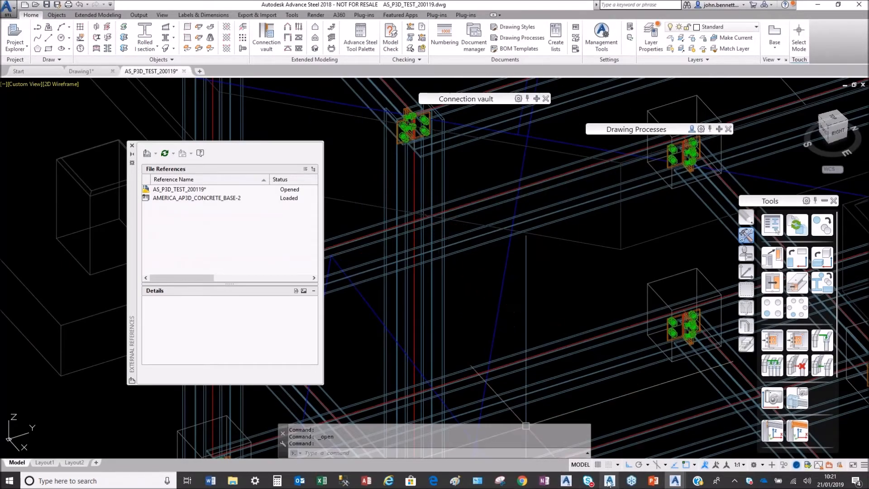
mouse_move(609, 480)
left_click(533, 444)
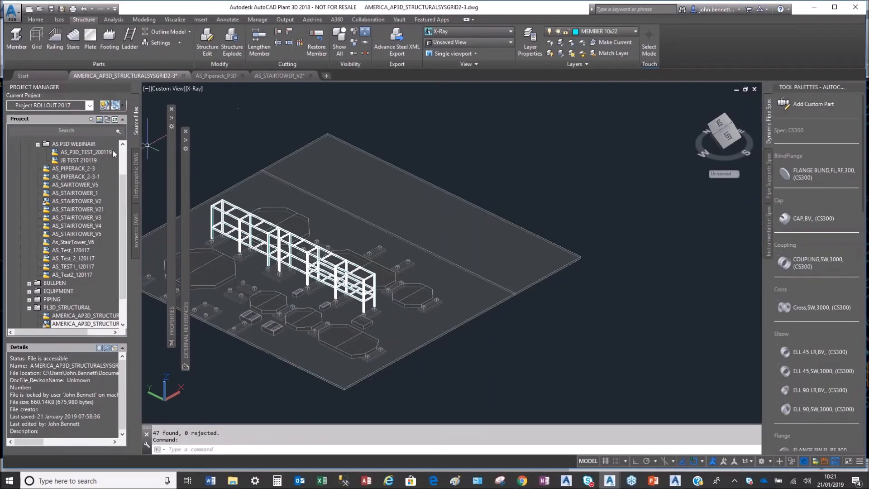
Step: Open the JB TEST 210119 drawing from the AS P3D WEBINAIR project folder
scroll(124, 179, "up", 2)
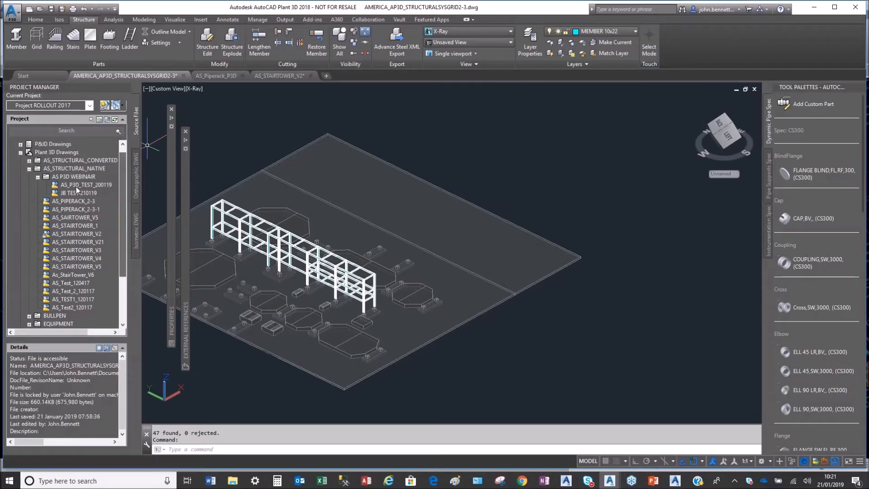
left_click(72, 193)
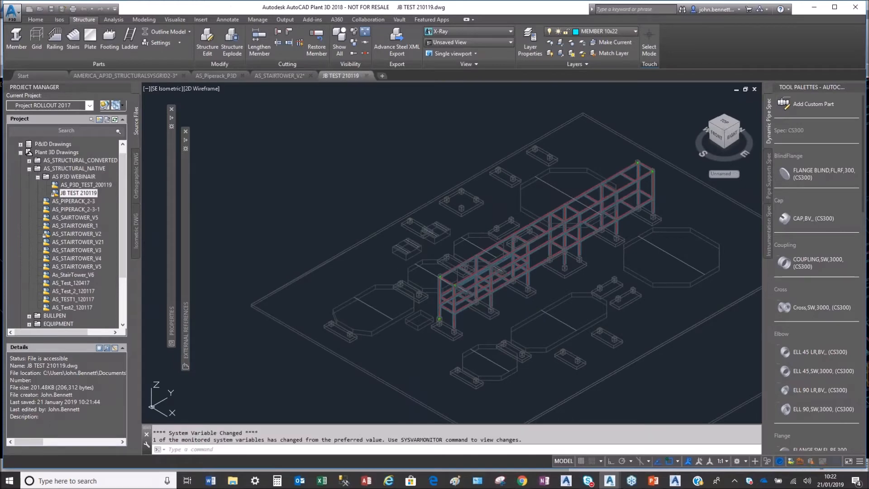
Step: Check the section properties of the long beam at the pipe rack's upper near corner, then clear the selection
scroll(433, 294, "up", 8)
middle_click_drag(442, 277, 359, 225)
scroll(378, 220, "down", 2)
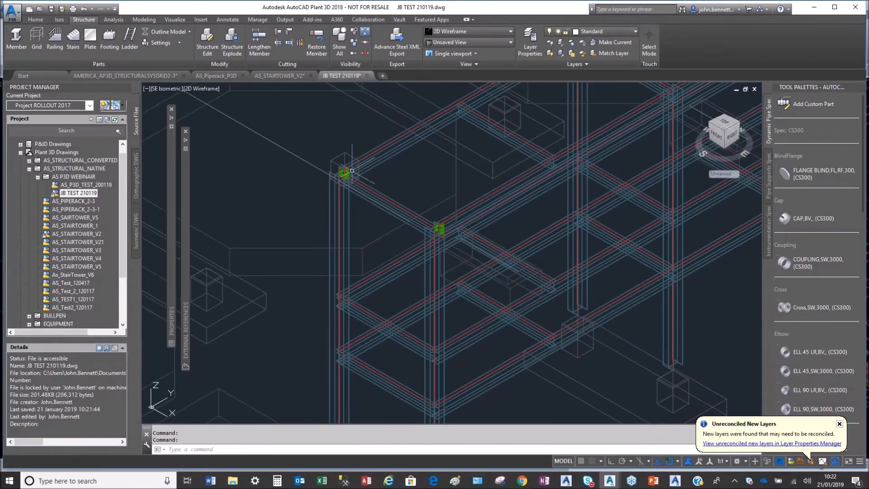
scroll(346, 163, "up", 8)
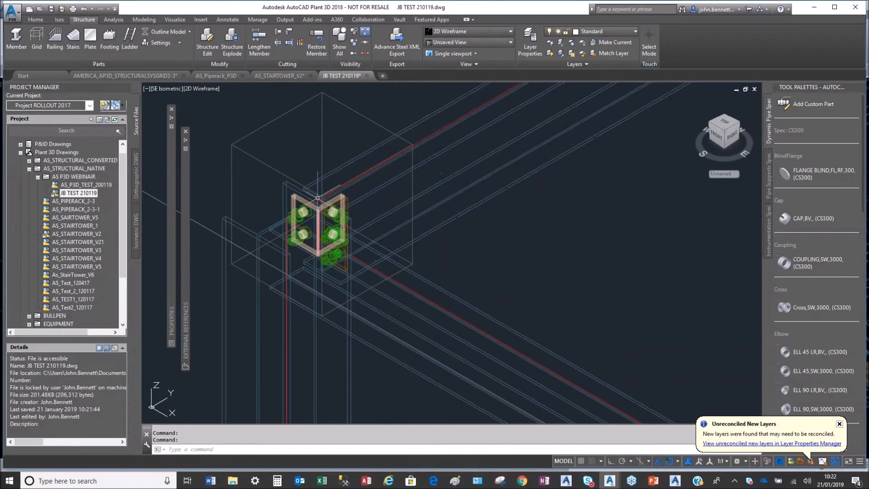
double_click(333, 169)
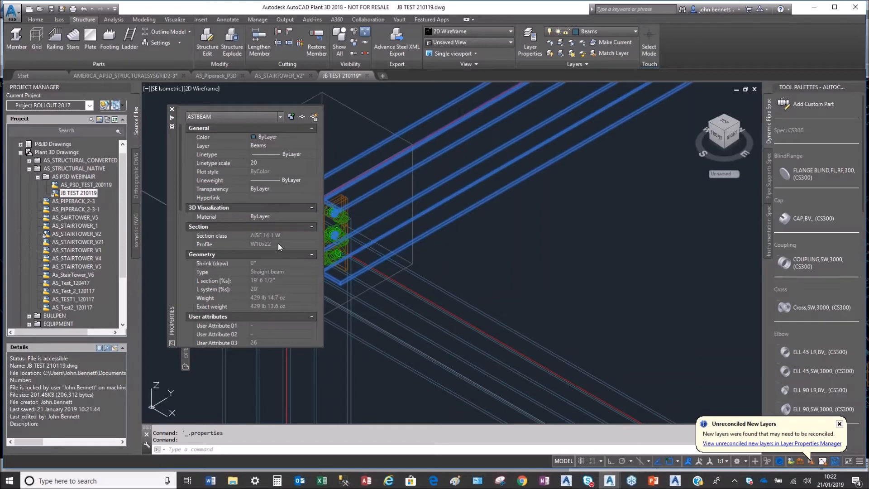
left_click(171, 118)
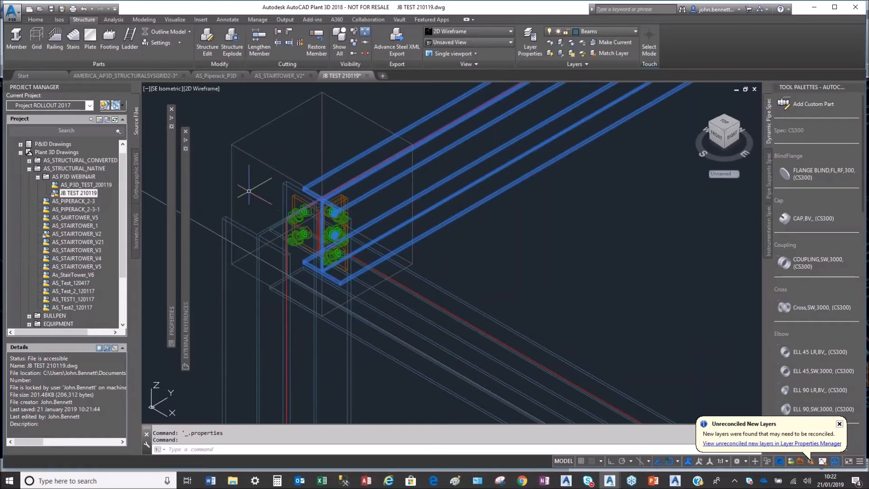
key("Escape")
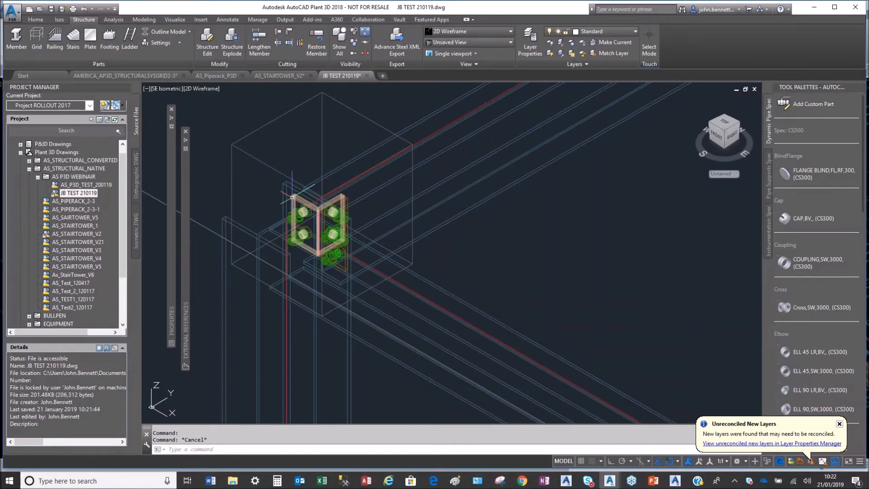
scroll(291, 197, "down", 6)
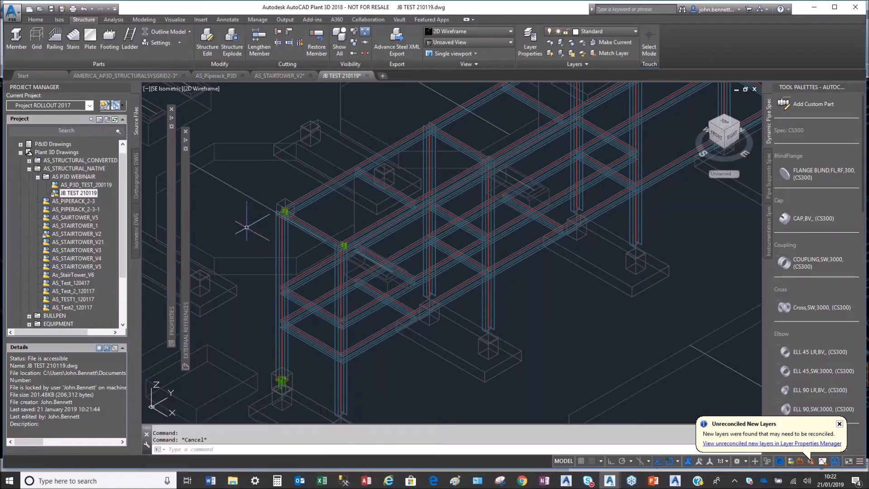
scroll(248, 207, "down", 2)
scroll(249, 207, "up", 2)
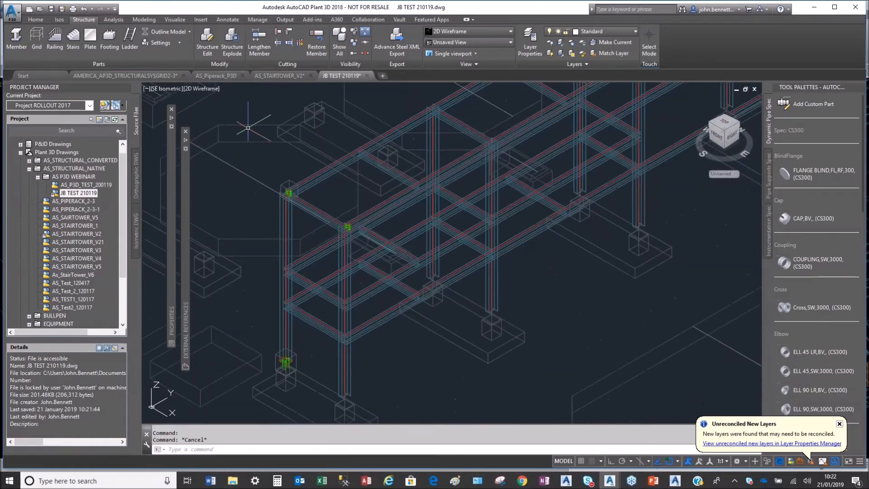
Step: Switch to the AS_P3D_TEST_200119 model in Advance Steel, collapse the External References palette and examine the rack's connections and footings
left_click(220, 78)
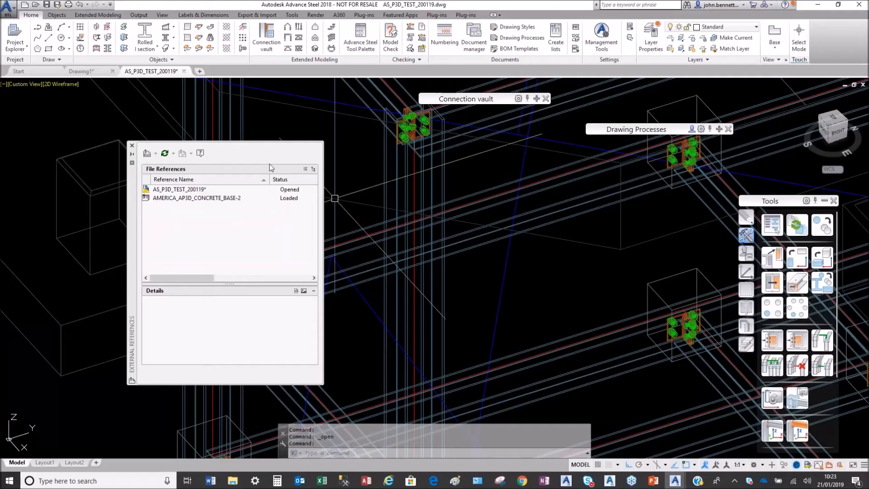
left_click(131, 154)
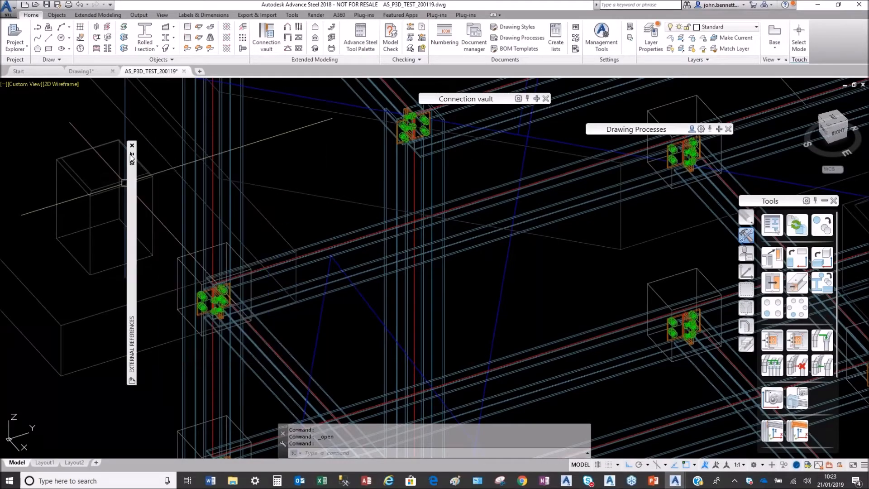
scroll(204, 195, "down", 4)
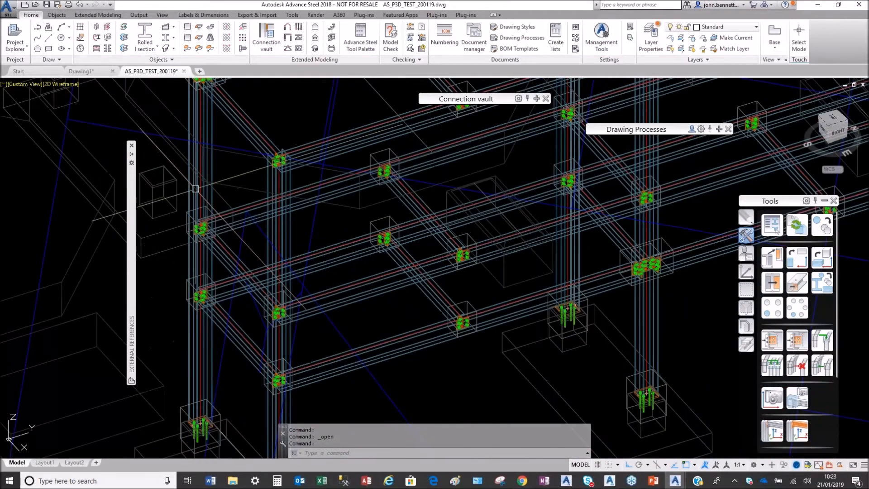
middle_click_drag(204, 195, 227, 217)
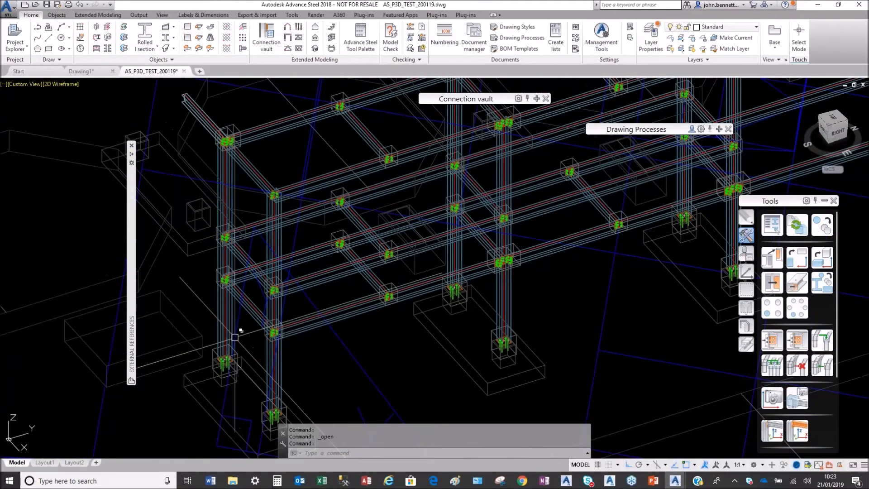
mouse_move(362, 330)
middle_mouse_down("shift")
mouse_move(401, 254)
mouse_move(463, 263)
mouse_move(344, 293)
mouse_move(356, 314)
middle_mouse_up("shift")
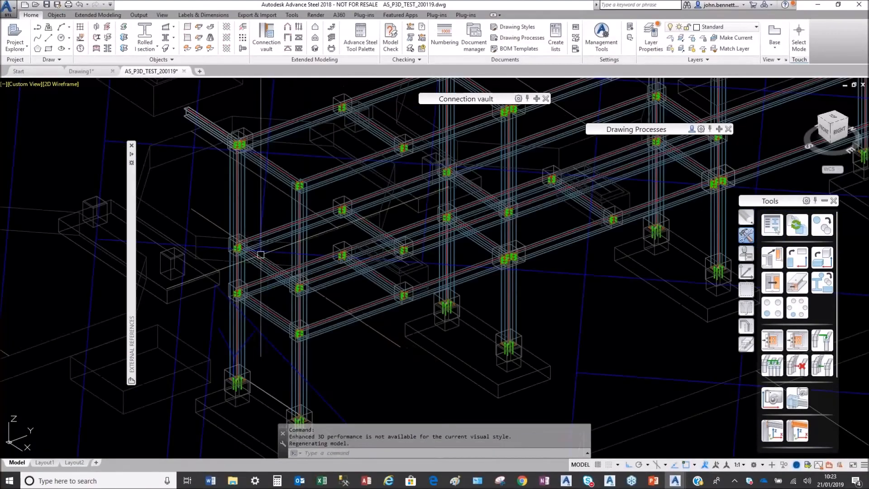
Step: Open the GP - 3000 drawing from the camera box surrounding the pipe rack
scroll(261, 270, "down", 6)
scroll(258, 278, "down", 2)
left_click(229, 173)
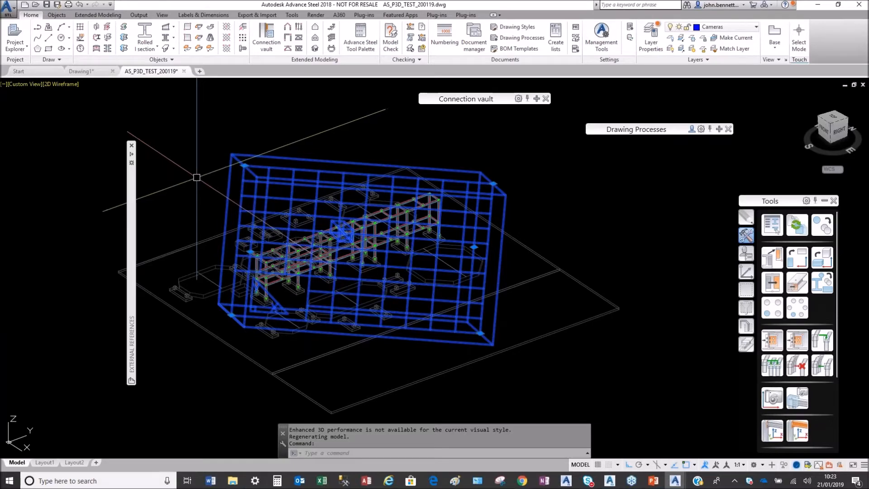
right_click(197, 179)
left_click(242, 357)
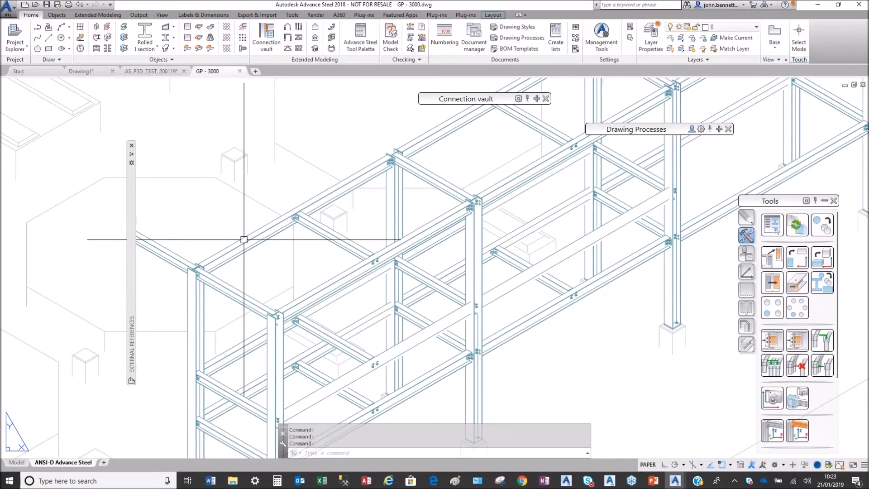
Step: Examine the GP - 3000 sheet layout and the 3D view's members at the near end of the pipe rack
scroll(242, 244, "down", 4)
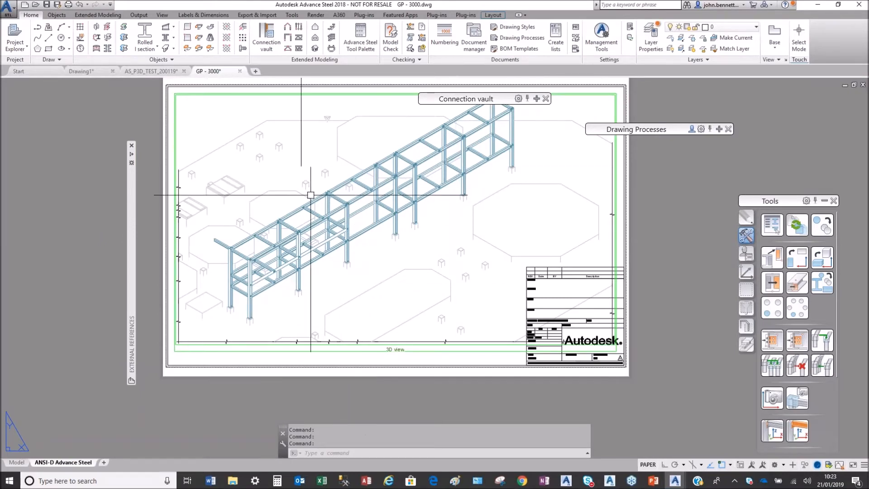
mouse_move(366, 289)
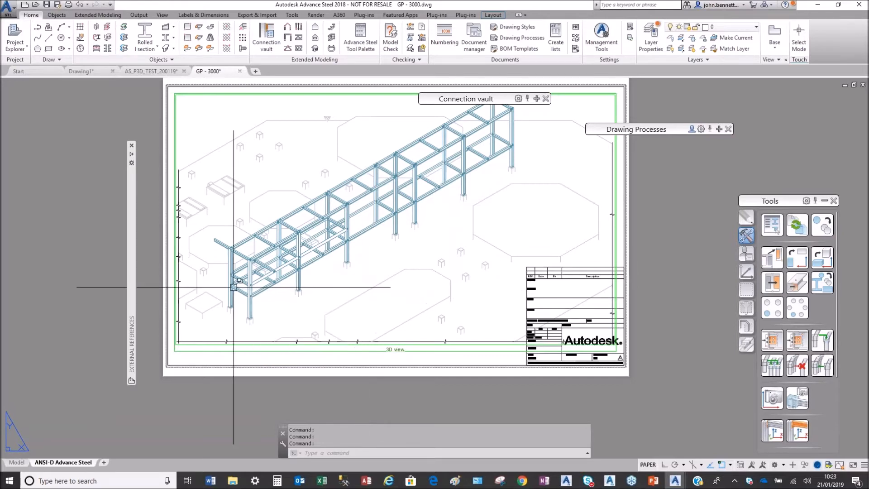
scroll(229, 291, "up", 6)
scroll(305, 286, "up", 4)
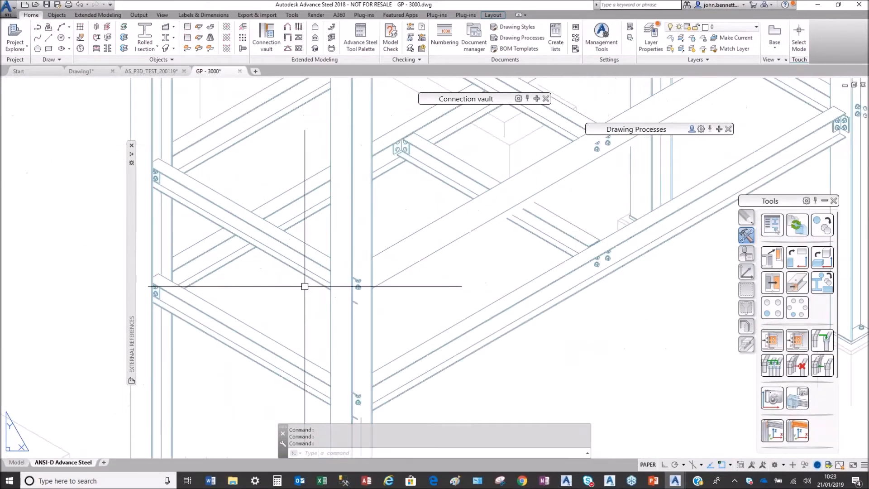
scroll(281, 288, "down", 4)
middle_click_drag(360, 222, 256, 313)
scroll(273, 293, "down", 2)
middle_click_drag(256, 256, 291, 297)
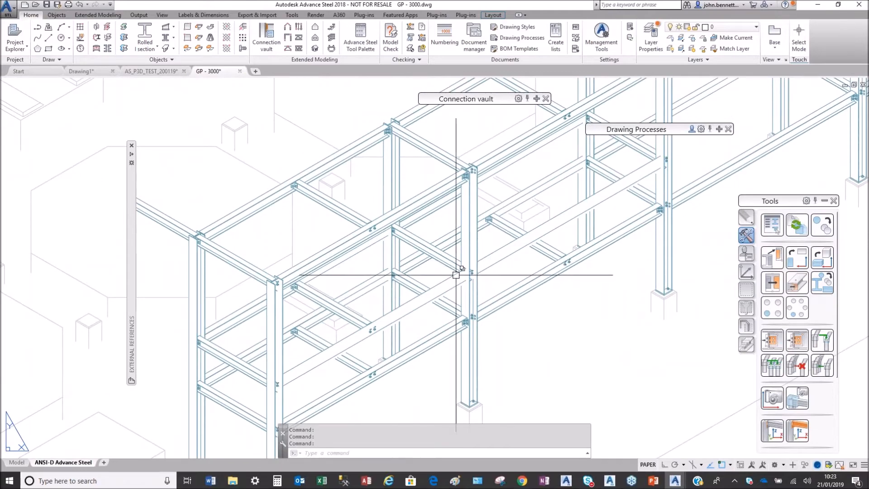
Step: Examine the bolted beam-to-column connections along the pipe rack in the GP - 3000 3D view
scroll(456, 272, "up", 2)
scroll(452, 289, "up", 2)
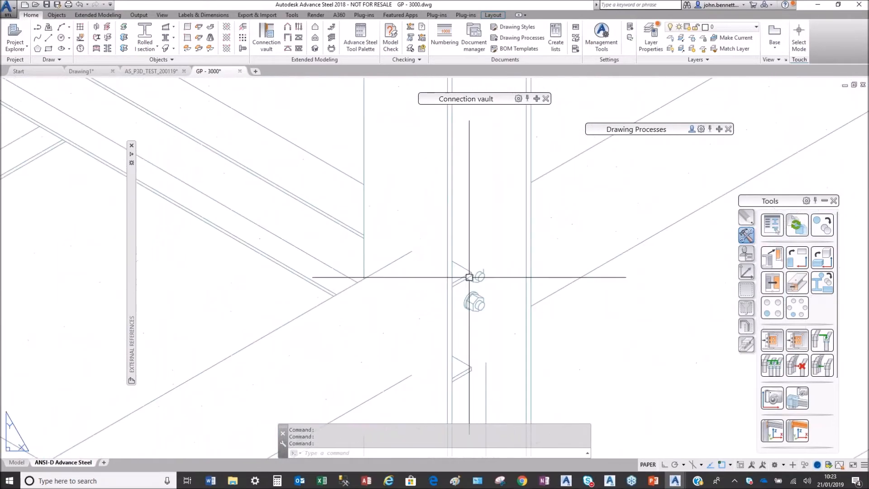
scroll(465, 309, "down", 3)
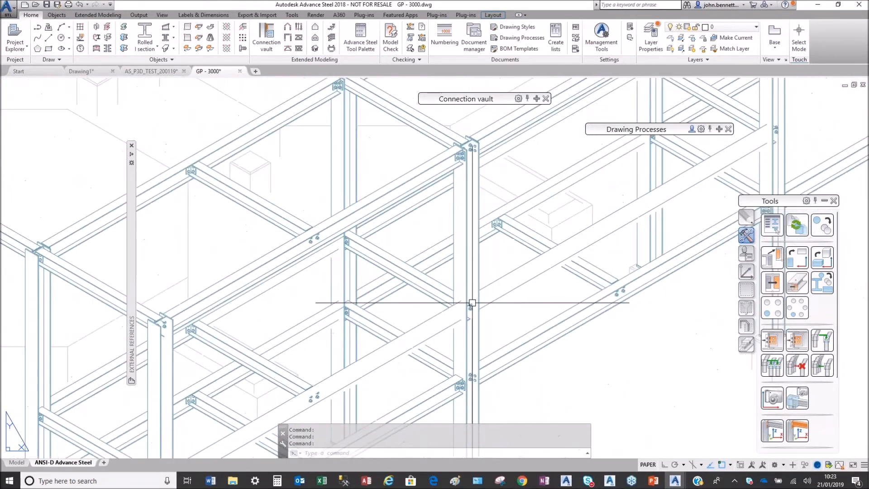
middle_click_drag(465, 295, 337, 323)
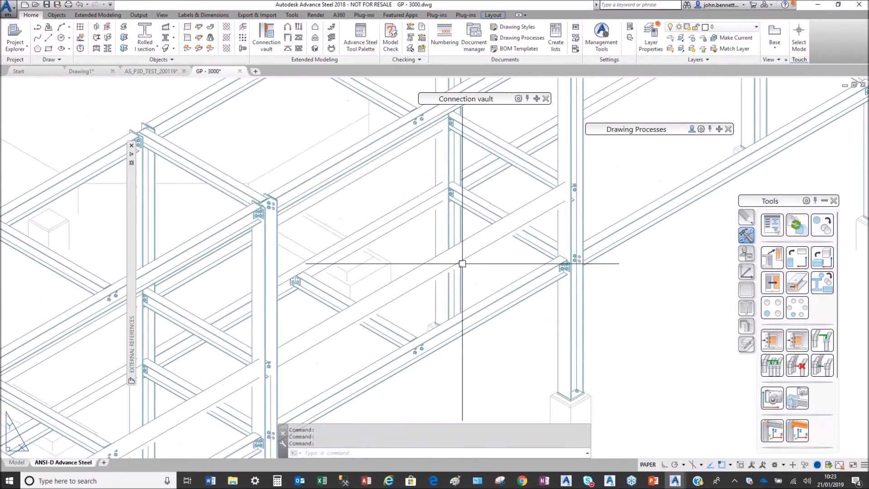
scroll(559, 246, "up", 5)
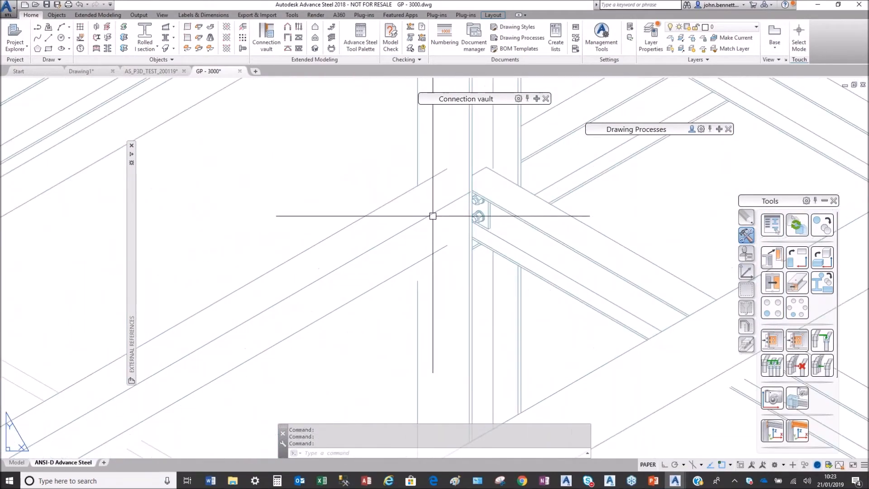
scroll(435, 221, "down", 1)
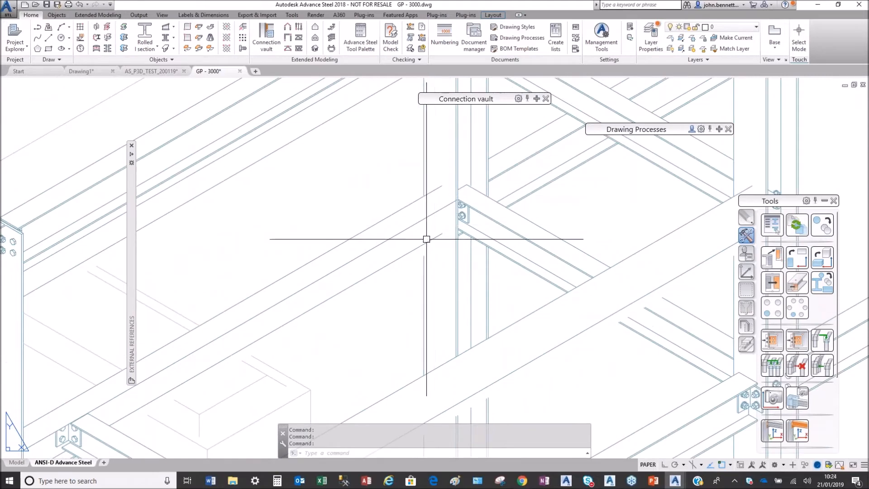
scroll(401, 245, "down", 1)
scroll(402, 245, "down", 3)
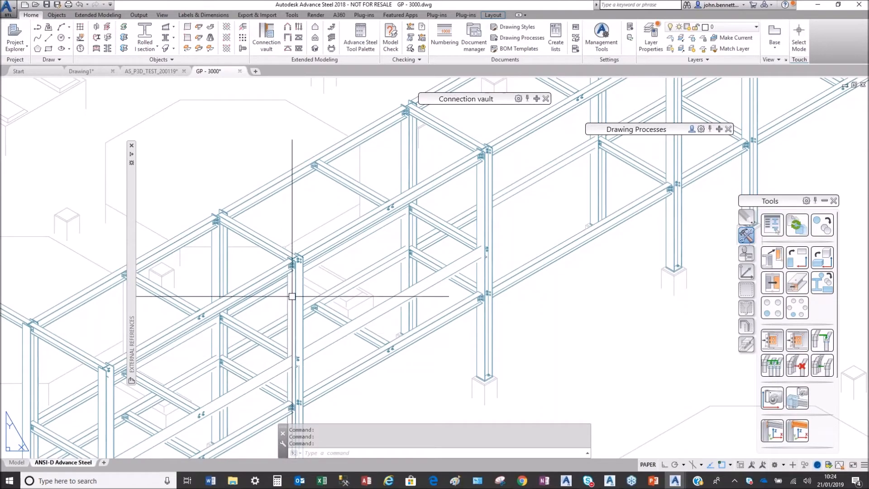
scroll(285, 266, "up", 3)
scroll(285, 267, "up", 2)
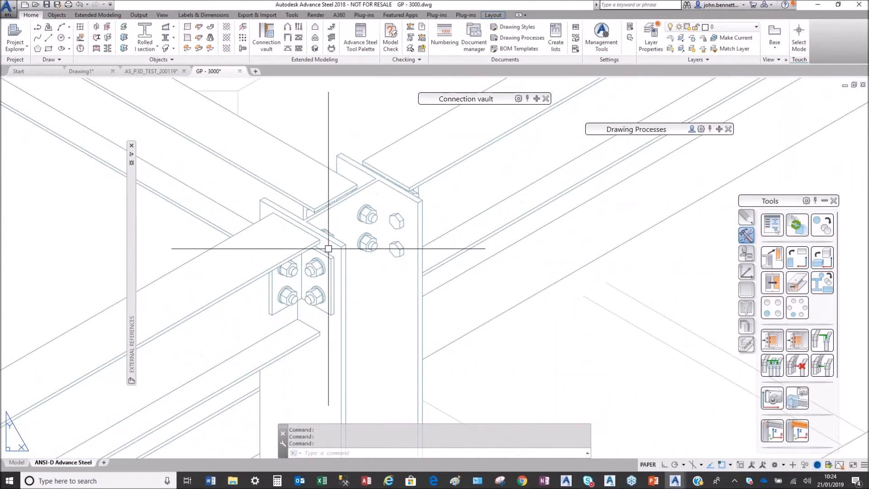
scroll(282, 272, "down", 4)
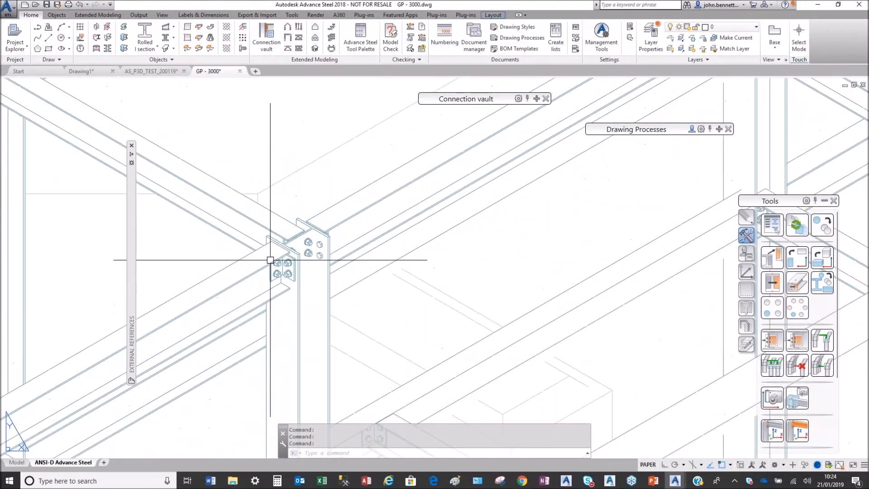
Step: Return to the AS_P3D_TEST_200119 model, and switch to the AS_STAIRTOWER_V2 drawing in AutoCAD Plant 3D
left_click(151, 71)
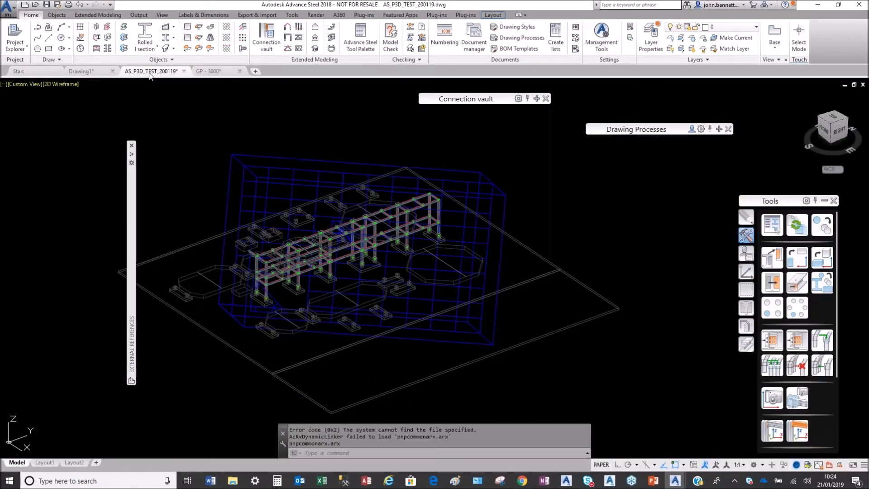
scroll(235, 261, "down", 3)
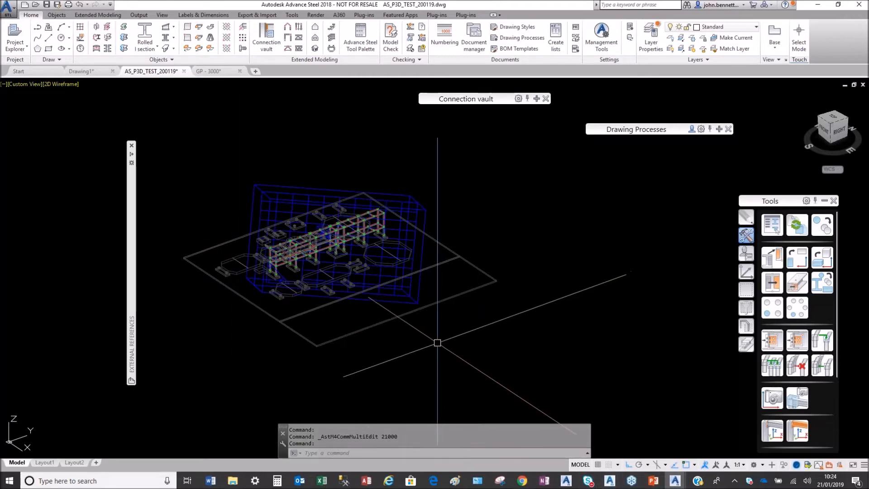
mouse_move(609, 483)
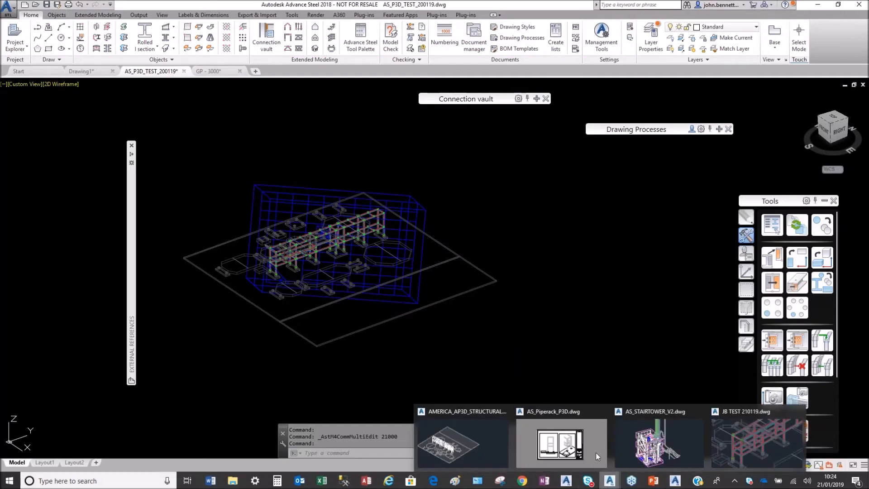
left_click(631, 457)
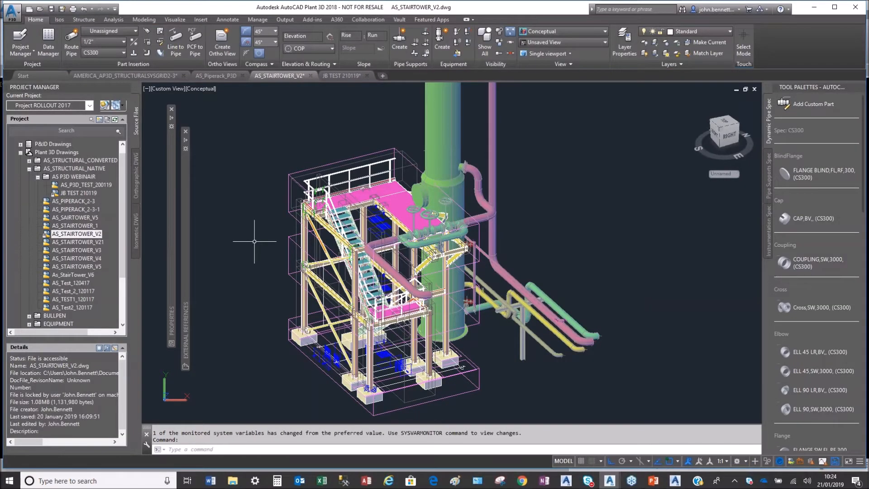
Step: Examine the stair tower model and select the referenced vessel and piping
scroll(254, 241, "down", 2)
middle_click_drag(243, 243, 255, 248)
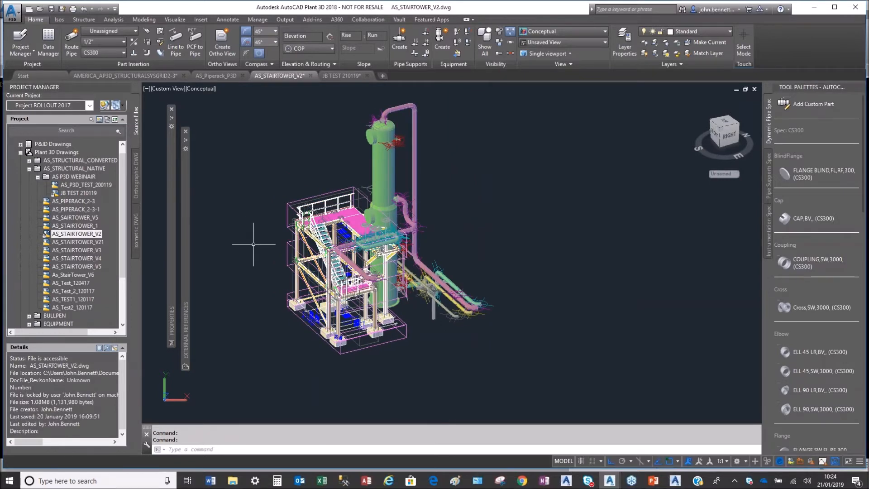
scroll(368, 180, "up", 3)
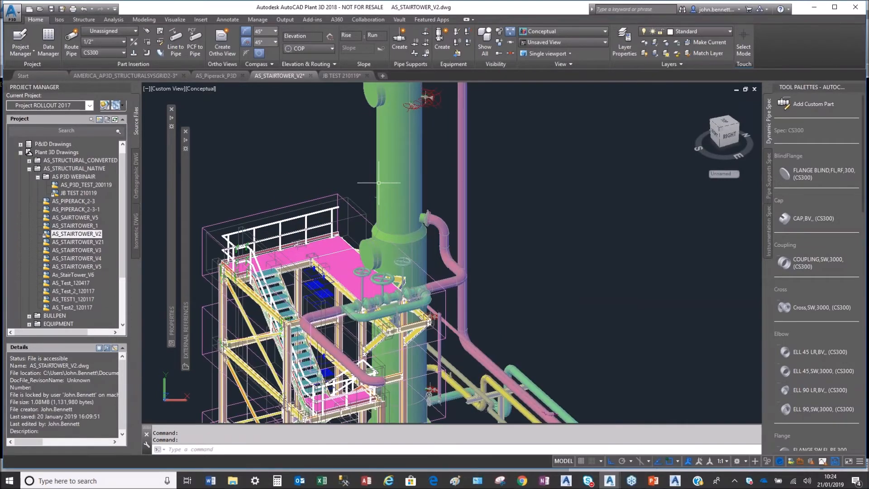
left_click(388, 185)
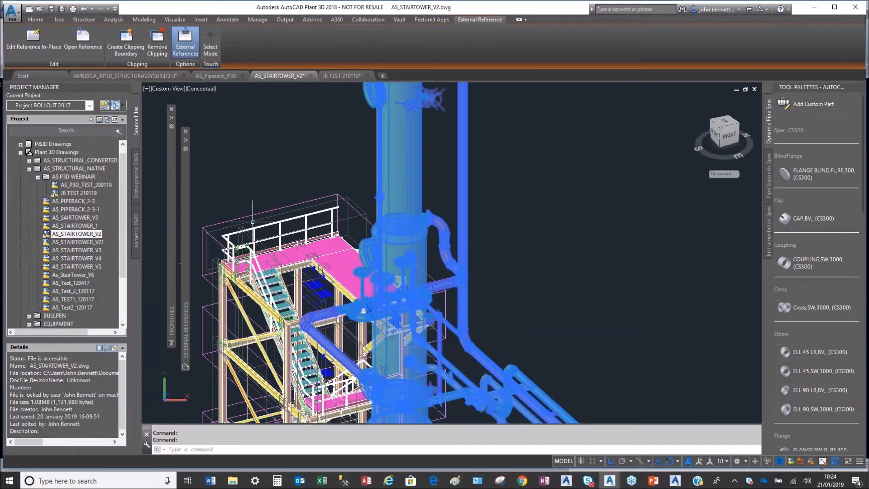
Step: Clear the reference selection and examine the stair tower's frame and stair, briefly selecting a corner column
key("Escape")
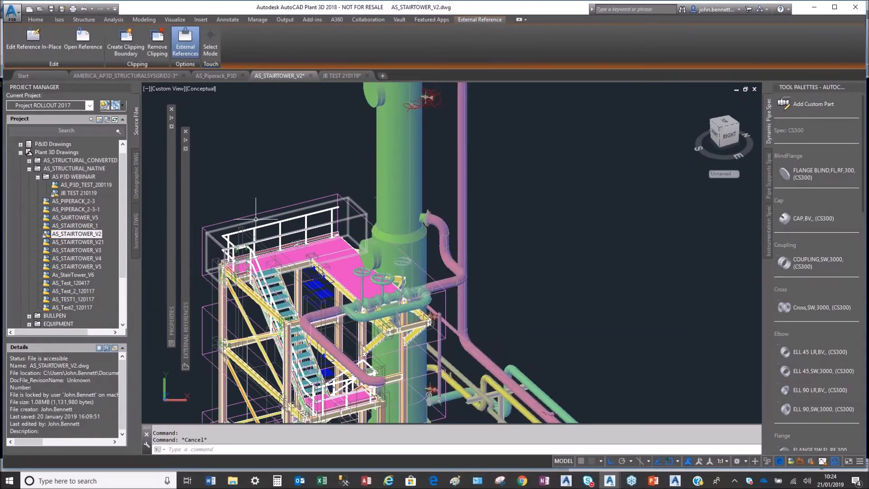
middle_click_drag(215, 265, 297, 183)
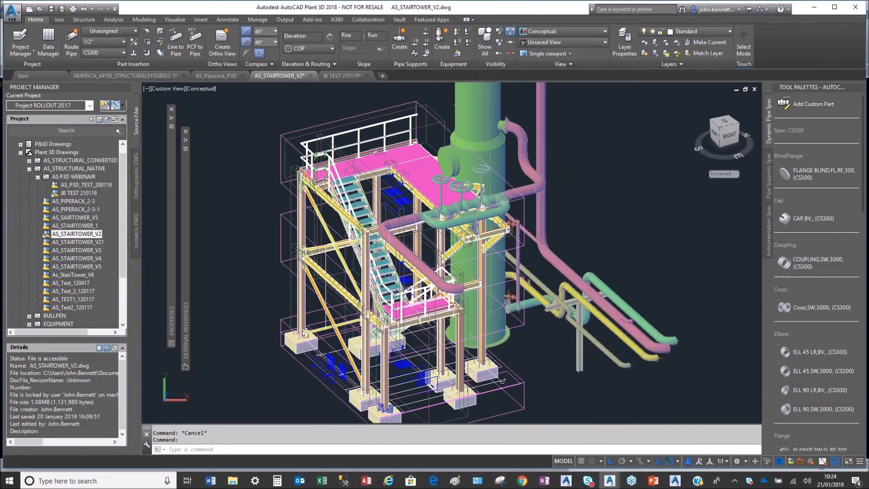
scroll(290, 210, "up", 8)
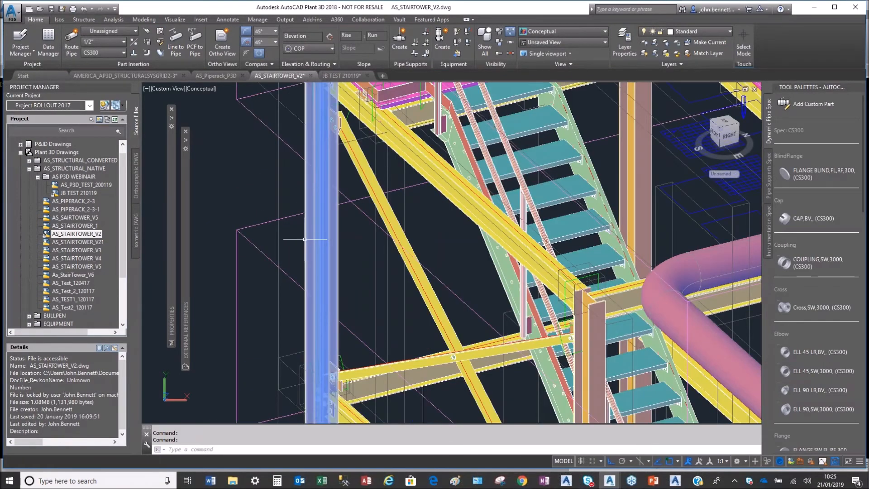
left_click(304, 239)
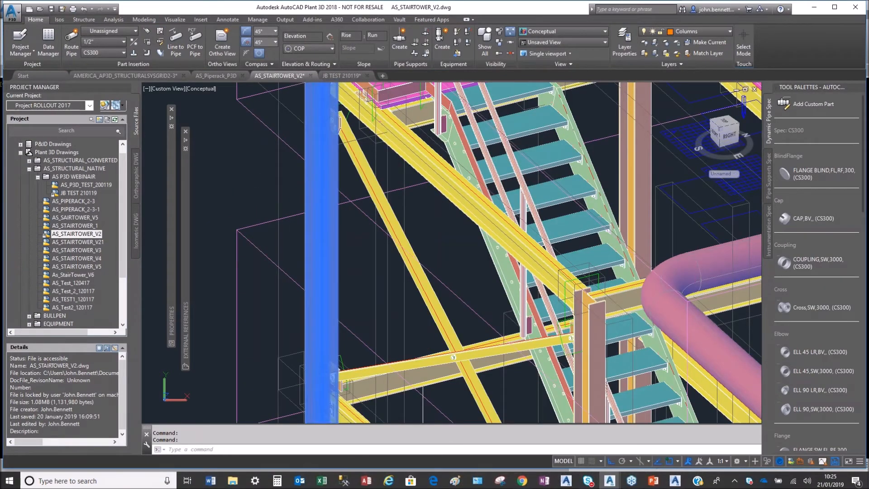
key("Escape")
scroll(253, 271, "down", 4)
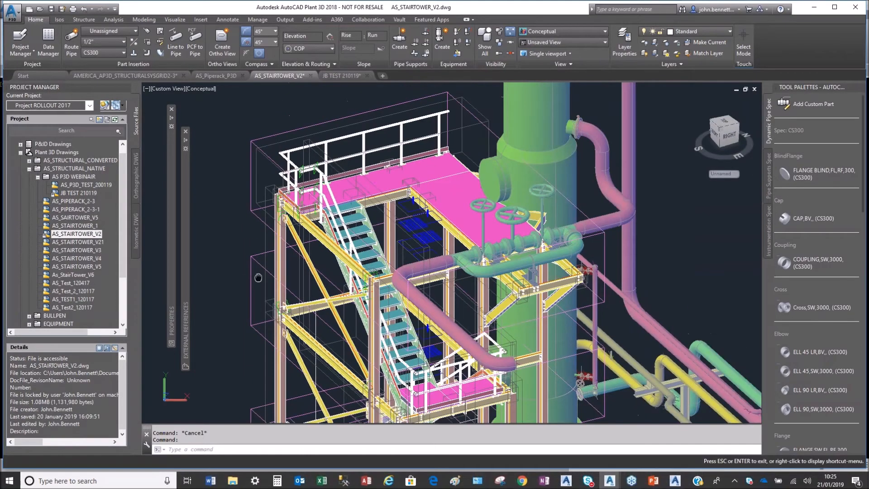
Step: Examine the bolted bracket connections and pipe supports beside the vessel, and the stair's lower landing
scroll(506, 211, "up", 5)
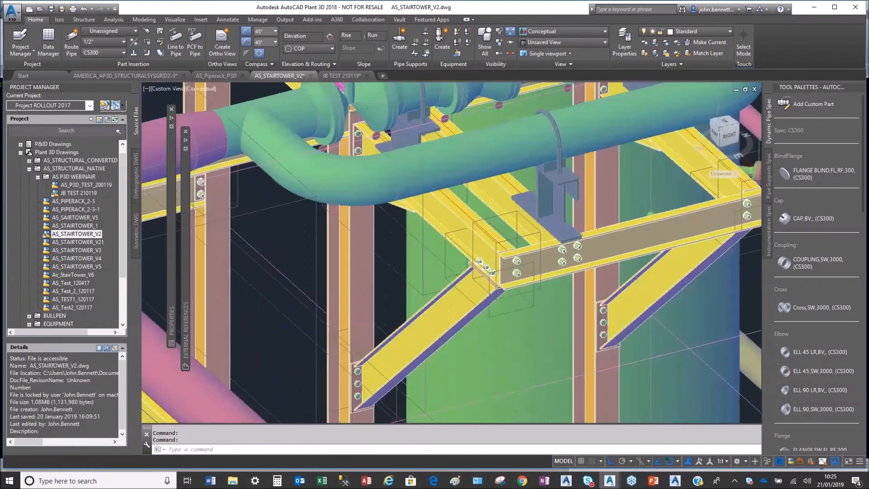
scroll(455, 234, "up", 3)
middle_click_drag(418, 210, 353, 240, "shift")
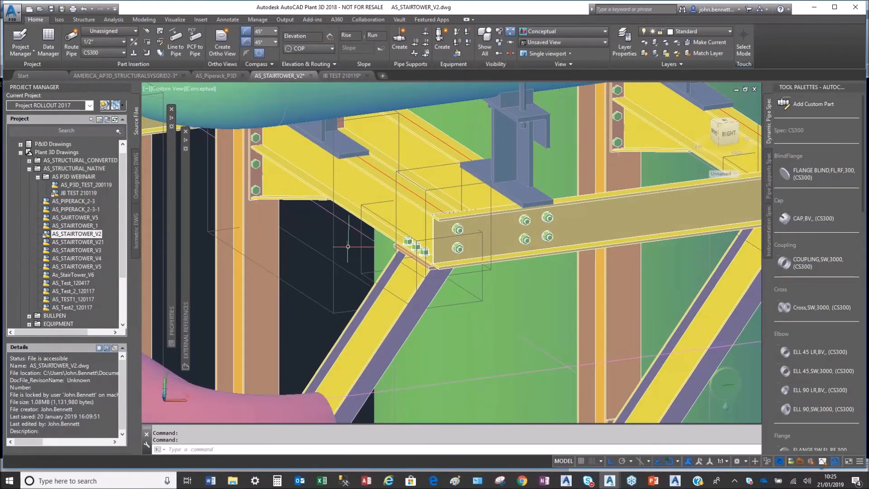
scroll(347, 246, "down", 5)
scroll(357, 271, "up", 3)
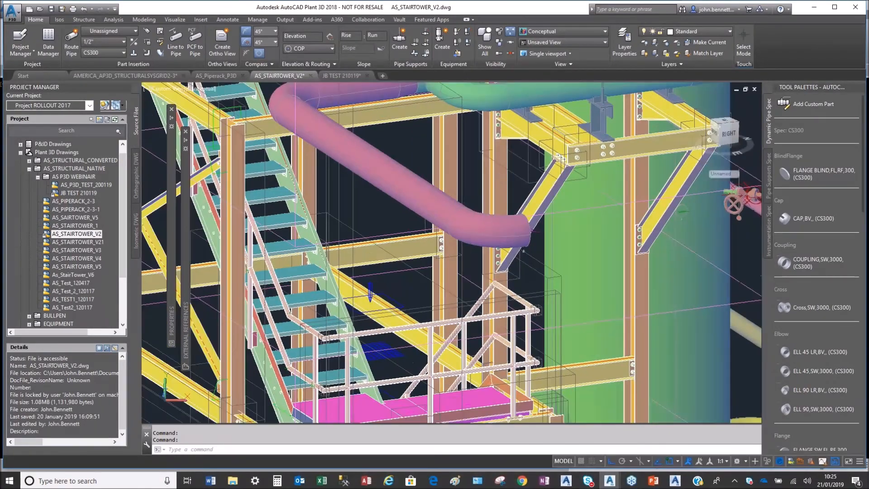
middle_click_drag(415, 313, 477, 150)
middle_click_drag(336, 314, 404, 357, "shift")
Step: Open the AMERICA_AP3D_LADDERVESSEL01-2 drawing from the project's EQUIPMENT folder and view the vessel and its piping
left_click_drag(124, 246, 125, 309)
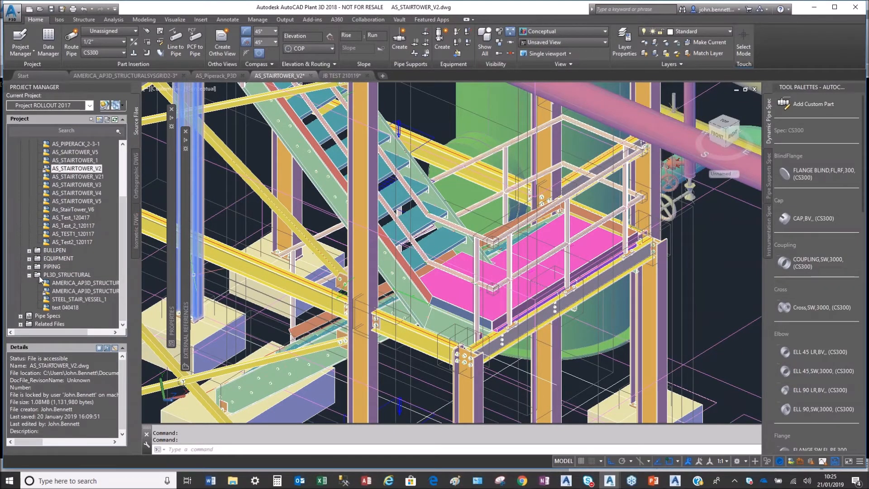
left_click(30, 260)
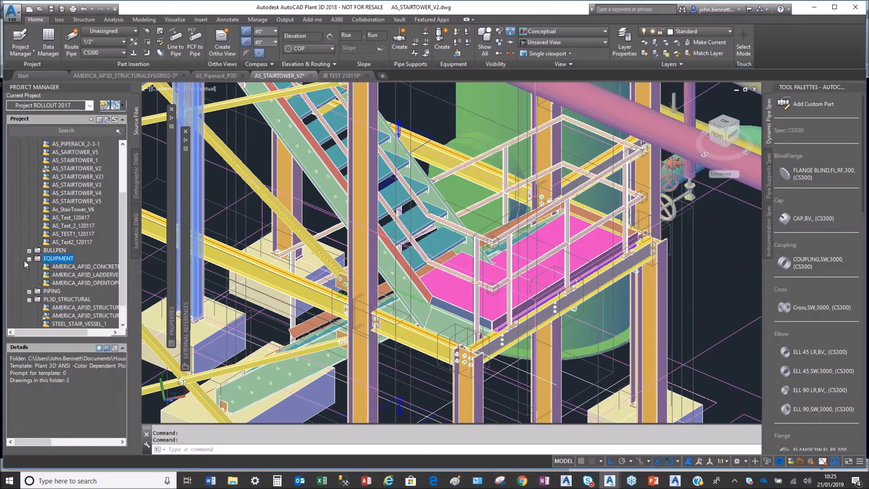
left_click(78, 276)
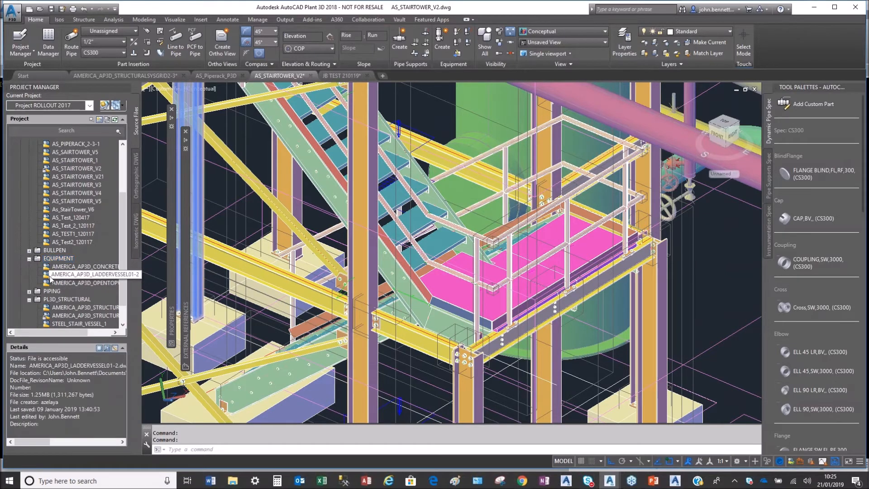
double_click(78, 274)
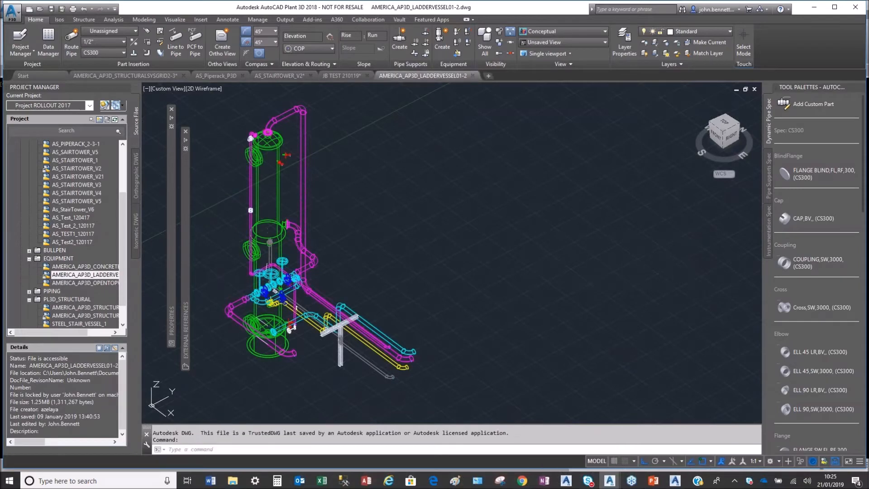
middle_click_drag(235, 273, 288, 263)
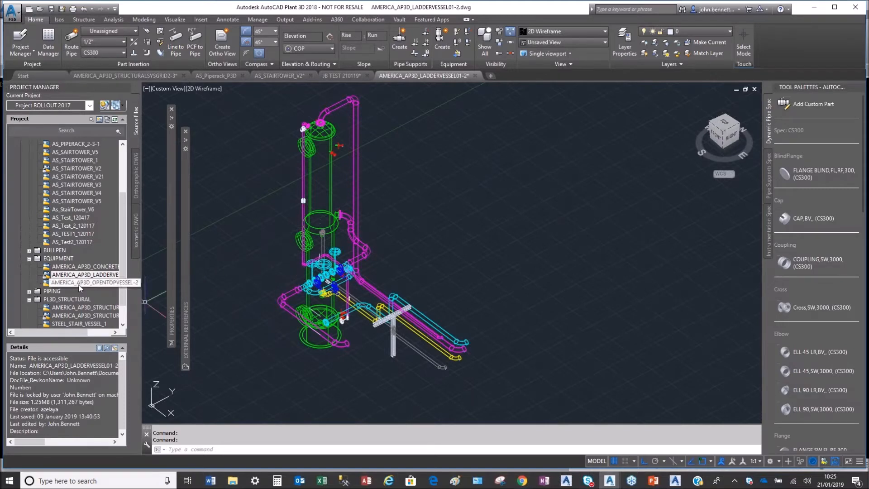
Step: Open the AMERICA_AP3D_CONCRETE_BASE-2 equipment drawing and the STEEL_STAIR_VESSEL_1 structural drawing from the project
left_click(56, 267)
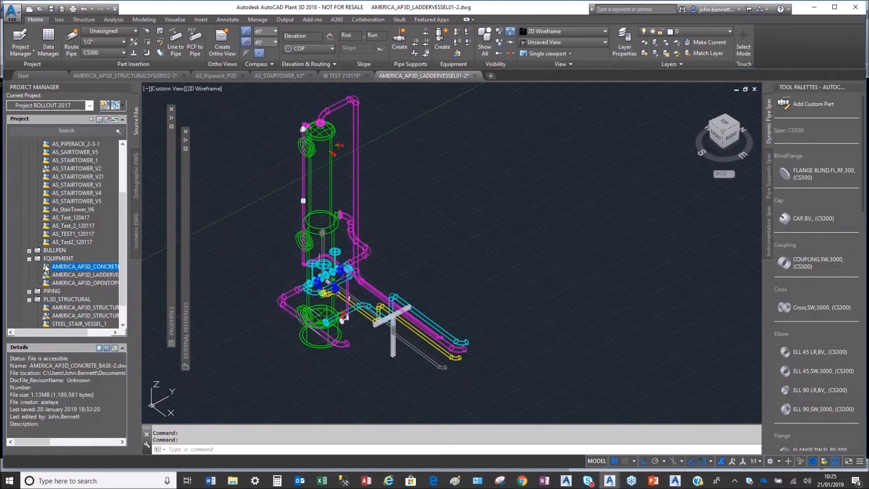
double_click(57, 267)
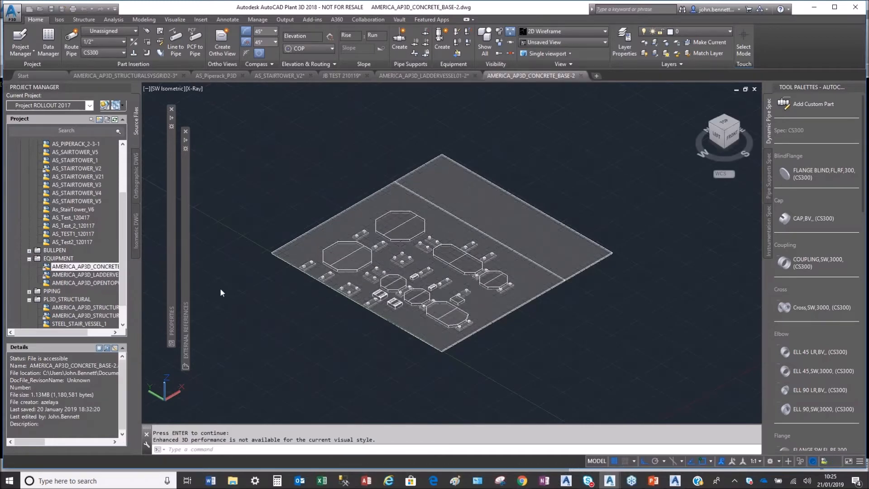
left_click(47, 324)
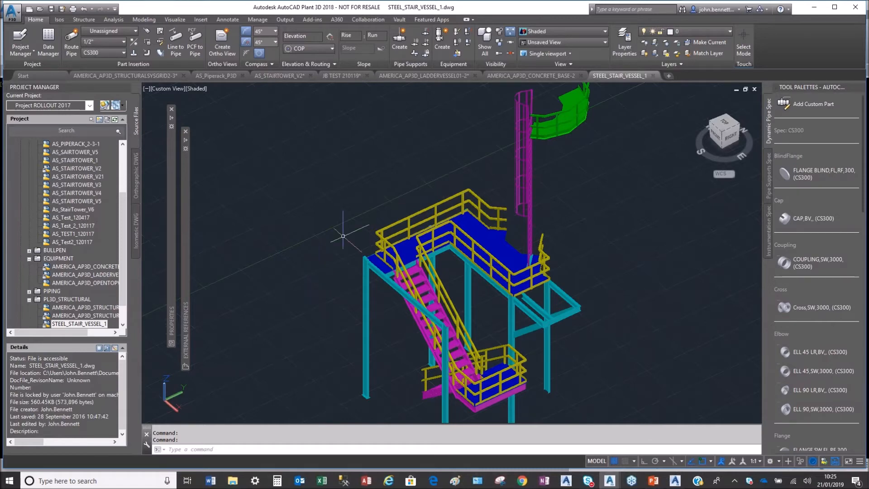
middle_click_drag(363, 264, 306, 189)
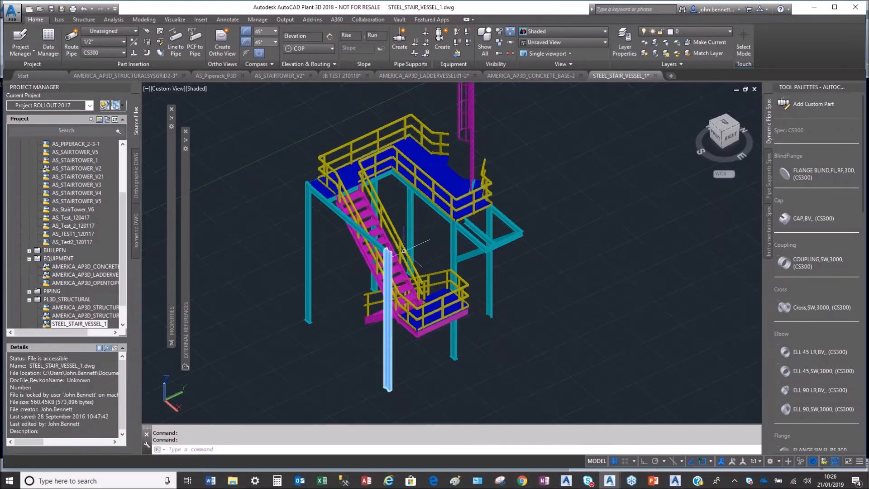
Step: Return to the AS_STAIRTOWER_V2 drawing and examine the whole stair tower with its referenced vessel and piping
left_click(281, 77)
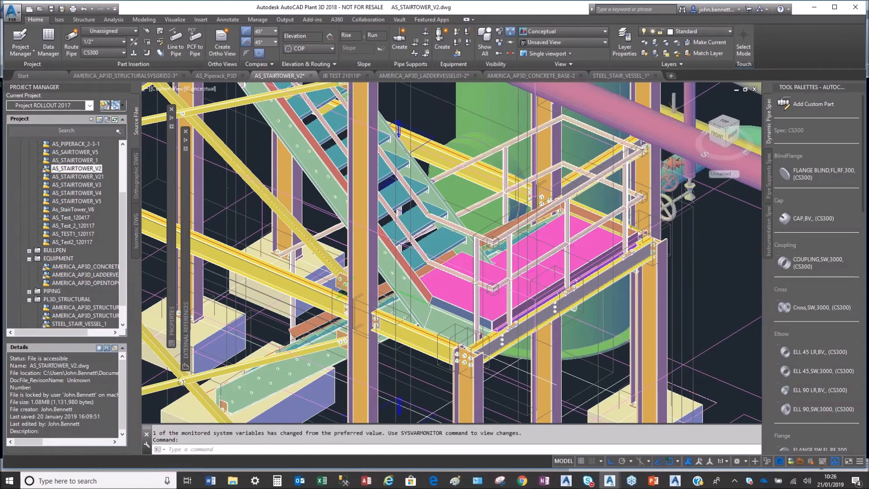
scroll(238, 218, "down", 2)
scroll(239, 209, "down", 6)
middle_click_drag(240, 208, 301, 265)
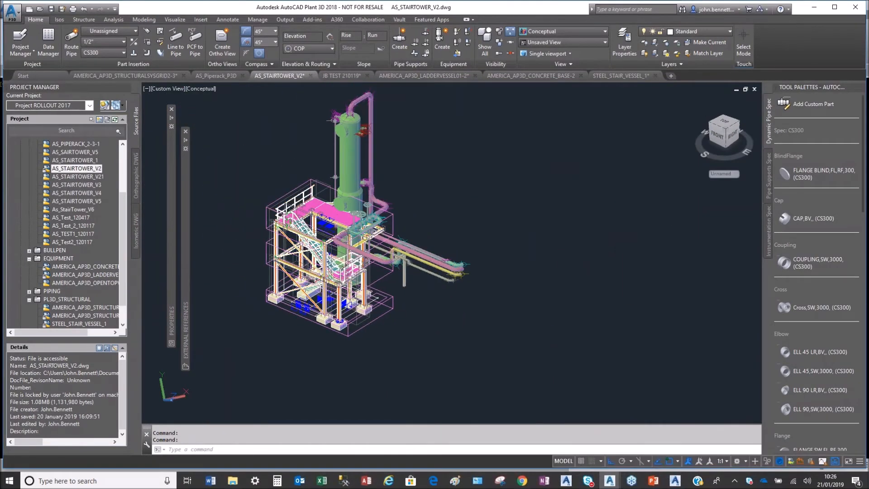
left_click_drag(121, 219, 122, 194)
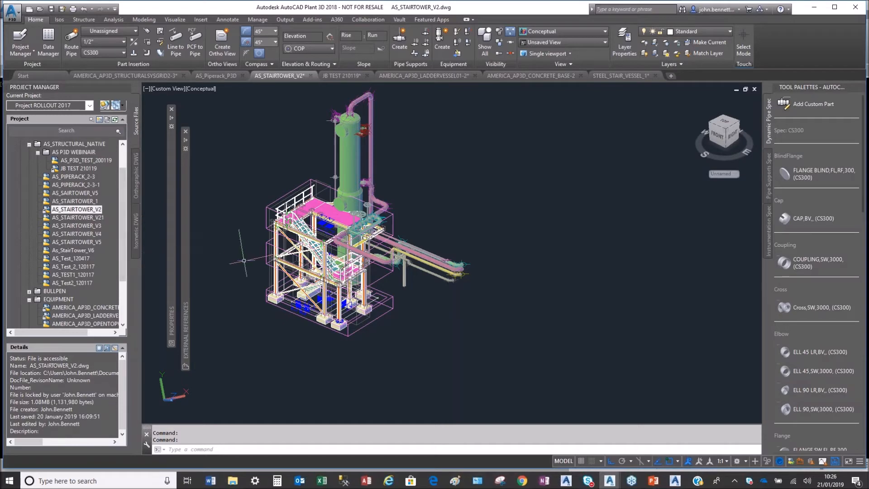
scroll(313, 278, "up", 2)
scroll(313, 279, "up", 4)
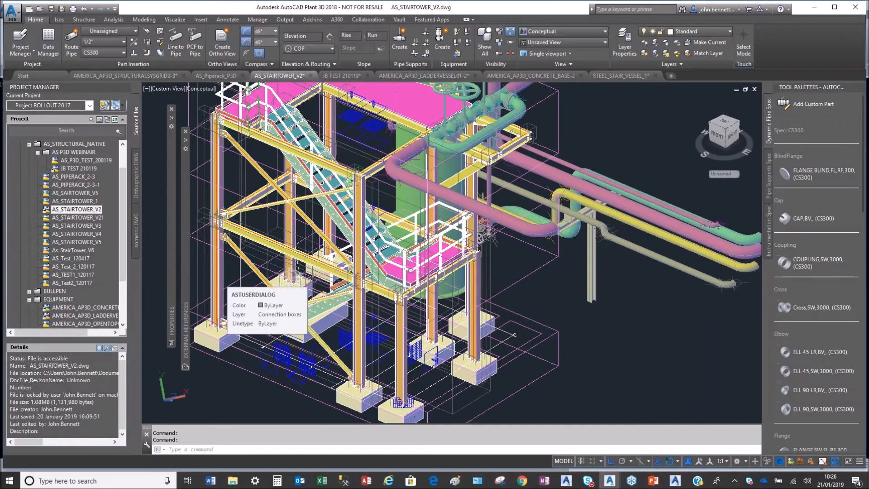
scroll(251, 213, "down", 3)
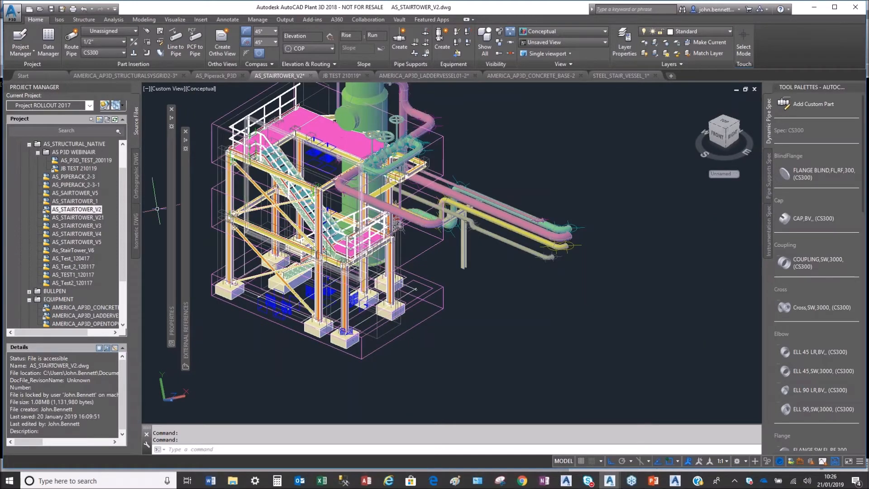
Step: Locate AS_STAIRTOWER_V21 in the project, switch to Advance Steel, and open AS_STAIRTOWER_V21.dwg from the AS_STRUCTURAL_NATIVE folder
left_click(86, 218)
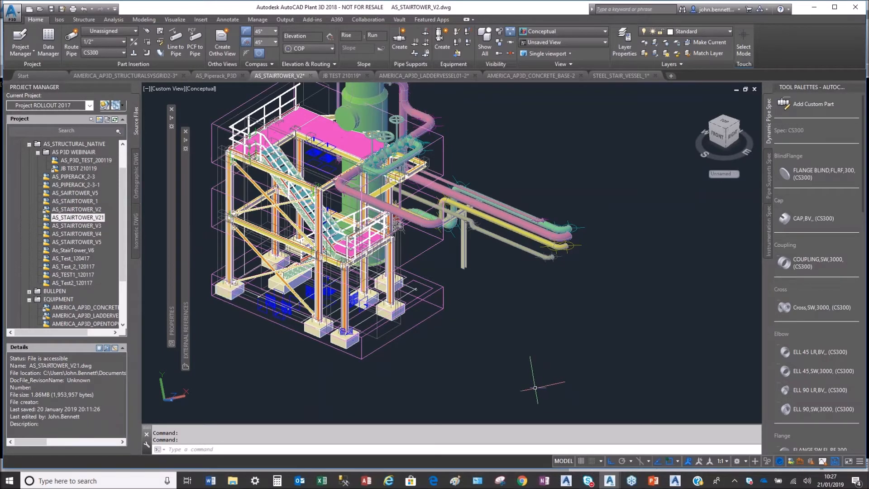
mouse_move(611, 483)
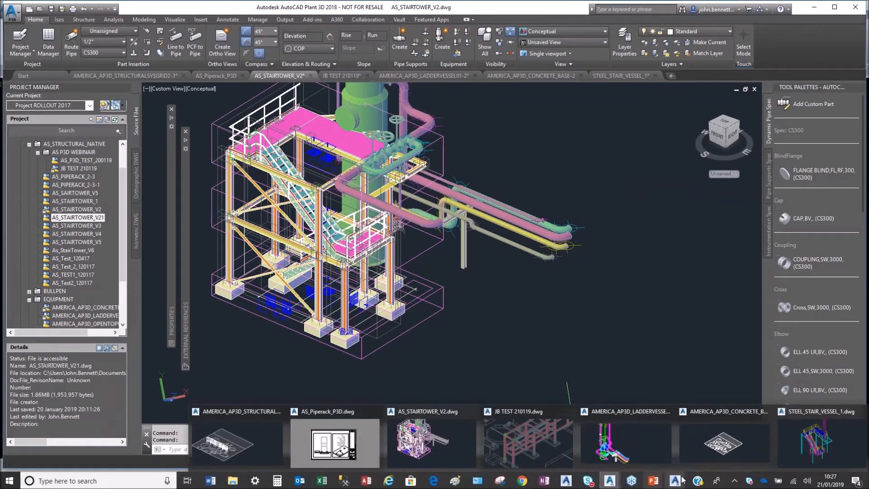
mouse_move(675, 483)
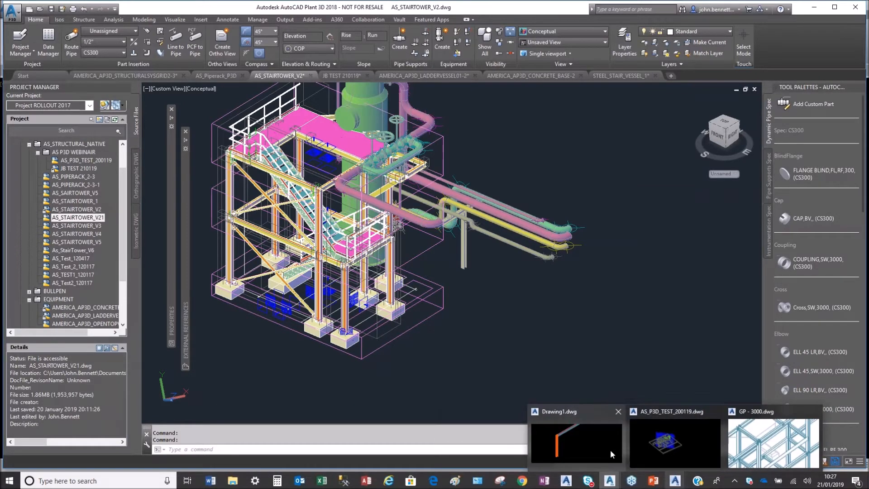
left_click(575, 441)
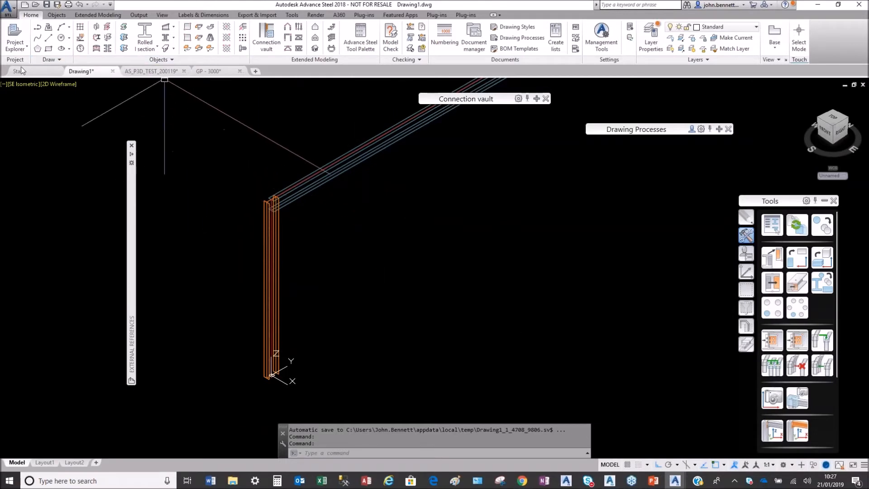
left_click(35, 8)
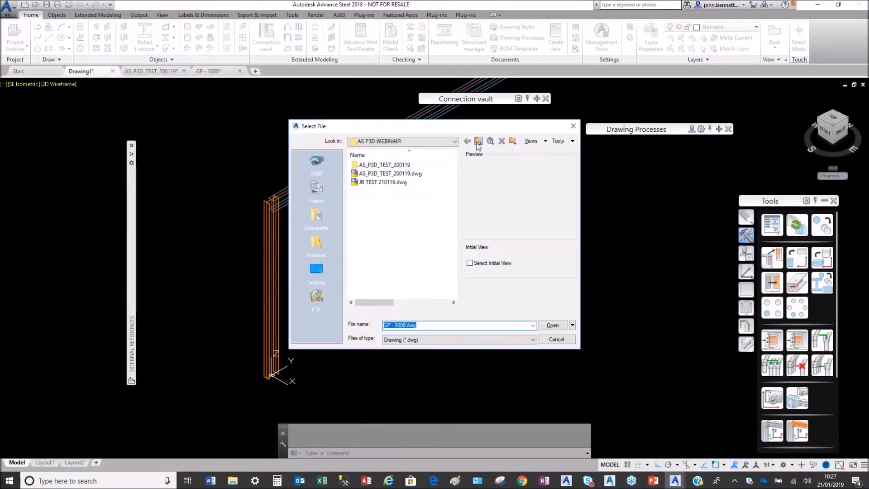
left_click(478, 142)
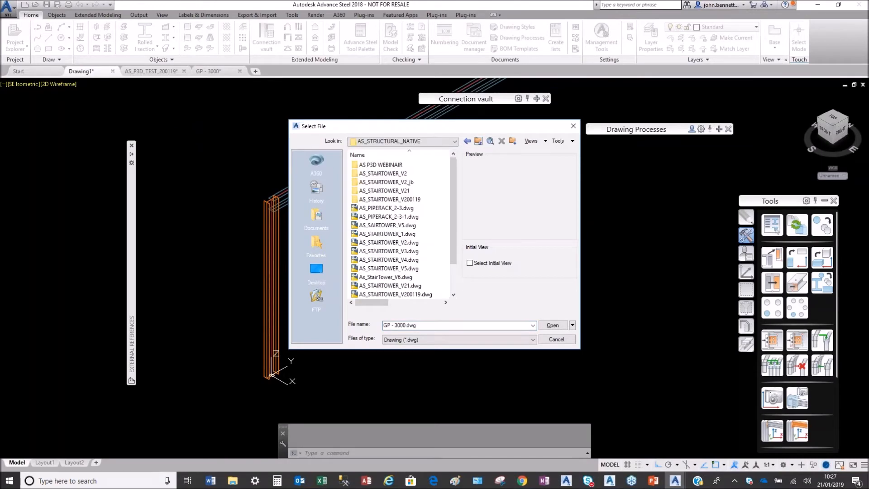
left_click(373, 286)
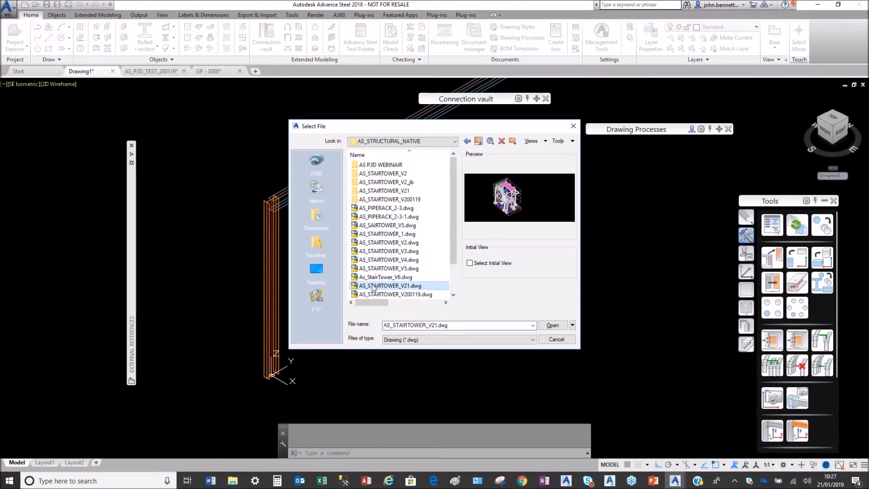
left_click(552, 325)
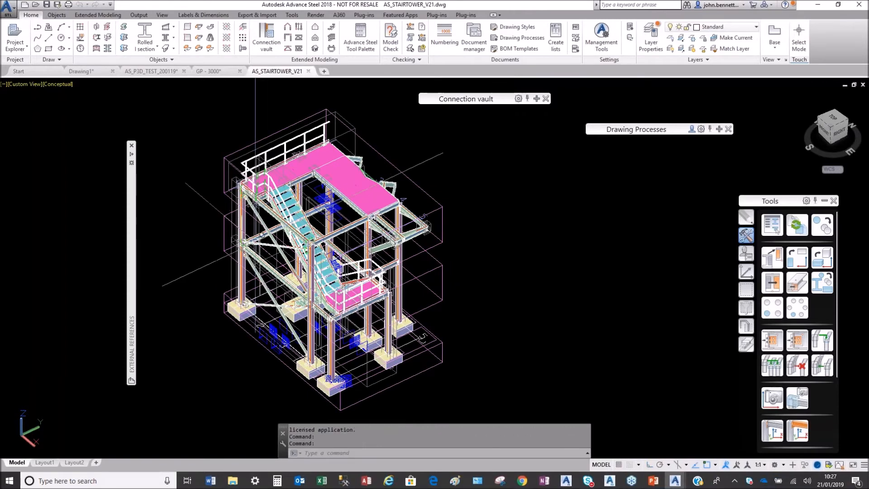
Step: Examine the AS_STAIRTOWER_V21 model's stair, lower landing, bracing, column bases and upper platform
mouse_move(132, 156)
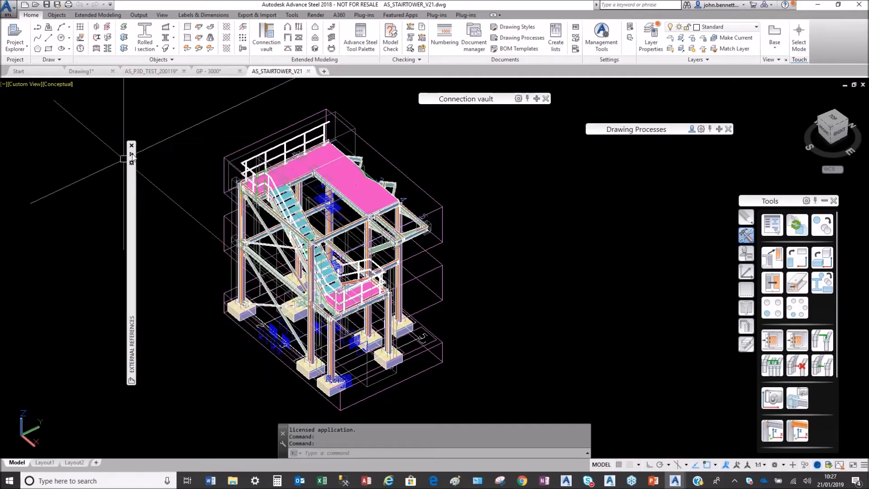
scroll(362, 271, "up", 5)
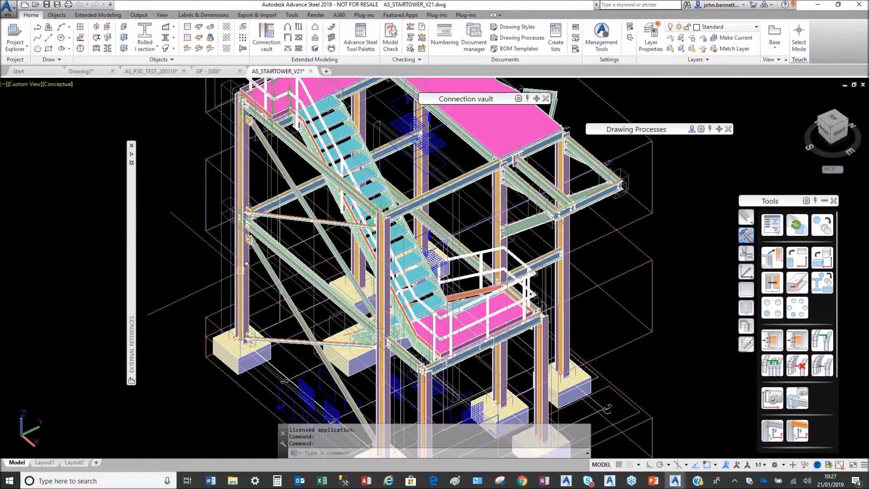
scroll(267, 272, "up", 5)
middle_click_drag(267, 272, 258, 125)
middle_click_drag(470, 273, 358, 226)
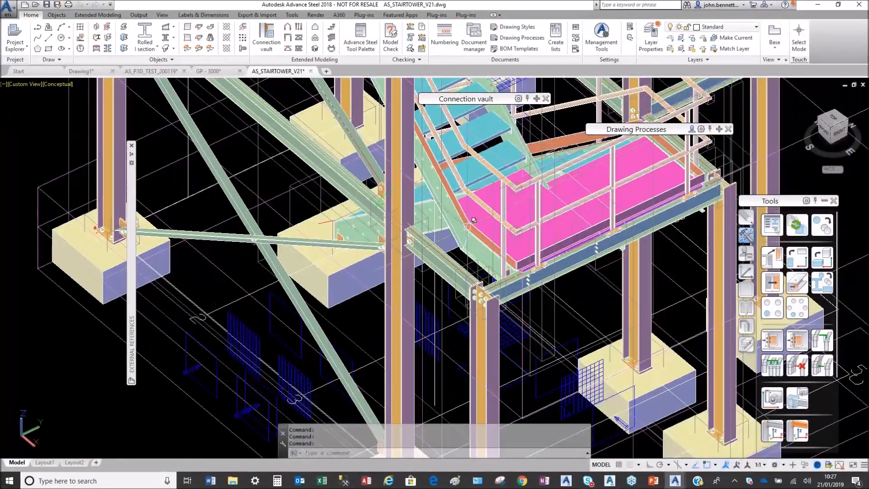
scroll(319, 253, "down", 5)
scroll(319, 232, "down", 5)
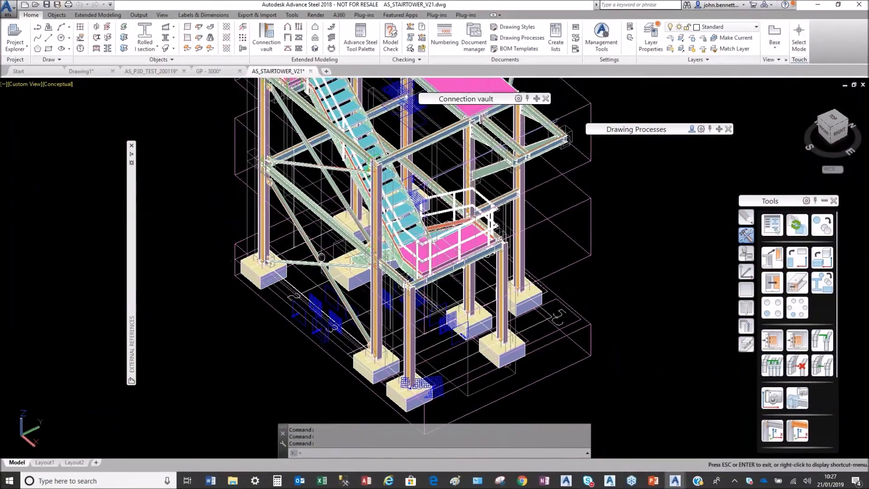
scroll(435, 182, "up", 4)
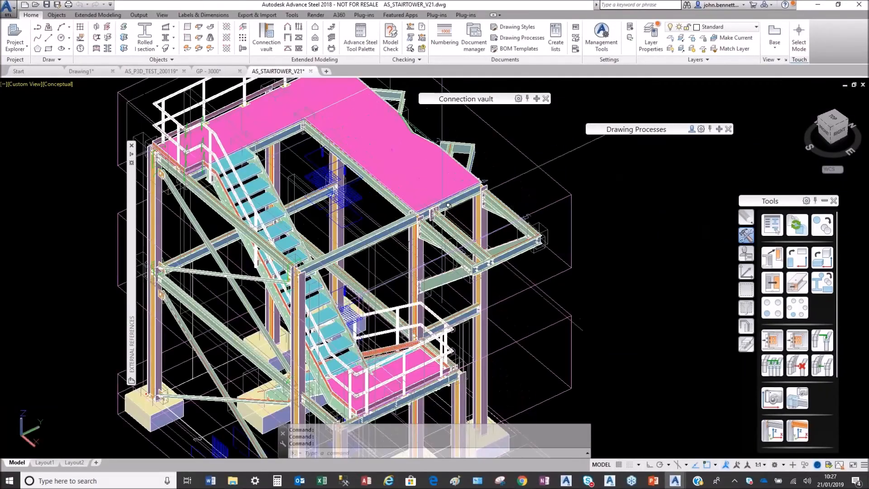
Step: Attach AMERICA_AP3D_LADDERVESSEL01-2.dwg from the EQUIPMENT folder as an external reference to the stair tower model
scroll(298, 211, "down", 3)
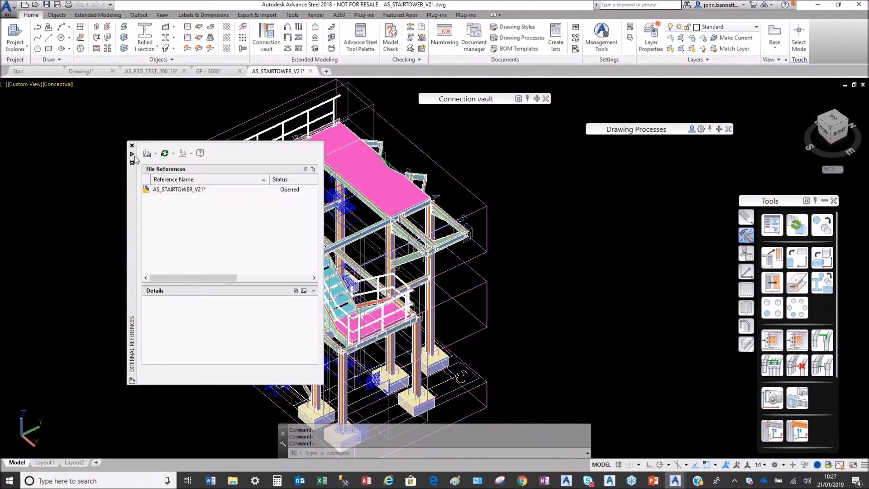
left_click(156, 156)
left_click(165, 167)
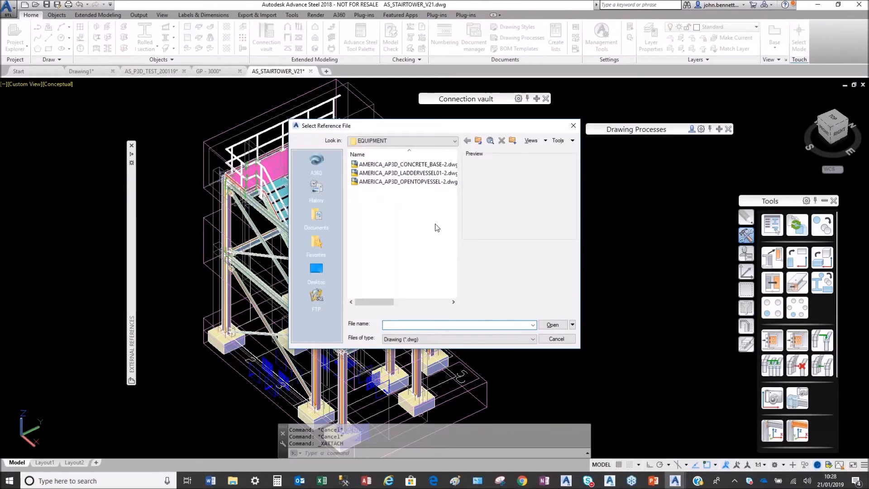
left_click(388, 174)
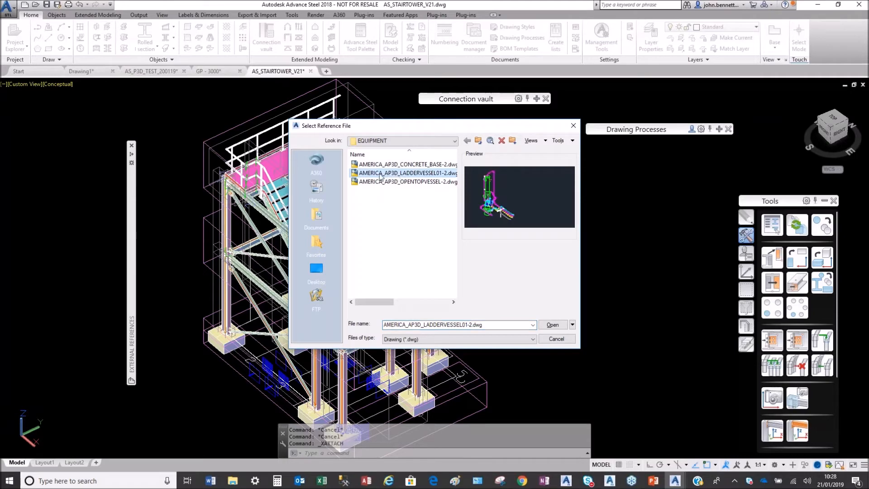
left_click(553, 324)
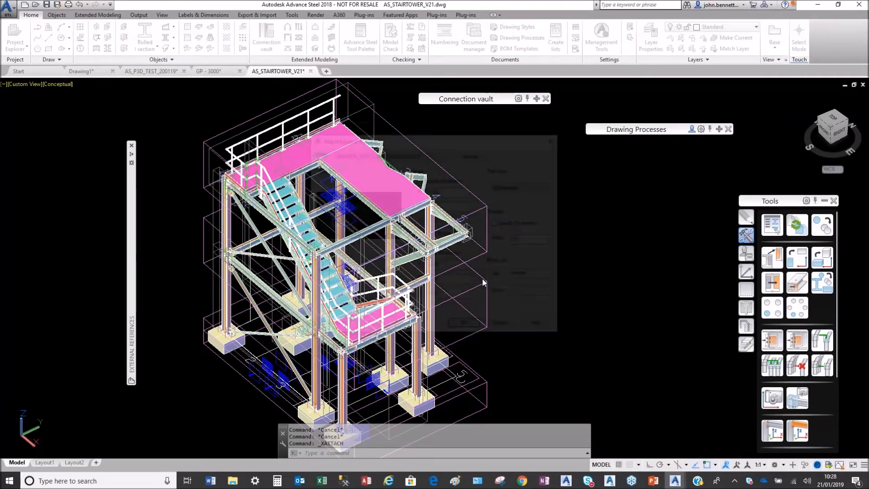
left_click(466, 326)
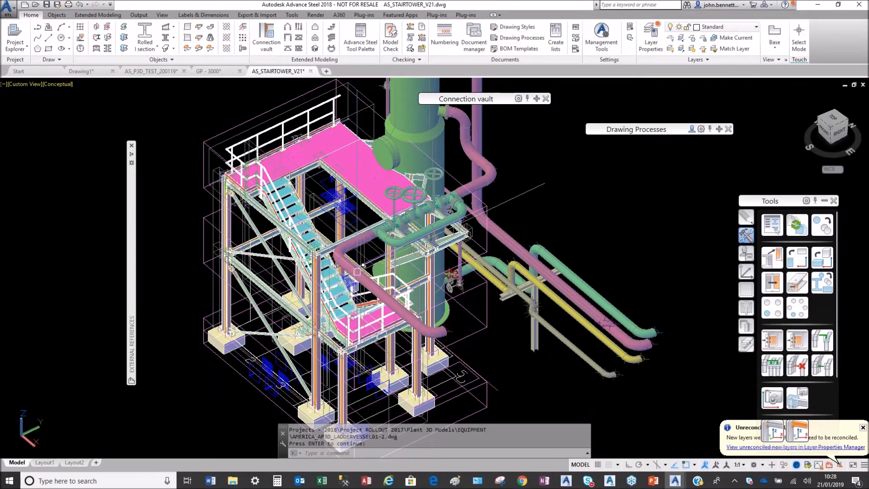
Step: Try to attach STEEL_STAIR_VESSEL_1.dwg from the PL3D_STRUCTURAL folder as an external reference
mouse_move(130, 159)
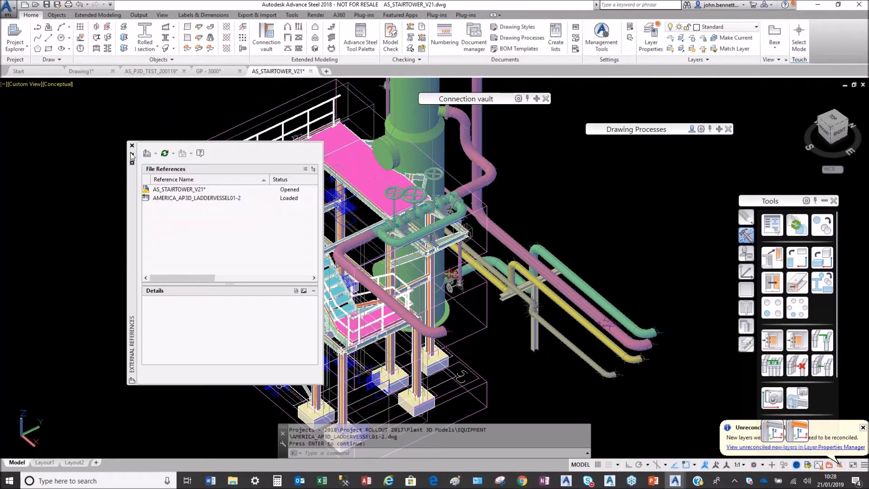
left_click(156, 153)
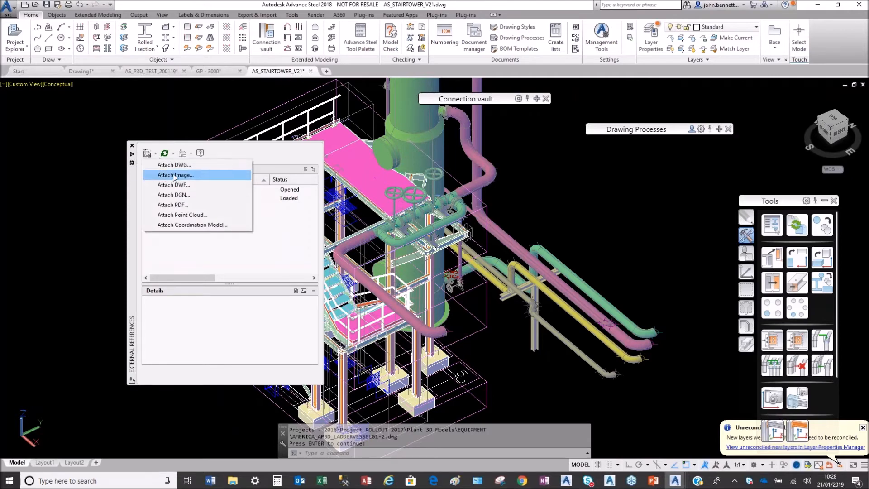
left_click(171, 165)
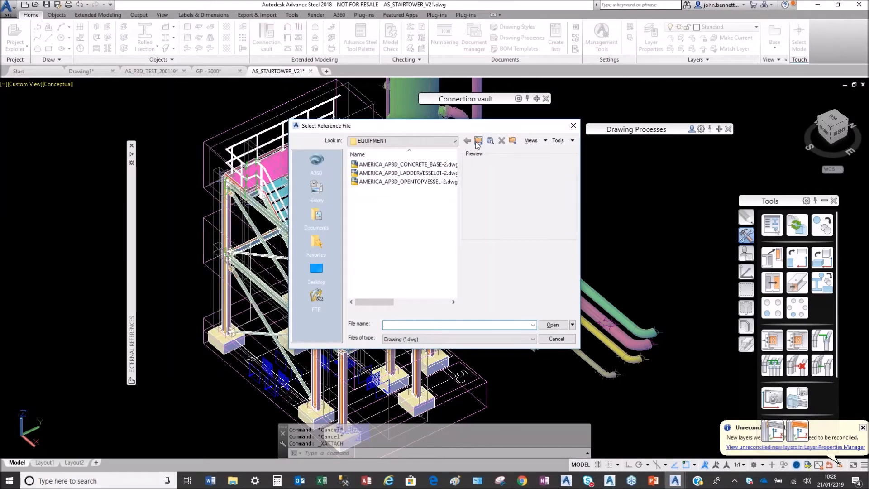
left_click(477, 141)
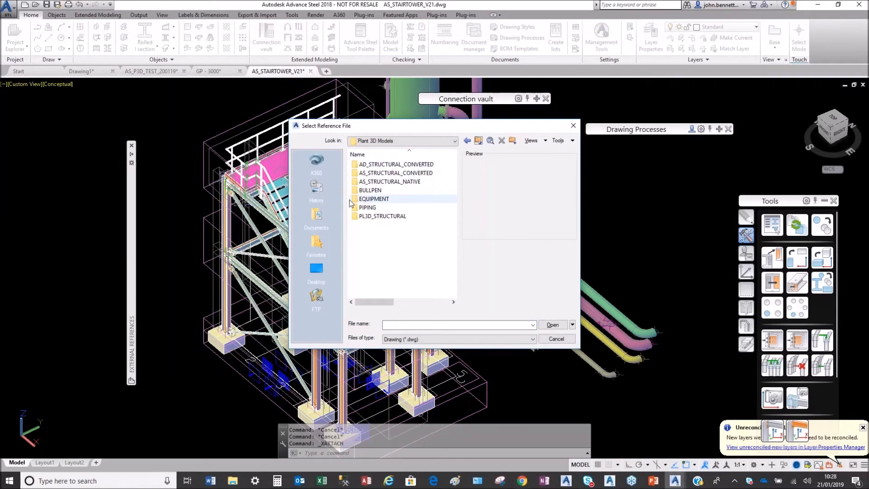
double_click(355, 217)
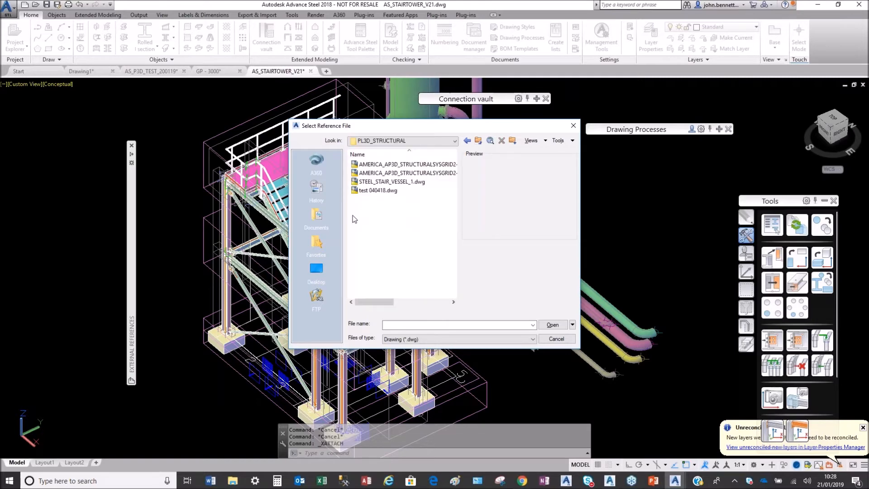
left_click(378, 181)
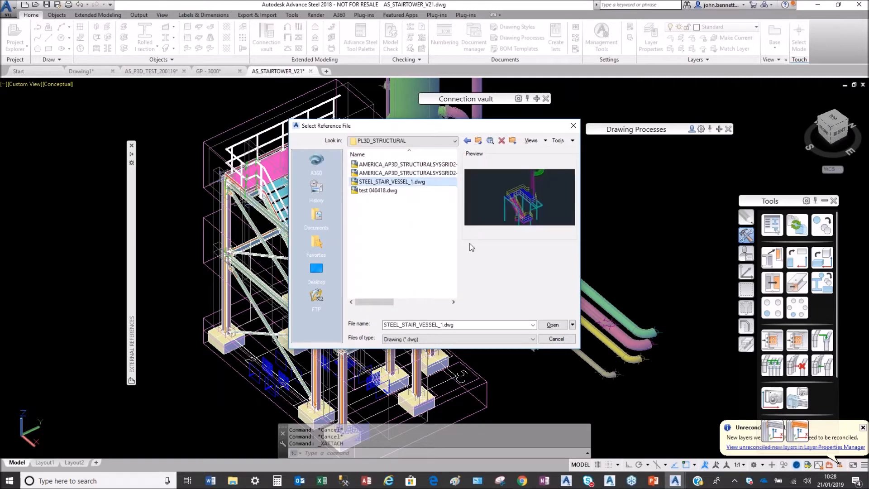
left_click(554, 326)
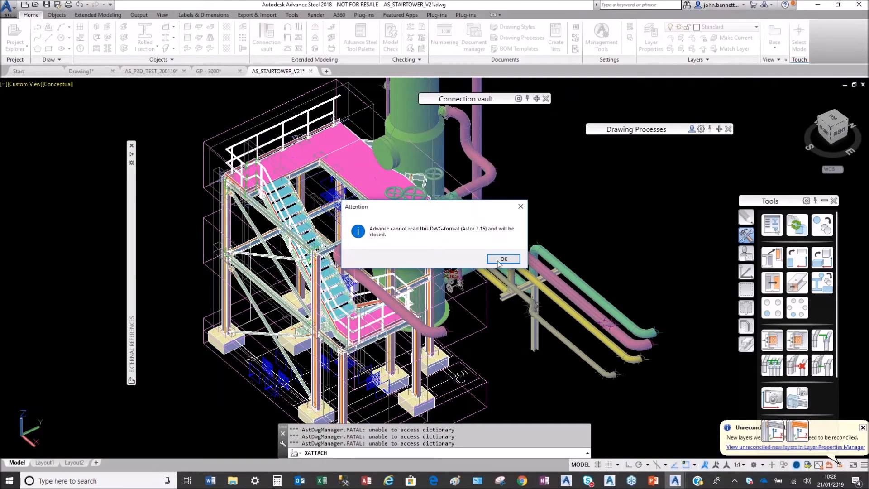
left_click(498, 263)
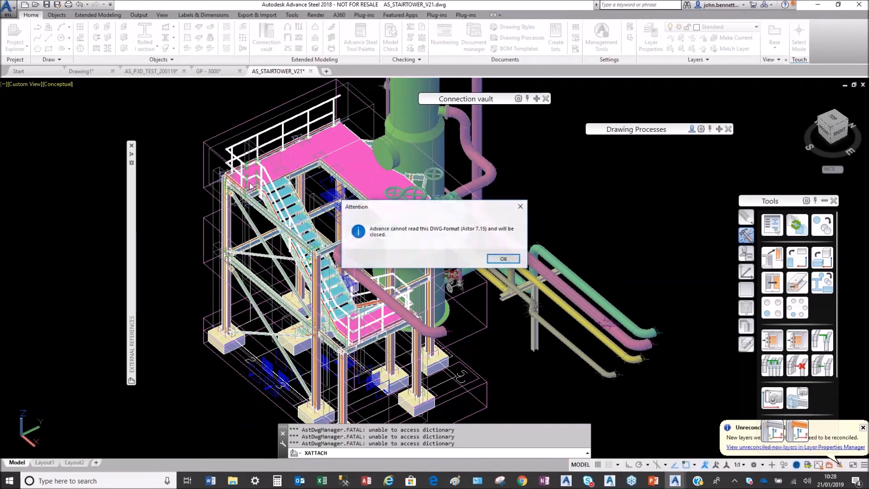
left_click(500, 260)
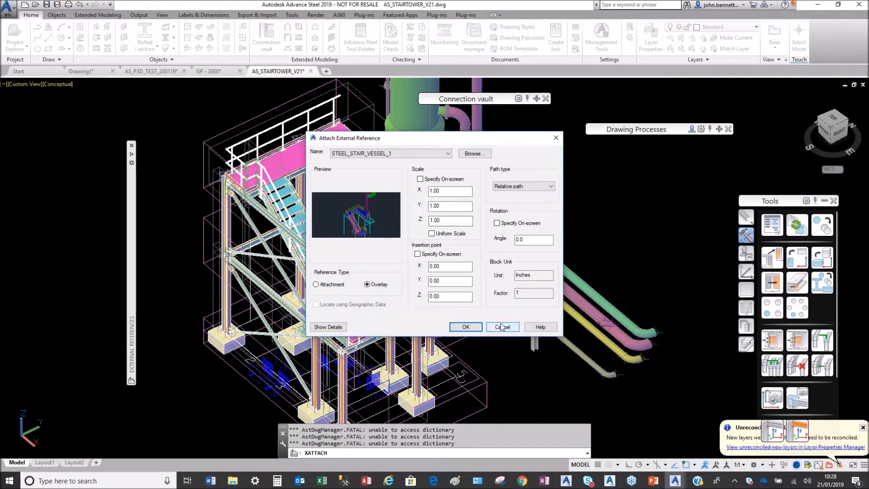
left_click(500, 327)
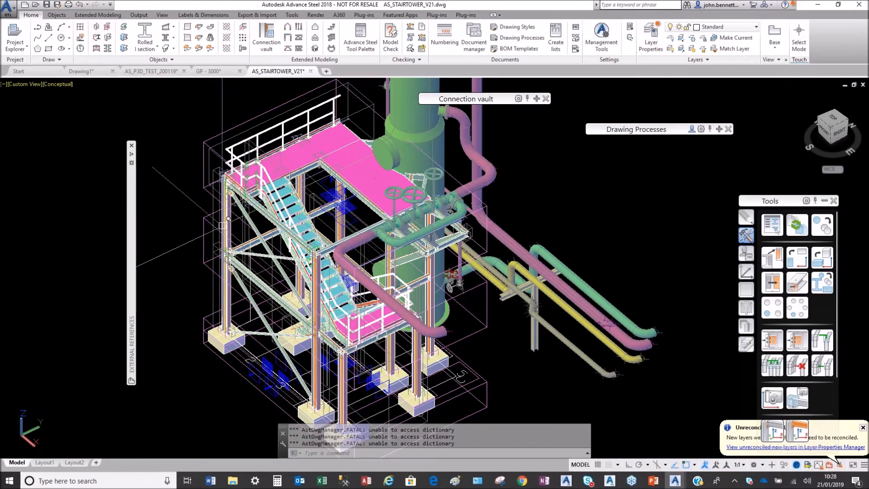
Step: Open the stair's joint properties from its stringer and review the length, width, height and general step size settings
scroll(216, 209, "up", 5)
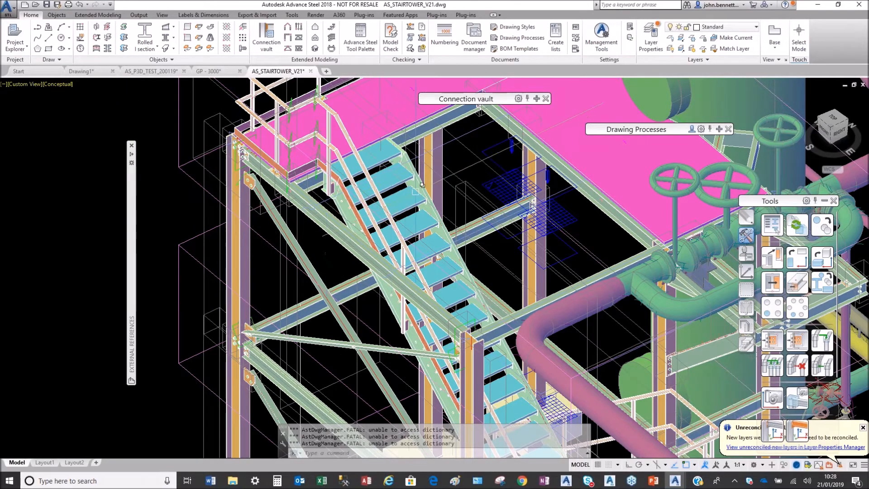
scroll(452, 190, "up", 2)
scroll(421, 190, "up", 2)
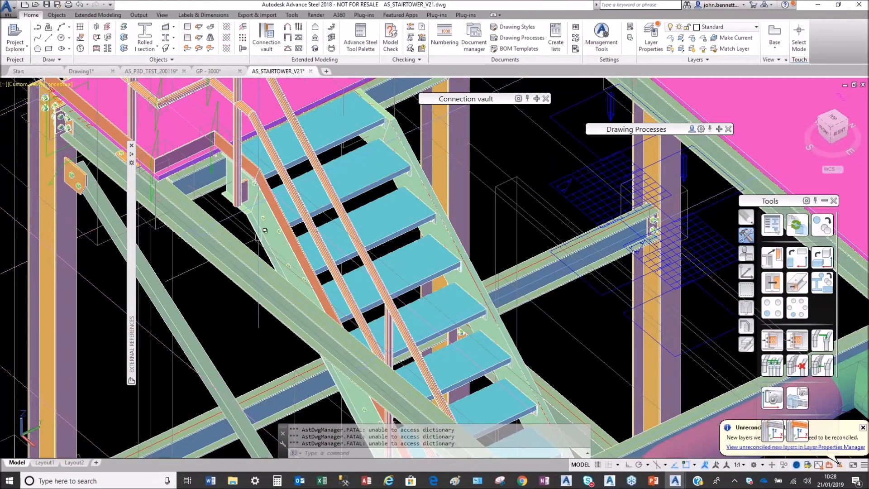
left_click(281, 253)
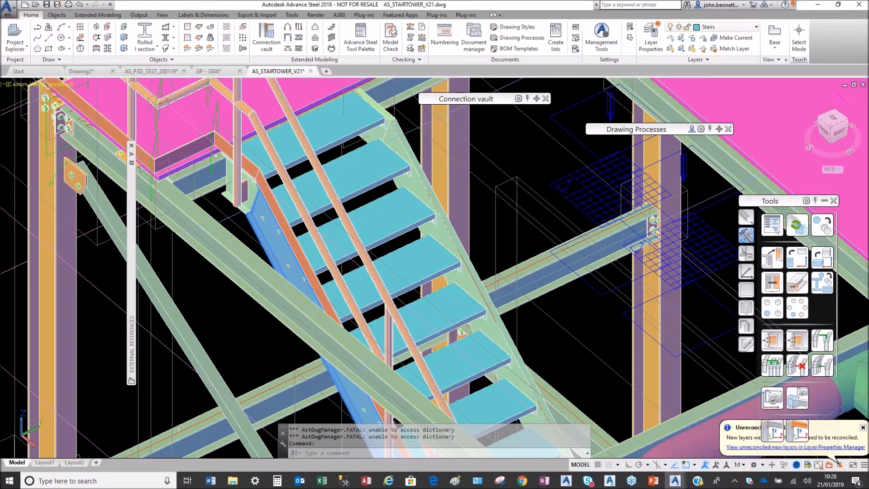
right_click(213, 299)
left_click(264, 140)
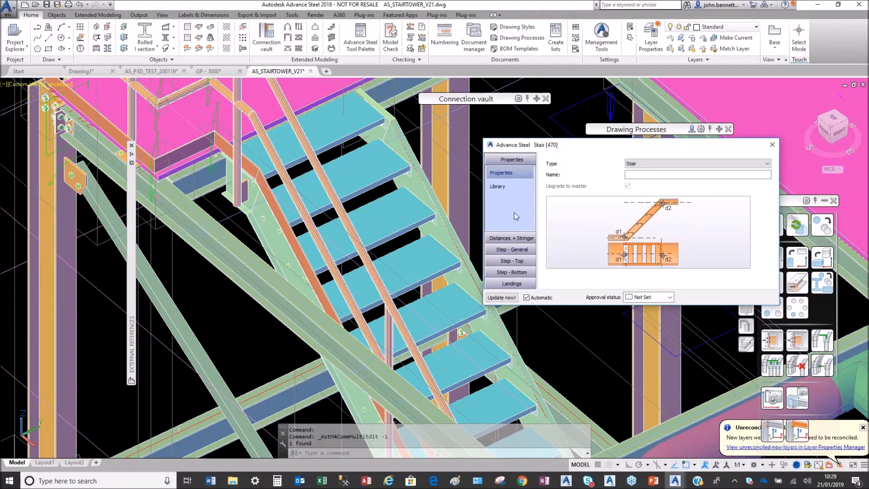
left_click(506, 239)
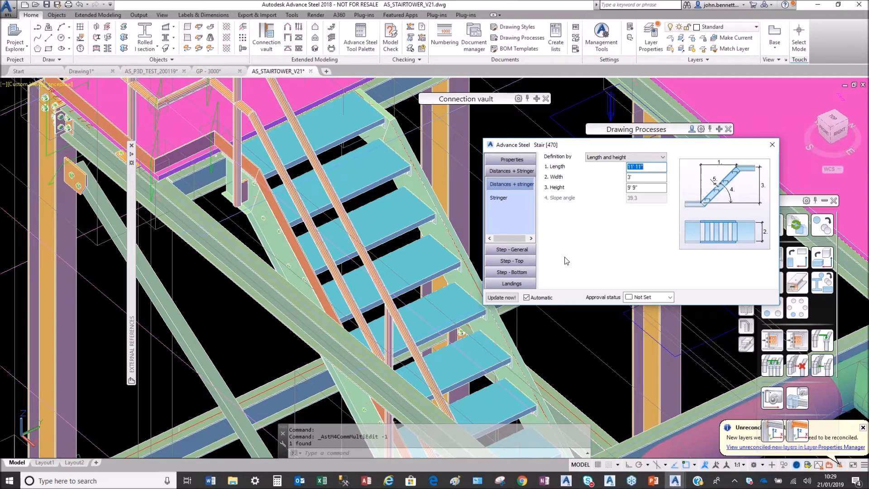
left_click(517, 252)
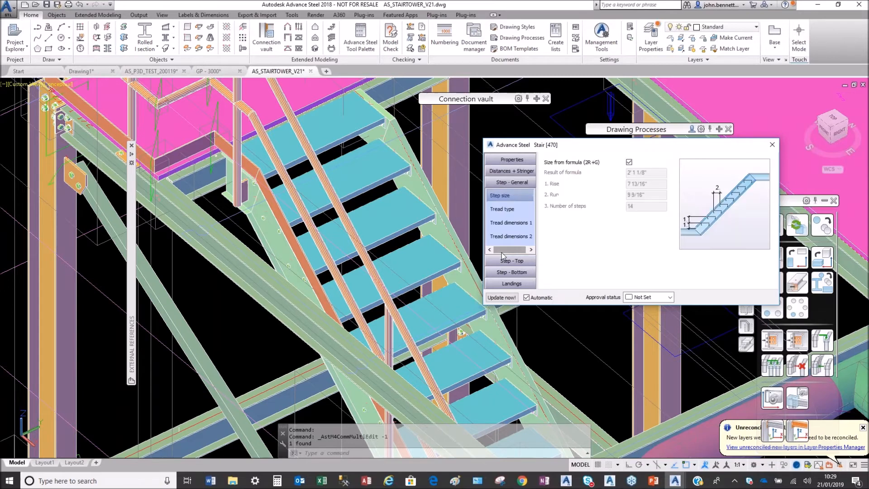
Step: Review the stair's tread type, available tread sizes, and top and bottom step settings, and close the stair properties
left_click(503, 210)
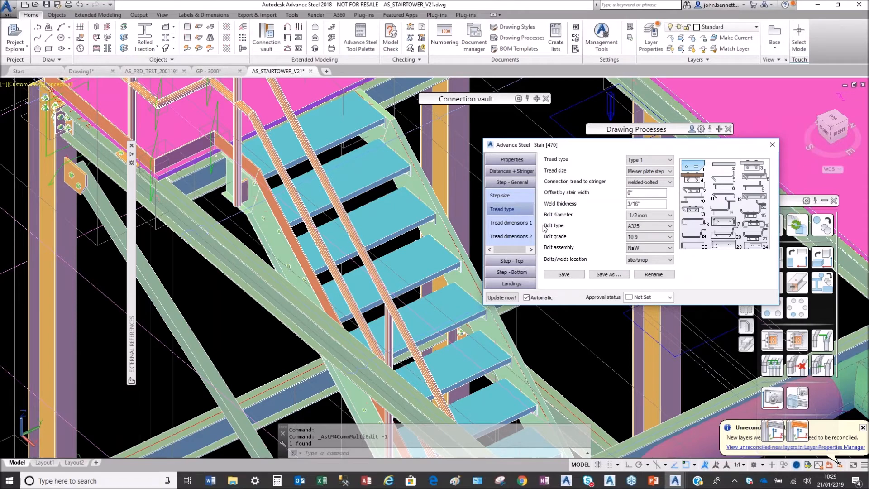
left_click(669, 172)
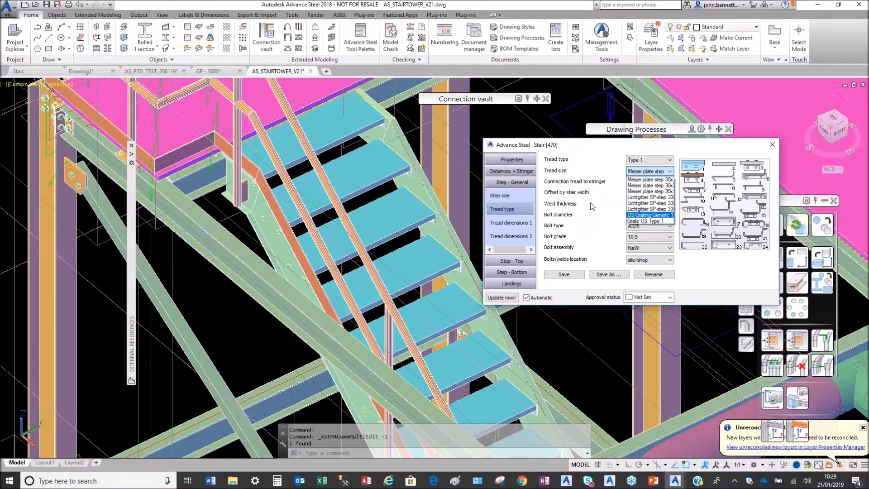
left_click(577, 150)
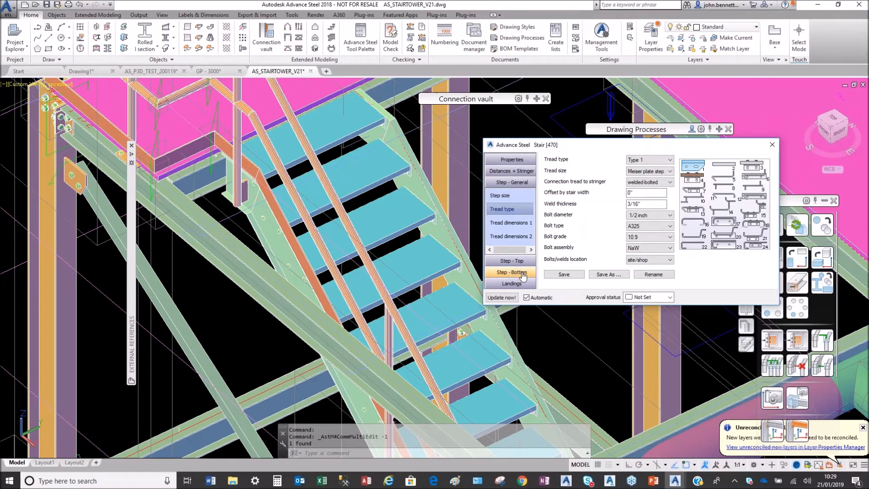
left_click(493, 262)
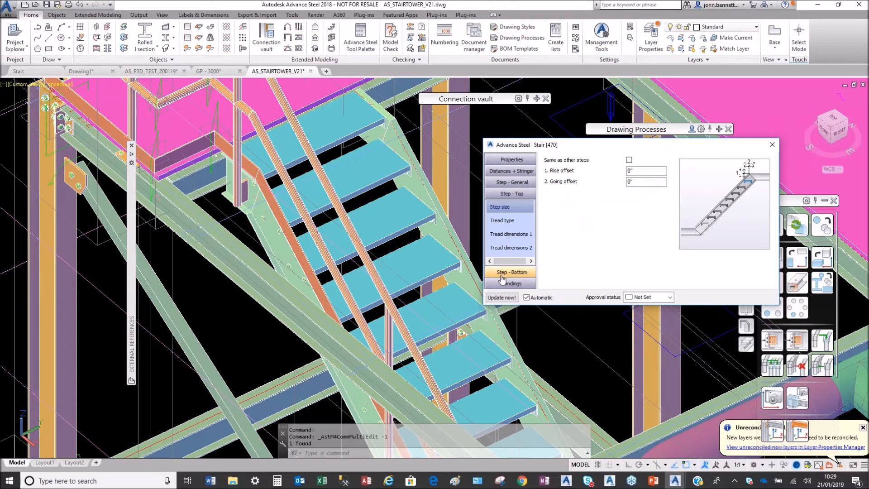
left_click(500, 274)
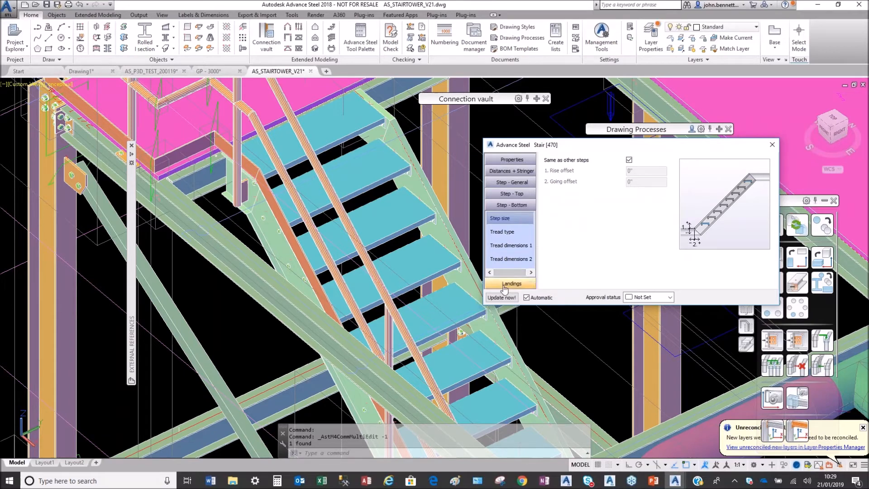
left_click(772, 144)
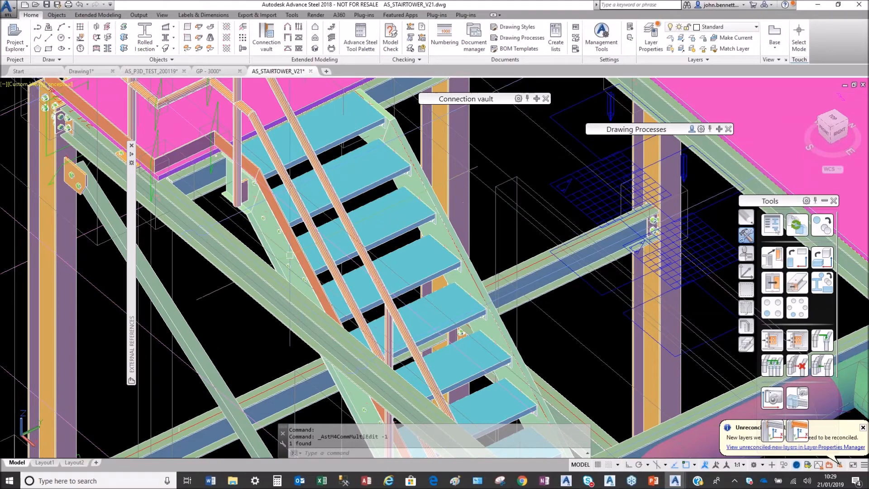
scroll(232, 285, "down", 5)
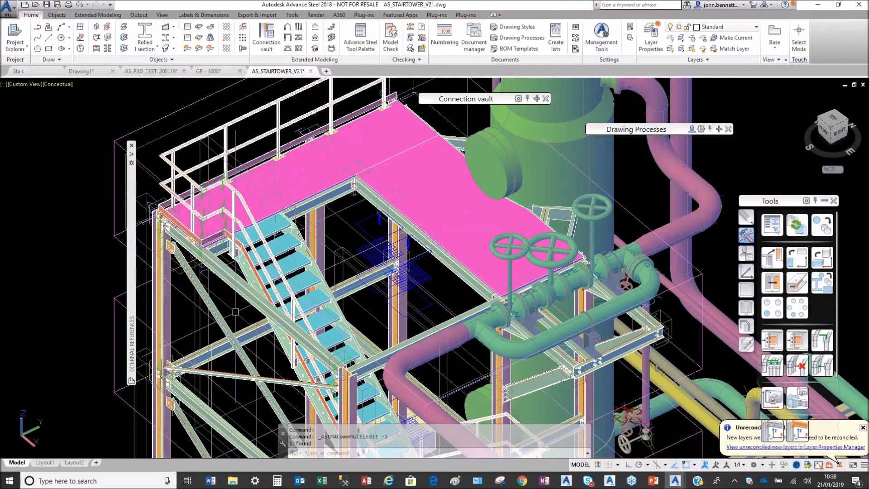
Step: Open the joint properties of the handrail on the stair tower's upper platform
scroll(235, 311, "up", 3)
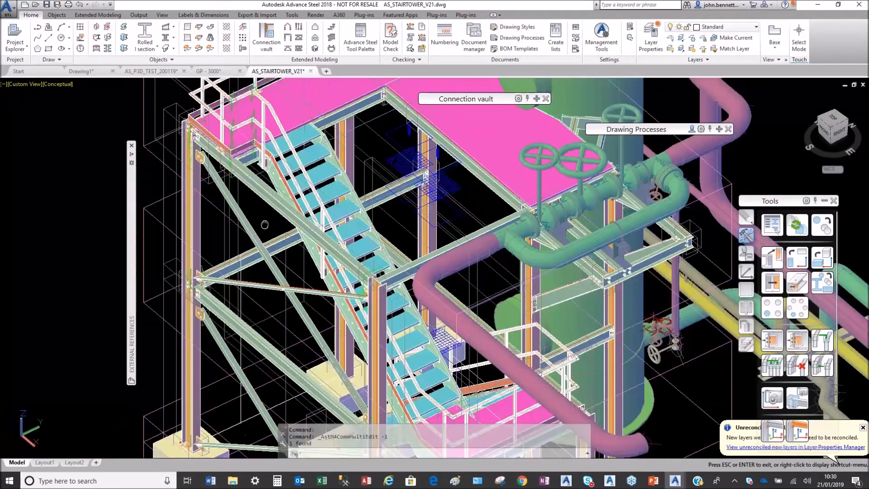
scroll(294, 326, "up", 3)
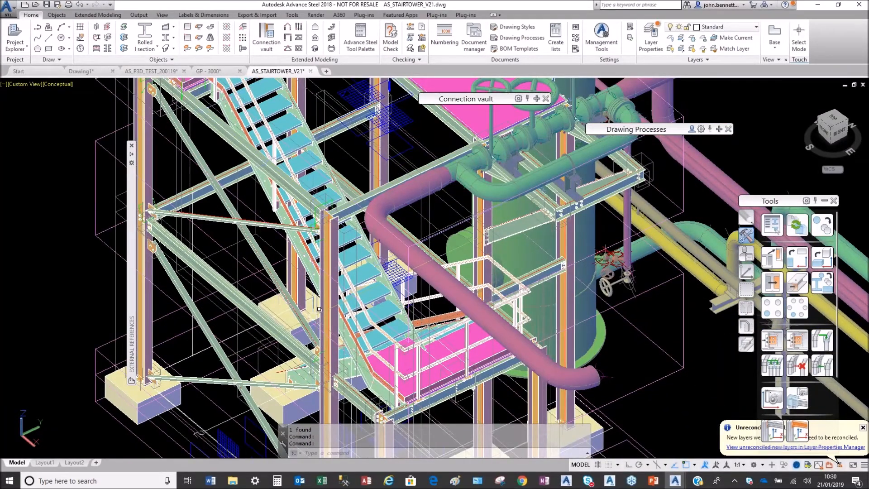
mouse_move(319, 309)
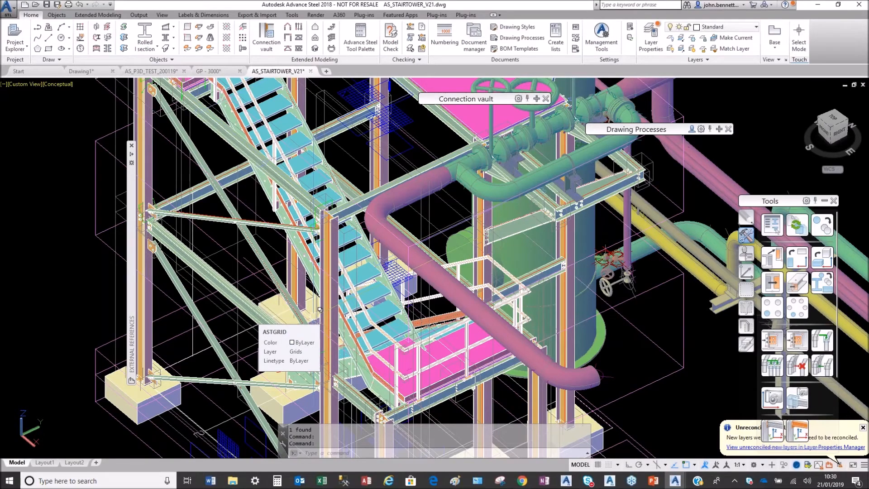
middle_click_drag(254, 211, 309, 359)
scroll(212, 152, "up", 2)
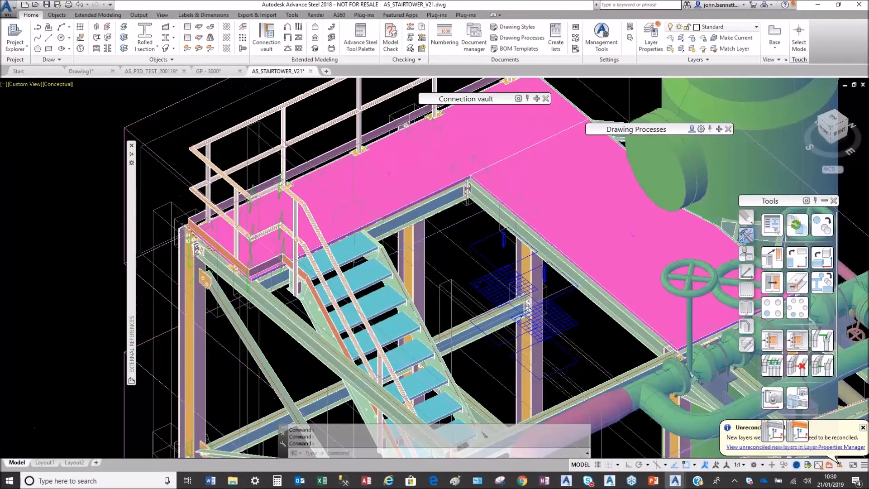
scroll(209, 149, "up", 2)
left_click(204, 142)
right_click(177, 184)
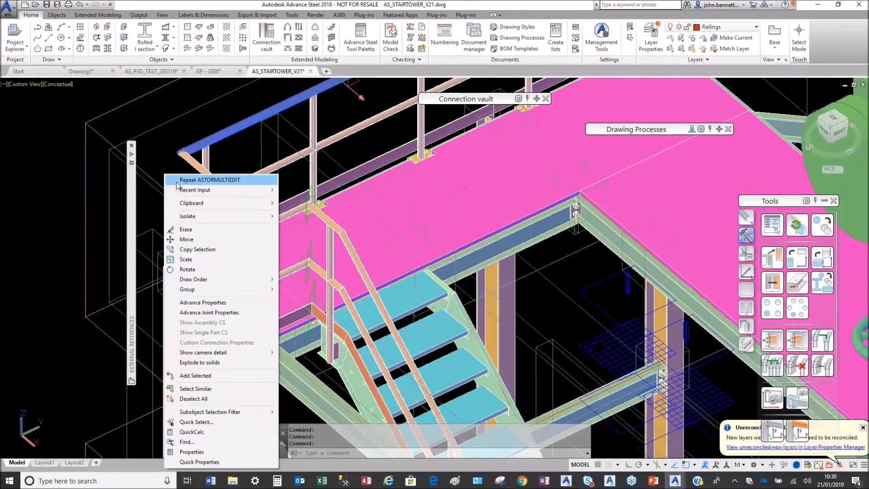
left_click(216, 313)
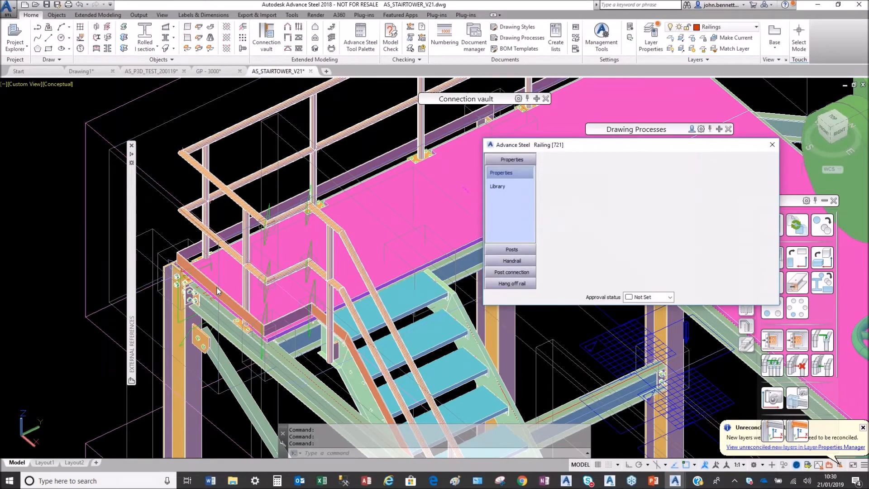
Step: Review the railing's post section, post layout and top and middle handrail connection settings, closing the properties without changes
left_click(511, 249)
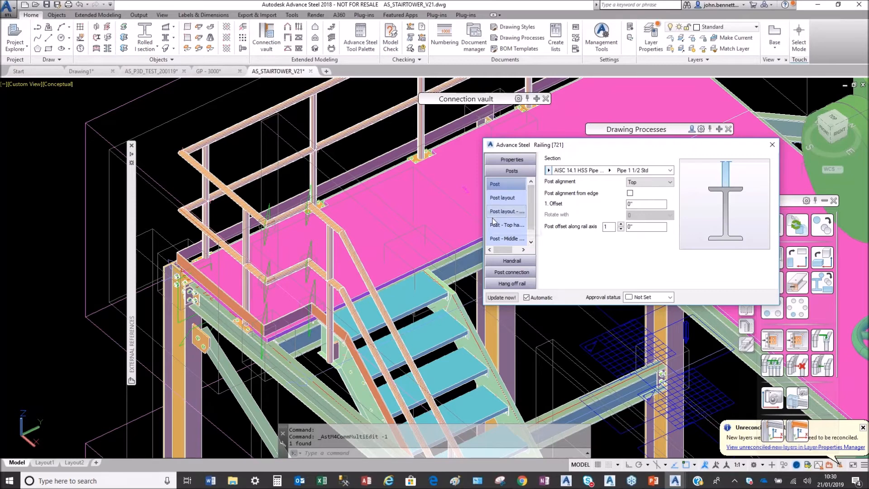
left_click(503, 198)
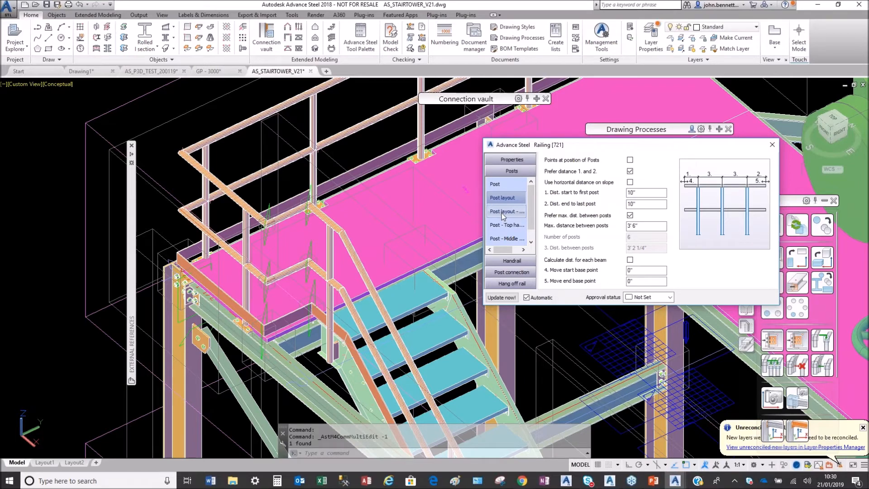
left_click(501, 212)
left_click(497, 226)
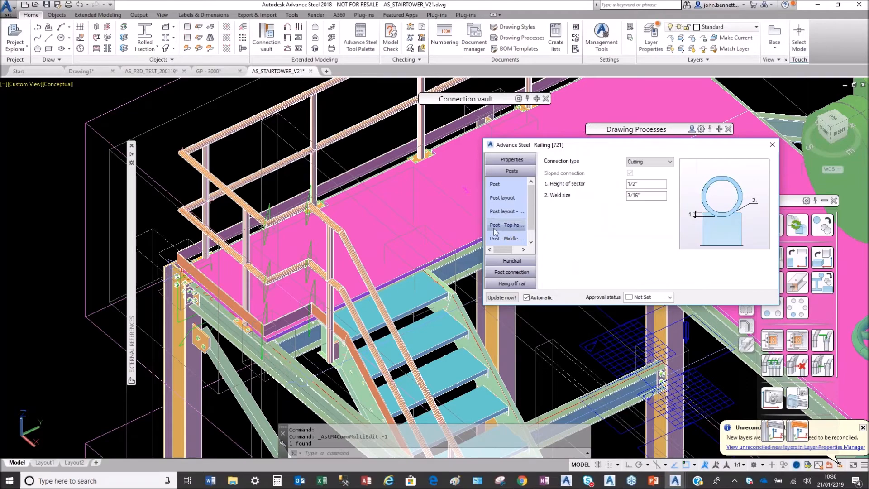
left_click(494, 239)
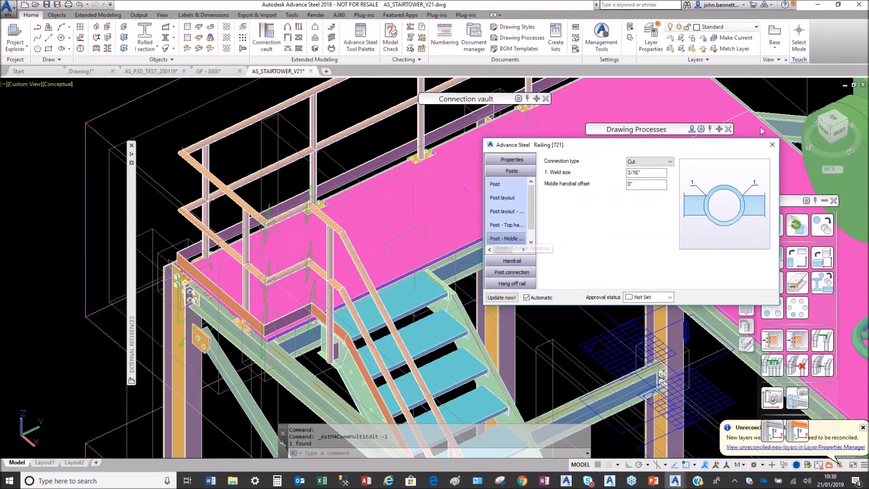
left_click(772, 146)
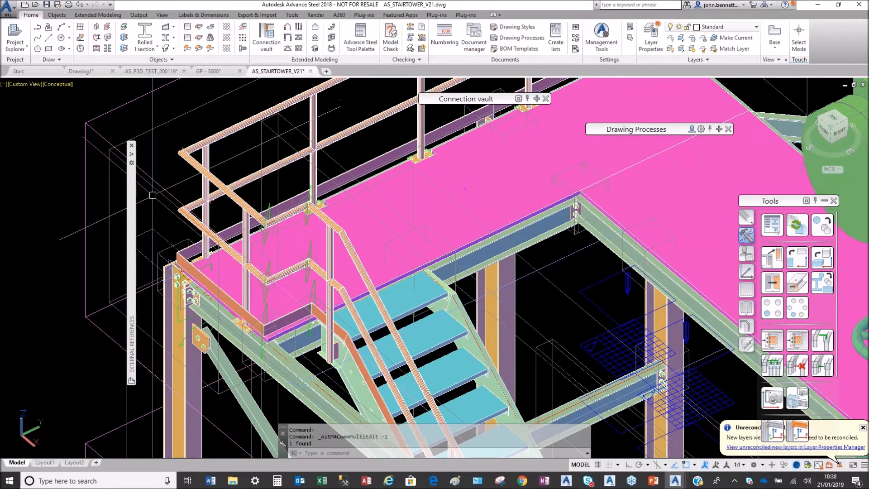
Step: Inspect the joint properties of the gusset plate connecting the diagonal brace to the column, closing them without changes
scroll(151, 217, "down", 2)
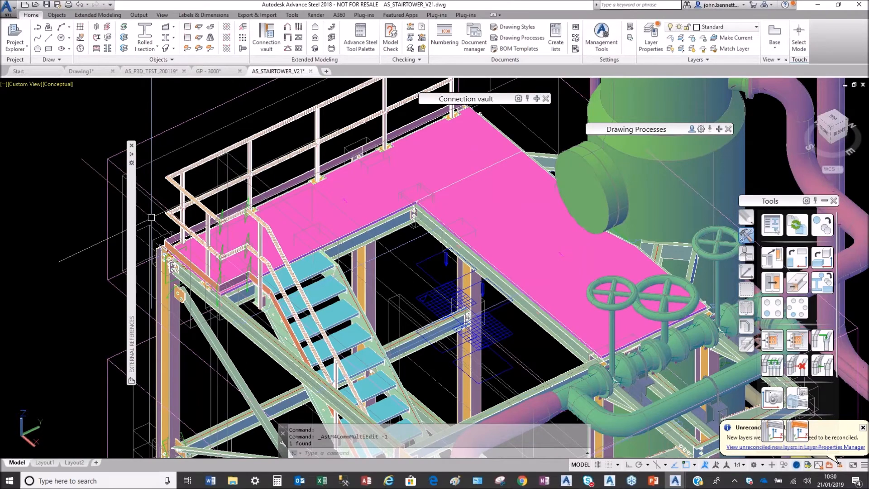
scroll(151, 218, "down", 2)
middle_click_drag(87, 288, 119, 195)
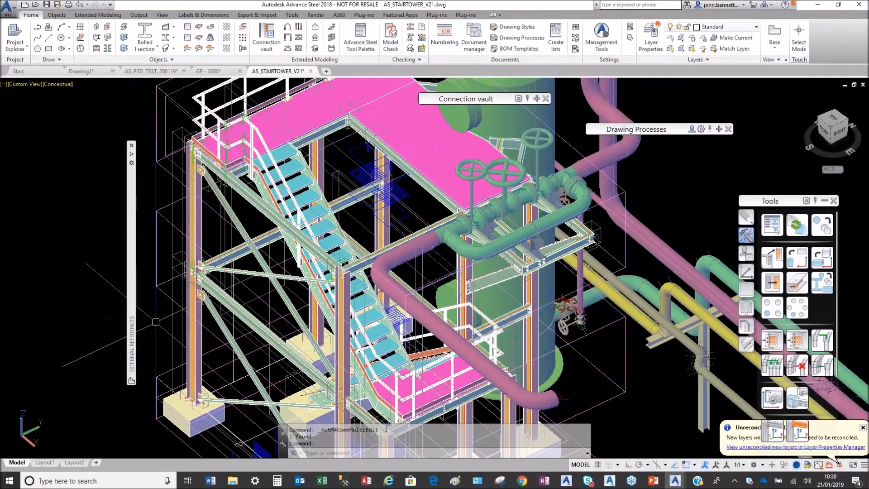
middle_click_drag(155, 319, 182, 255)
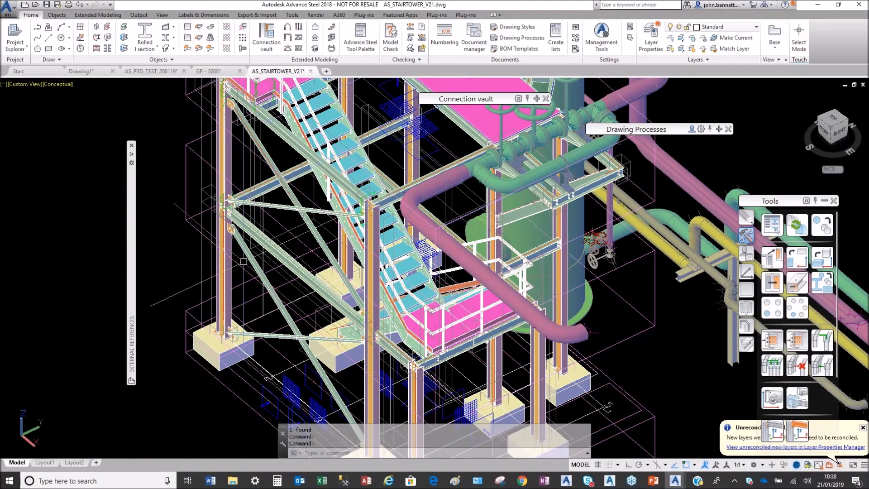
scroll(236, 245, "up", 4)
scroll(217, 156, "up", 4)
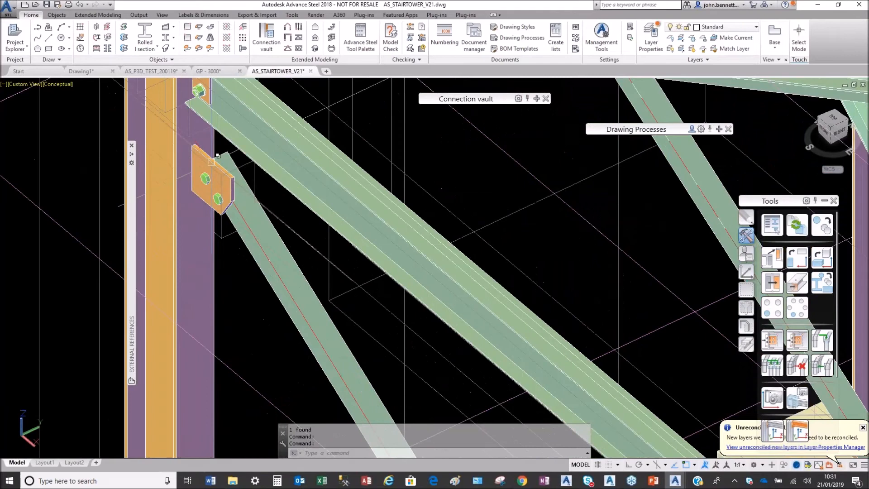
scroll(218, 155, "up", 3)
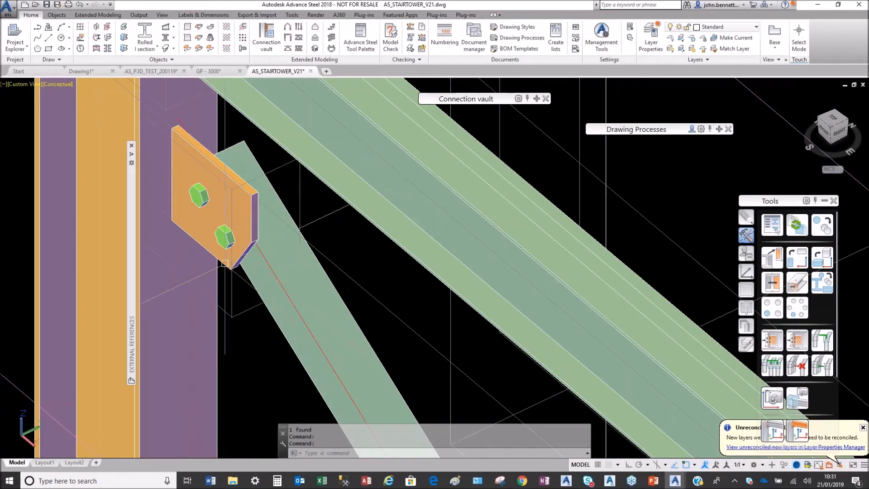
left_click(225, 263)
right_click(253, 263)
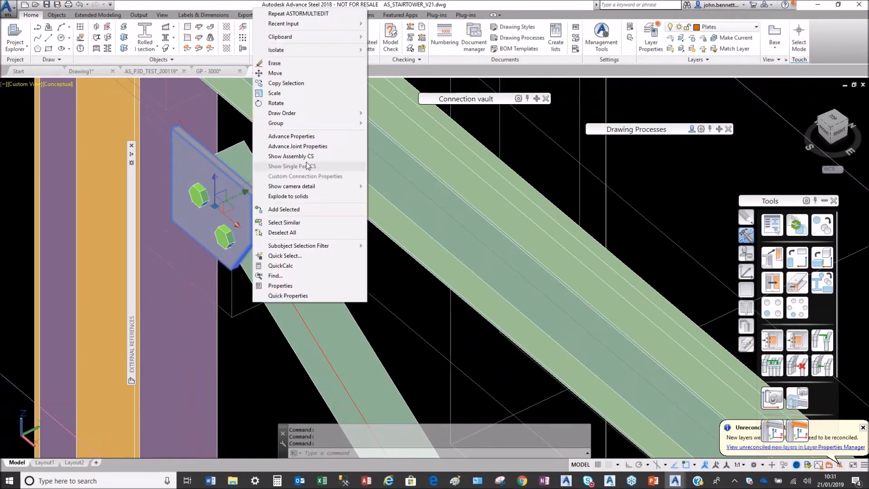
left_click(303, 147)
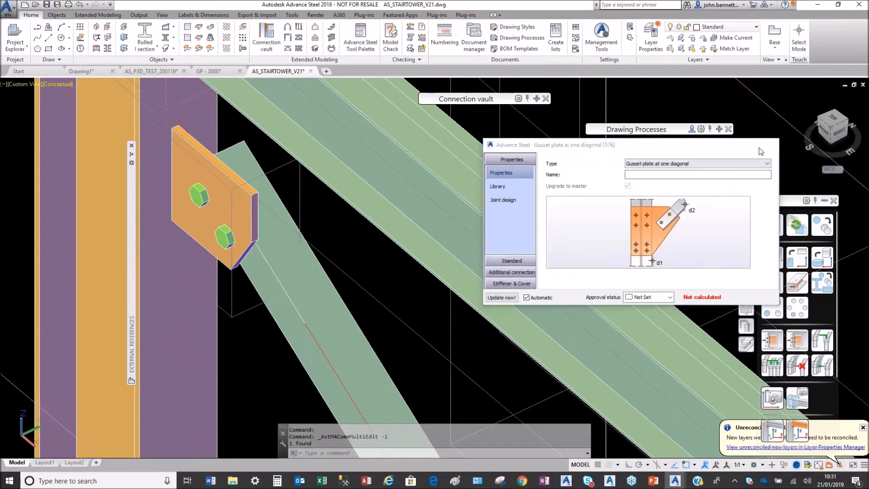
left_click(772, 144)
Step: Switch to AutoCAD Plant 3D and examine the upper platform's framing, braces and railings in STEEL_STAIR_VESSEL_1
mouse_move(675, 483)
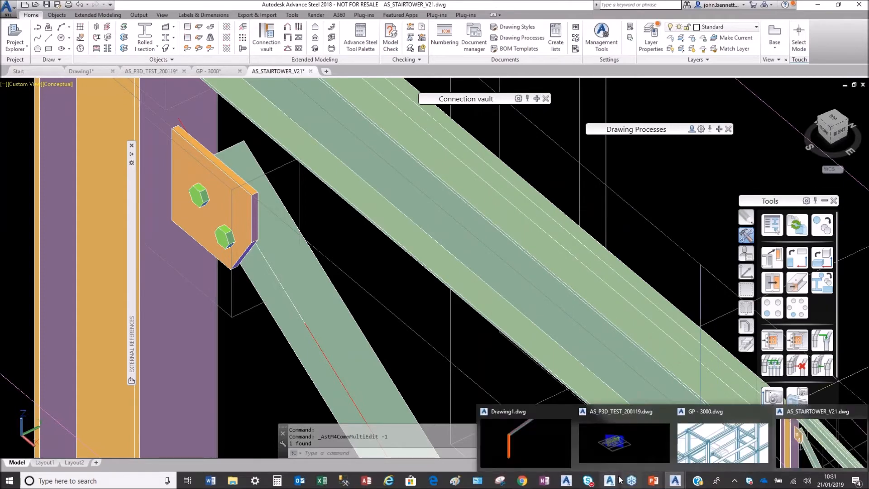
mouse_move(609, 483)
left_click(802, 446)
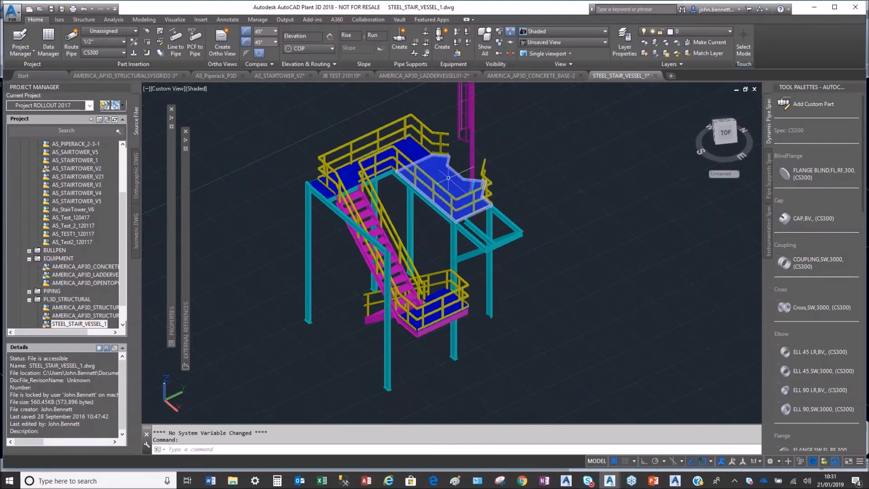
scroll(469, 171, "up", 5)
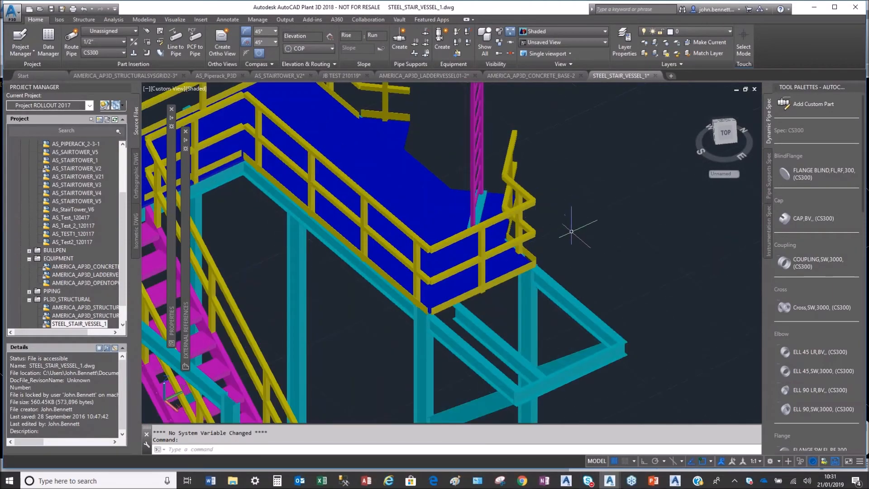
middle_click_drag(572, 213, 457, 163, "shift")
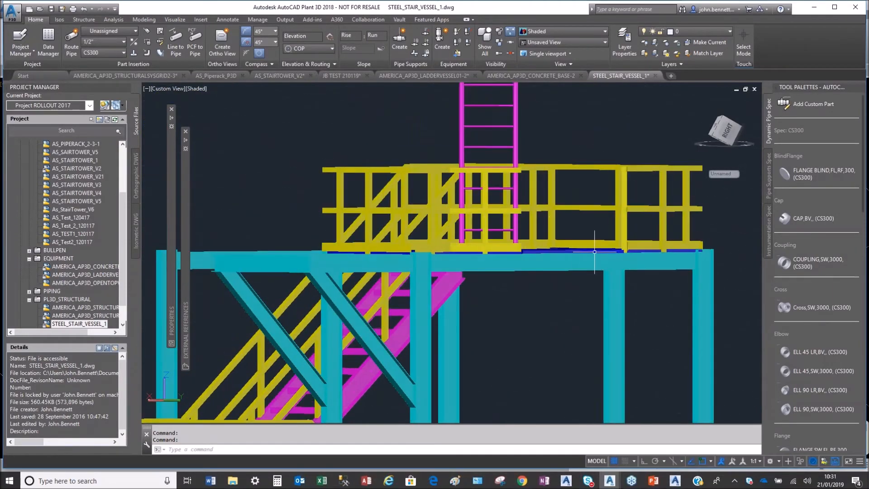
scroll(594, 255, "up", 4)
middle_click_drag(555, 253, 542, 235, "shift")
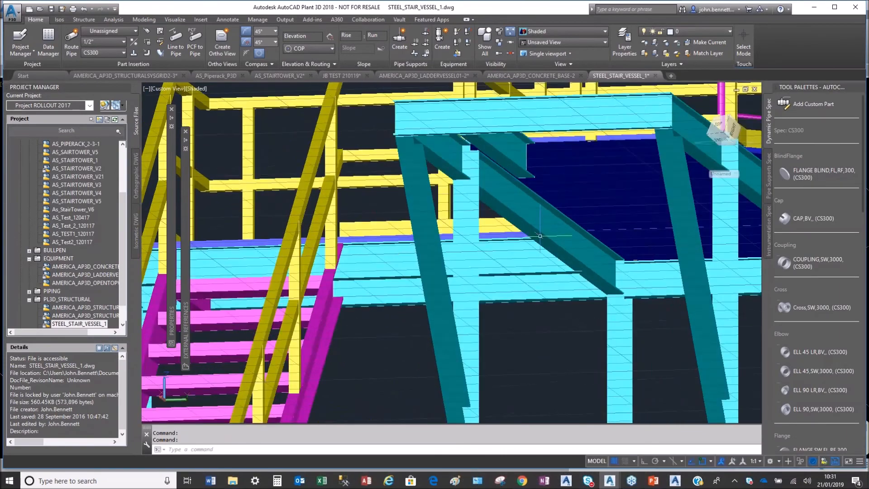
scroll(502, 247, "down", 3)
middle_click_drag(445, 246, 359, 218, "shift")
scroll(533, 279, "down", 2)
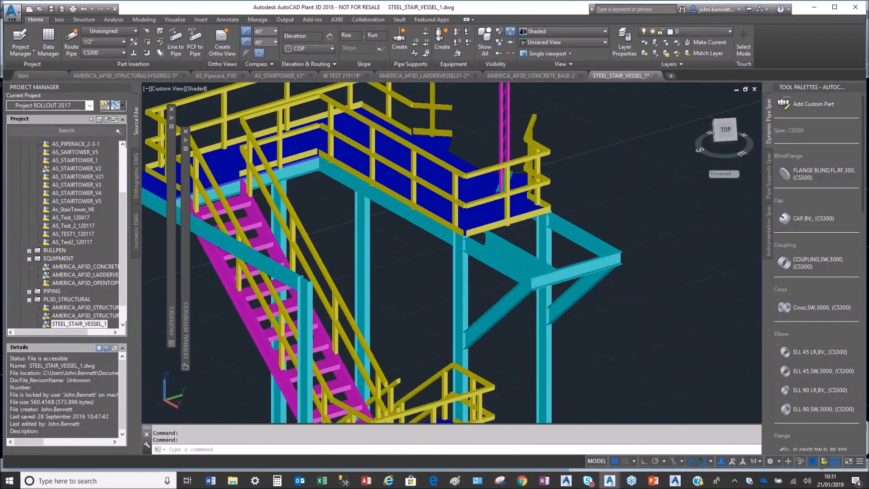
Step: Examine the stair flights, lower landing and handrails of the Plant 3D steel model from several angles
middle_click_drag(409, 286, 531, 200)
scroll(529, 289, "up", 3)
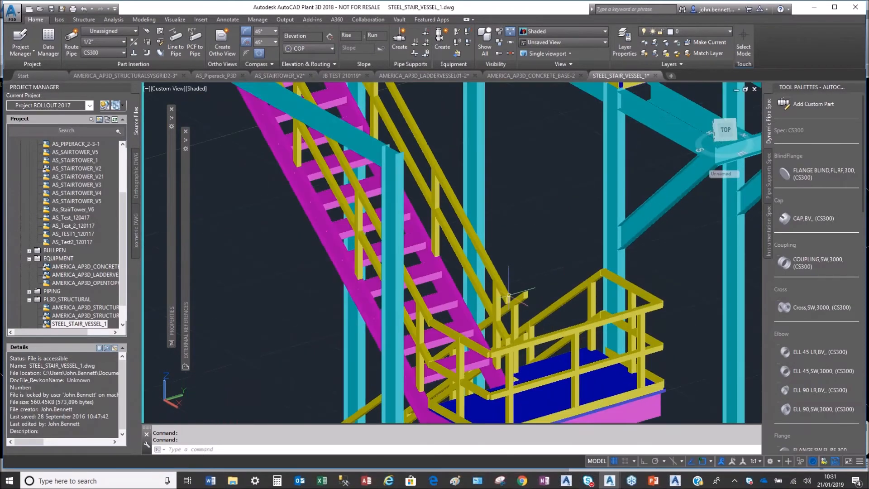
mouse_move(531, 290)
middle_mouse_down("shift")
mouse_move(471, 304)
mouse_move(523, 299)
mouse_move(523, 282)
middle_mouse_up("shift")
scroll(520, 277, "down", 5)
scroll(505, 328, "up", 5)
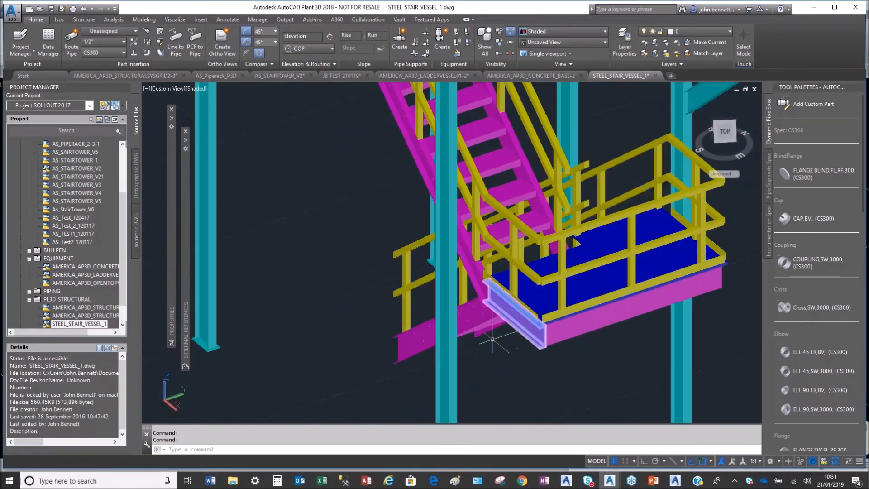
middle_click_drag(574, 239, 547, 340, "shift")
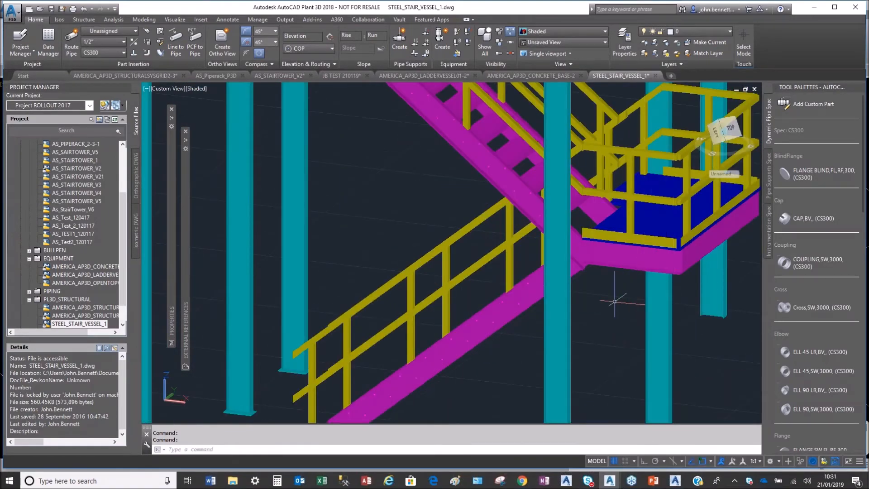
middle_click_drag(611, 290, 584, 245, "shift")
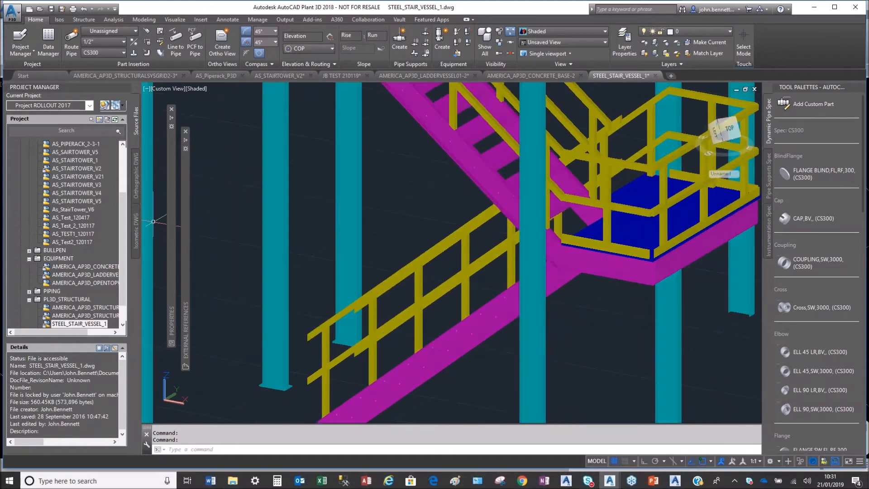
Step: Bring up the AS_STAIRTOWER_V2 drawing and examine the steel connections around the lower stair landing
left_click(284, 77)
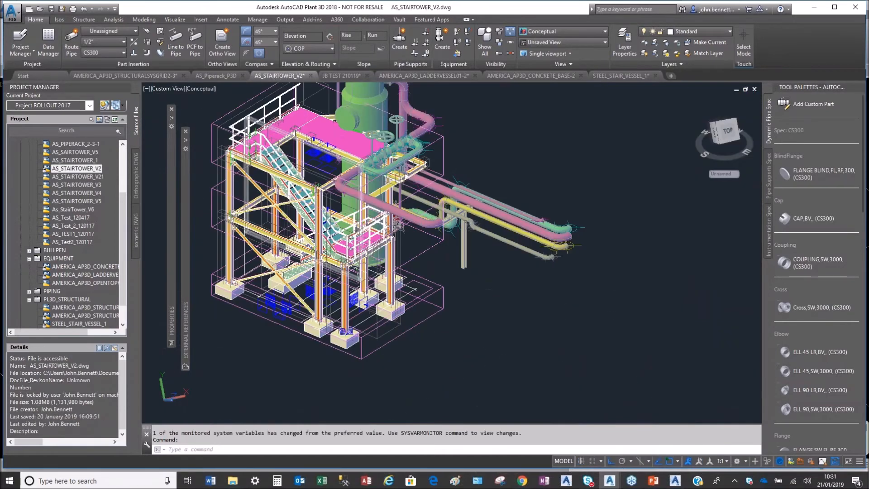
scroll(311, 140, "up", 5)
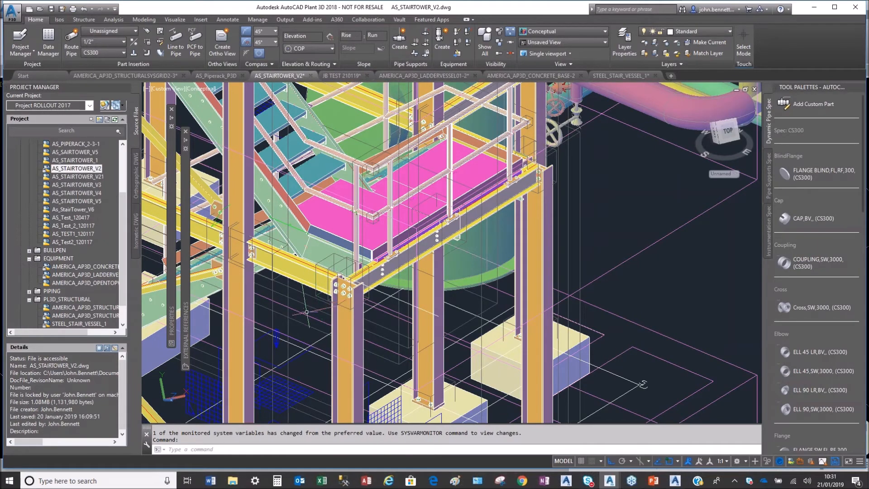
middle_click_drag(306, 312, 441, 313)
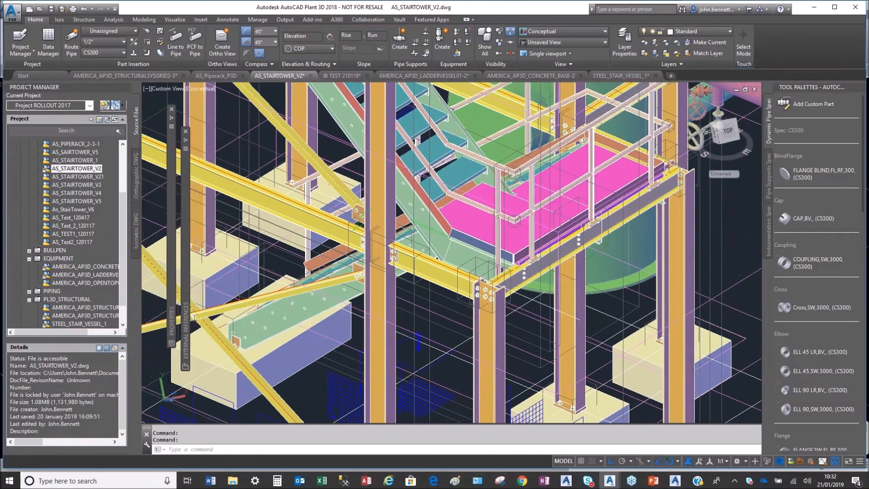
scroll(502, 292, "up", 3)
scroll(502, 292, "down", 5)
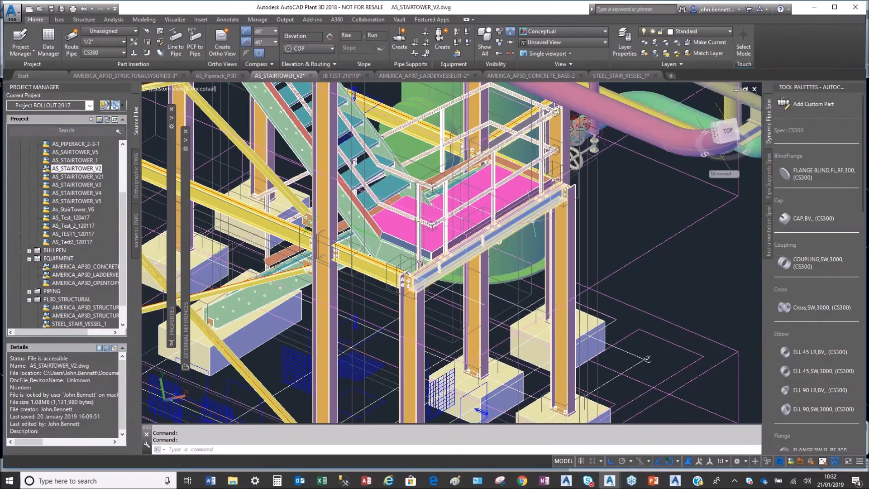
Step: Examine the pipe support and bolted beam connections on the framing projecting beside the upper platform
scroll(500, 244, "down", 2)
middle_click_drag(500, 245, 337, 386)
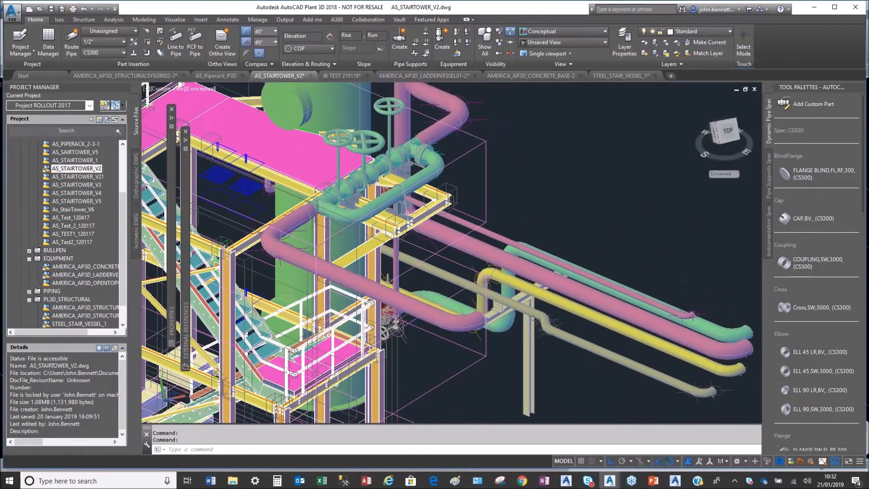
scroll(409, 214, "up", 4)
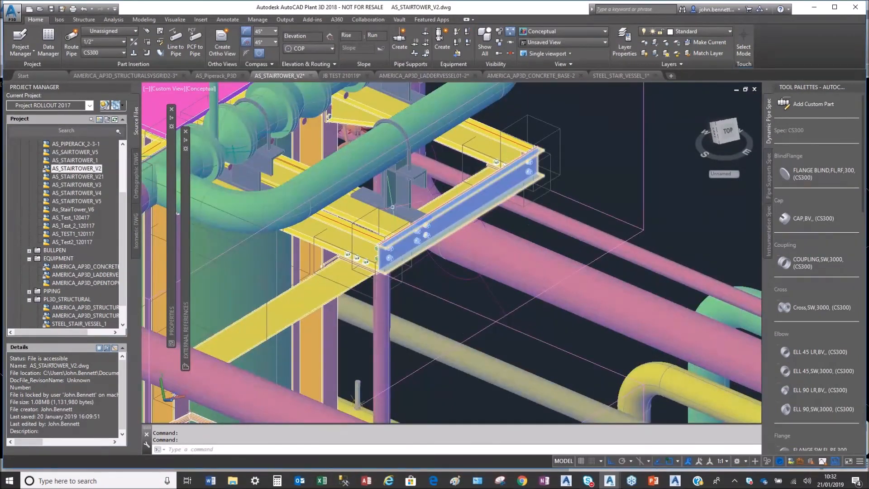
scroll(395, 208, "down", 4)
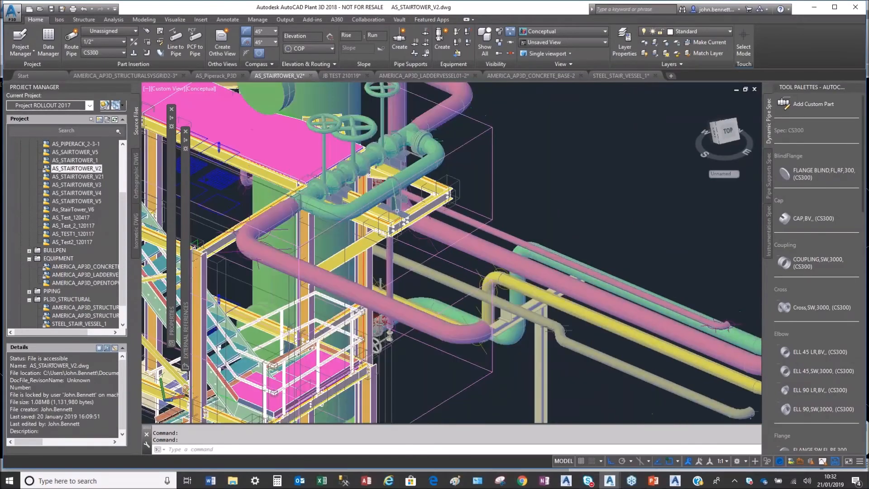
Step: Examine the upper platform around the vessel, including the piping, valve handwheels, projecting edge frame and bolted beam and brace connections
middle_click_drag(397, 211, 405, 379)
middle_click_drag(378, 250, 287, 198, "shift")
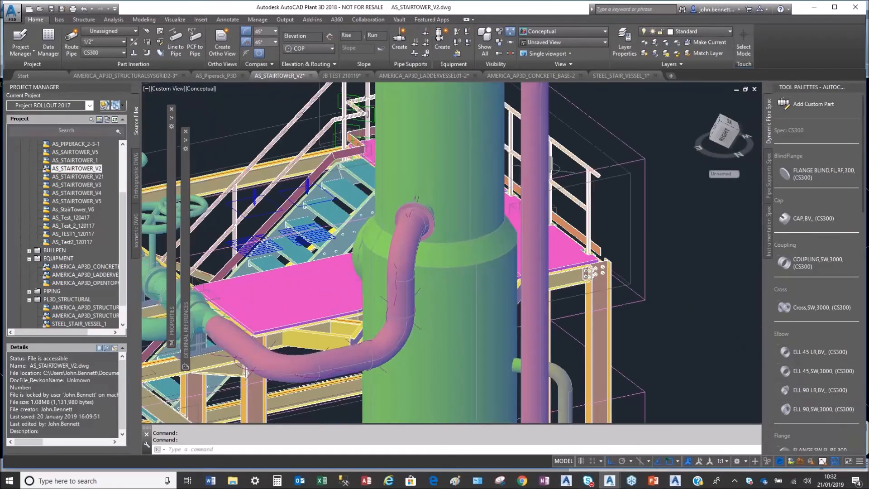
scroll(318, 344, "up", 4)
middle_click_drag(362, 347, 398, 361, "shift")
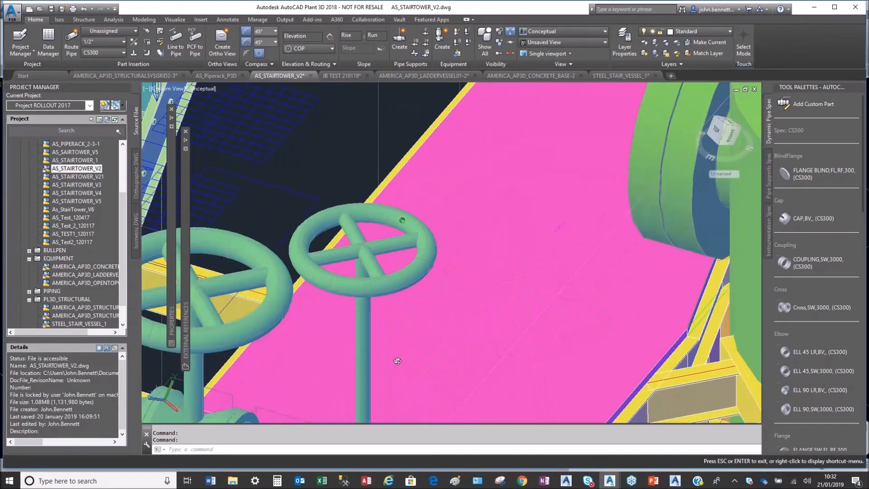
middle_click_drag(647, 346, 374, 228)
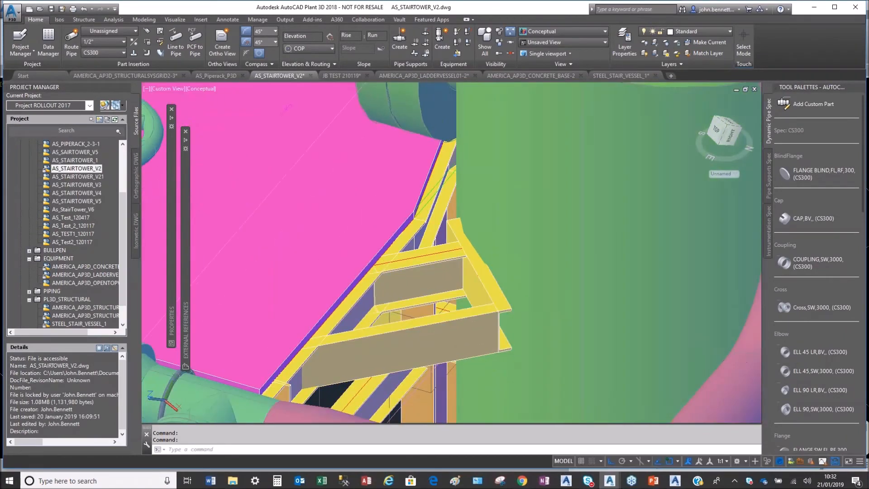
middle_click_drag(477, 288, 324, 282, "shift")
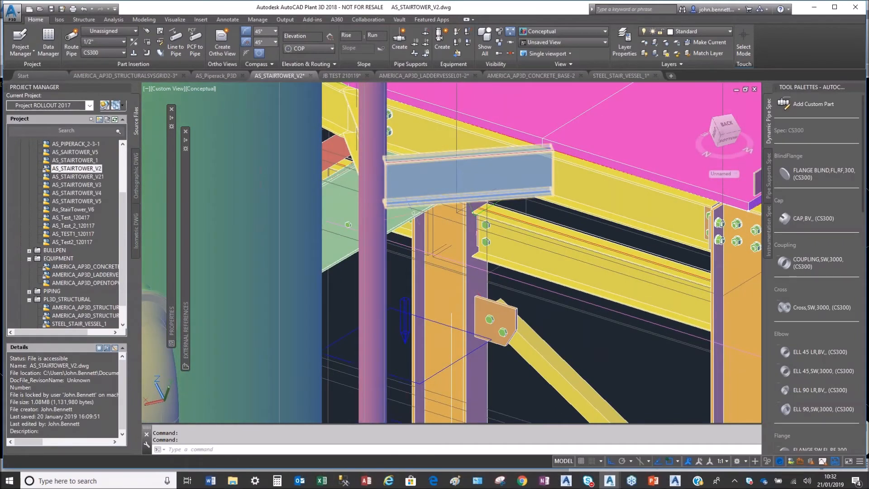
scroll(413, 206, "down", 3)
middle_click_drag(393, 199, 411, 336, "shift")
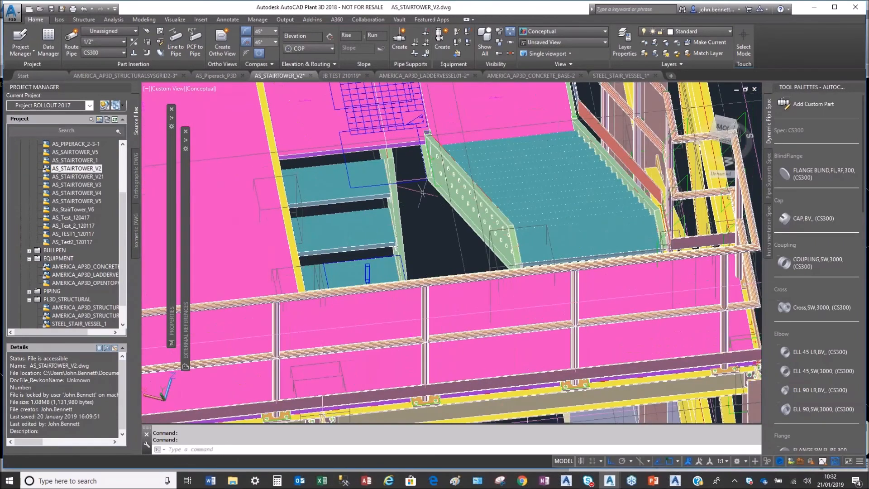
Step: Examine the triangular framing beside the vessel, the platform railings and the complete stair tower with its piping from several angles
scroll(453, 202, "down", 5)
middle_click_drag(384, 210, 502, 239)
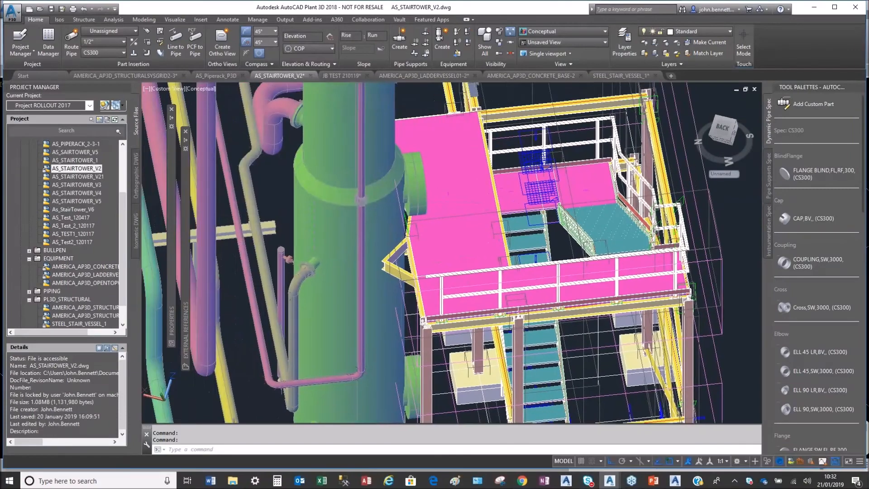
scroll(340, 270, "up", 5)
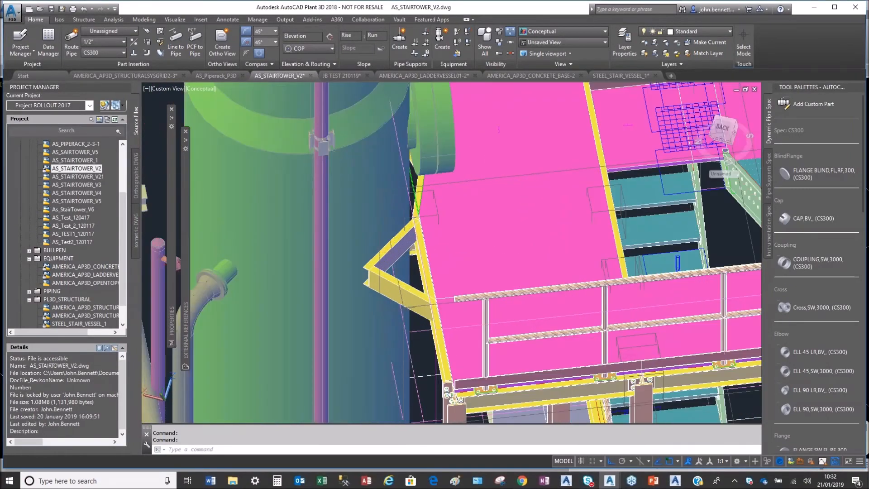
middle_click_drag(362, 263, 367, 262, "shift")
left_click_drag(367, 261, 378, 227, "shift")
scroll(387, 229, "down", 4)
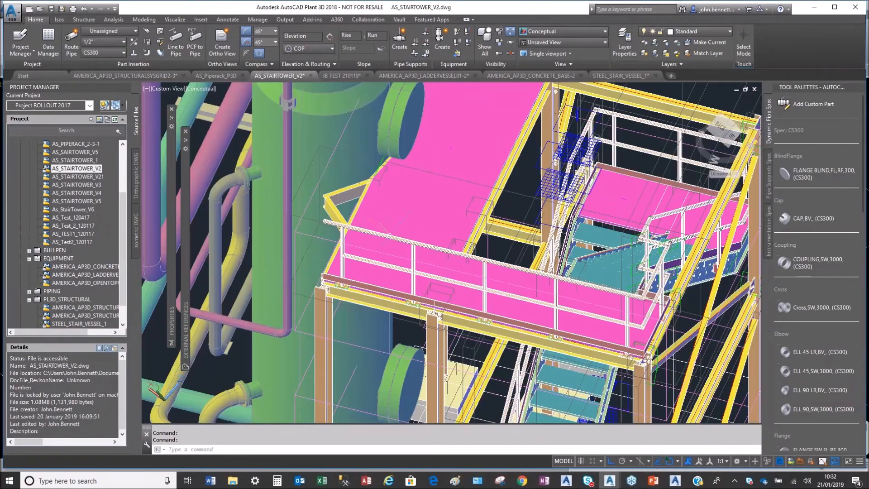
scroll(443, 269, "down", 6)
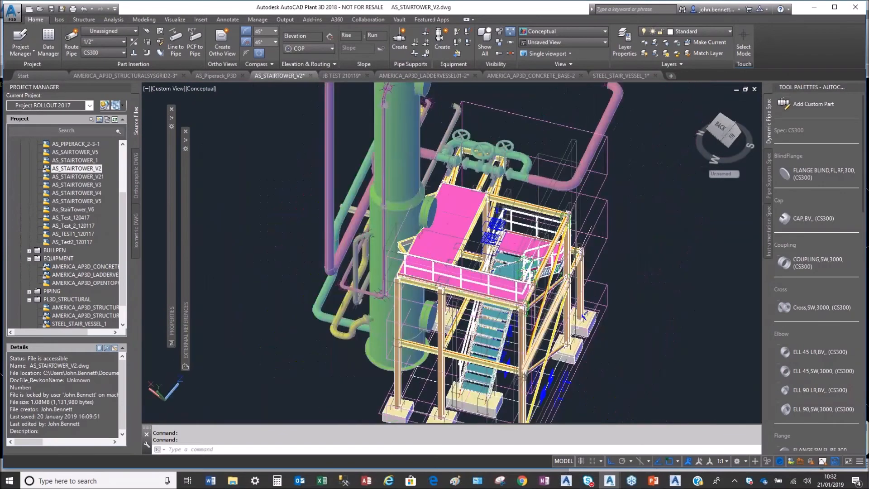
middle_click_drag(602, 352, 440, 328, "shift")
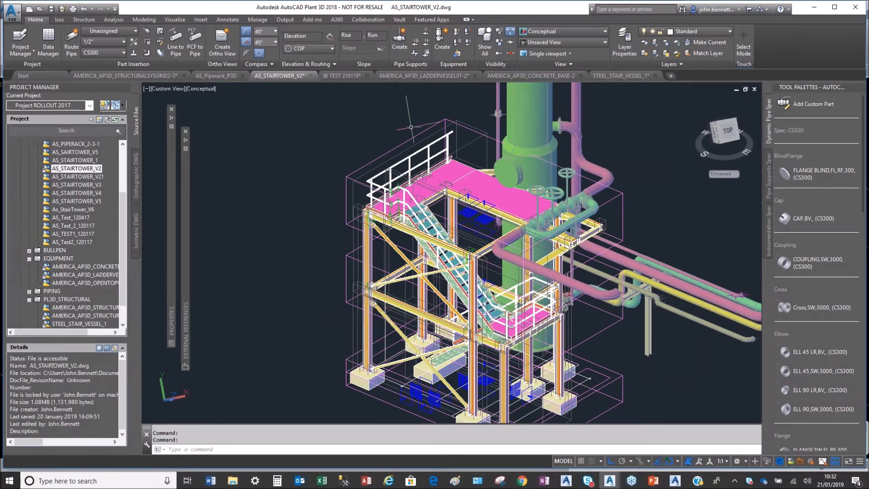
middle_click_drag(306, 222, 244, 211)
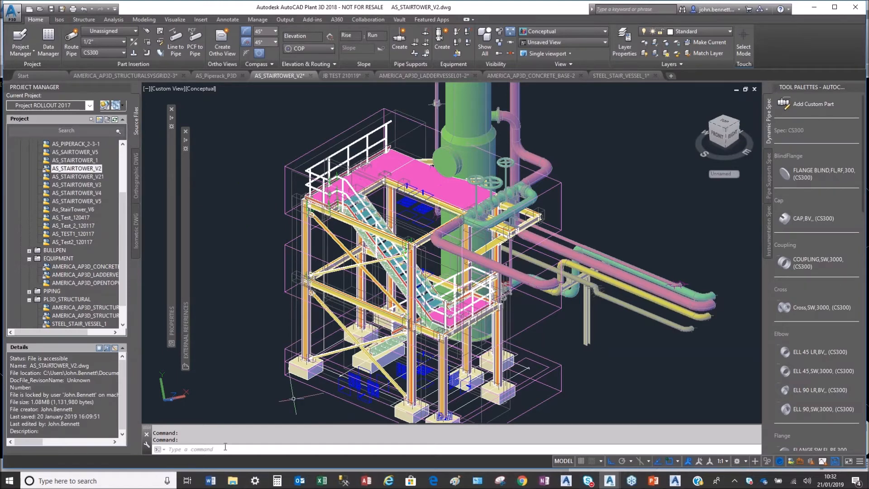
Step: In File Explorer, browse from Project ROLLOUT 2017 through Plant 3D Models, AS_STRUCTURAL_NATIVE and AS P3D WEBINAIR to the Details folder of AS_P3D_TEST_200119
mouse_move(230, 483)
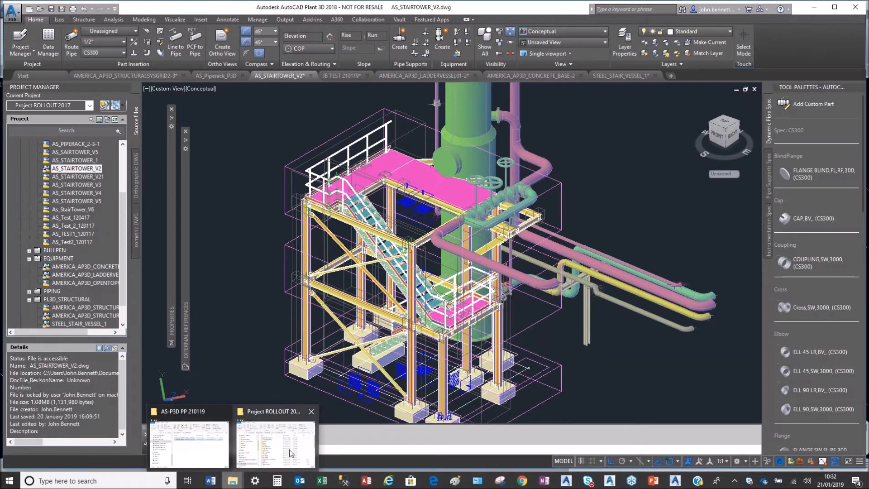
left_click(279, 420)
left_click_drag(537, 166, 423, 113)
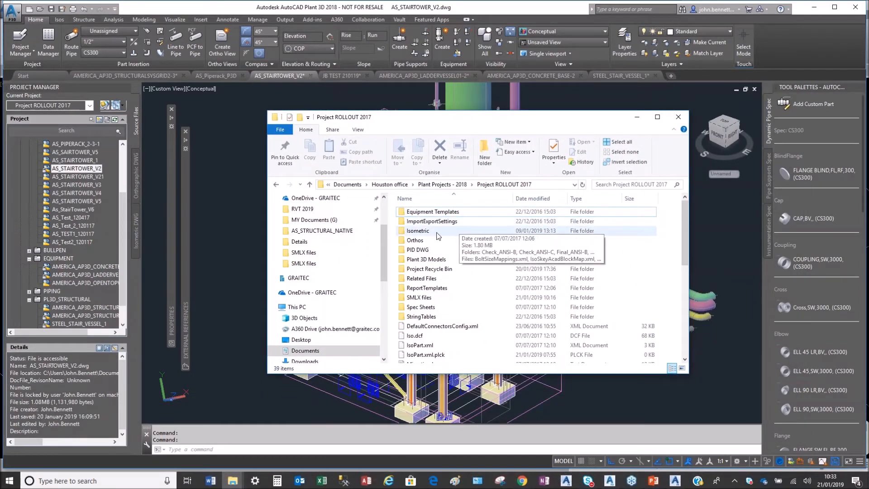
left_click(404, 262)
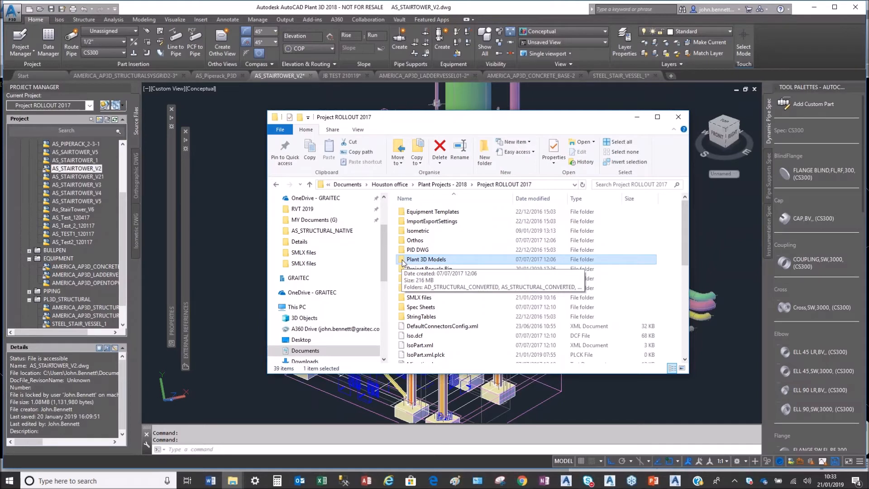
double_click(402, 261)
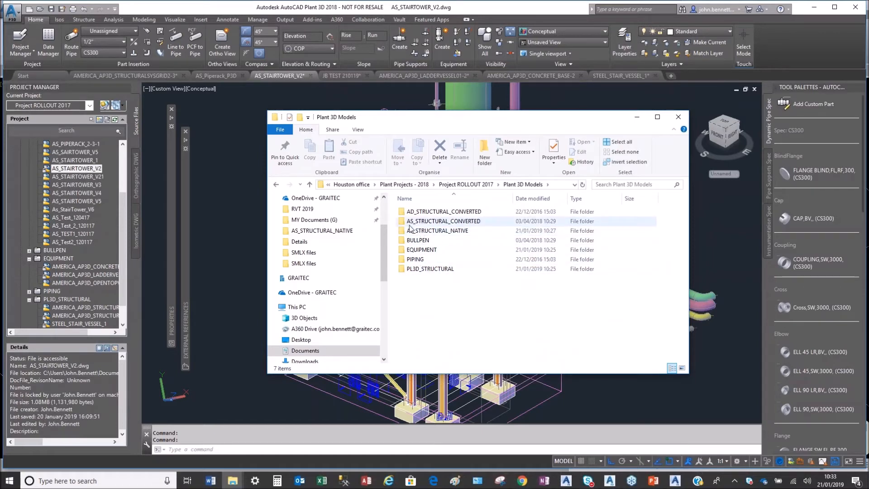
left_click(403, 231)
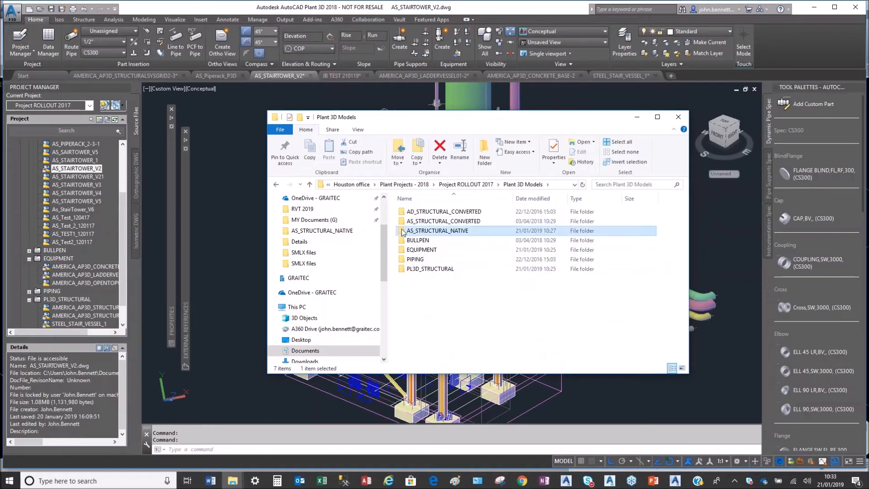
double_click(402, 231)
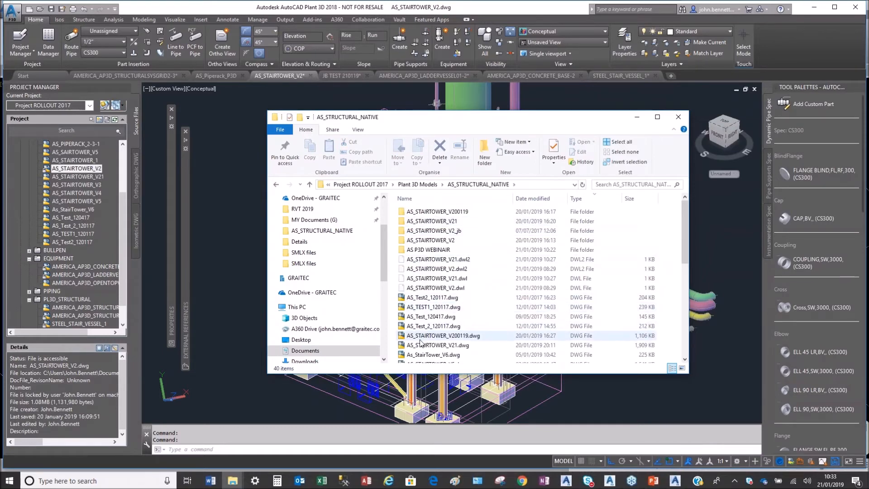
double_click(413, 250)
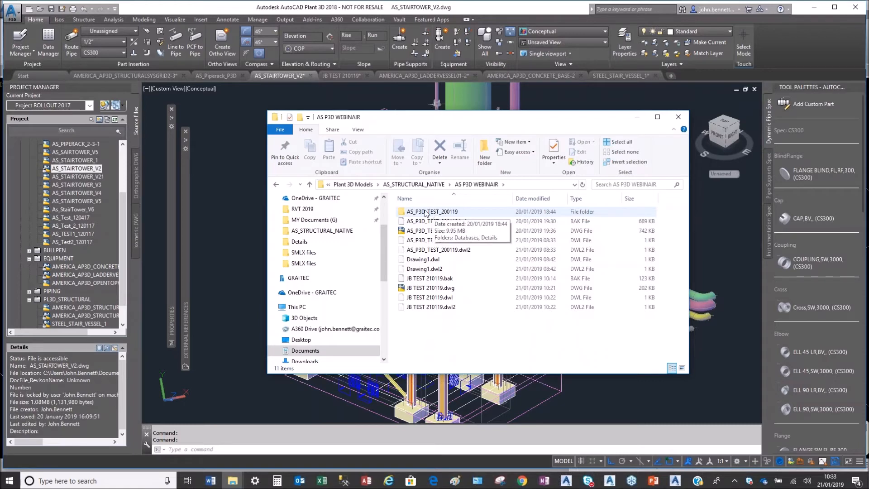
double_click(426, 212)
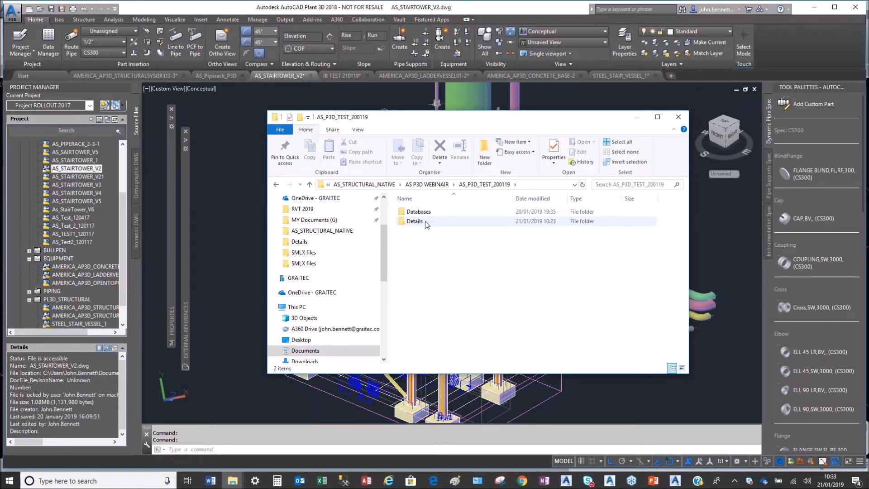
double_click(404, 221)
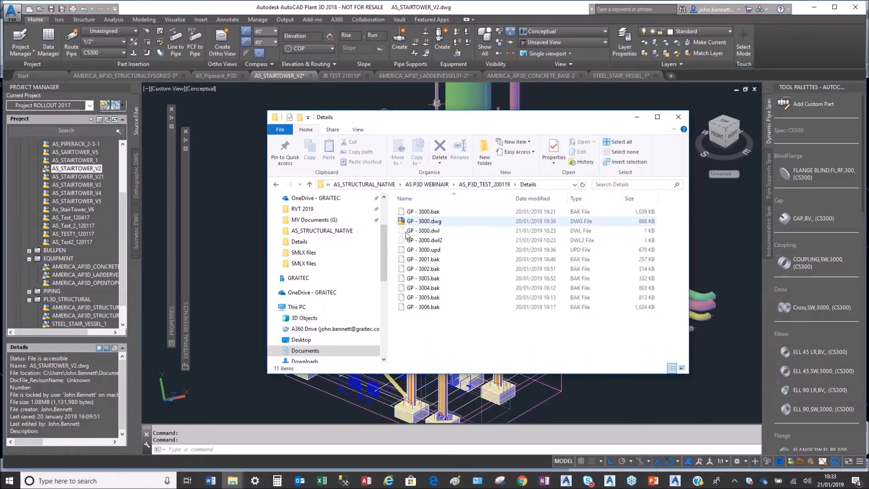
Step: Go back to the AS_STRUCTURAL_NATIVE folder, review its contents and return to the Plant 3D model
left_click(276, 185)
left_click(276, 184)
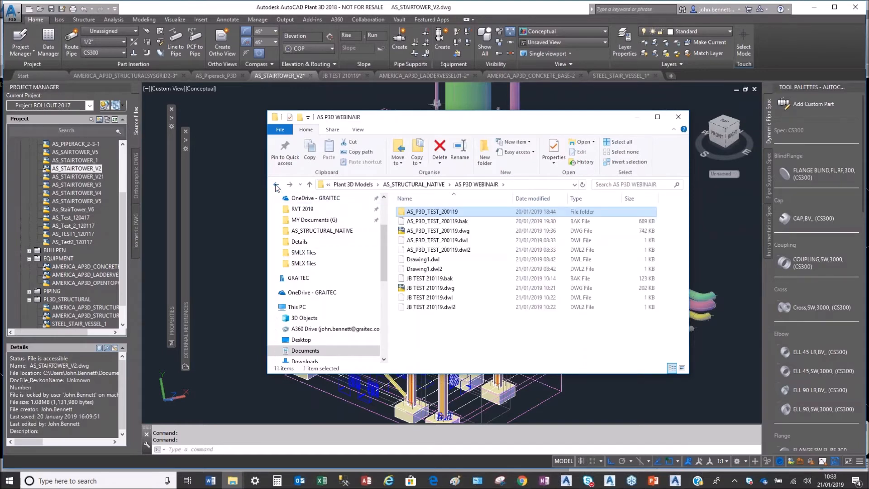
left_click(276, 185)
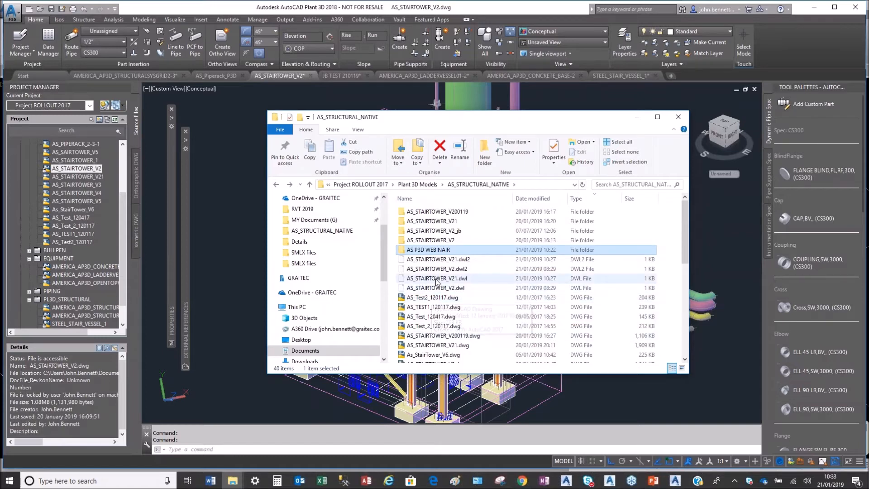
left_click(636, 118)
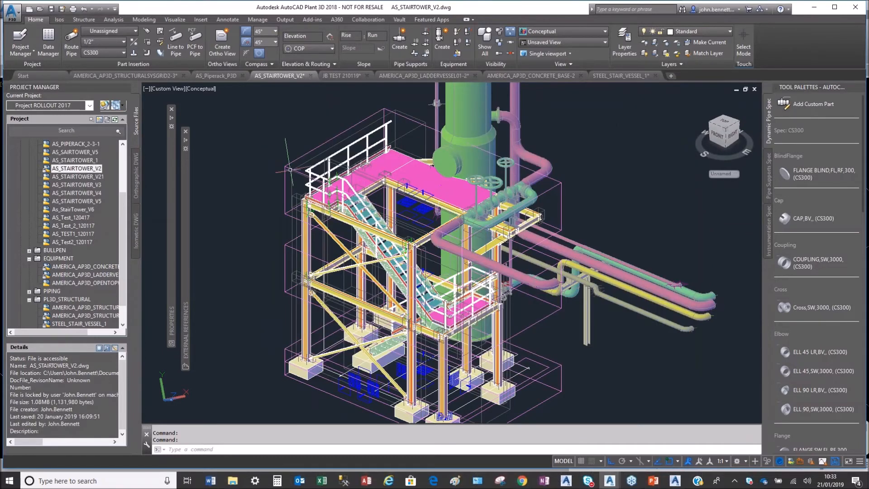
scroll(244, 192, "down", 2)
scroll(245, 193, "up", 2)
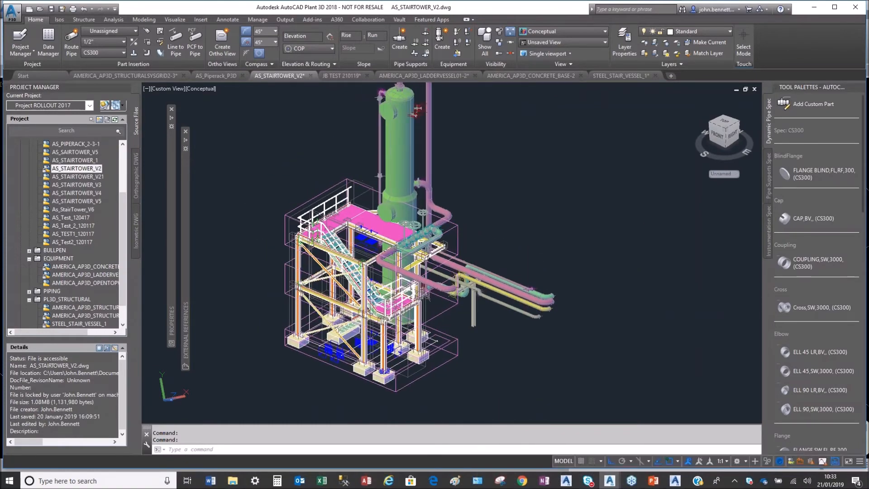
middle_click_drag(251, 233, 254, 237, "shift")
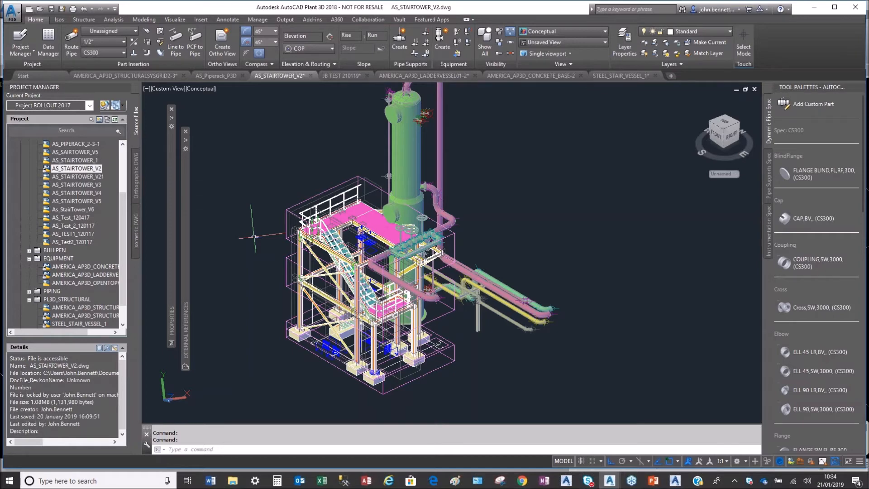
mouse_move(186, 136)
left_click(219, 49)
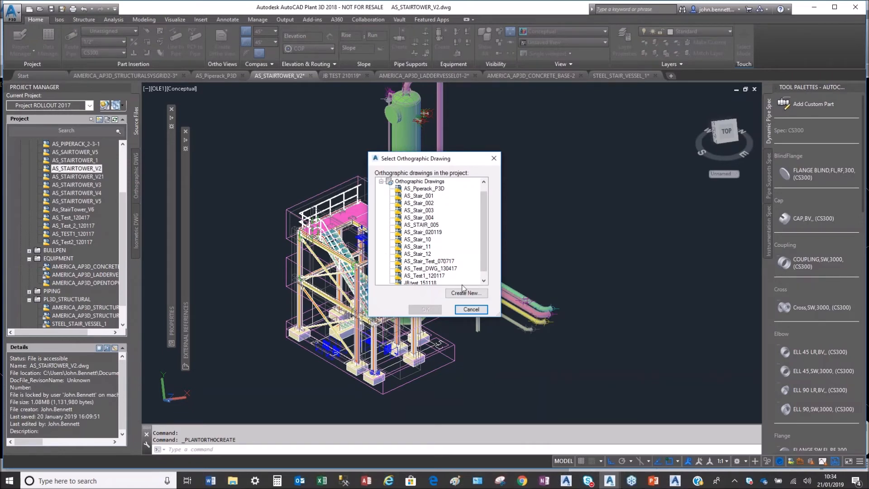
left_click(471, 309)
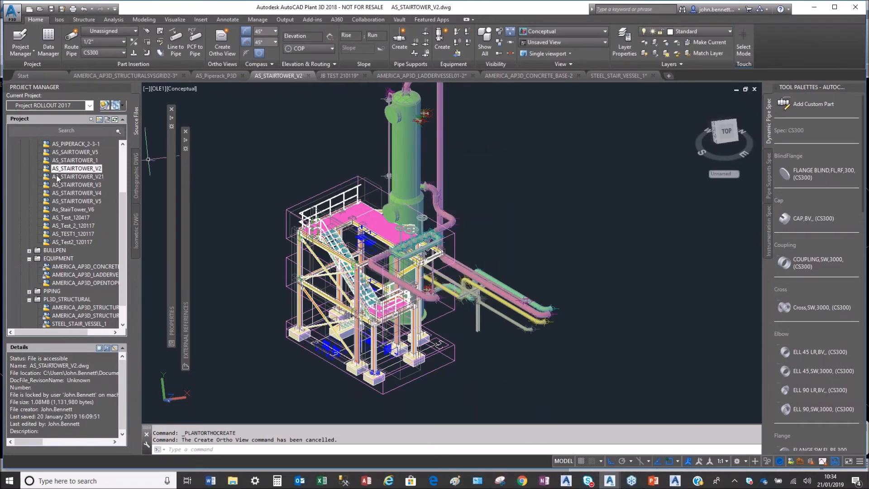
Step: List the project's orthographic drawings, expand AS_Piperack_P3D, review its drawing sheet and close it
left_click(137, 195)
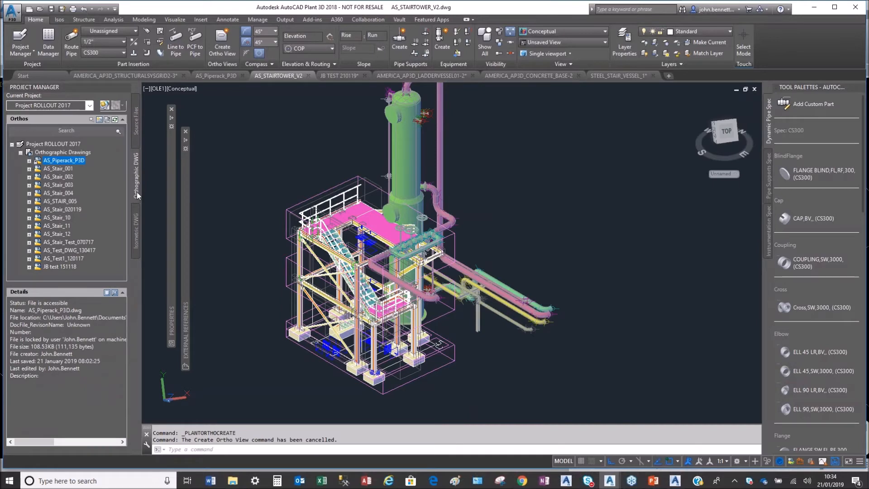
left_click(29, 161)
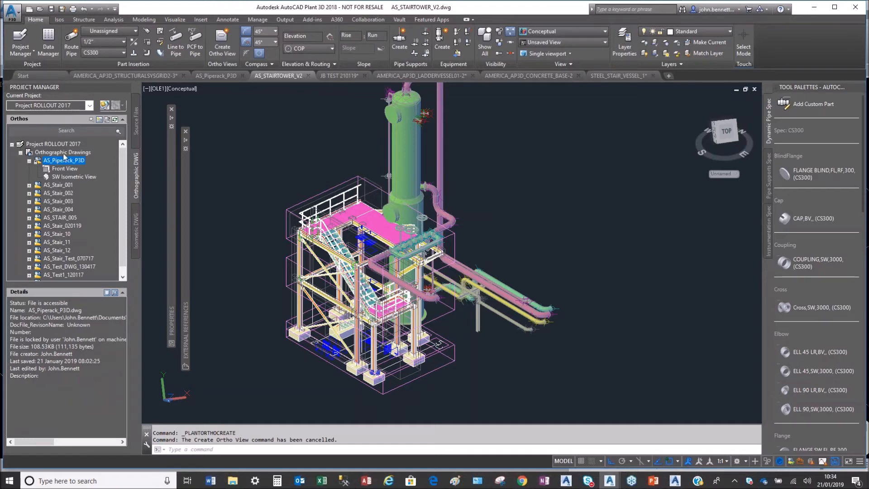
left_click(198, 77)
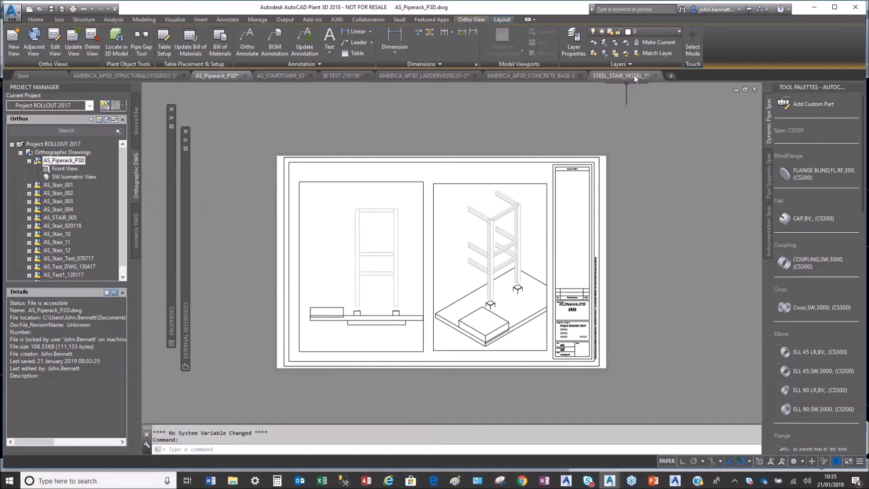
left_click(245, 75)
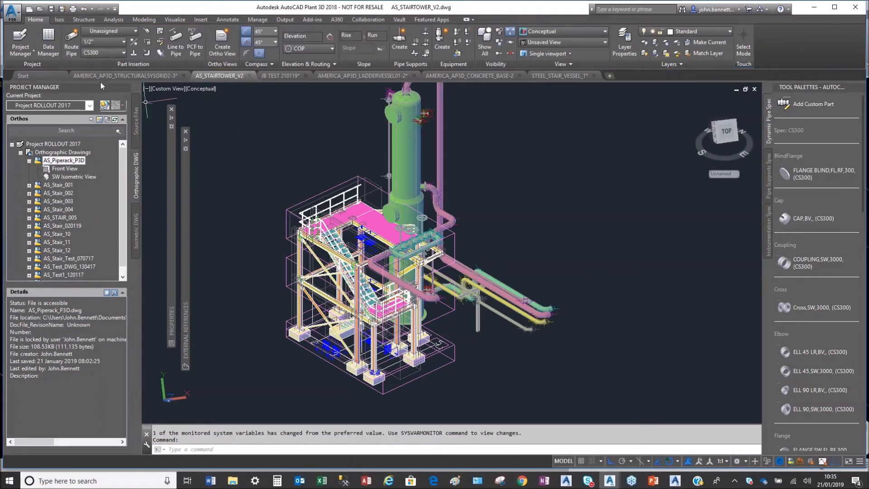
Step: Create a new orthographic drawing named JB Test 210119 from the stair tower model and start its view selection
left_click(217, 50)
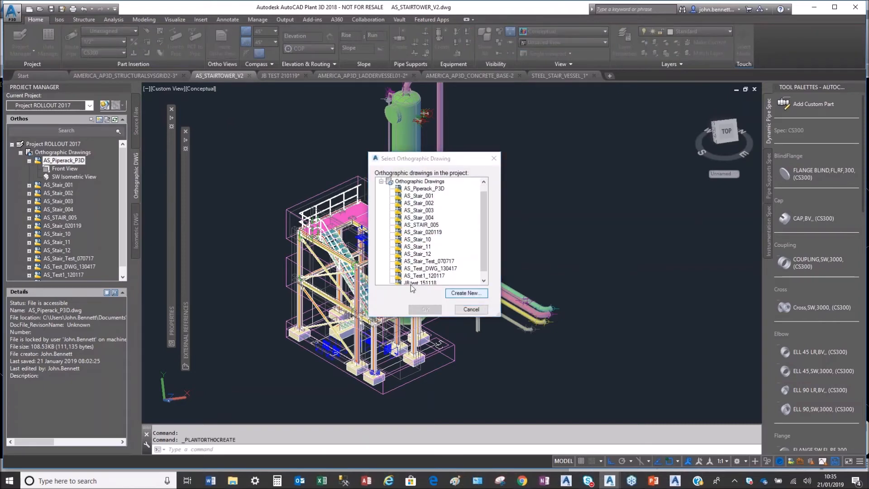
left_click(475, 294)
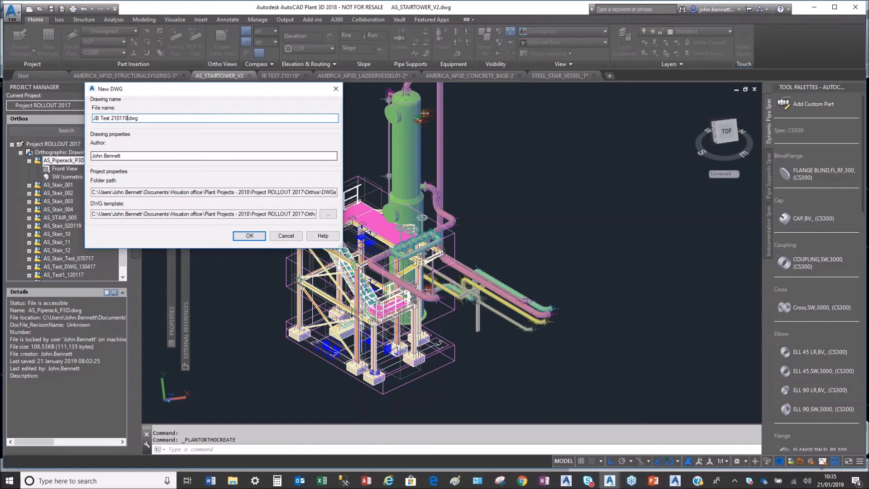
left_click(249, 240)
left_click(249, 236)
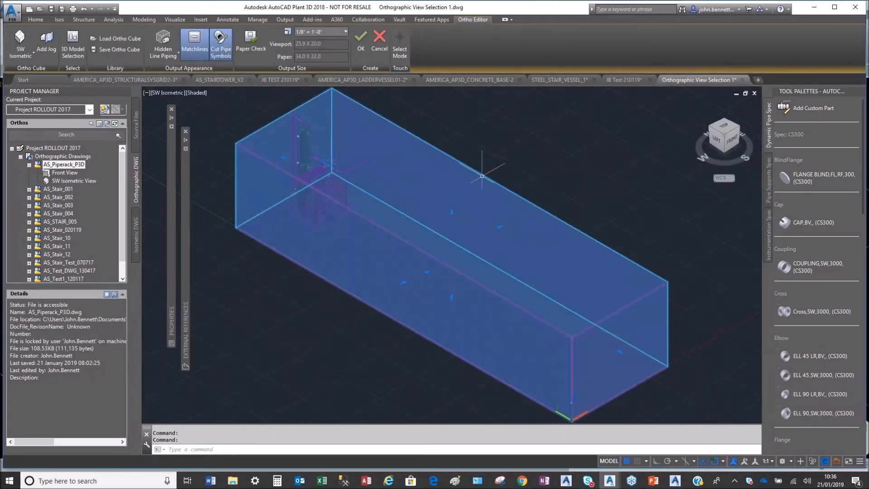
Step: Shrink the ortho cube from its two oversized sides so it fits closely around the stair tower and vessel
left_click(619, 351)
scroll(331, 242, "up", 4)
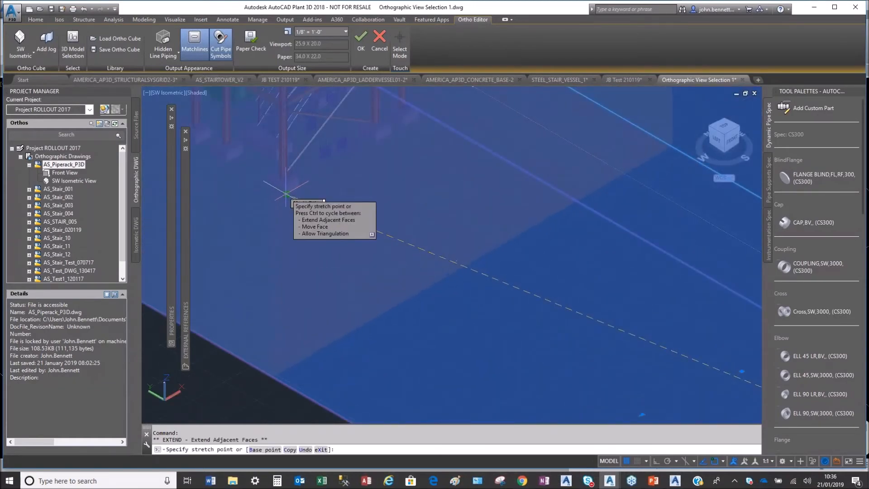
left_click(288, 193)
scroll(314, 224, "down", 4)
scroll(442, 316, "down", 2)
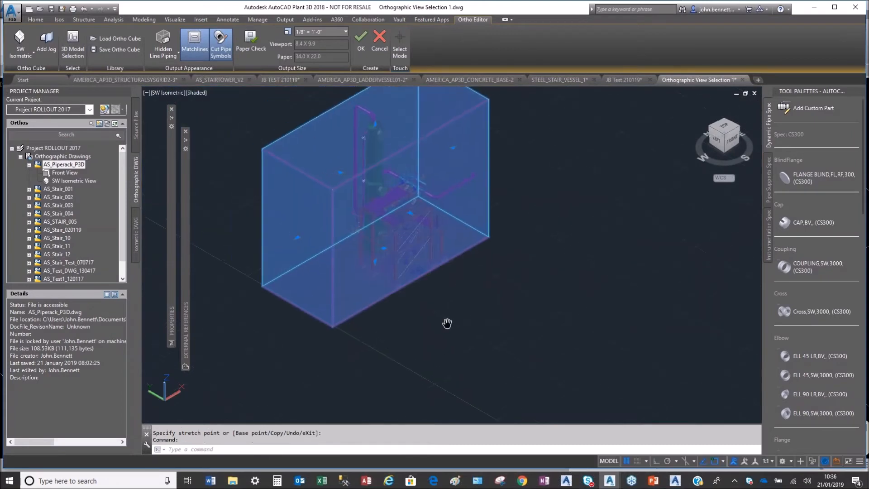
left_click(297, 235)
scroll(325, 213, "up", 5)
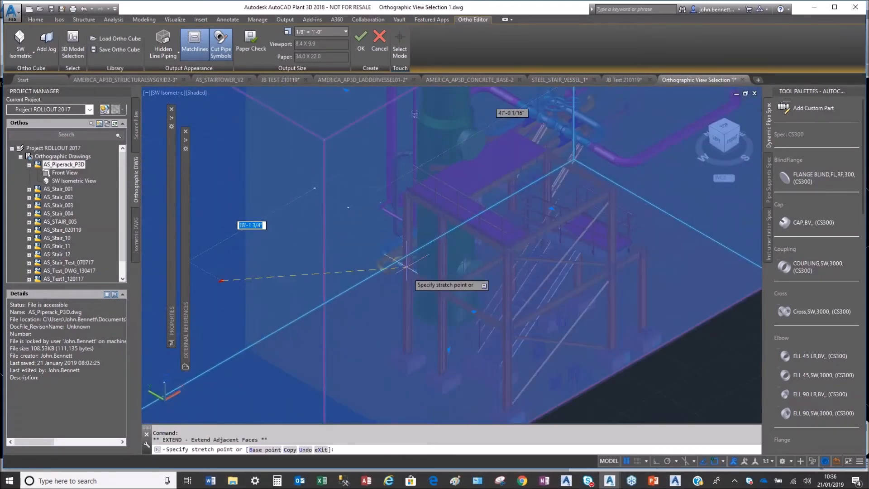
left_click(393, 354)
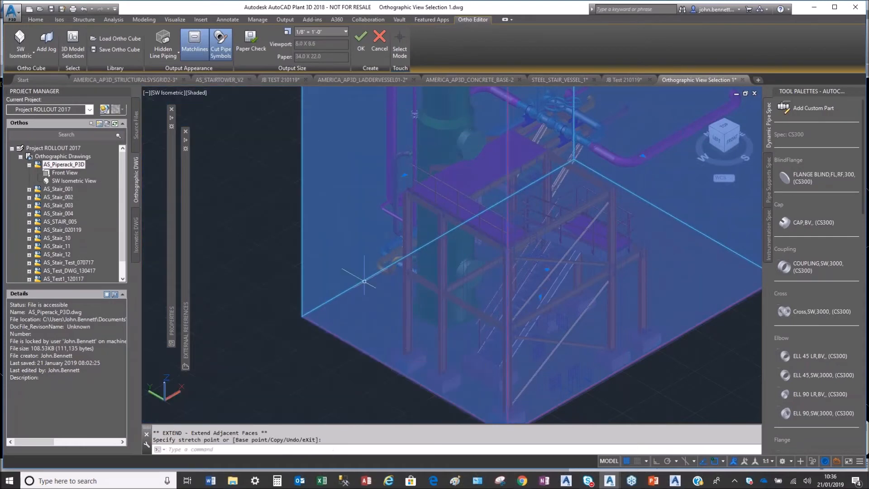
scroll(512, 262, "down", 4)
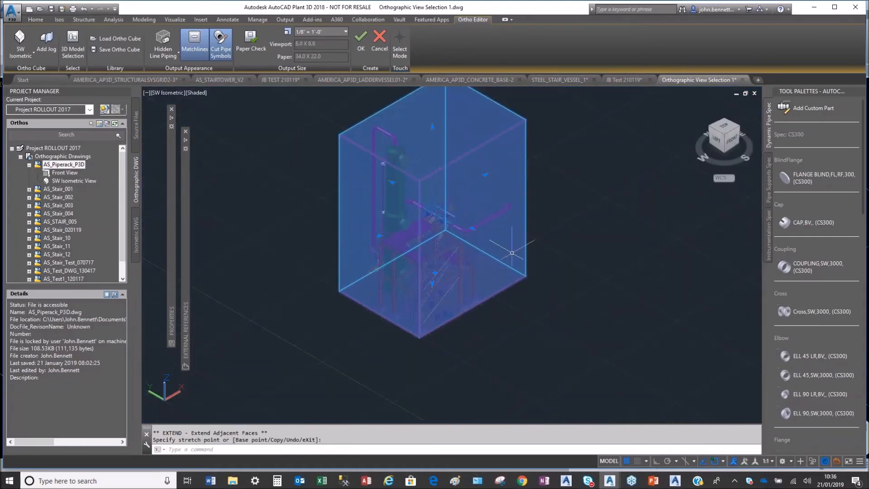
Step: Check the resized ortho cube from several angles and accept it as the orthographic view selection
middle_click_drag(502, 224, 444, 204, "shift")
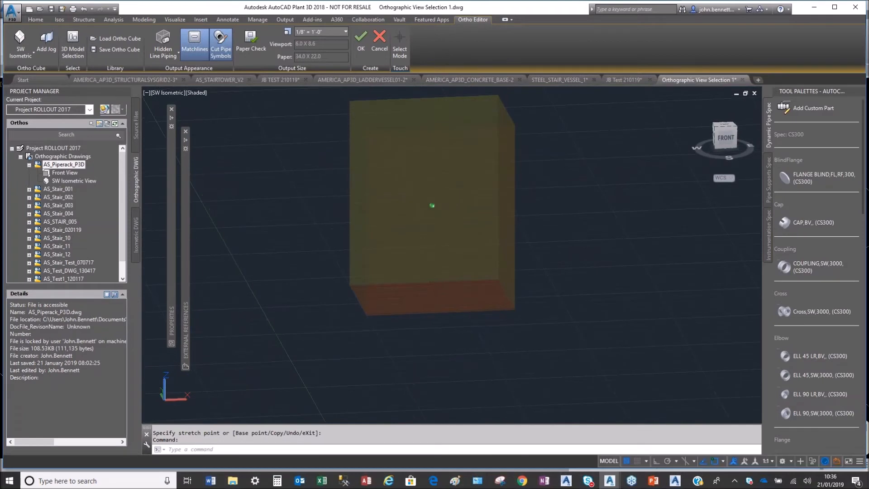
middle_click_drag(334, 214, 394, 235, "shift")
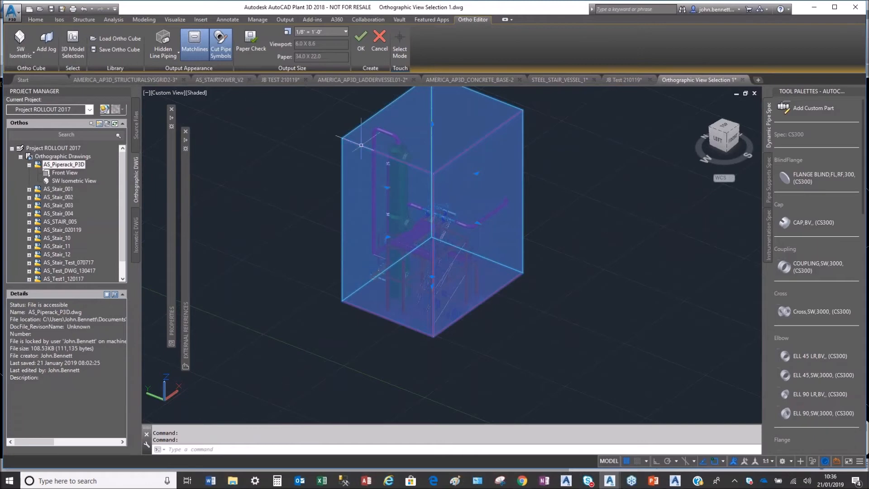
left_click(361, 41)
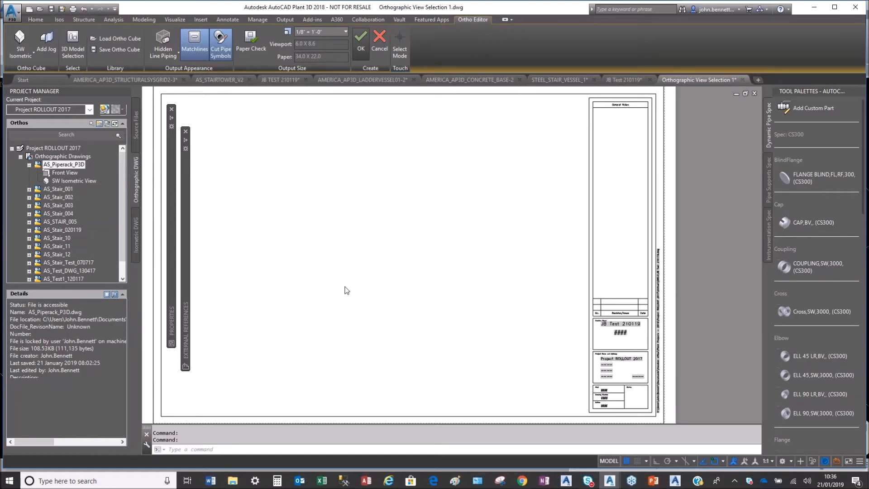
Step: Return to the new orthographic drawing, dismiss the fatal error and close the error report without sending it
key("alt+Tab")
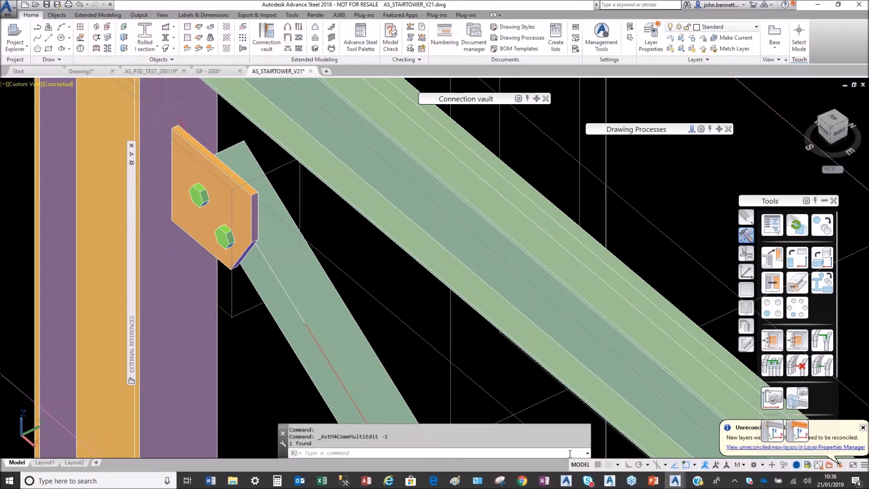
mouse_move(609, 480)
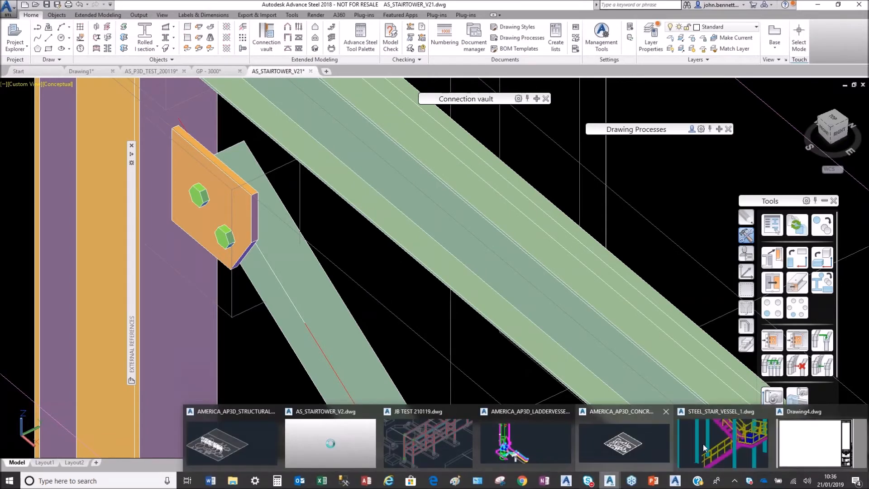
left_click(794, 443)
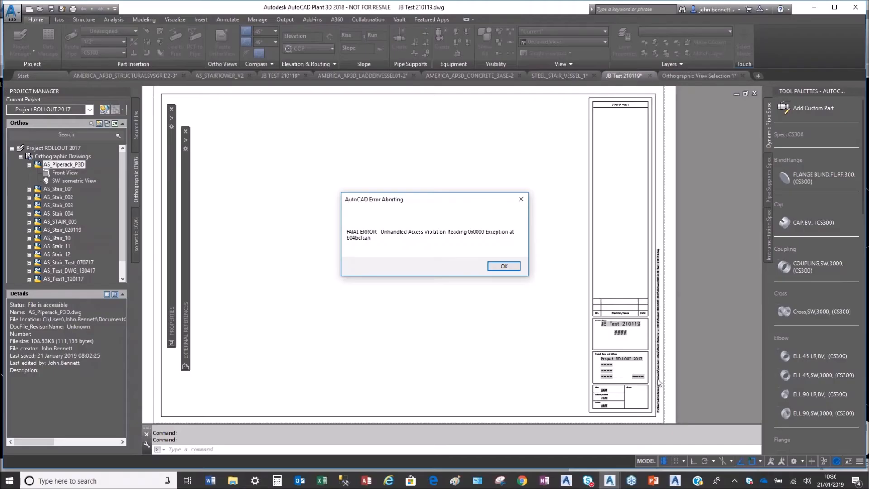
left_click(502, 266)
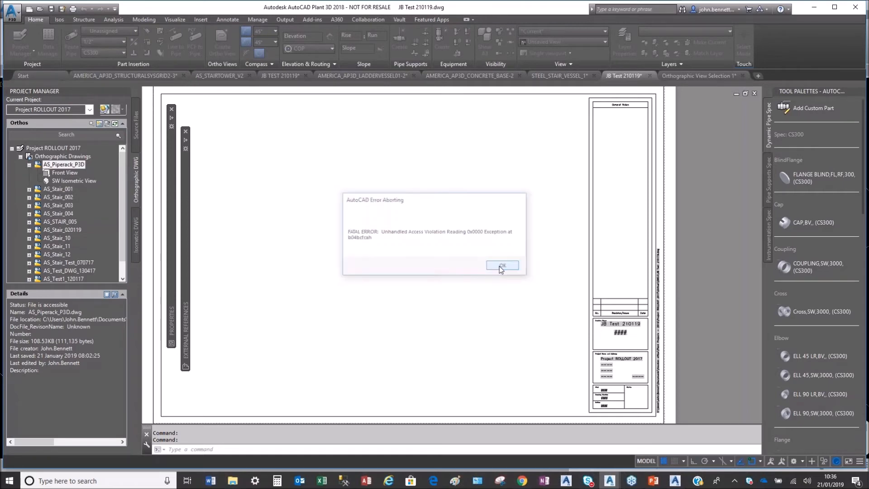
left_click(453, 278)
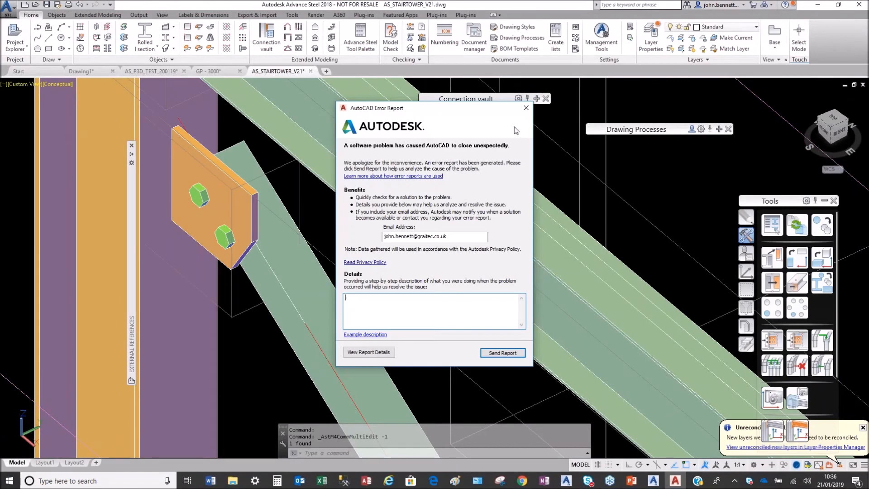
left_click(525, 109)
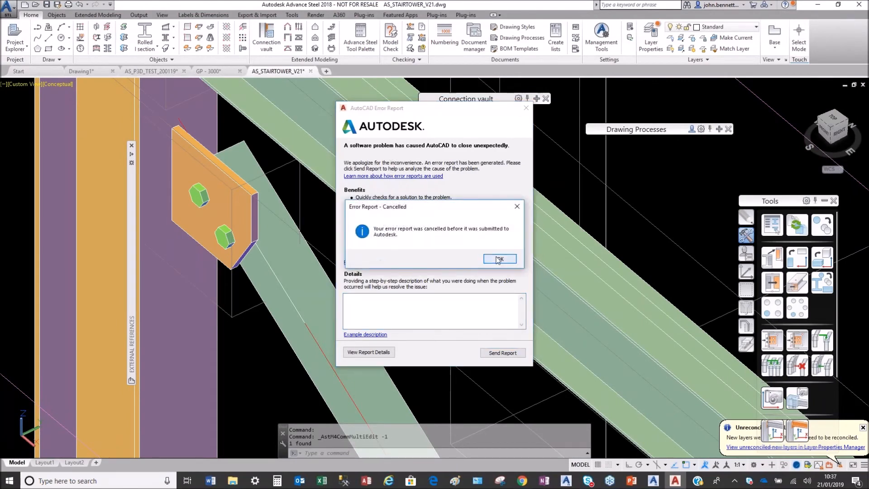
left_click(498, 258)
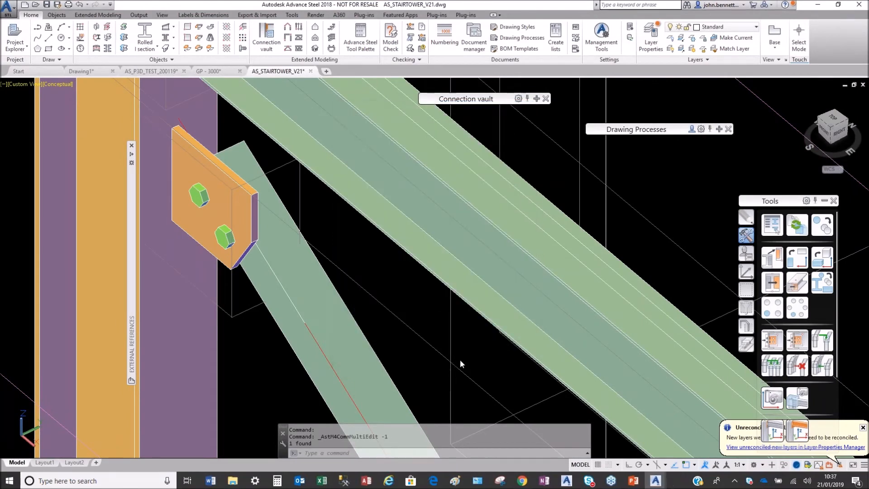
Step: Minimise Advance Steel, end and minimise the slide presentation, and restart AutoCAD Plant 3D 2018 from the desktop
left_click(815, 5)
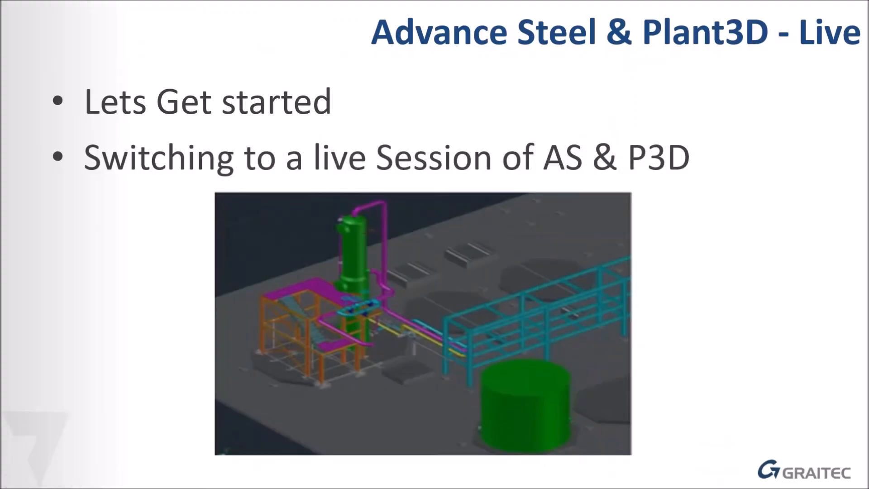
key("Escape")
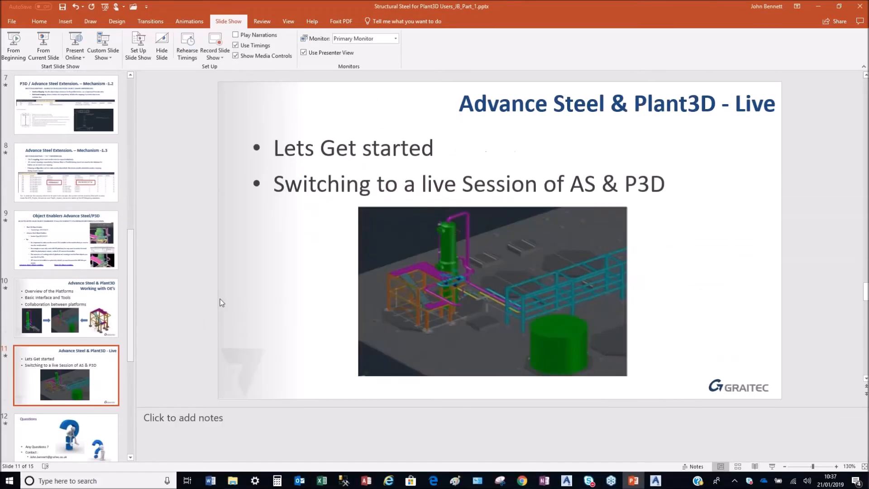
left_click(819, 10)
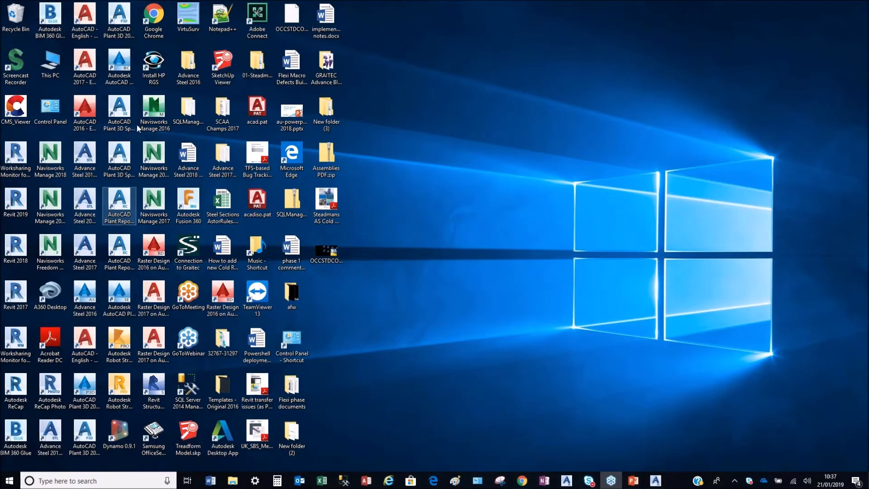
double_click(115, 44)
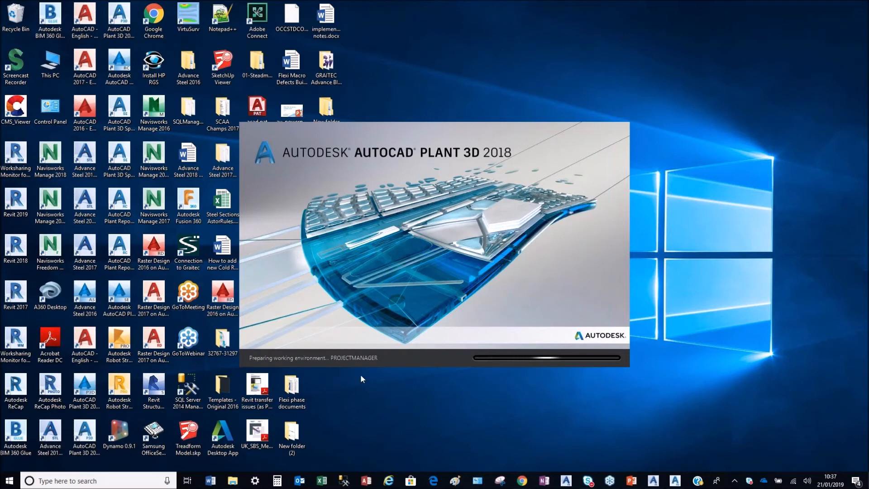
Step: Switch to the AS_STAIRTOWER_V21 model in Advance Steel and review the properties of the Grid A Elevation camera
left_click(649, 484)
left_click(800, 448)
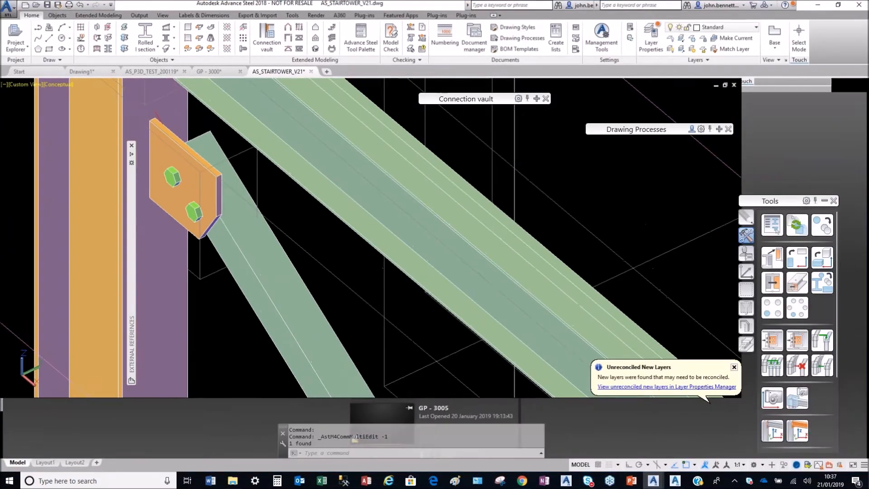
scroll(308, 285, "down", 6)
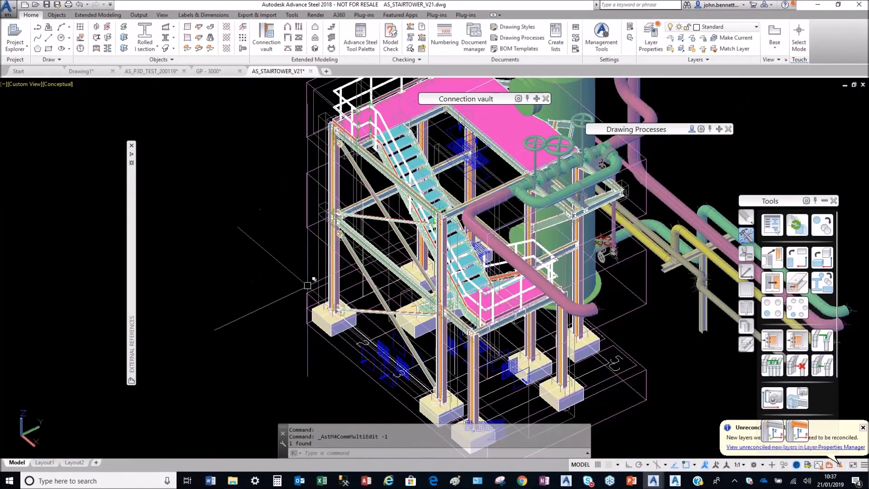
middle_click_drag(307, 285, 247, 249)
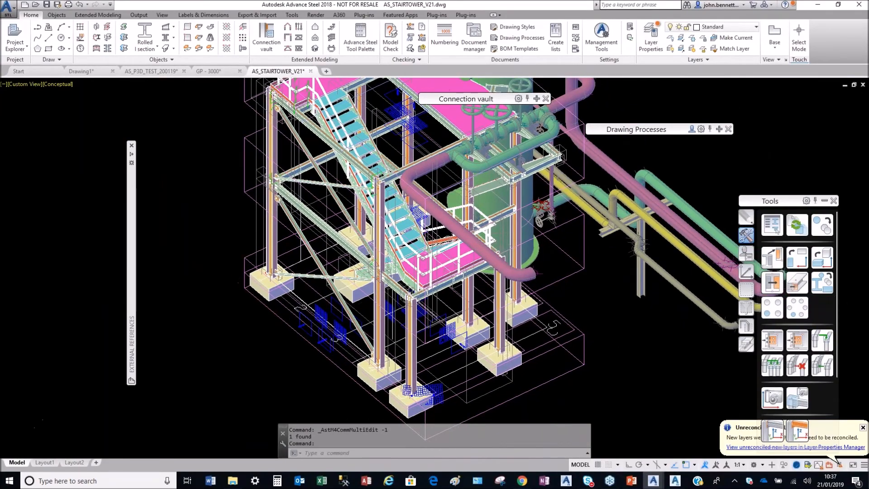
scroll(323, 338, "up", 4)
double_click(323, 338)
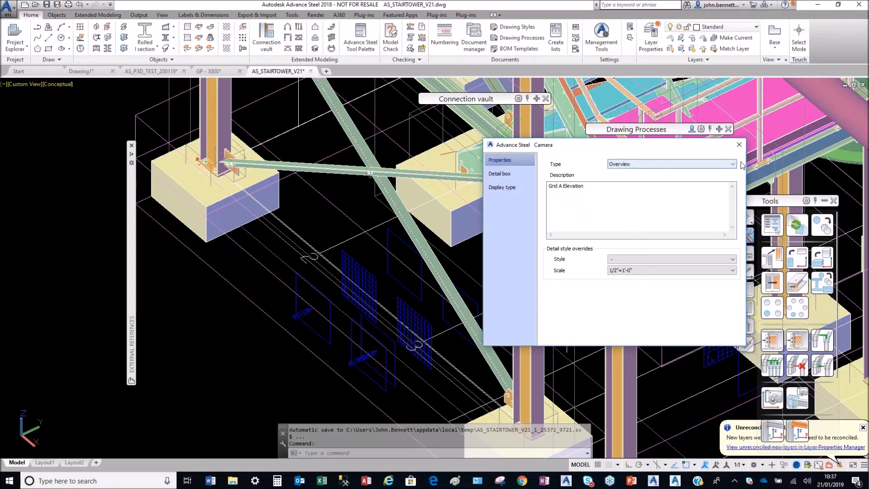
left_click(738, 145)
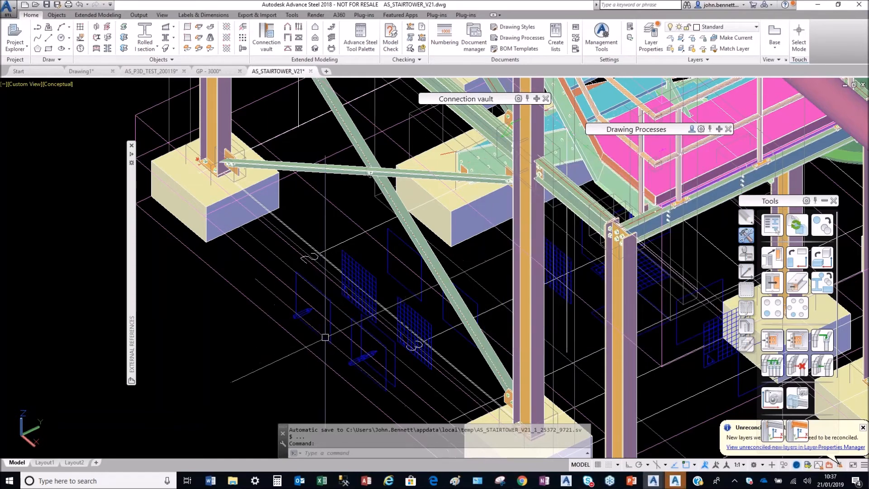
Step: Expand the Drawing Processes palette with the GP PLANT camera processes, move it clear of the Tools palette and clear the camera selection
left_click(717, 130)
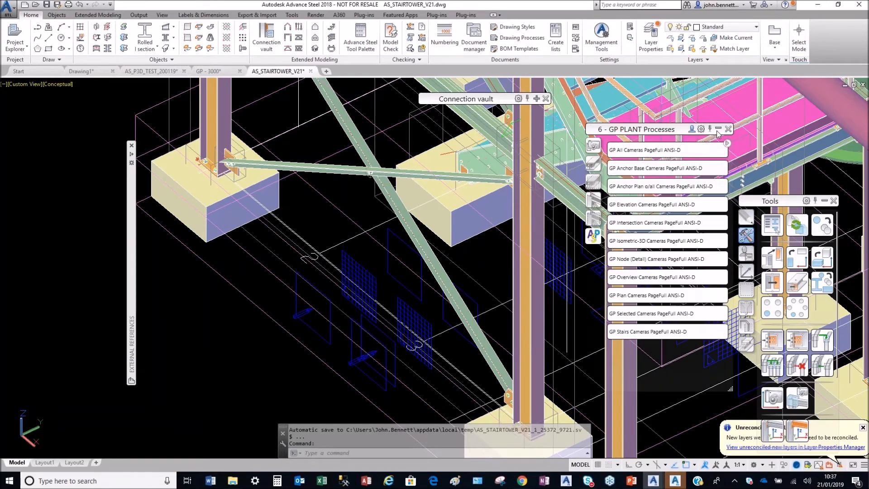
left_click_drag(618, 132, 571, 131)
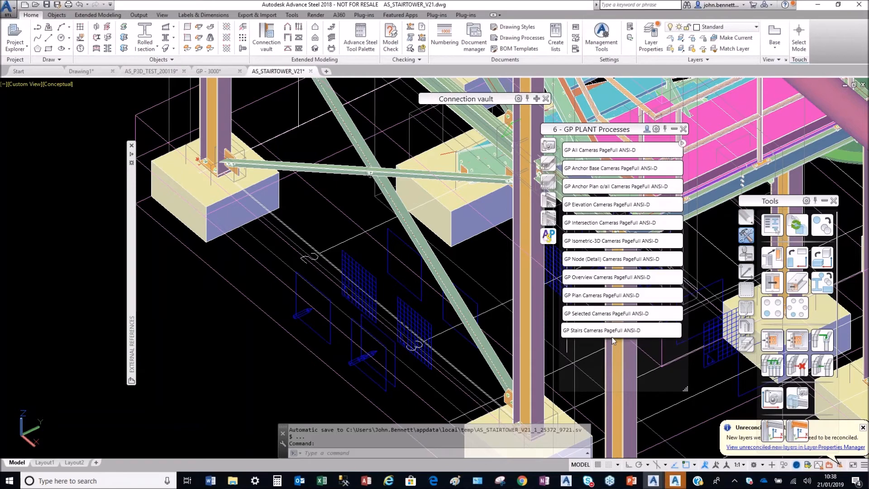
left_click(594, 243)
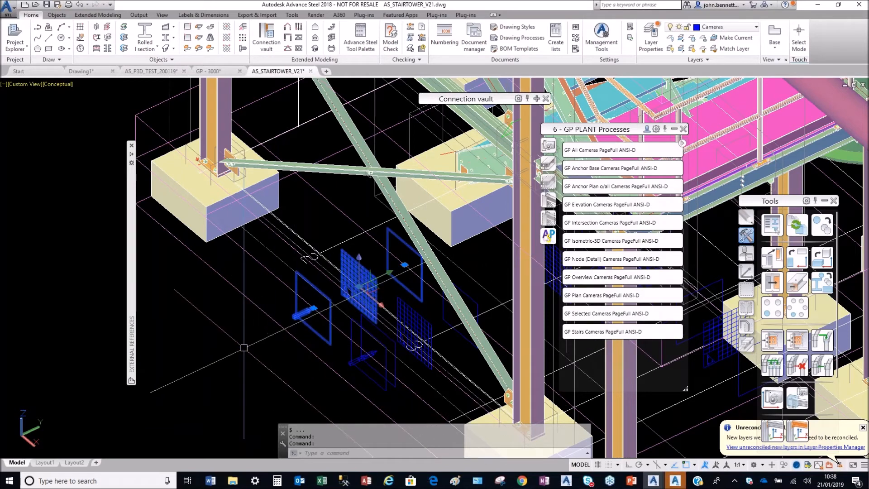
key("Escape")
Step: Review the properties of the overview camera and the ISO View camera at the front column base against the GP PLANT processes
scroll(253, 314, "down", 5)
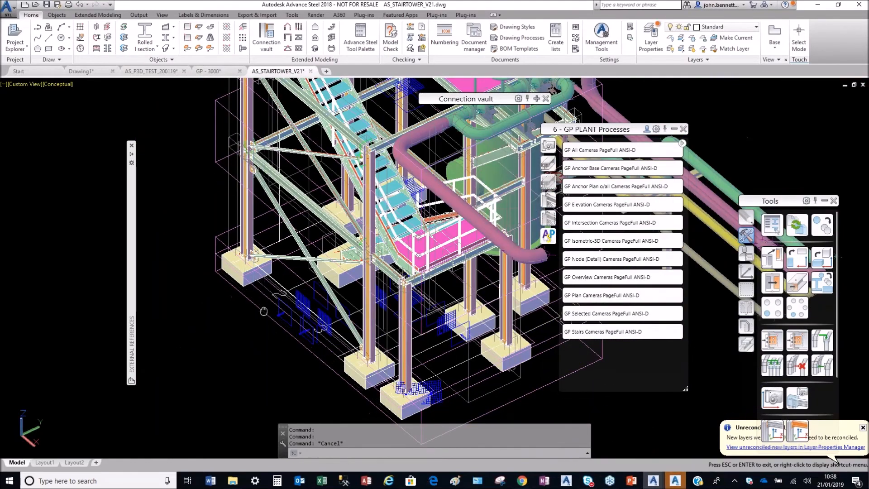
scroll(376, 377, "up", 8)
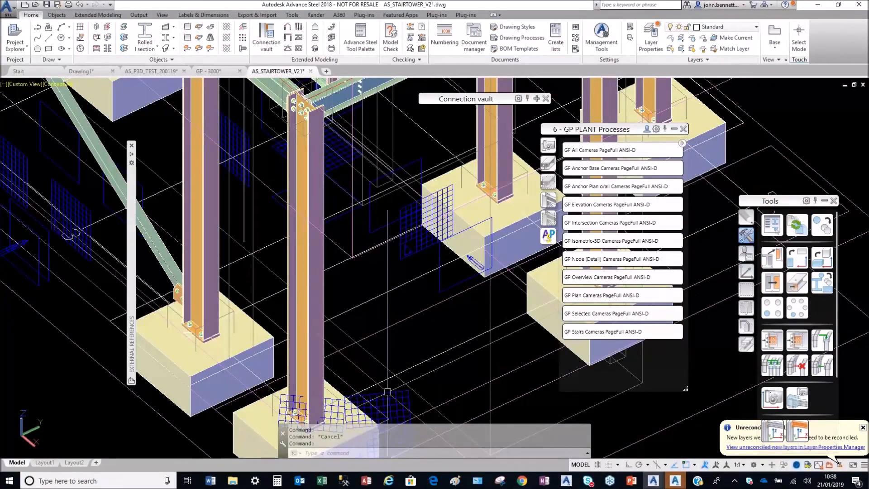
double_click(387, 393)
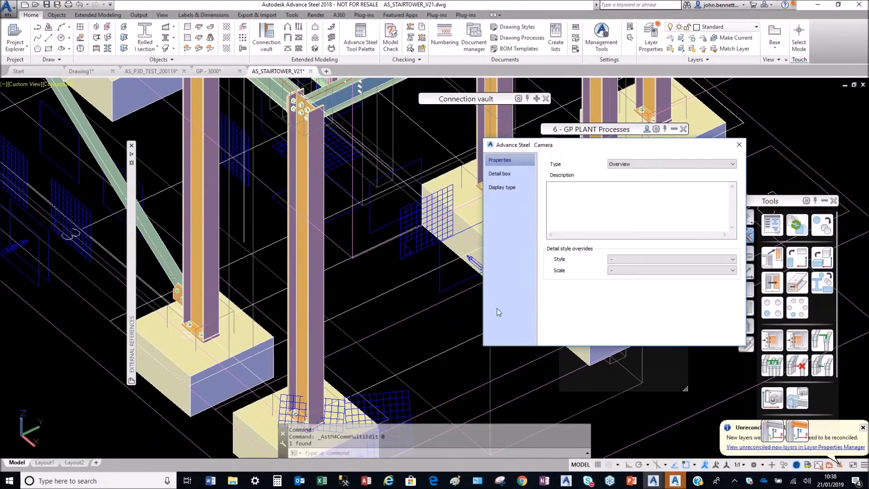
left_click(739, 144)
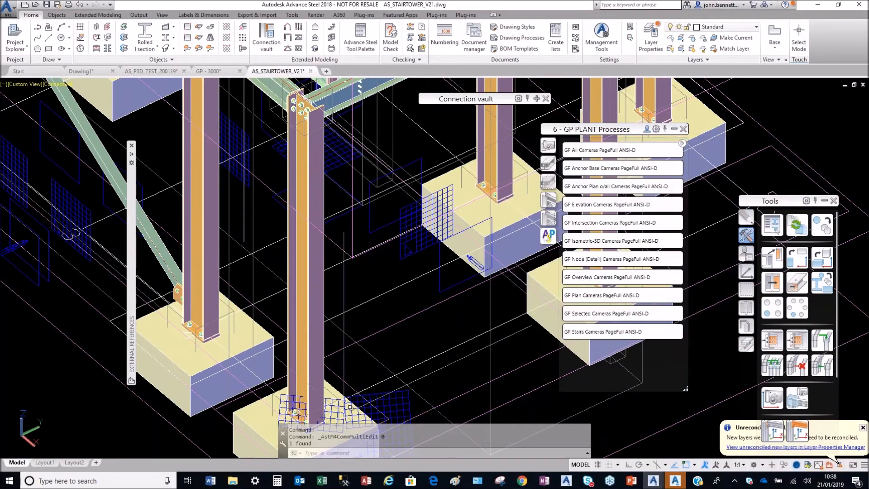
scroll(351, 407, "up", 4)
double_click(355, 373)
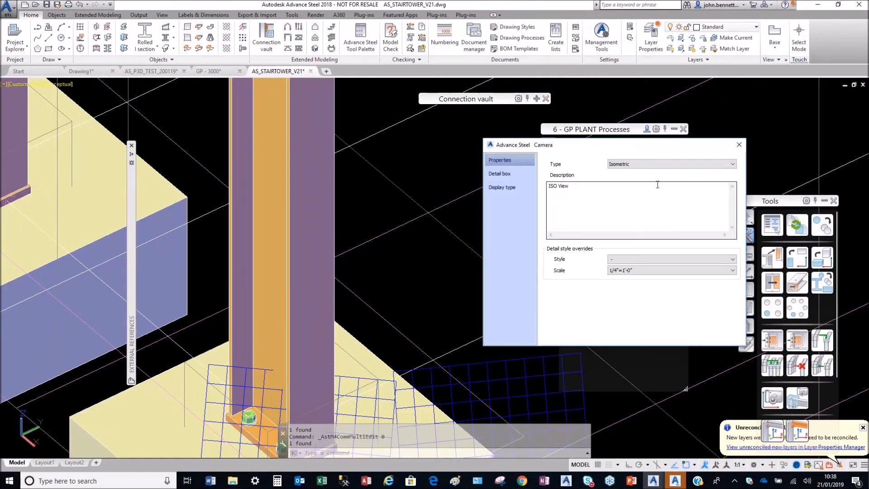
left_click(739, 145)
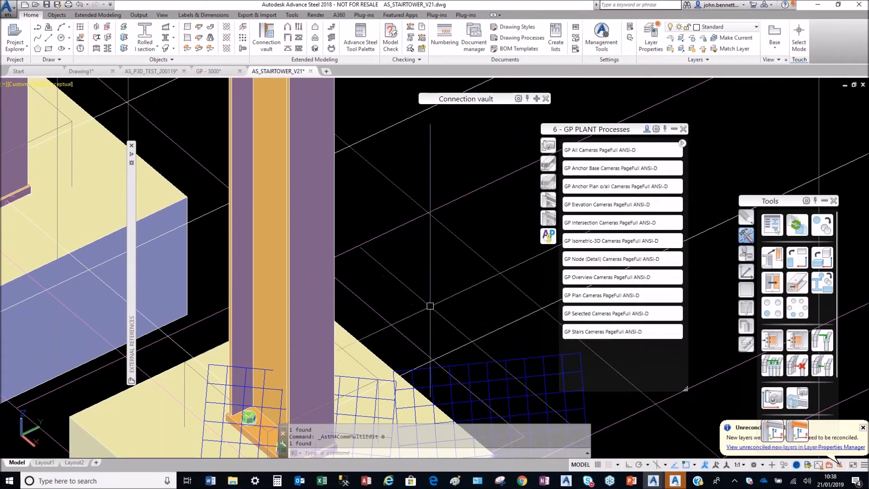
scroll(436, 328, "down", 2)
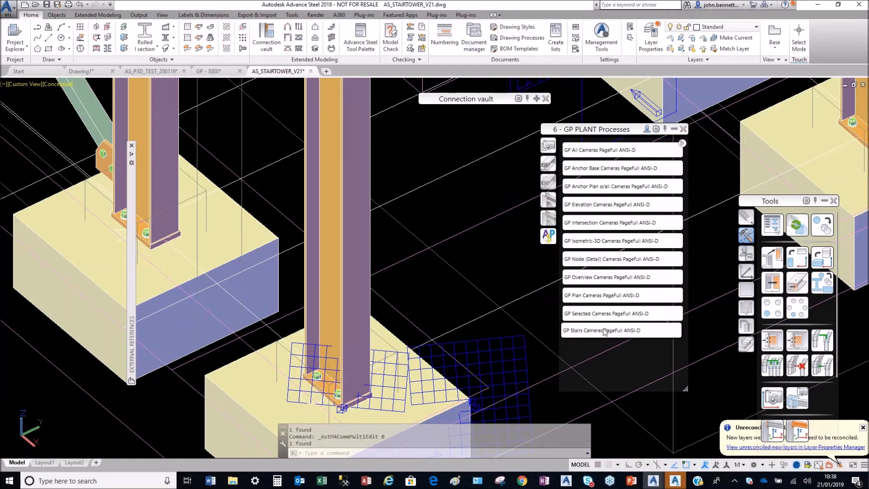
left_click(605, 242)
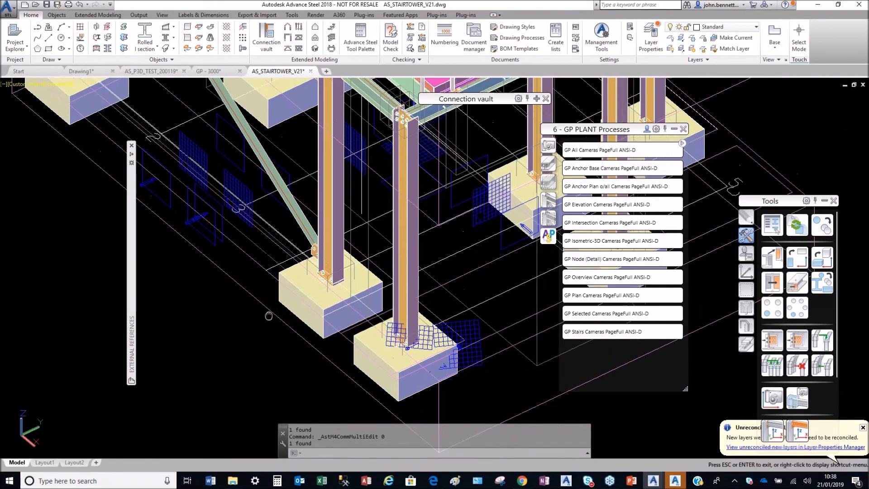
Step: Open the GP - 3047 camera detail of the elevation camera beside grid 2, review the sheet and close it
left_click(194, 273)
right_click(175, 313)
mouse_move(226, 208)
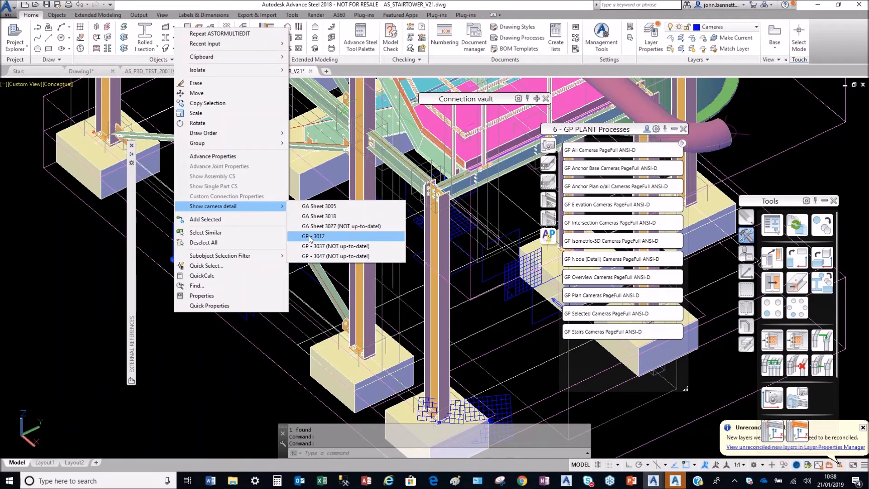
left_click(310, 257)
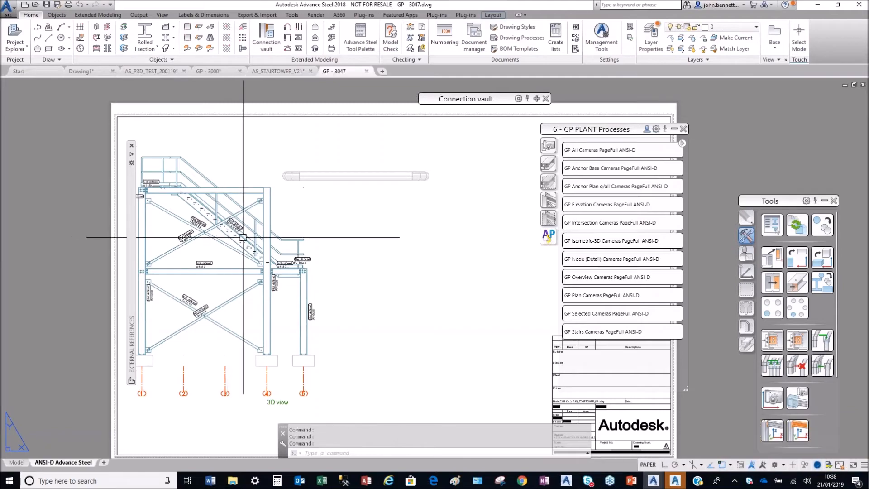
left_click(367, 72)
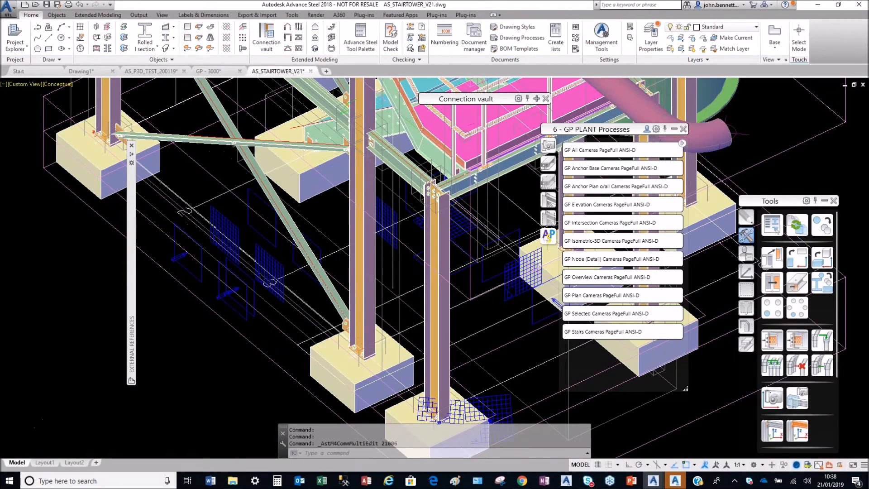
Step: Generate drawing 3051 from the elevation camera beside grid 2 with the GP Selected Cameras PageFull ANSI-D process
scroll(236, 252, "down", 5)
right_click(197, 254)
left_click(213, 259)
scroll(243, 204, "up", 4)
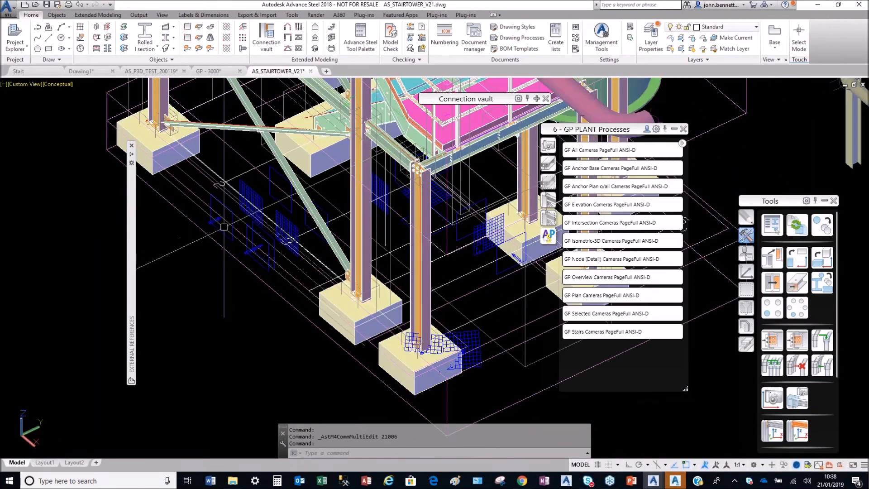
left_click(249, 201)
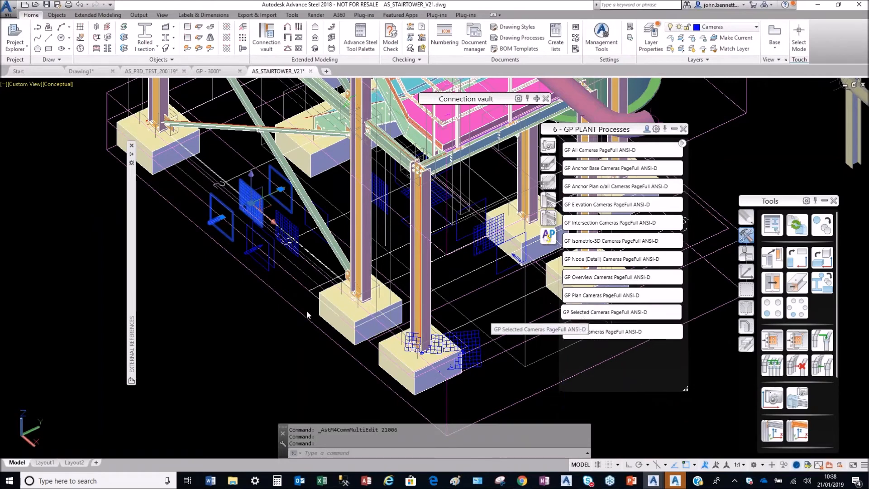
left_click_drag(265, 321, 265, 321)
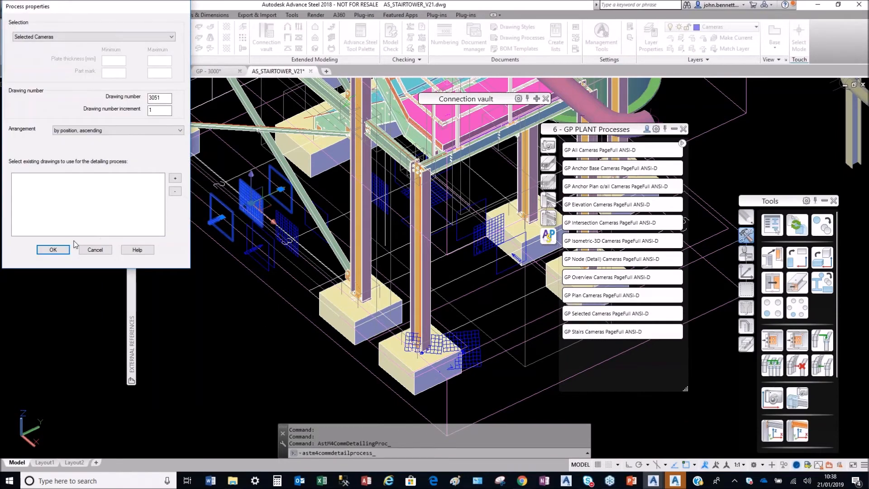
left_click(53, 249)
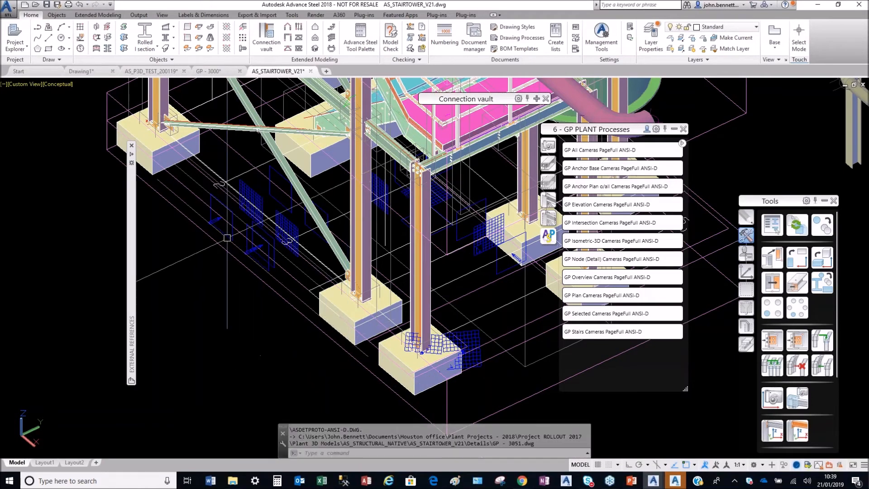
Step: Open the elevation camera's GP - 3051 detail, review the sheet and return to the AS_STAIRTOWER_V21 model
right_click(190, 290)
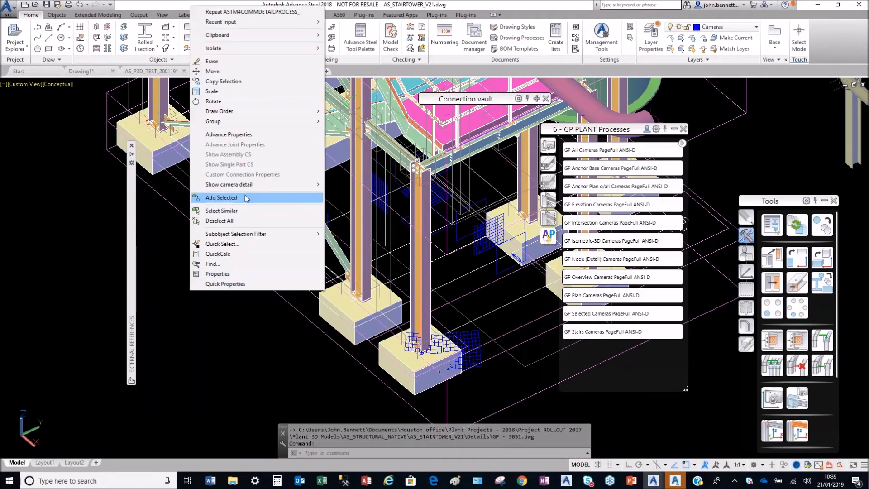
mouse_move(253, 185)
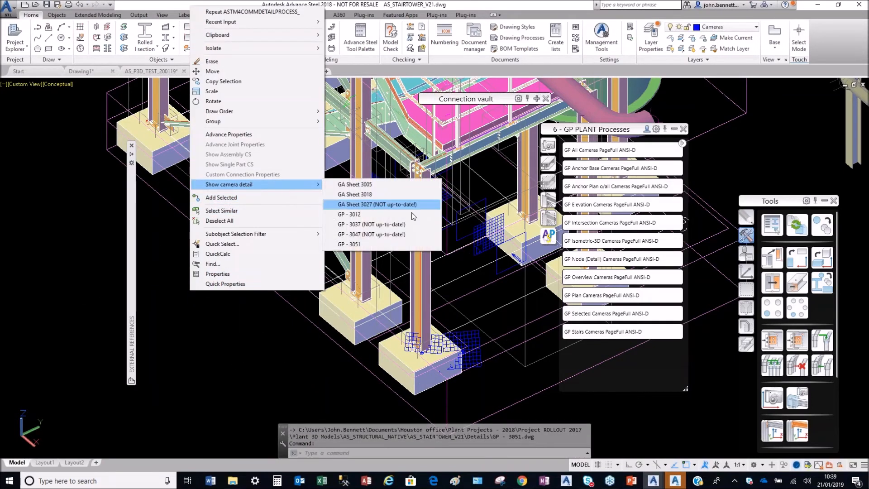
left_click(381, 246)
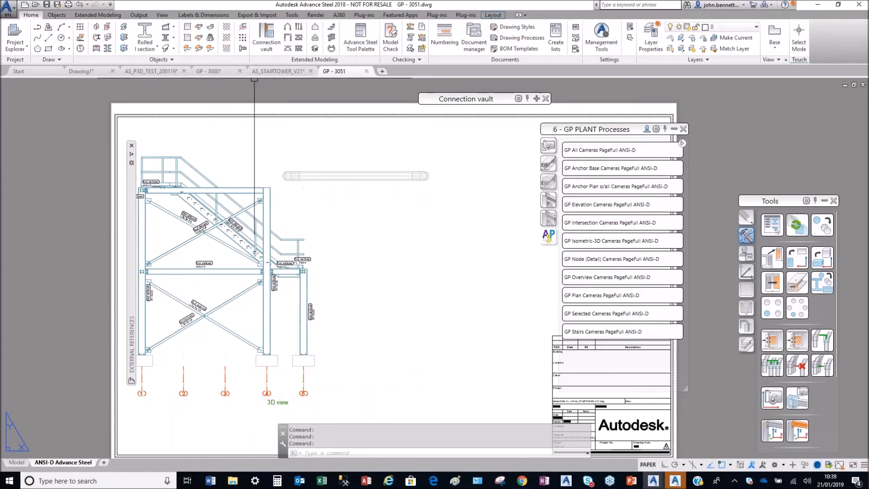
left_click(278, 71)
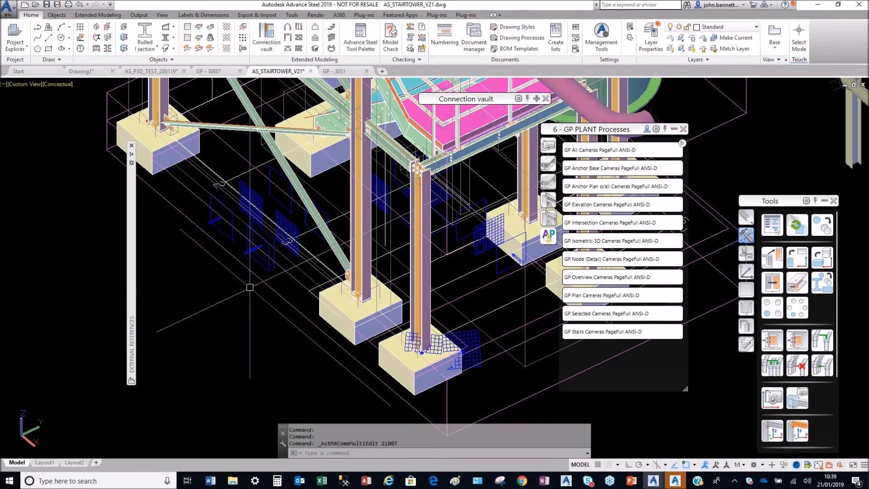
Step: Generate a drawing from the isometric camera at the front column base with the GP Selected Cameras PageFull ANSI-D process
scroll(366, 279, "down", 3)
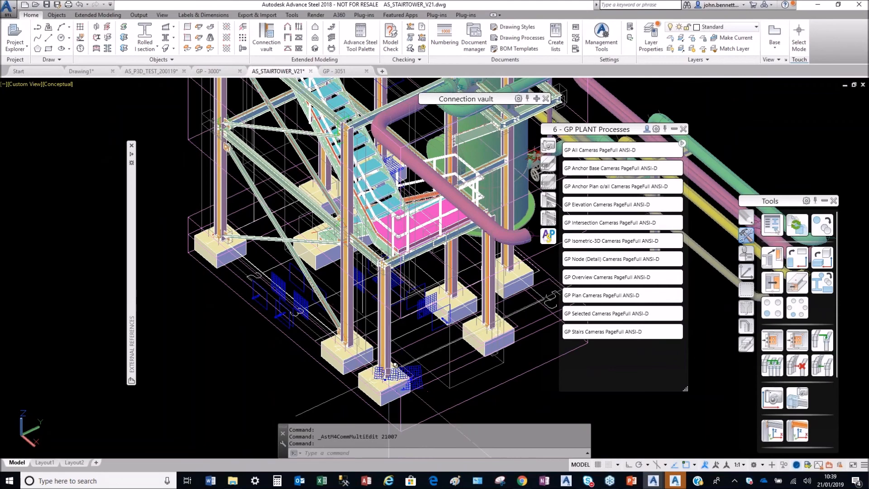
scroll(396, 357, "up", 5)
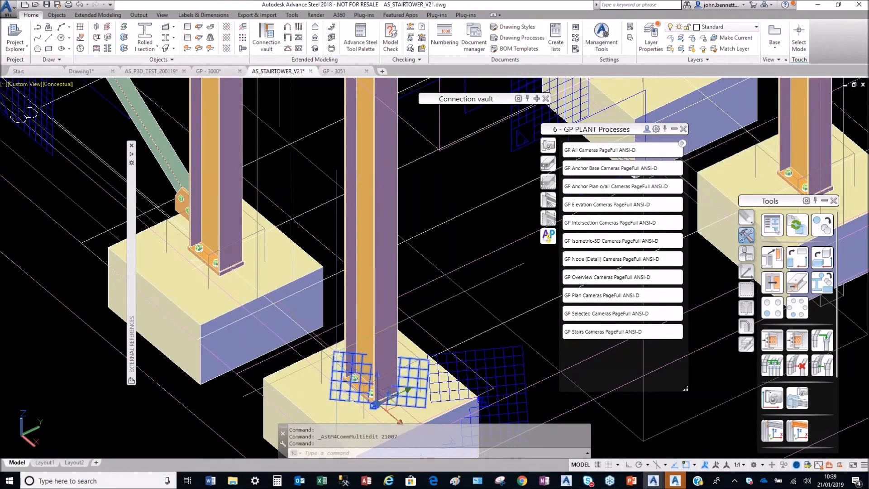
left_click(344, 355)
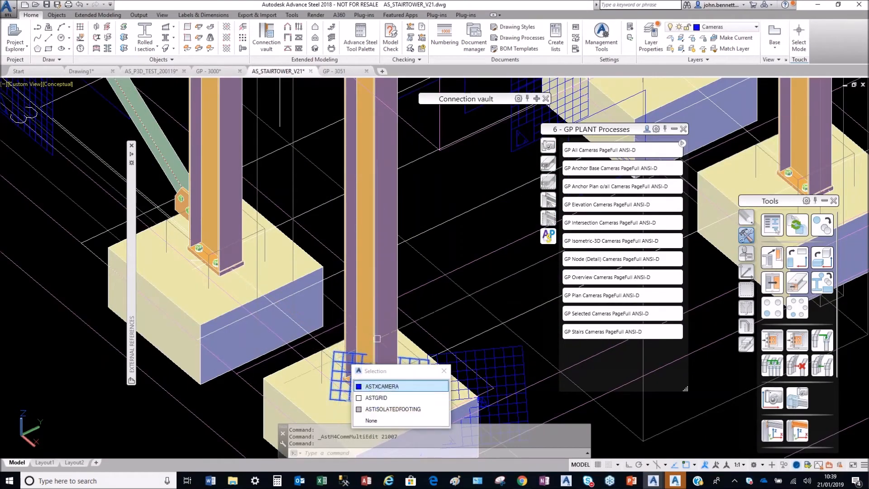
left_click(584, 312)
left_click(66, 250)
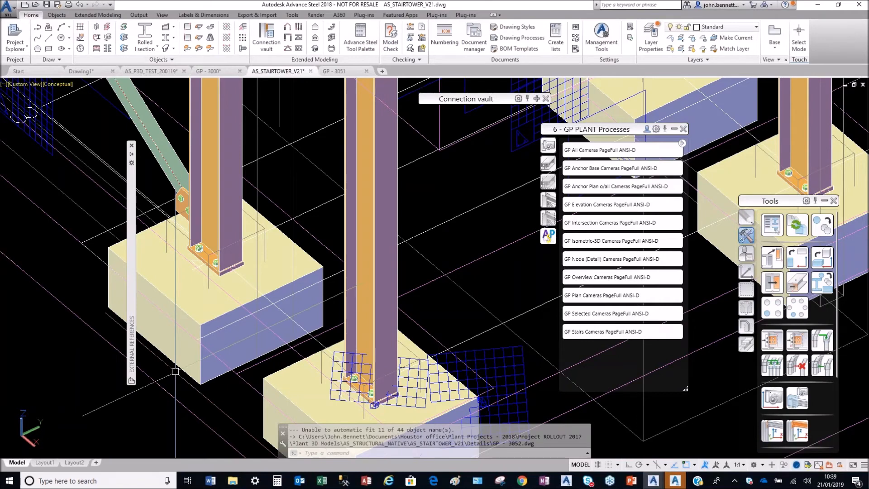
Step: Open the isometric camera's GP - 3052 detail, review the 3D view sheet and return to the stair tower model
left_click(349, 350)
left_click(377, 384)
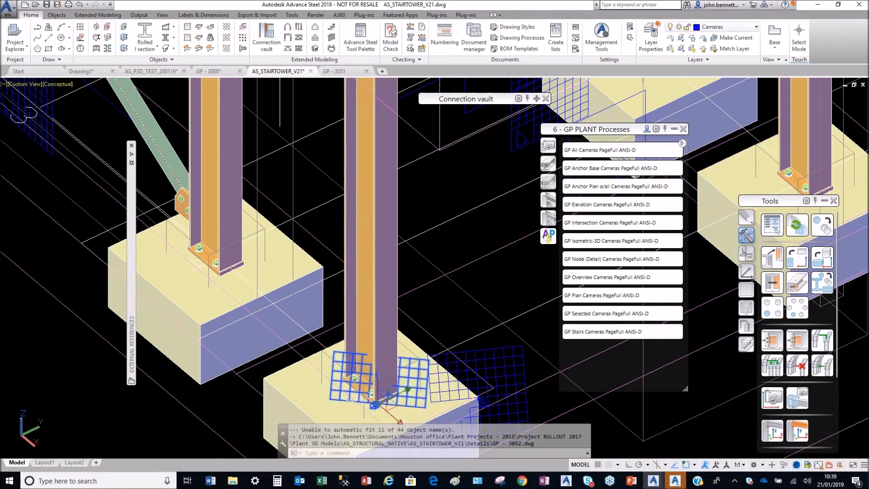
right_click(345, 290)
mouse_move(379, 366)
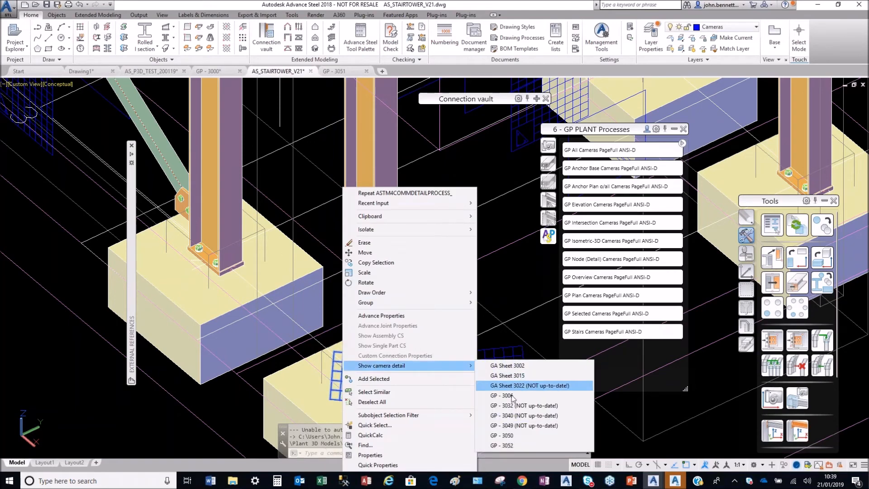
left_click(506, 446)
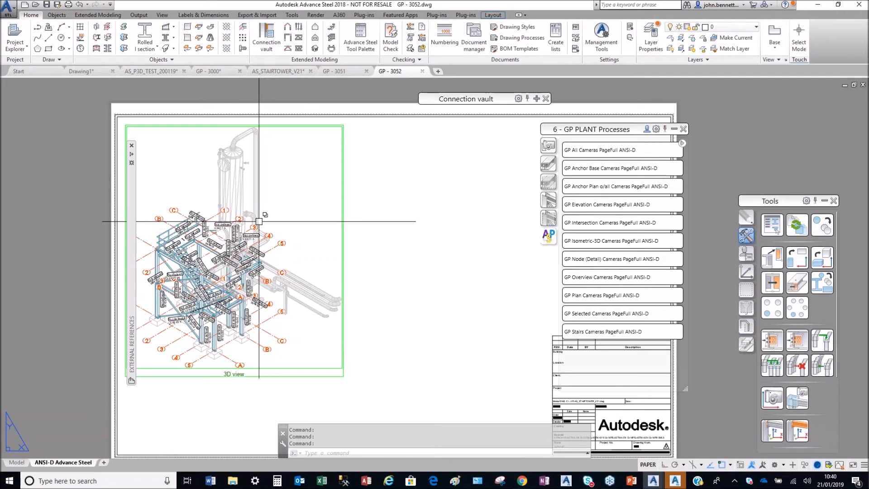
left_click(279, 72)
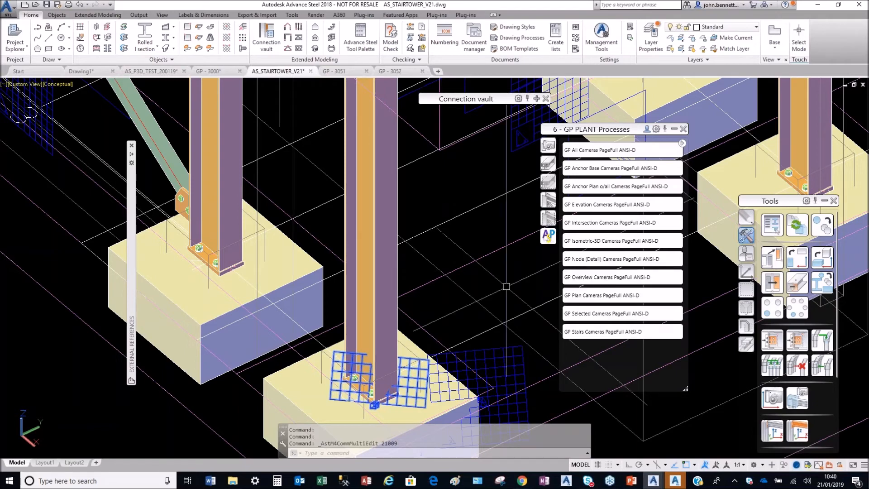
Step: Open the Drawing Process Manager and review the user detail style map 11 - GP Cameras
left_click(139, 16)
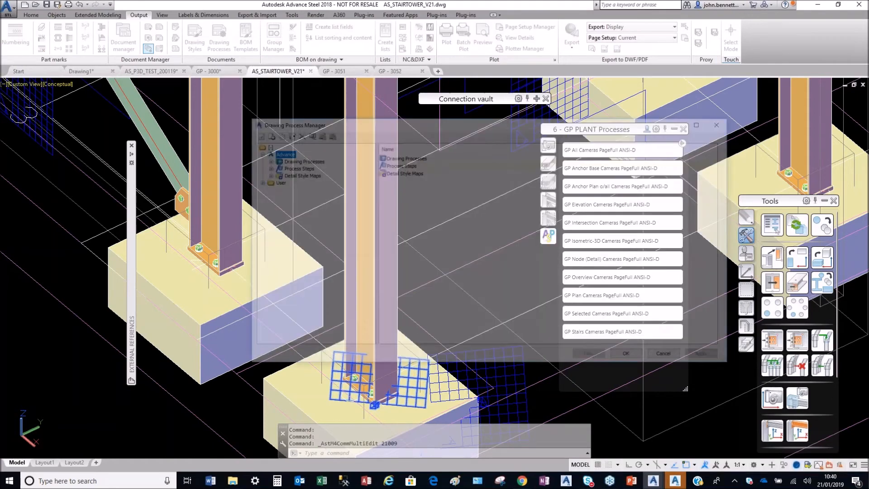
left_click(256, 181)
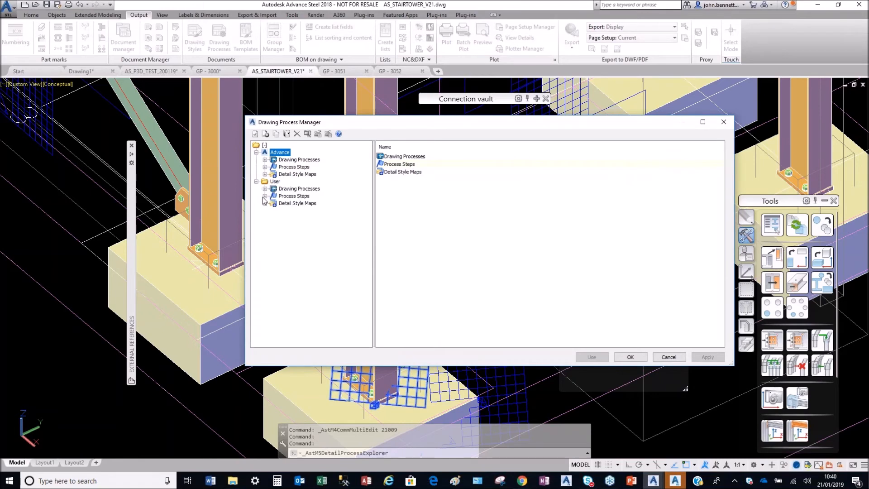
left_click(265, 203)
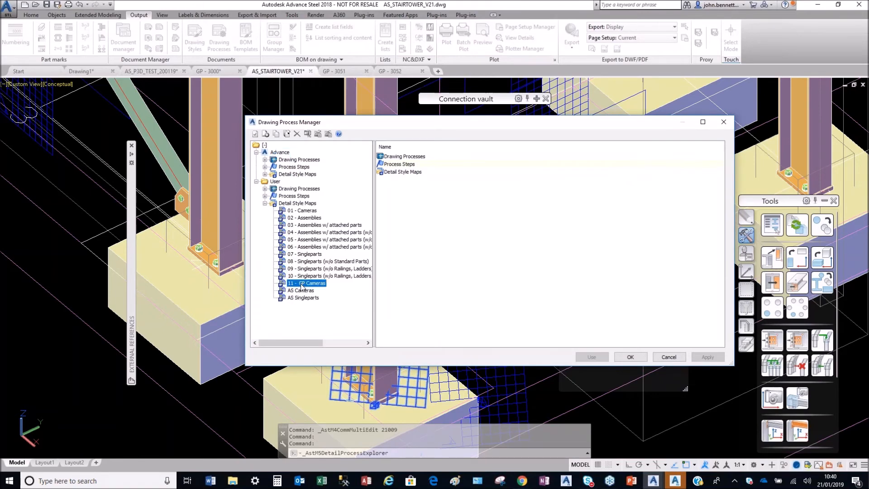
left_click(301, 283)
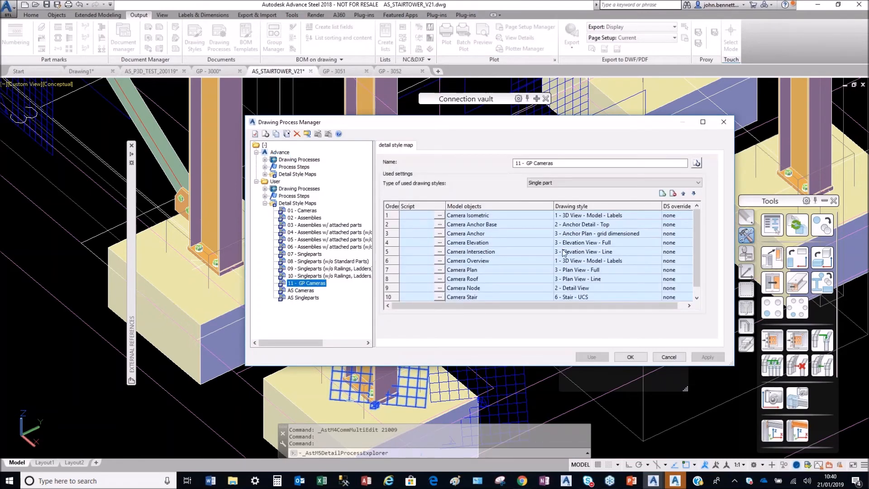
Step: Review the main definition of the user GP Isometric-3D Cameras PageFull ANSI-D drawing process and close the Drawing Process Manager
left_click(265, 195)
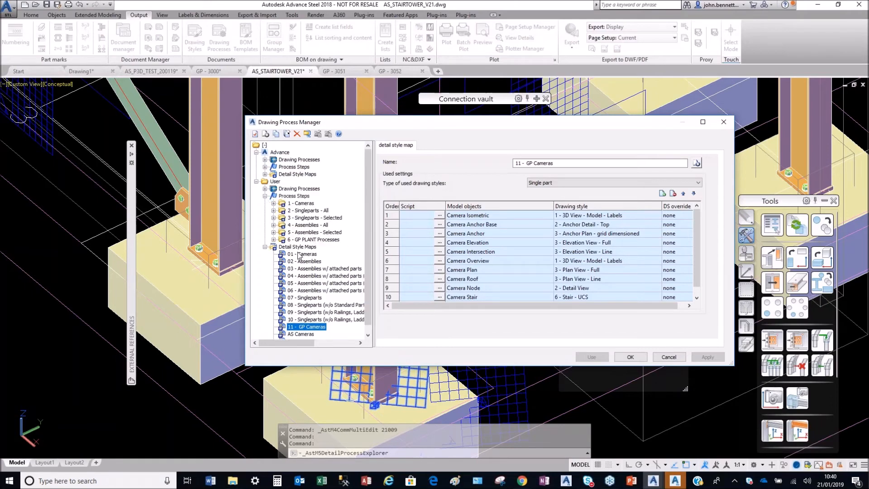
left_click(265, 189)
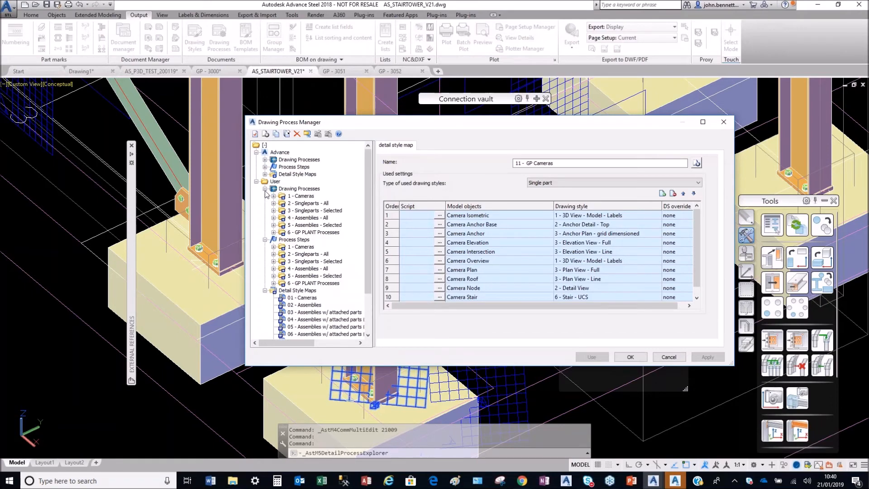
left_click(283, 232)
double_click(282, 234)
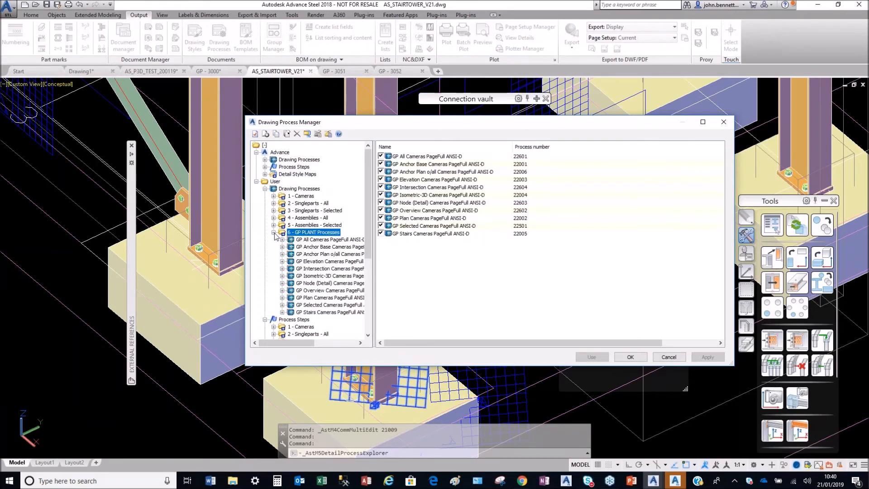
left_click(311, 276)
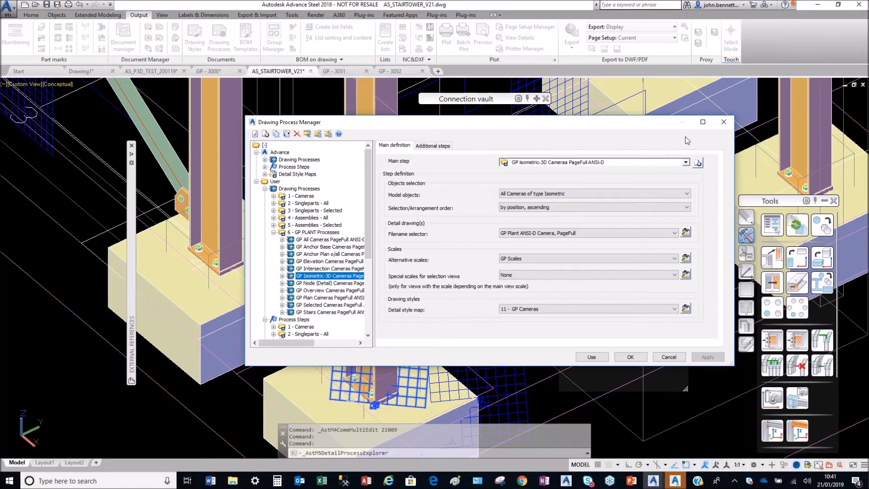
left_click(722, 126)
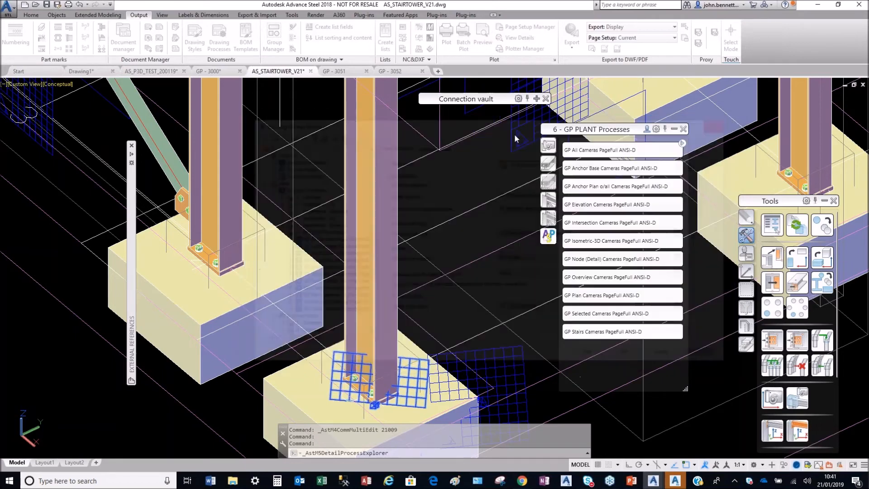
Step: Run the user GP Plant process suite on the stair tower model from the Processes suites explorer
scroll(311, 220, "down", 2)
scroll(311, 220, "down", 3)
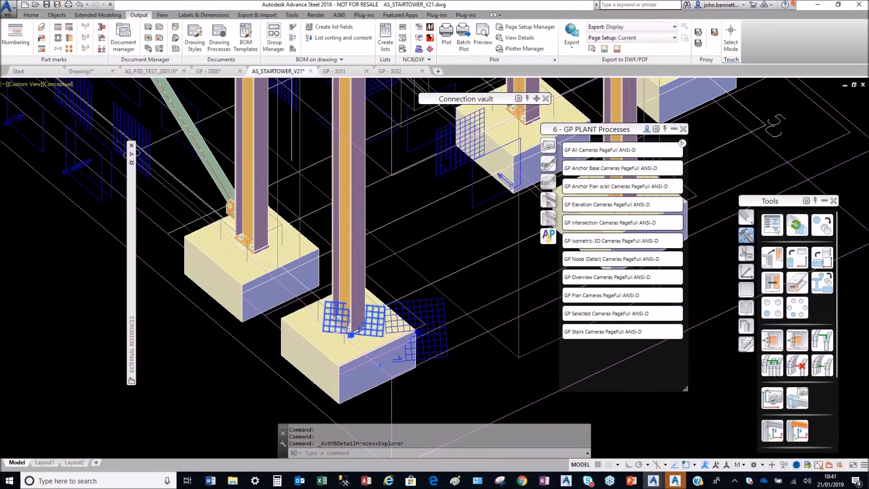
left_click(161, 49)
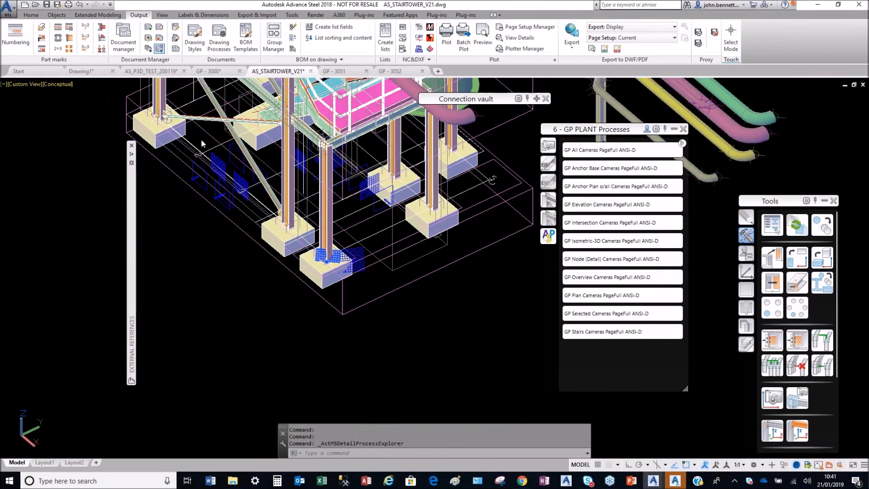
left_click(268, 261)
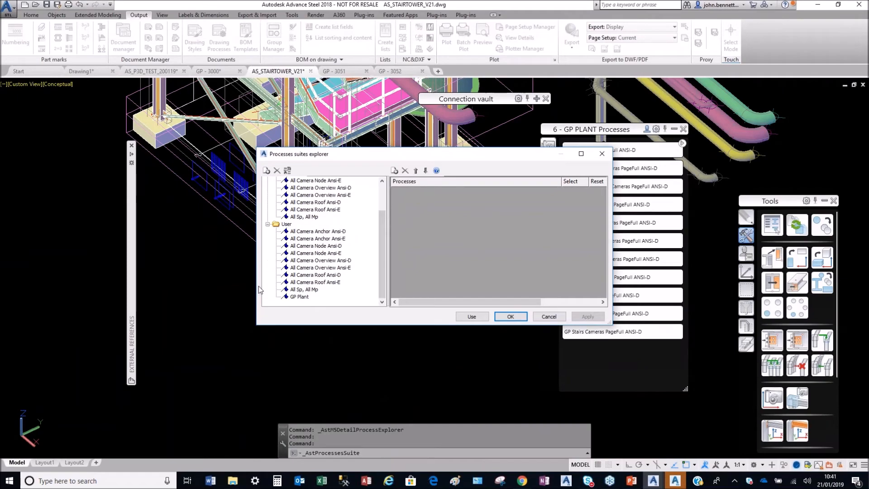
left_click(294, 296)
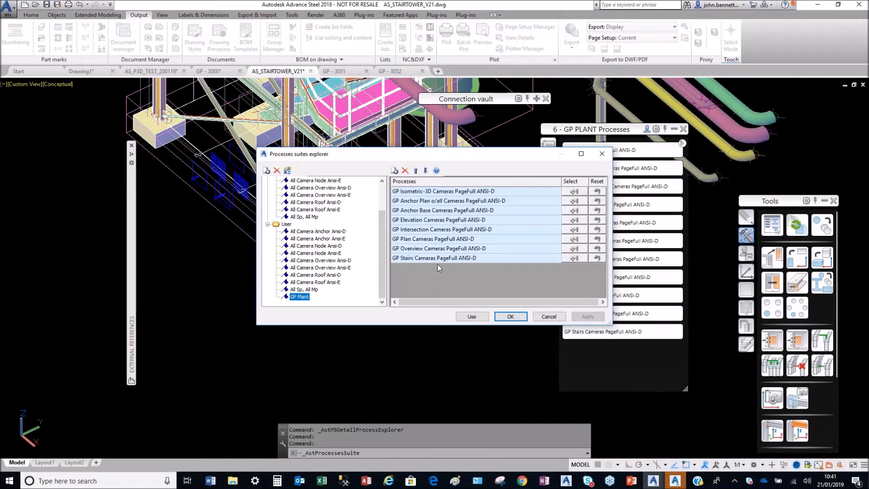
left_click(469, 316)
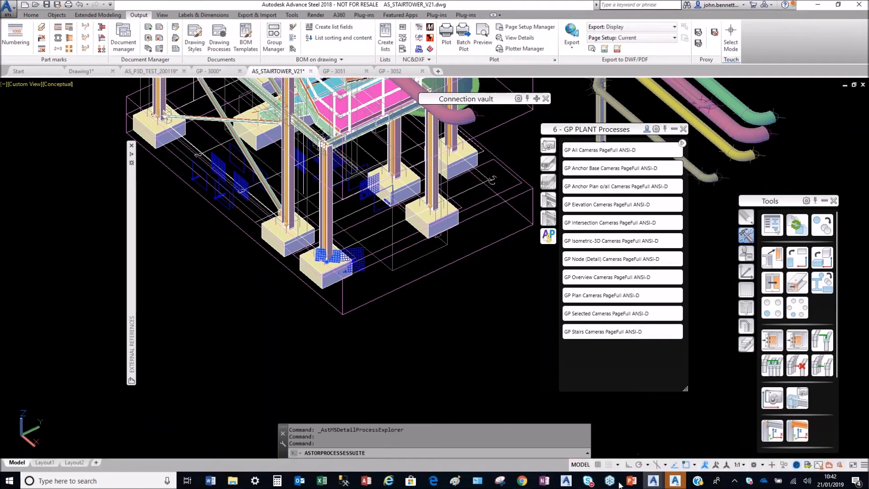
Step: Switch to AutoCAD Plant 3D and expand the AS_STRUCTURAL_NATIVE folder under the project's Plant 3D Drawings
left_click(676, 481)
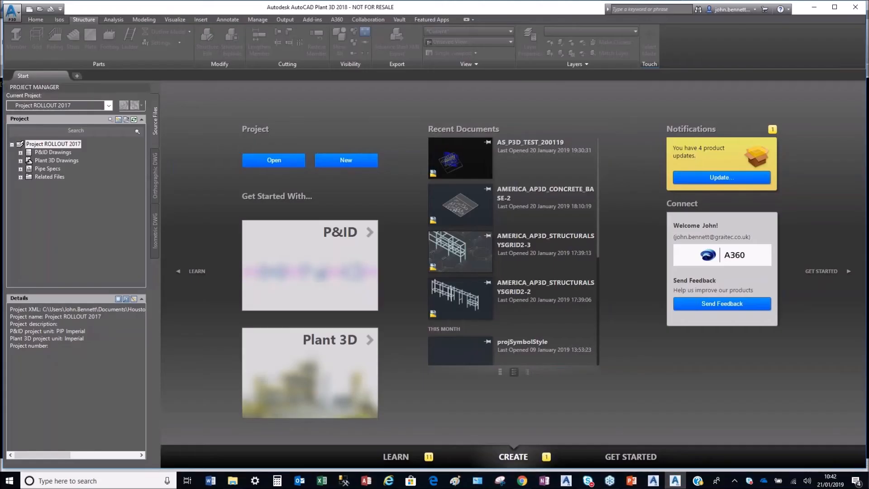
left_click(19, 153)
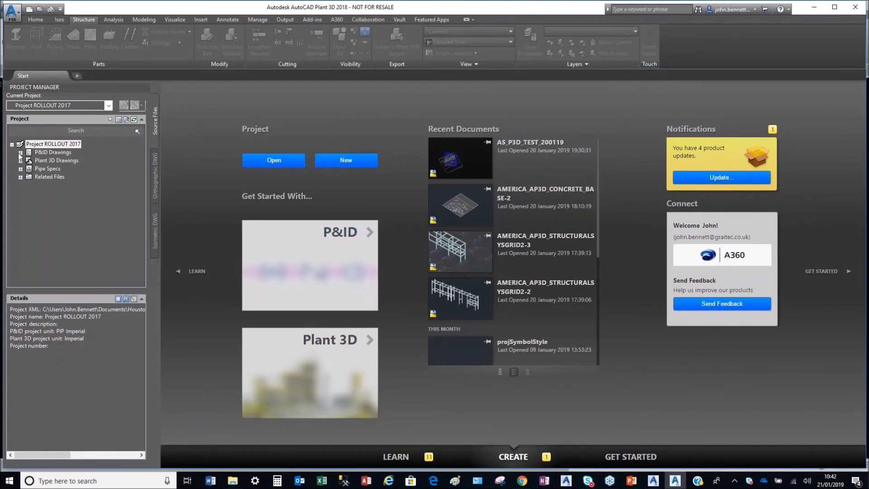
left_click(19, 161)
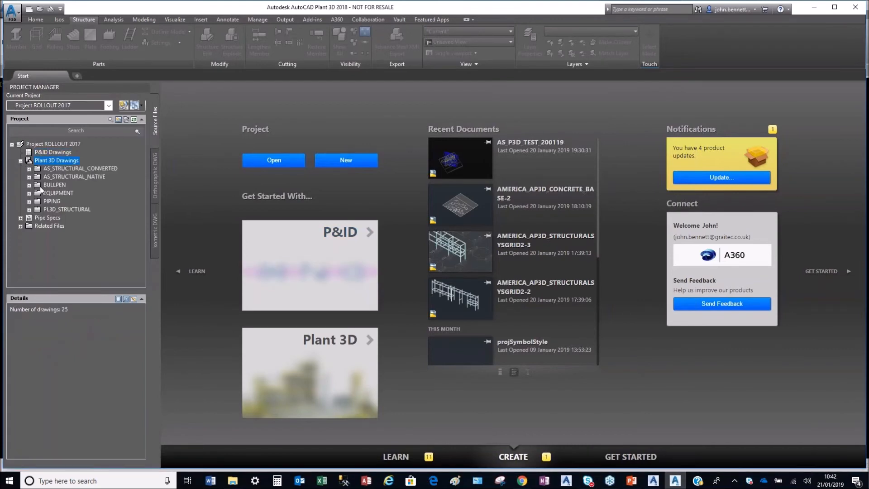
left_click(29, 177)
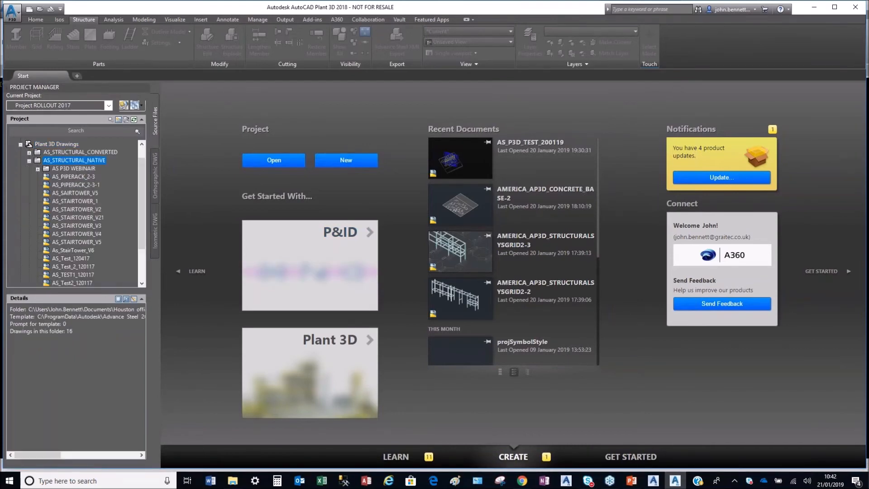
left_click(75, 219)
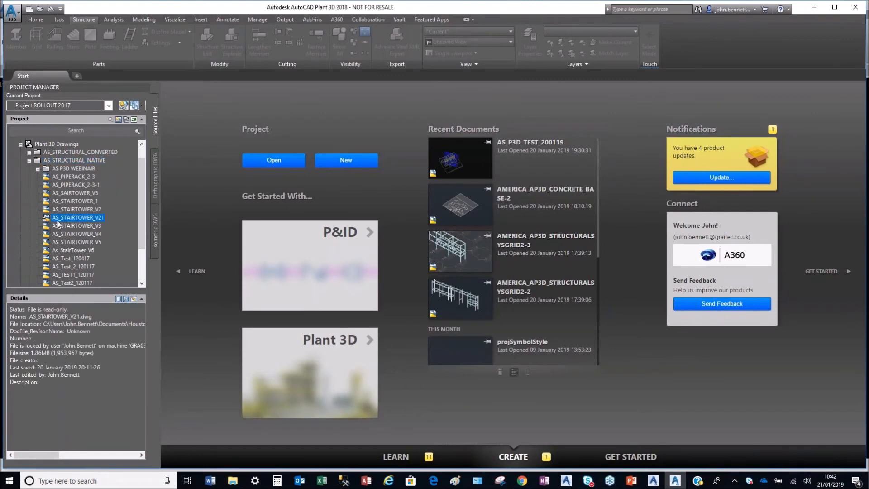
double_click(72, 217)
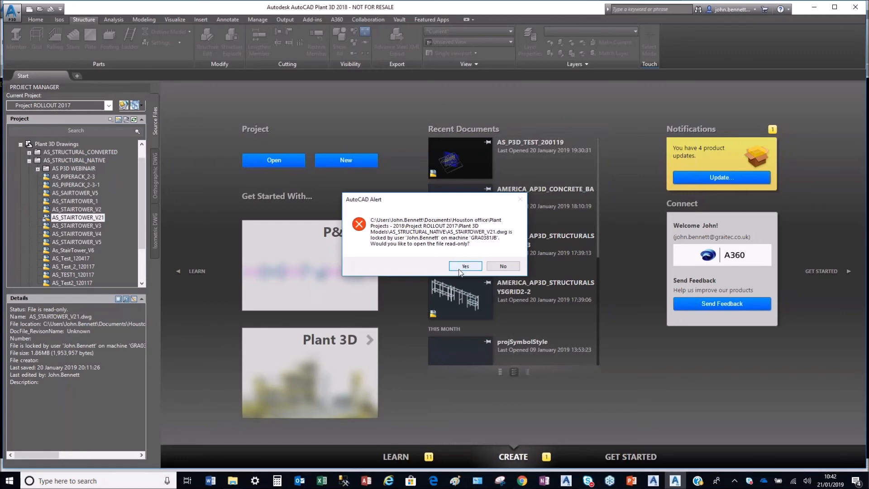
left_click(505, 267)
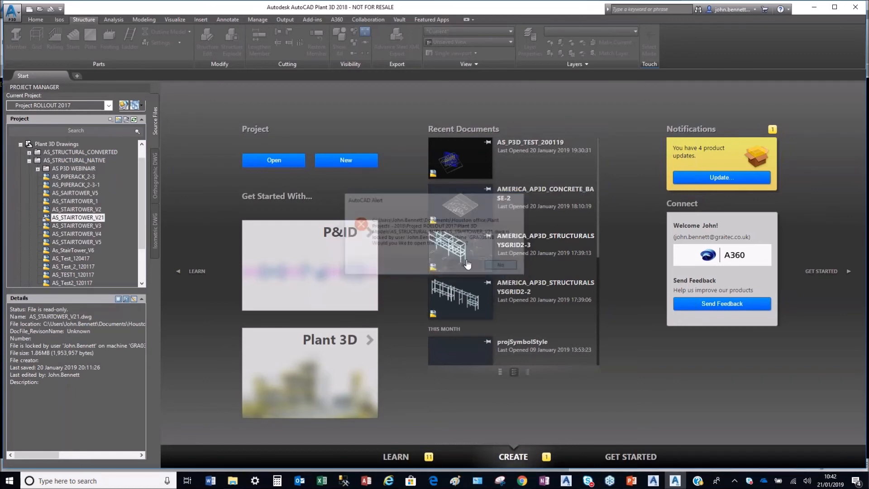
Step: Open the AS_STAIRTOWER_V2 drawing from the AS_STRUCTURAL_NATIVE folder
left_click(82, 209)
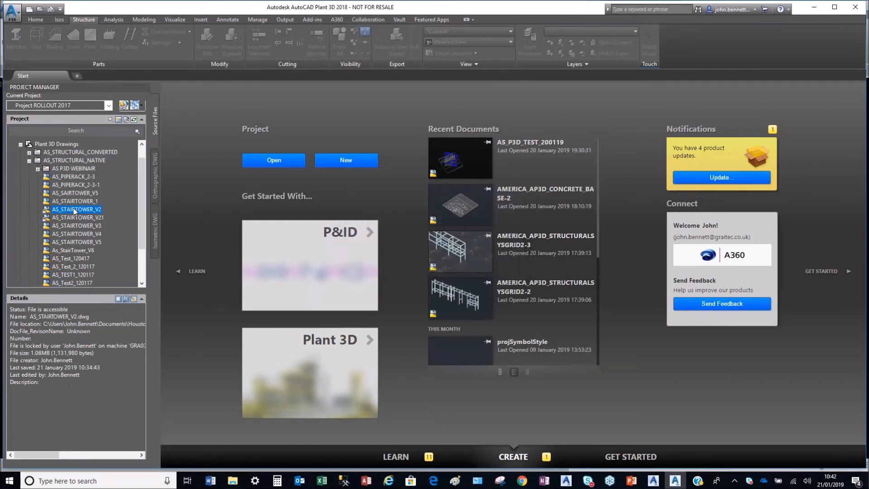
double_click(71, 213)
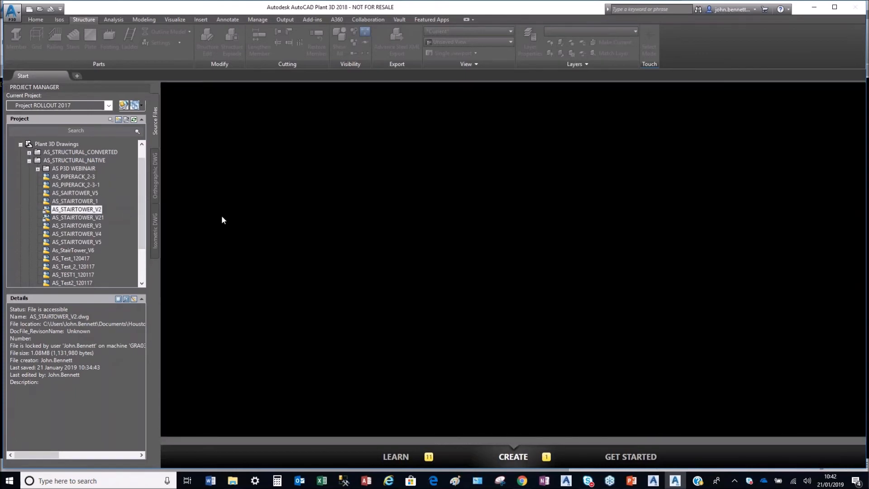
Step: Switch back to the AS_STAIRTOWER_V21 model in Advance Steel and review the process run's messages in the command history
mouse_move(652, 480)
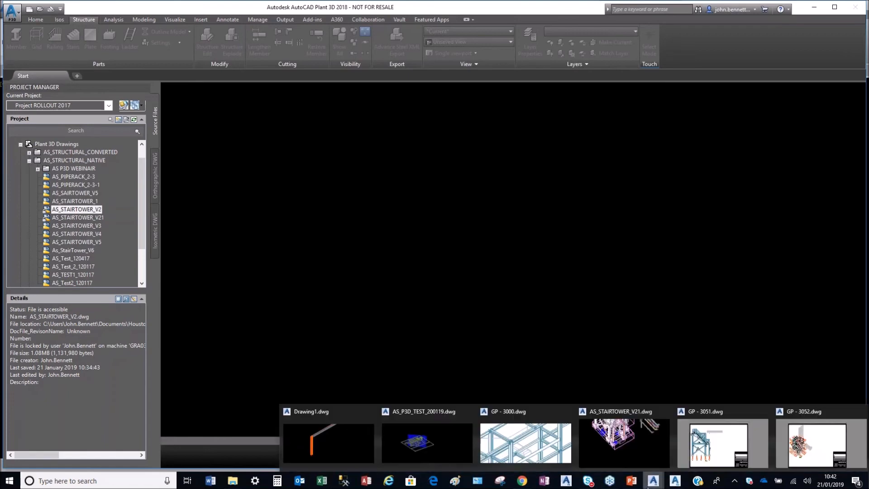
left_click(634, 449)
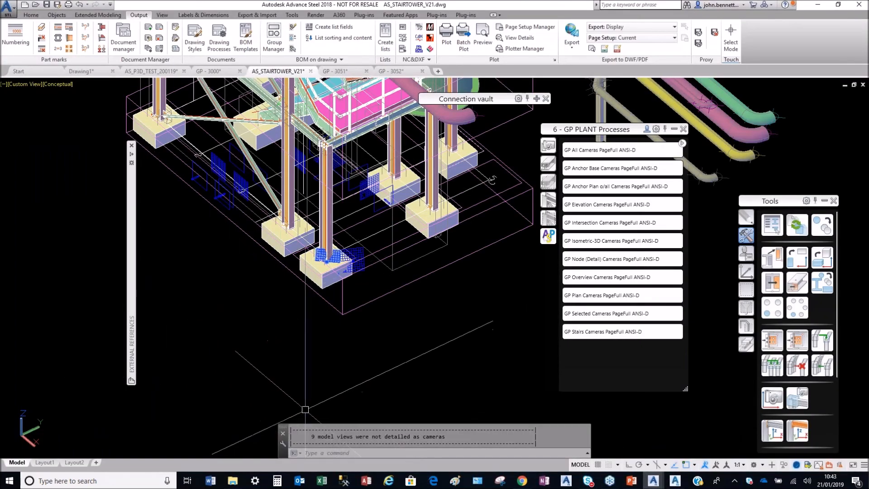
key("F2")
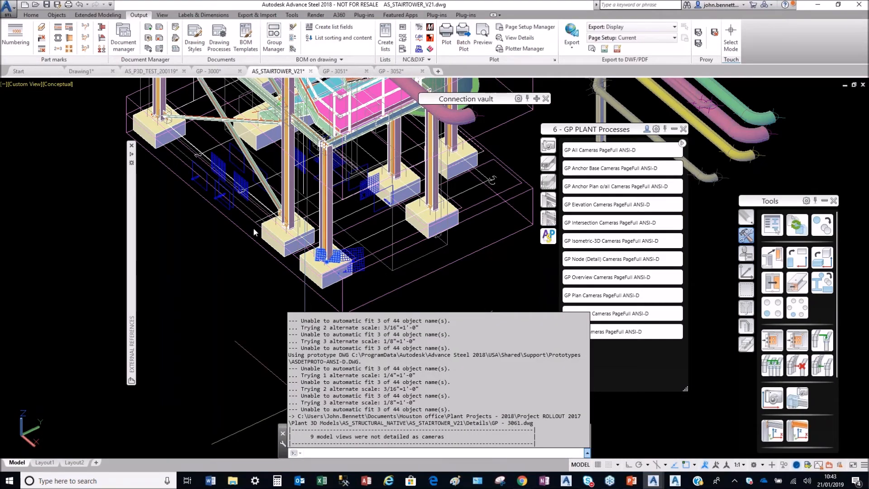
left_click(210, 264)
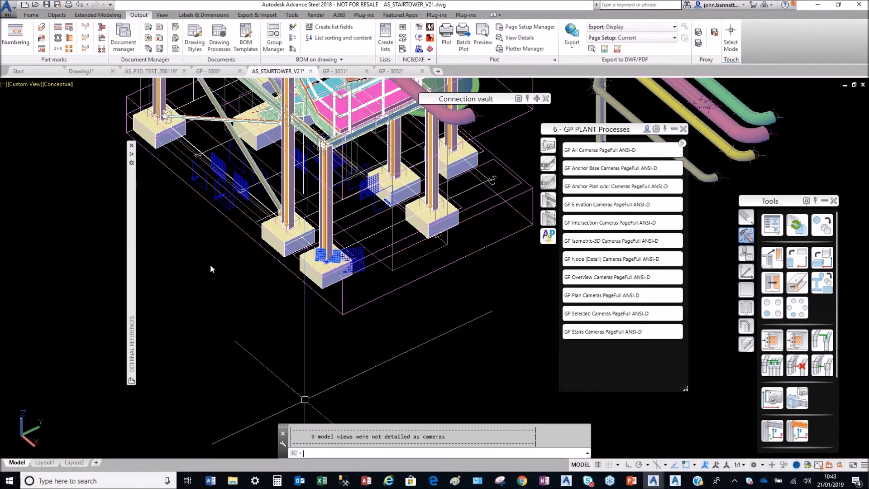
Step: Open the Document Manager, list the up-to-date details and select GP - 3053.dwg
left_click(113, 46)
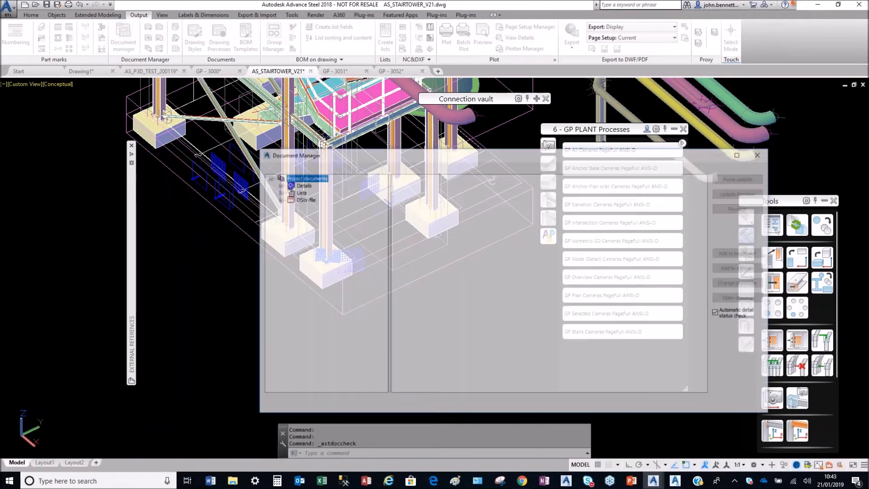
left_click(278, 186)
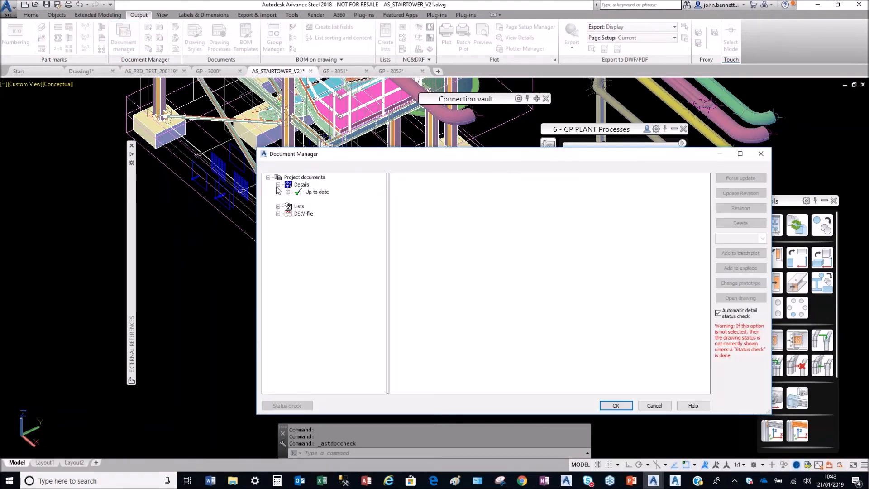
left_click(288, 192)
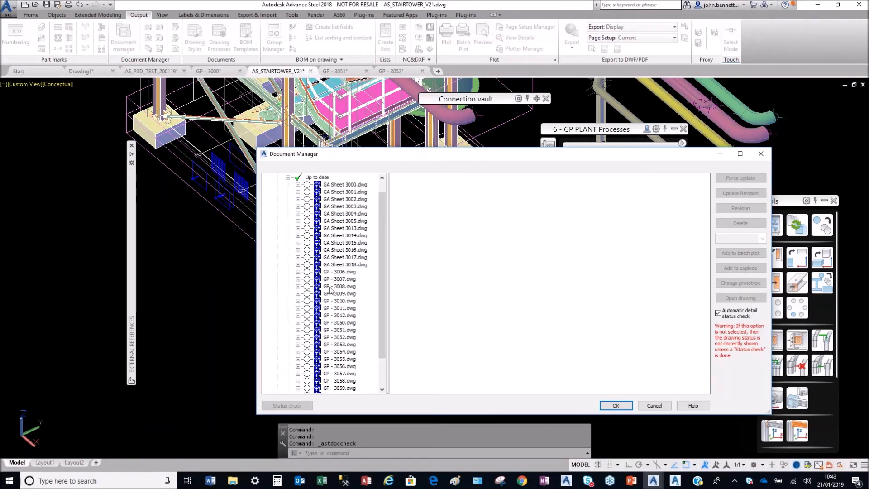
scroll(328, 349, "down", 1)
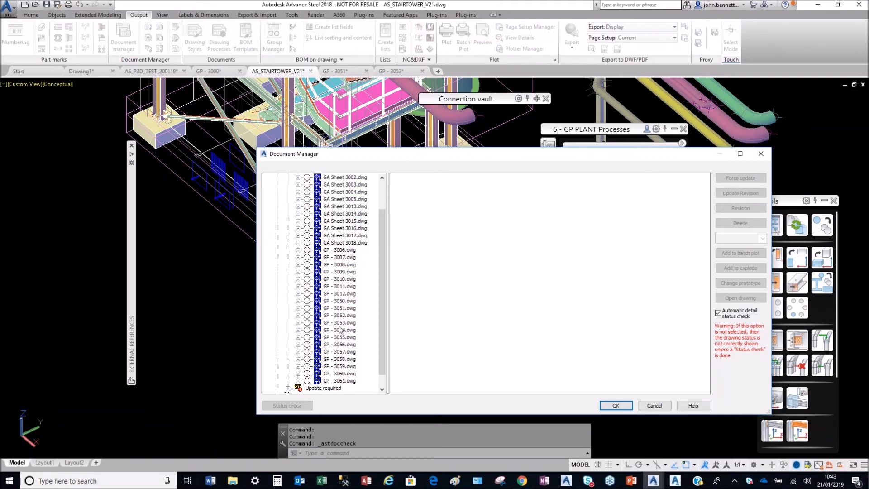
left_click(339, 322)
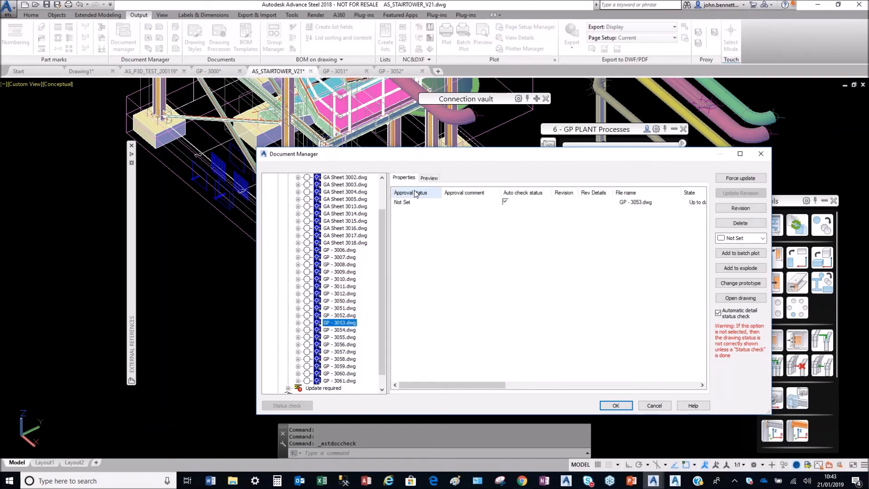
Step: Preview the GP - 3053, GP - 3054 and GP - 3055 details in the Document Manager
left_click(420, 177)
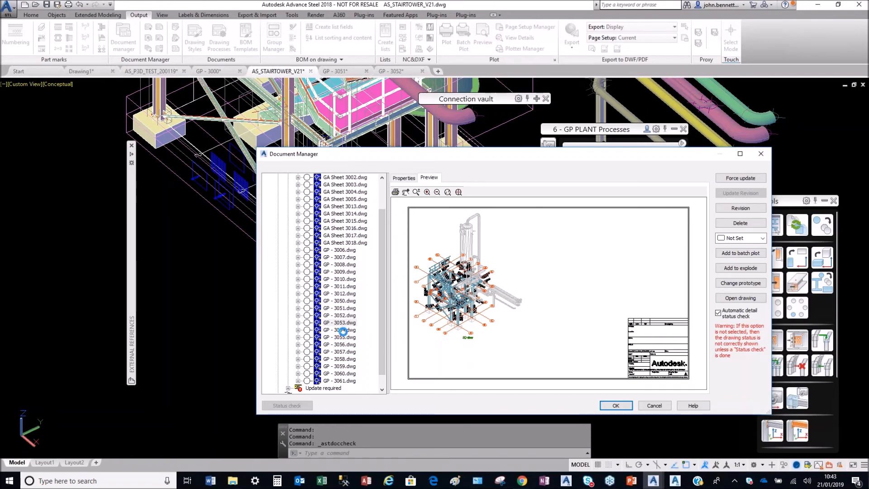
left_click(342, 330)
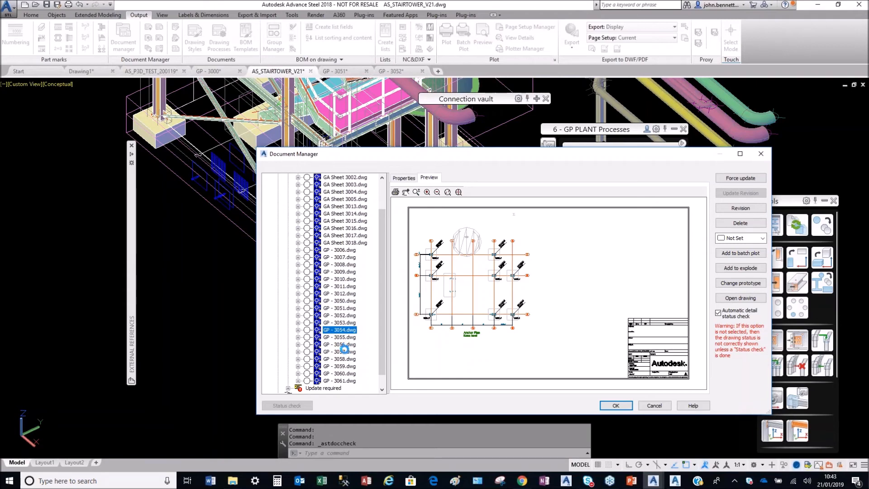
key("Down")
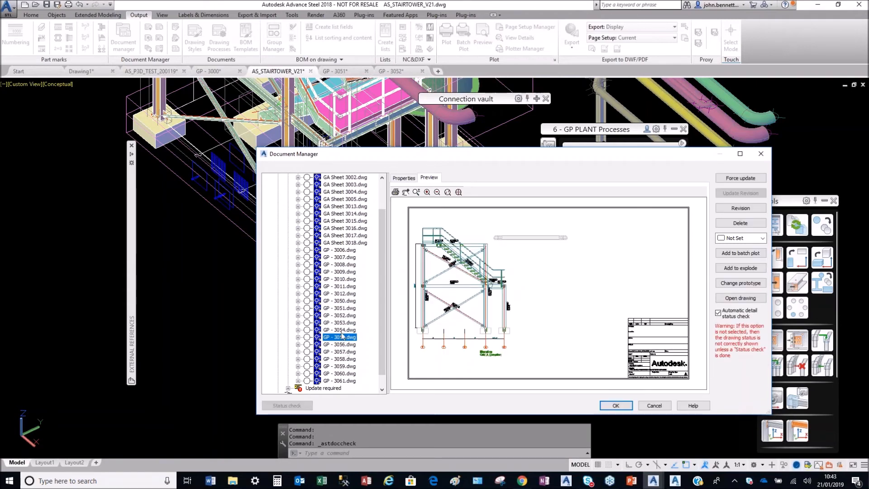
left_click(340, 330)
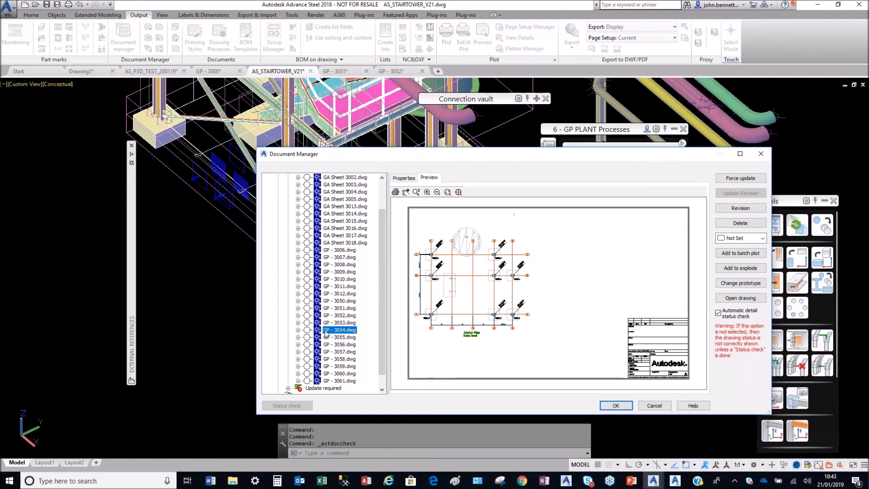
Step: Open the GP - 3054 detail drawing and examine the anchor plan's base plate labels and grid dimensions
left_click(741, 298)
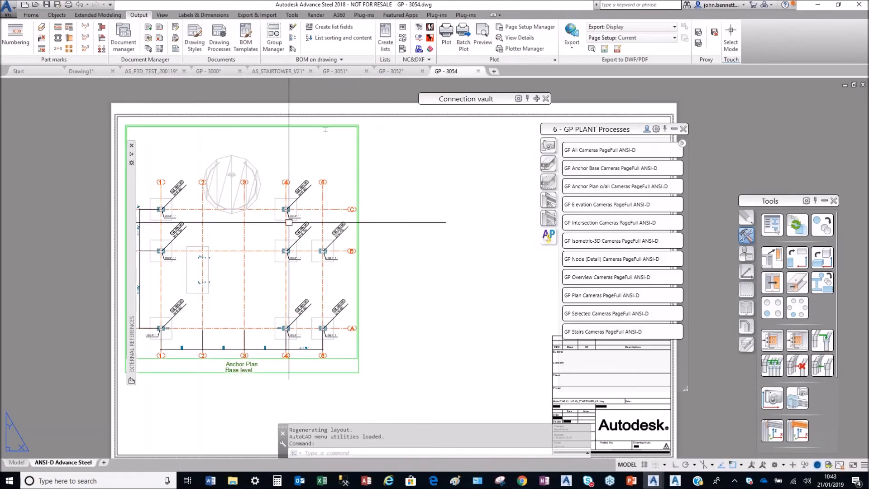
left_click(195, 16)
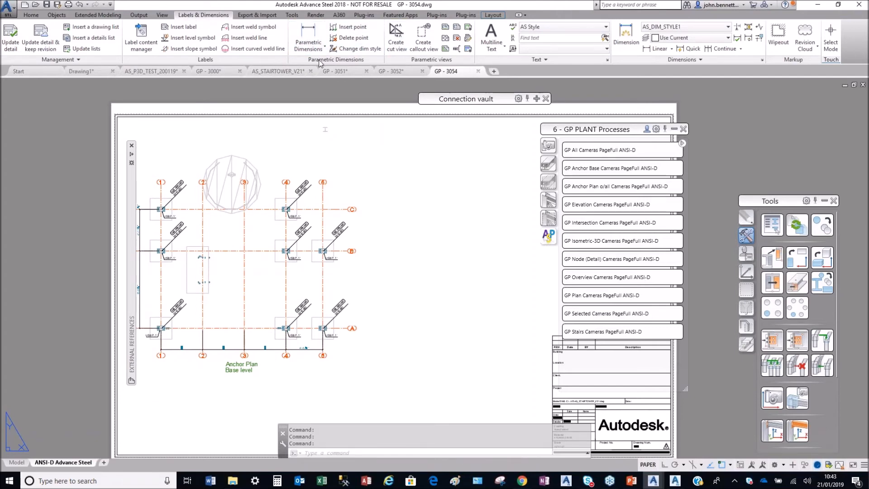
scroll(168, 210, "up", 6)
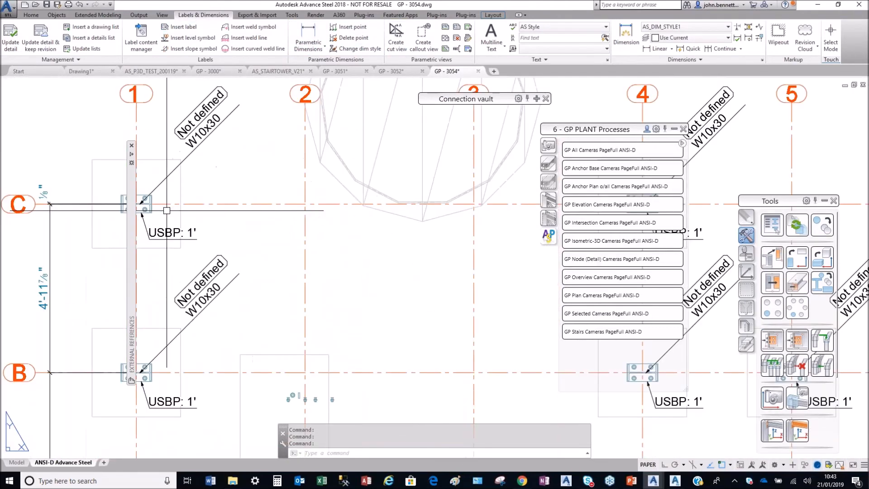
middle_click_drag(212, 203, 349, 213)
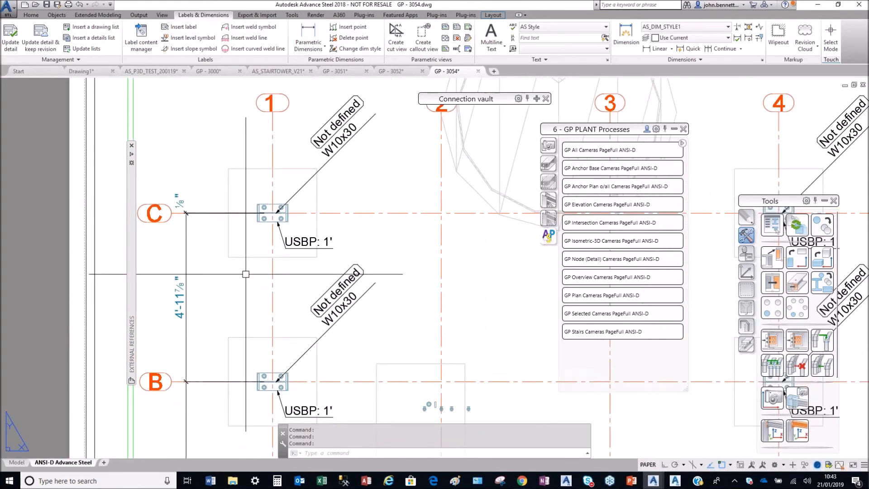
scroll(245, 273, "down", 2)
scroll(245, 274, "down", 2)
mouse_move(293, 280)
middle_mouse_down()
mouse_move(261, 196)
mouse_move(250, 191)
middle_mouse_up()
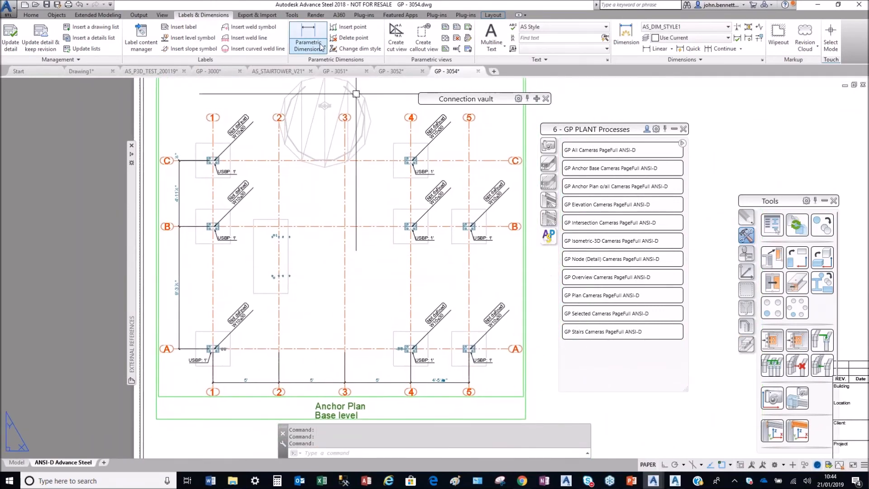
Step: Place a horizontal parametric dimension from grid line 1 to grid line 2 above the anchor plan's grid bubbles
left_click(302, 48)
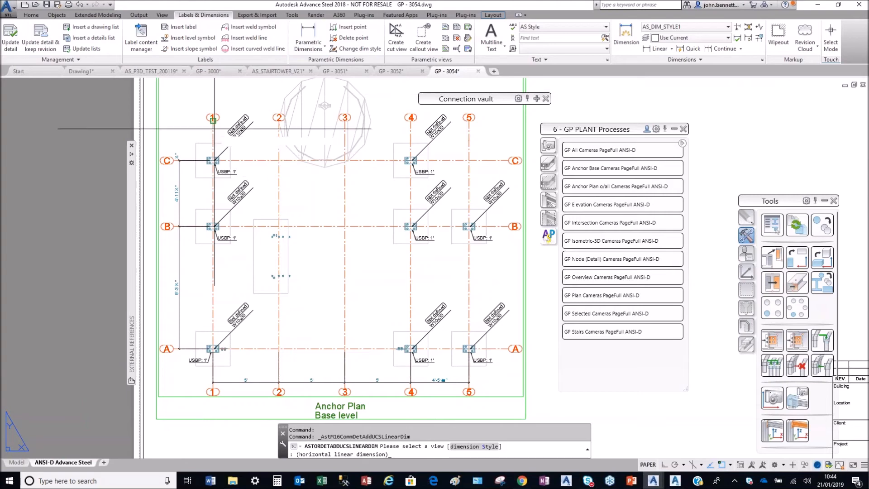
left_click(213, 128)
scroll(210, 120, "up", 5)
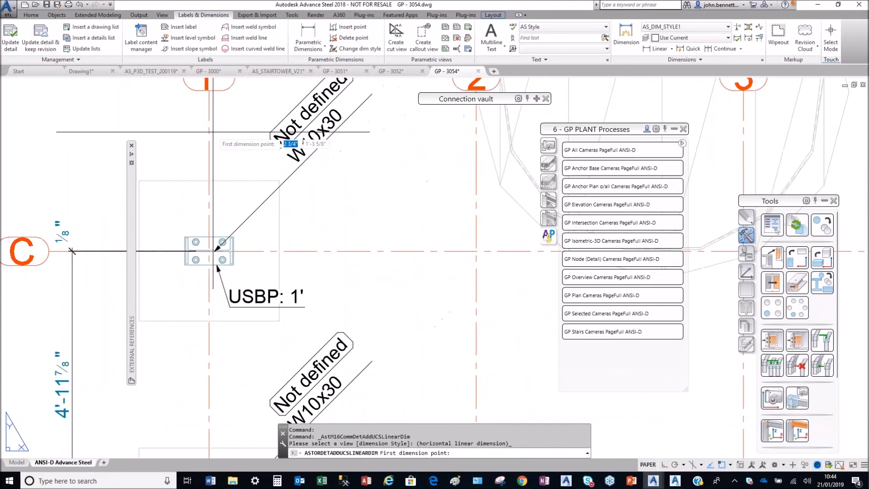
left_click(209, 95)
middle_click_drag(371, 133, 259, 204)
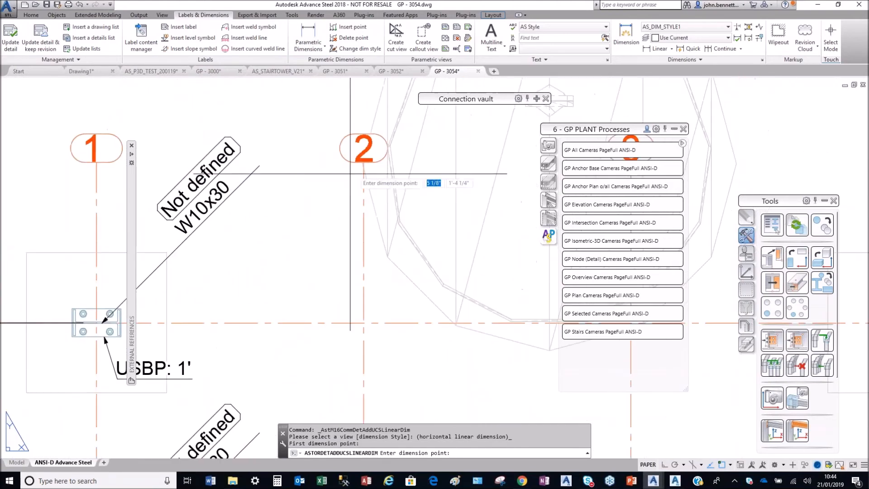
scroll(364, 166, "up", 4)
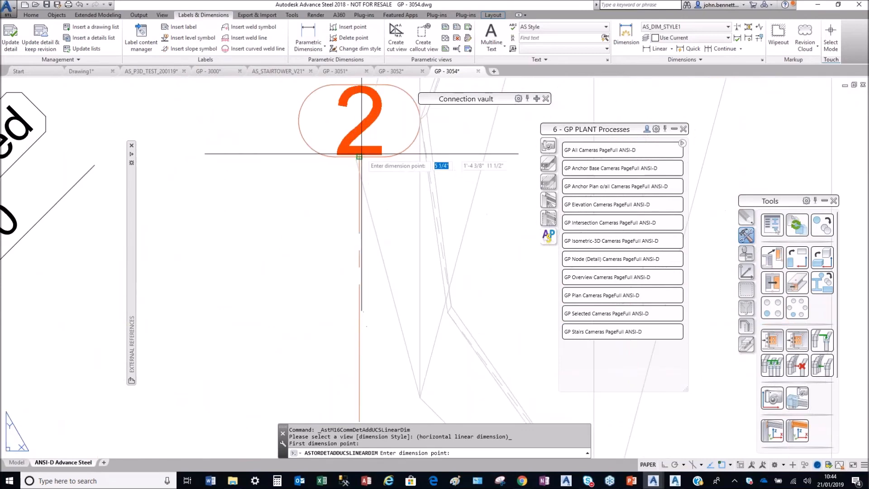
left_click(359, 157)
scroll(360, 158, "down", 5)
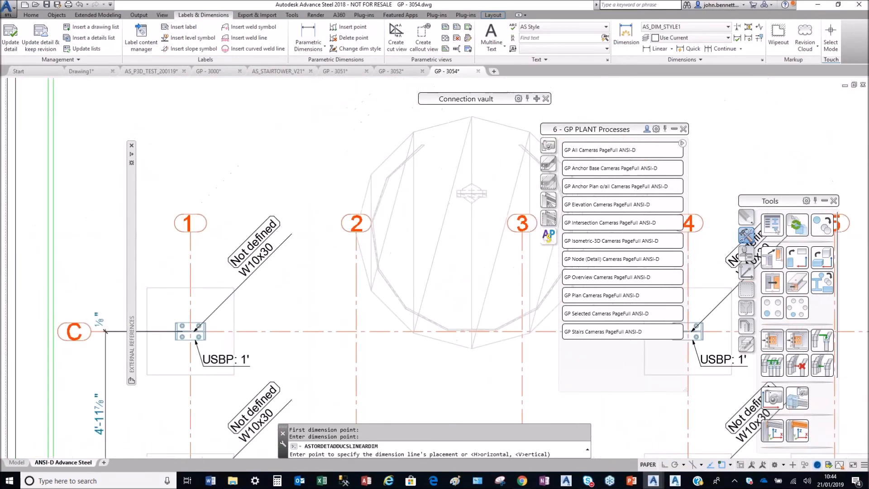
left_click(277, 174)
Step: Extend the horizontal dimension chain above the anchor plan to grid lines 3, 4 and 5
scroll(265, 186, "down", 2)
middle_click_drag(376, 212, 302, 207)
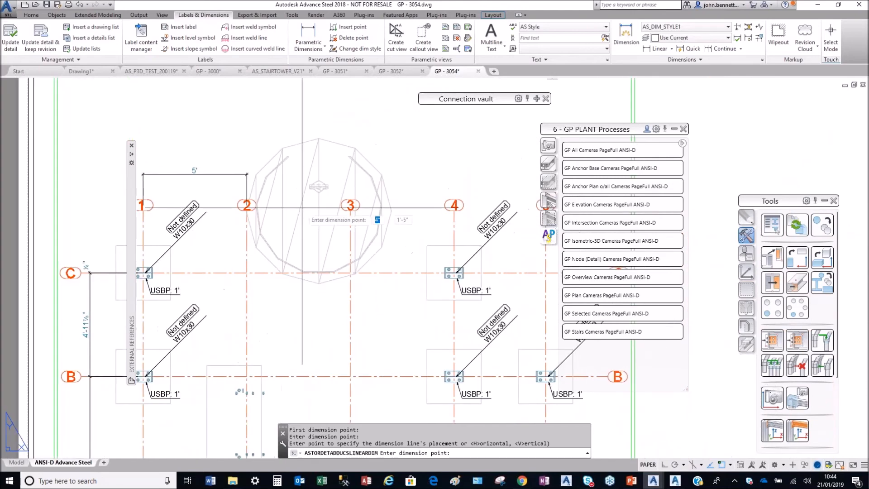
scroll(352, 205, "up", 2)
scroll(356, 206, "up", 4)
left_click(330, 227)
scroll(407, 207, "down", 4)
middle_click_drag(399, 208, 203, 202)
left_click(346, 217)
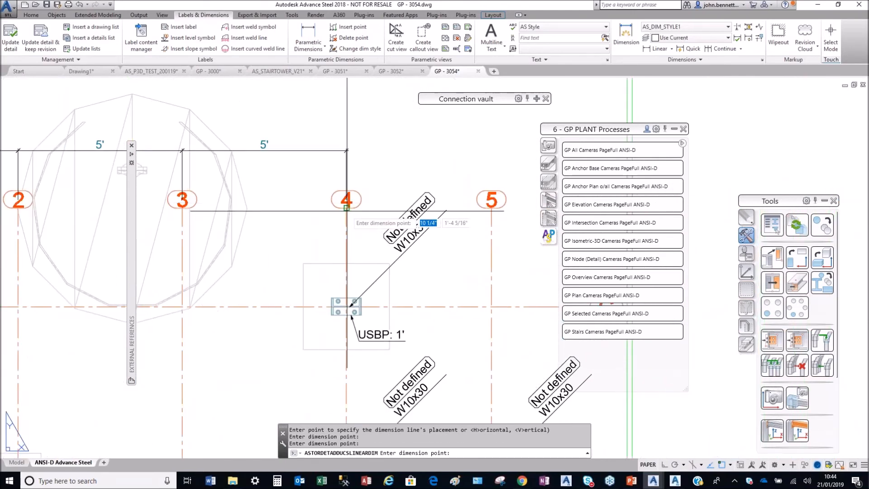
left_click(492, 212)
middle_click_drag(492, 212, 275, 215)
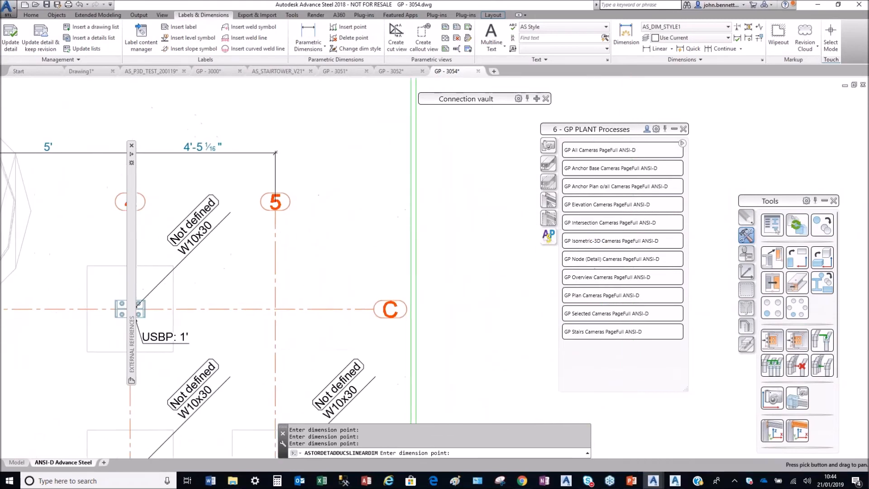
Step: Finish the horizontal dimension chain across grid lines 1 to 5 and move its line below the upper grid bubbles
key("Return")
left_click(299, 204)
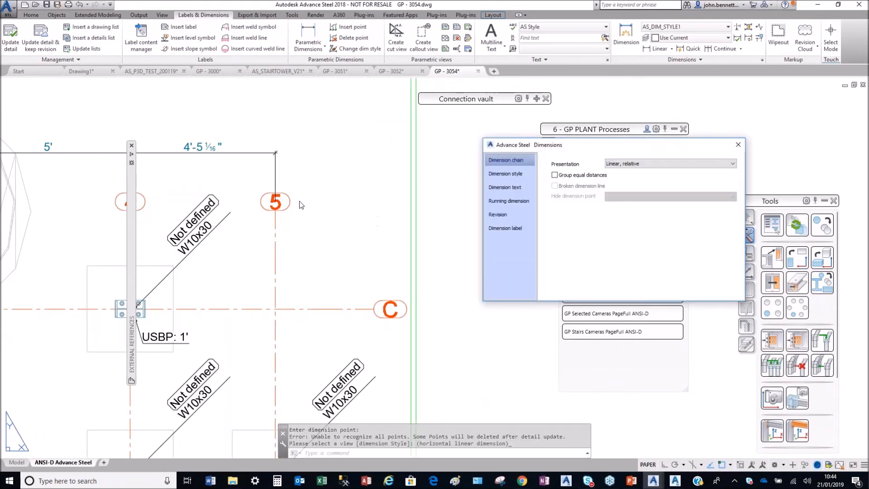
left_click(737, 144)
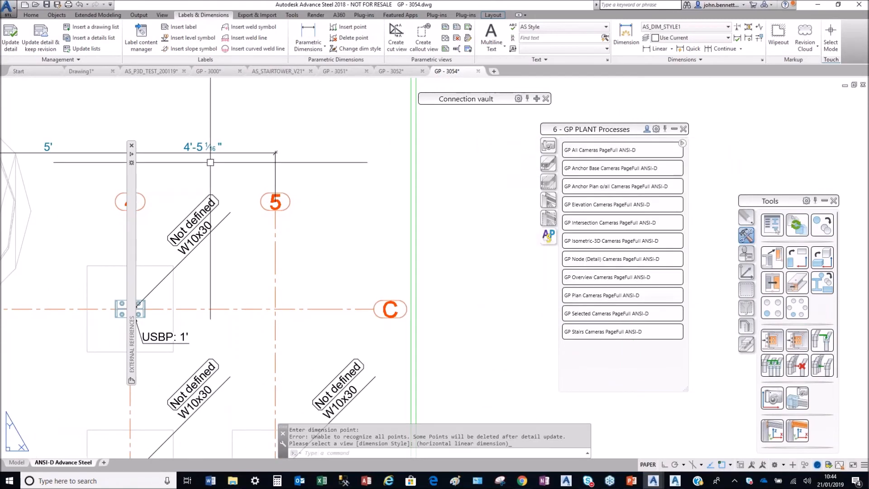
left_click(214, 152)
left_click(275, 153)
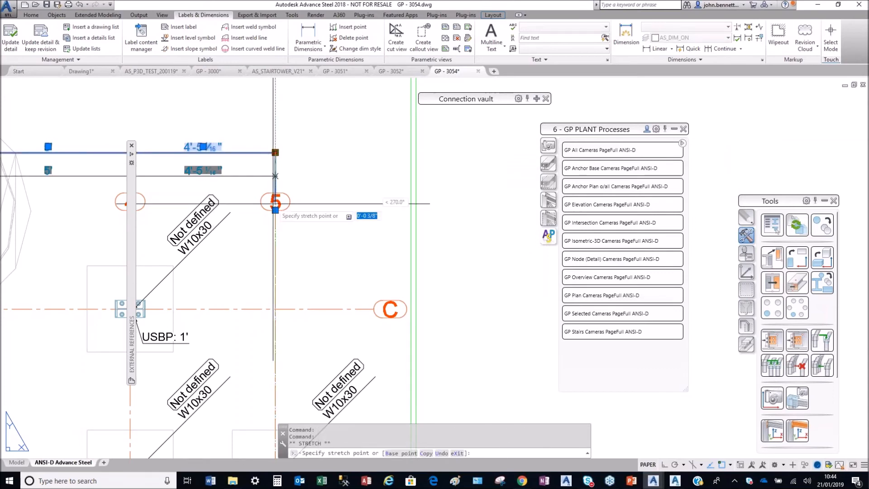
scroll(205, 189, "down", 5)
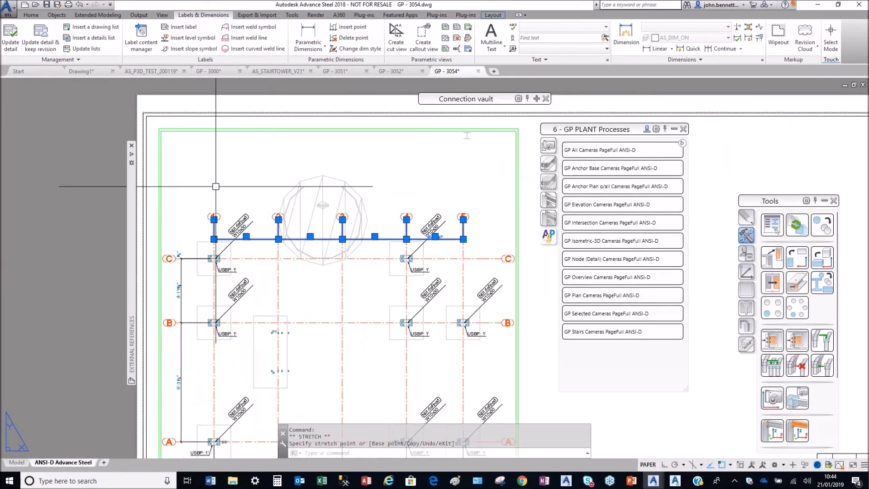
key("Escape")
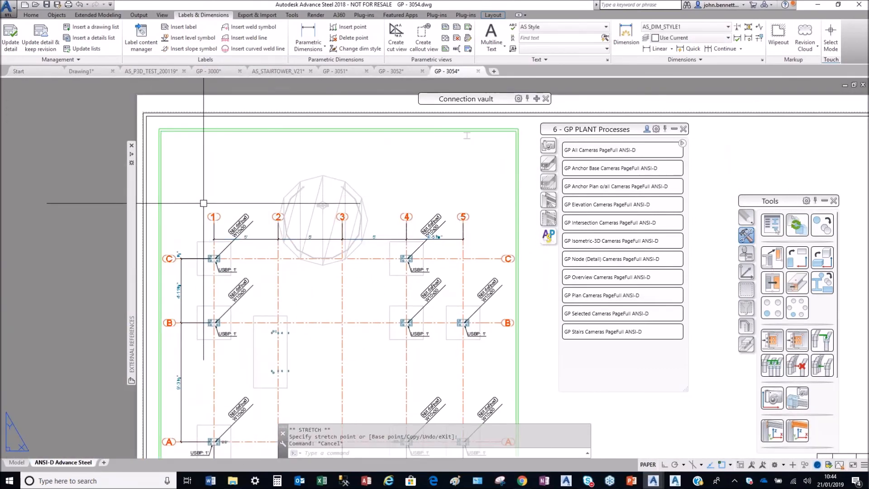
Step: Remove the dimension points at grid lines 4, 3 and 2 from the horizontal chain
left_click(346, 44)
scroll(406, 239, "up", 10)
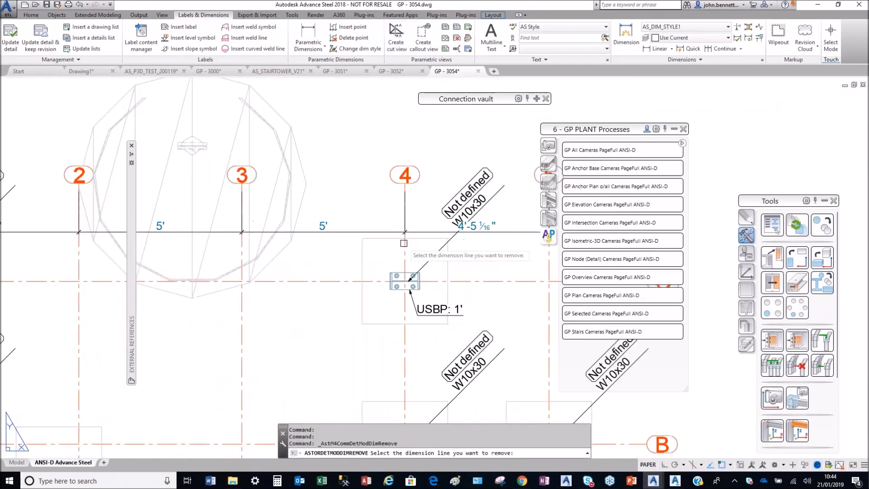
left_click(404, 206)
scroll(362, 217, "down", 6)
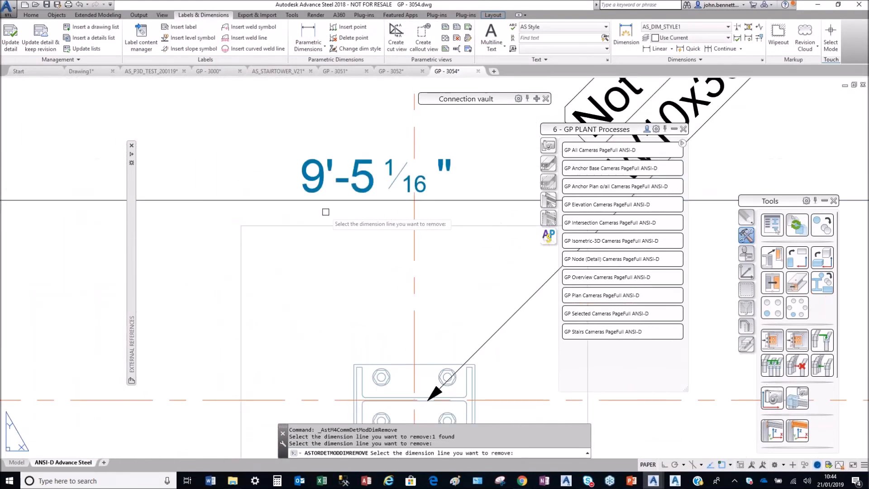
scroll(387, 199, "down", 3)
scroll(392, 204, "up", 8)
left_click(382, 206)
scroll(357, 224, "down", 5)
scroll(315, 251, "up", 5)
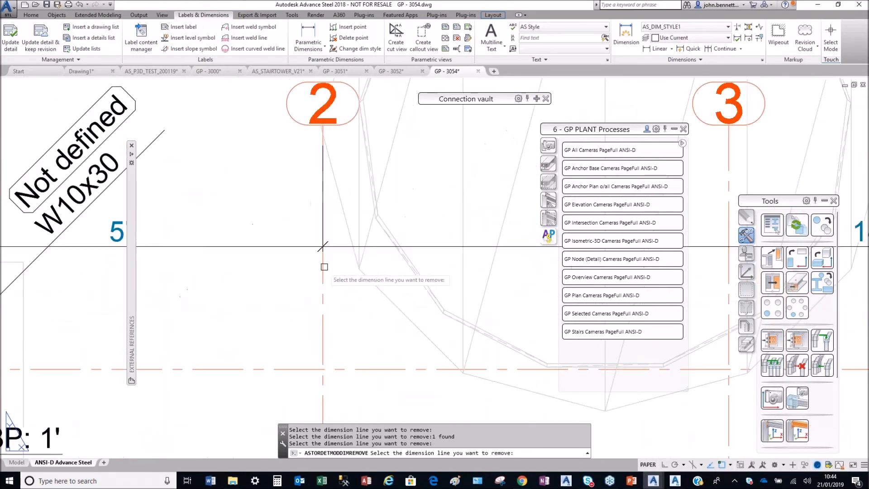
scroll(282, 276, "down", 6)
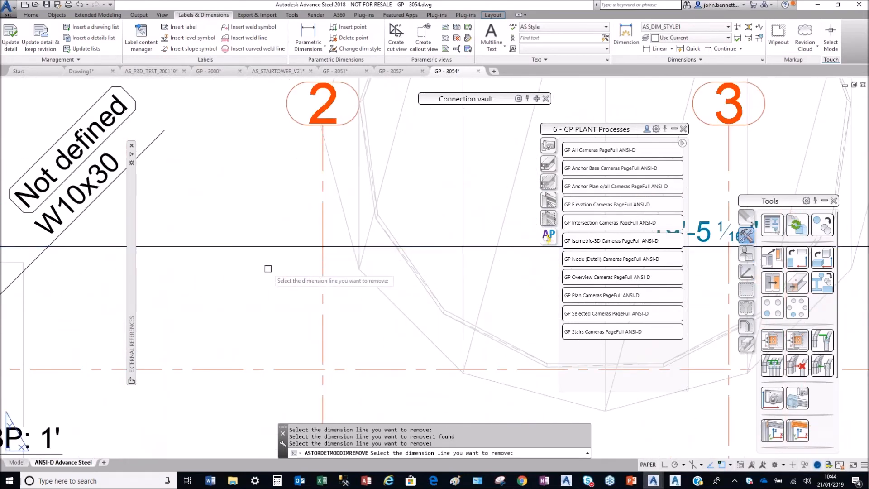
key("Return")
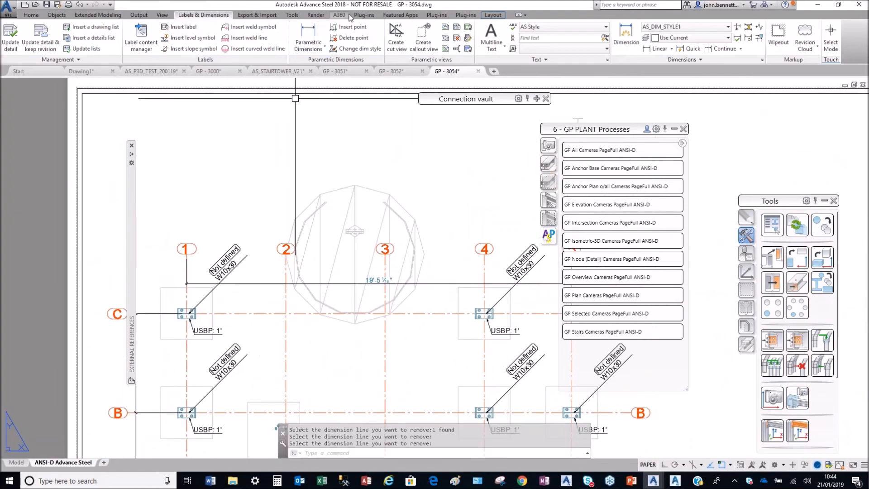
Step: Add a dimension point at grid line 2 to the overall horizontal dimension
left_click(348, 27)
left_click(263, 284)
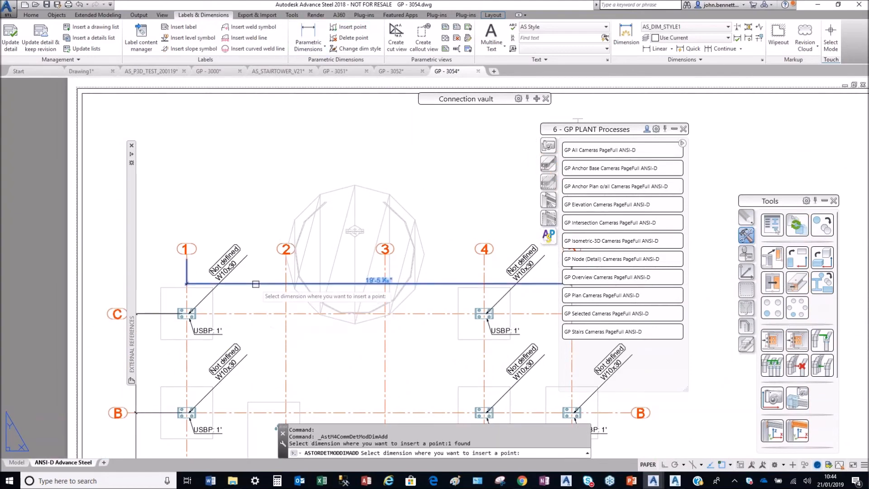
key("Return")
left_click(286, 256)
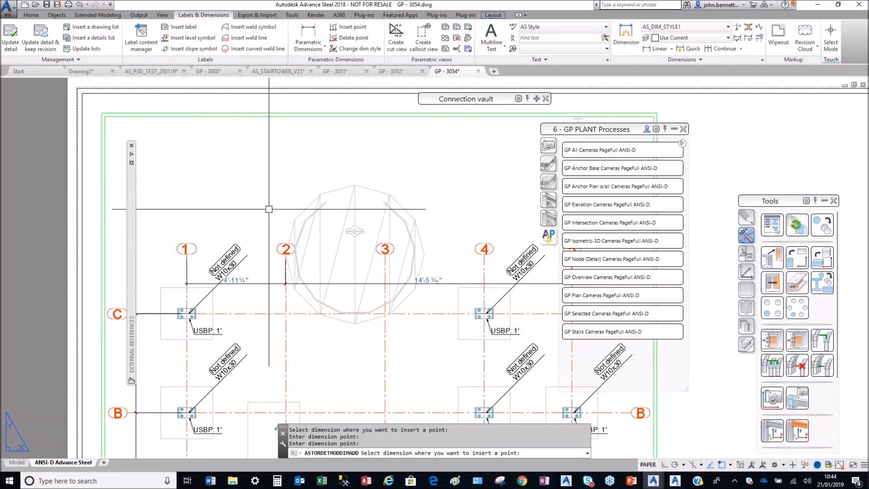
key("Escape")
Step: Move the horizontal dimension line above the upper grid bubbles and the vessel outline
left_click(284, 285)
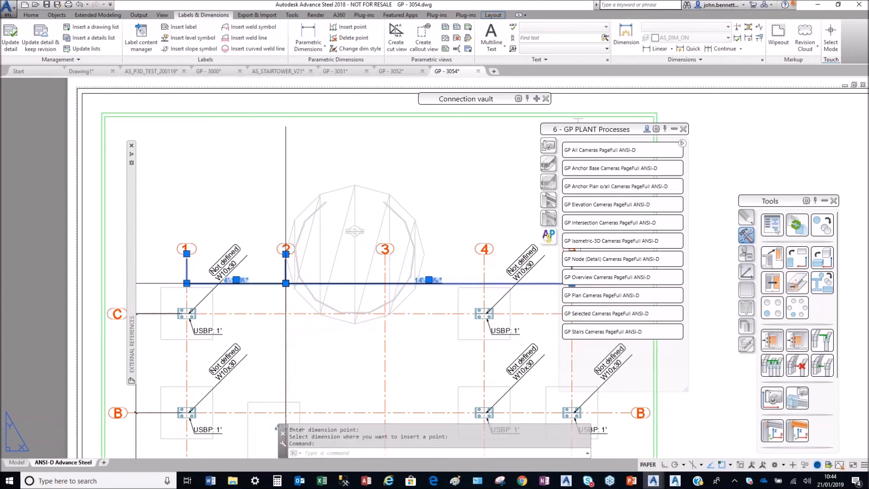
left_click(285, 284)
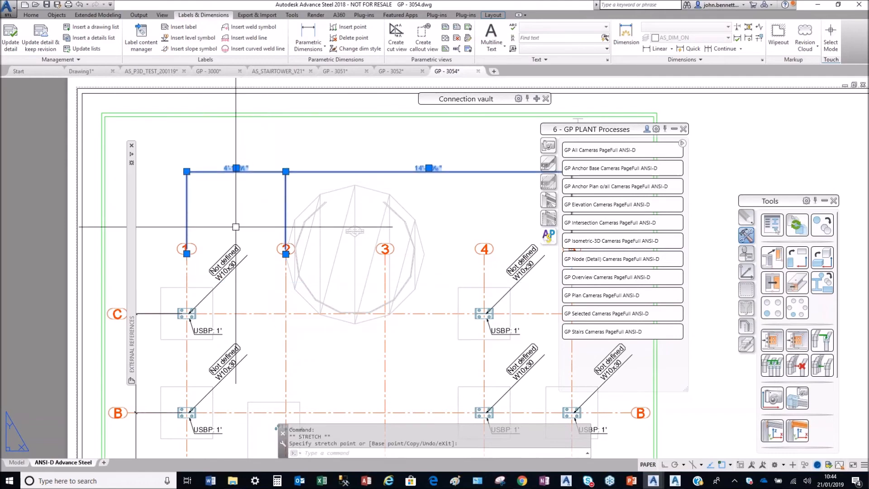
key("Escape")
scroll(228, 217, "down", 4)
middle_click_drag(228, 217, 239, 180)
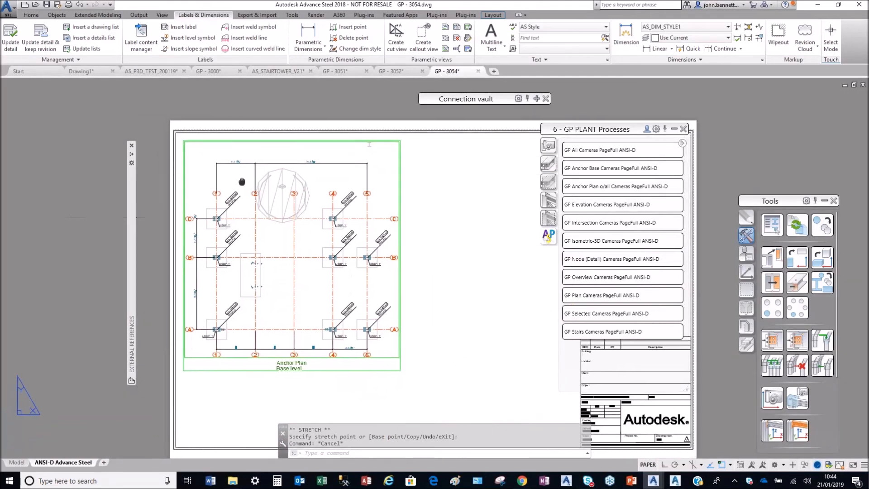
Step: Switch to AutoCAD Plant 3D and open the JB Test 210119 orthographic drawing from the project
left_click(673, 483)
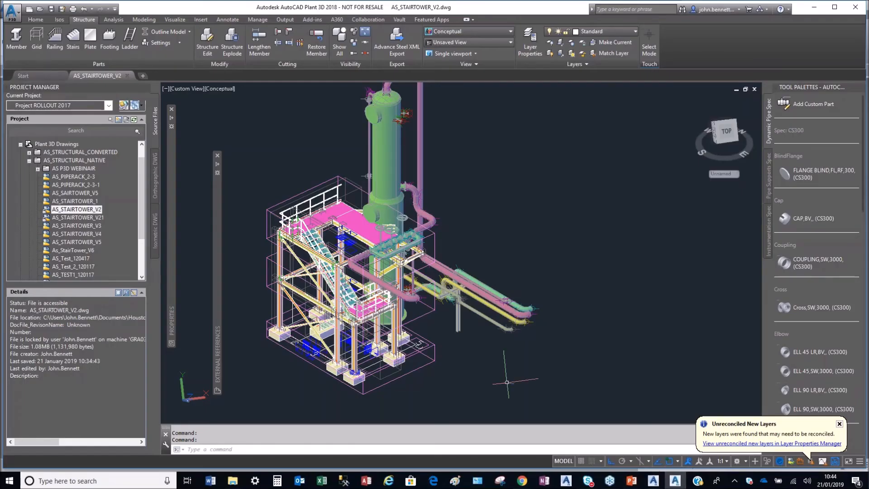
left_click(154, 197)
left_click(20, 153)
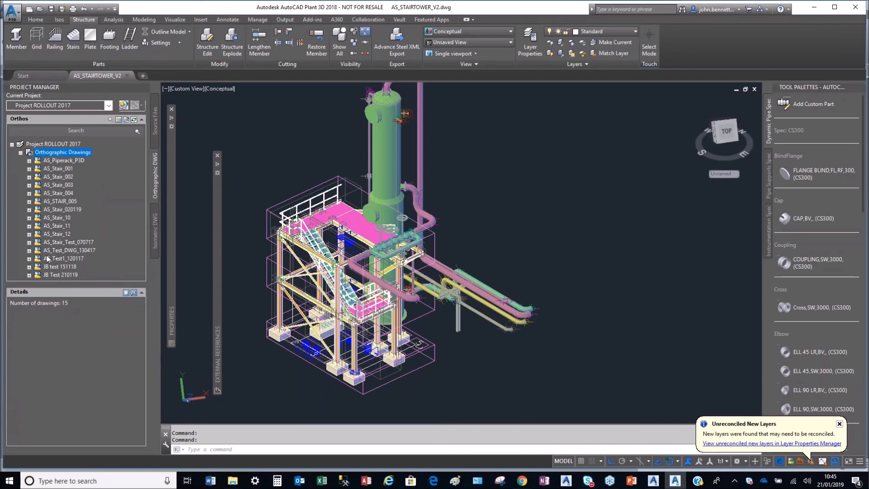
left_click(59, 274)
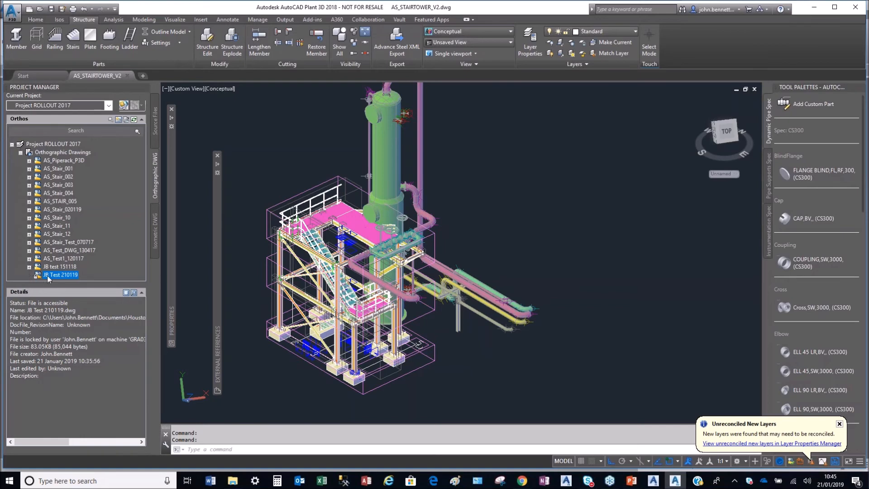
double_click(47, 275)
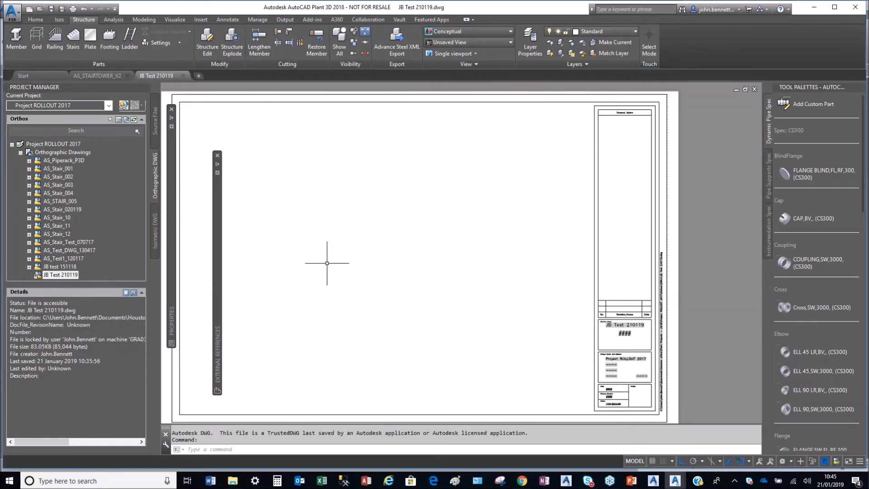
Step: Open the AS_Test1_120117 orthographic drawing and view its whole sheet
left_click(63, 270)
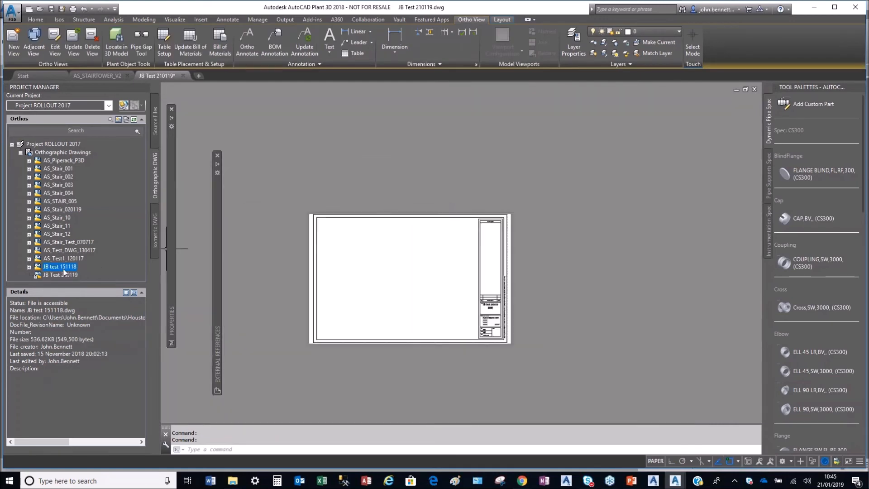
double_click(54, 261)
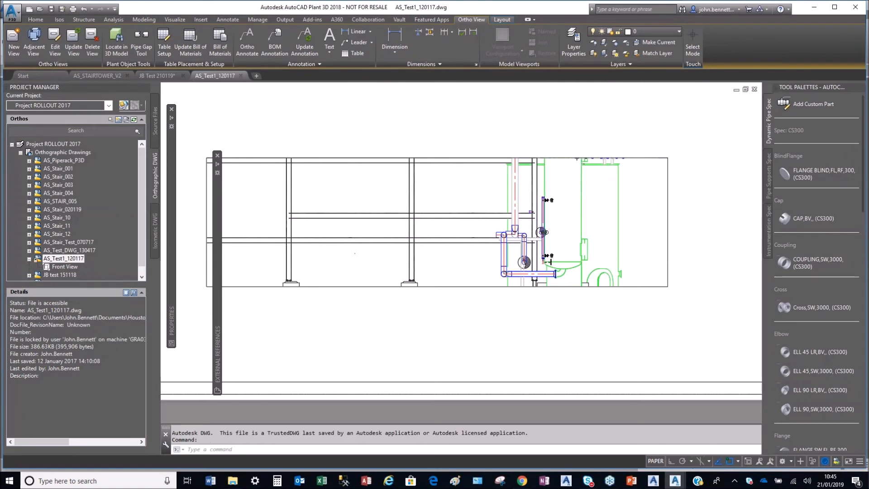
scroll(370, 255, "down", 3)
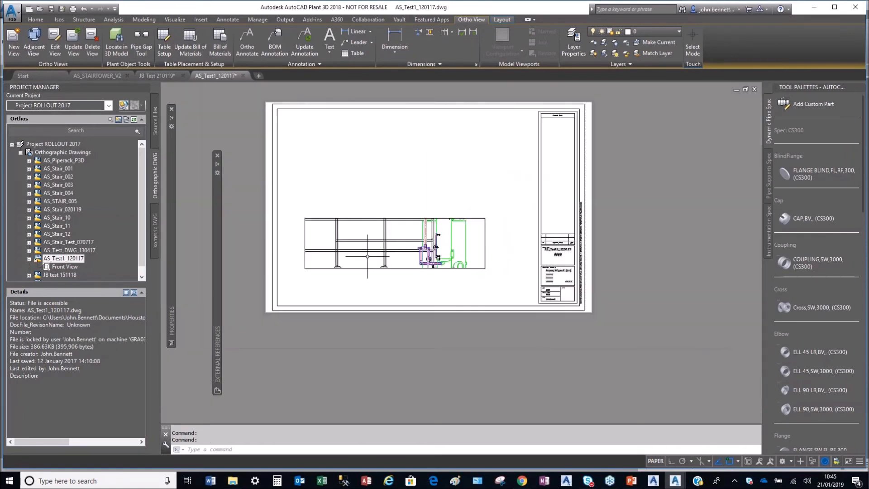
Step: Stretch the upper edge of the AS_Test1_120117 front view frame upward by about 2 1/16 inches
scroll(355, 294, "up", 3)
left_click(356, 288)
scroll(356, 288, "down", 2)
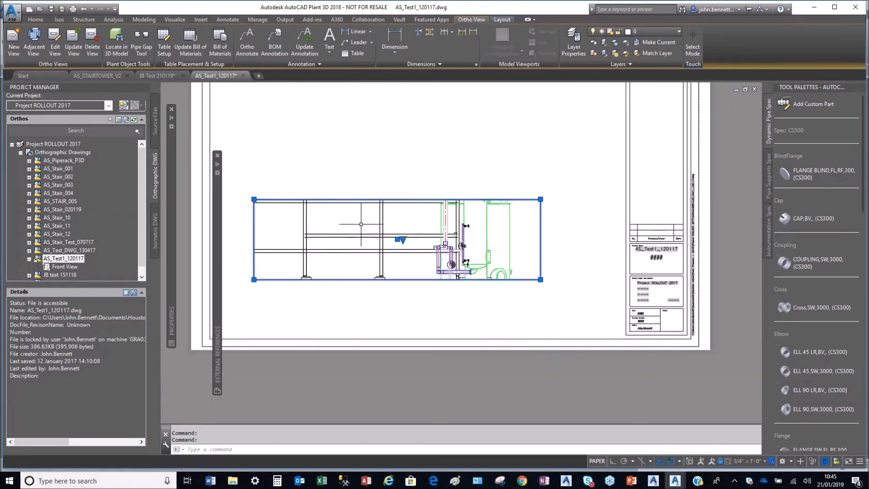
left_click(254, 196)
left_click(249, 188)
left_click(254, 199)
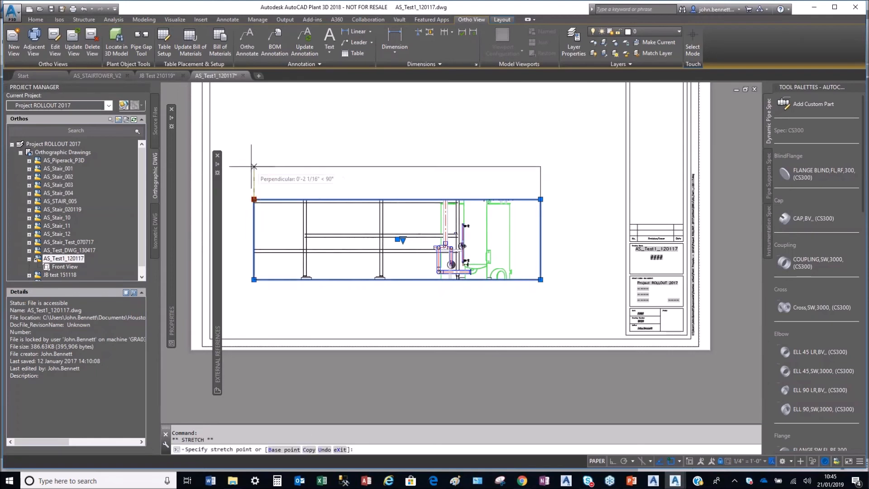
Step: Open the AS_Stair_12 orthographic drawing with its front and right views of the stair tower
left_click(55, 201)
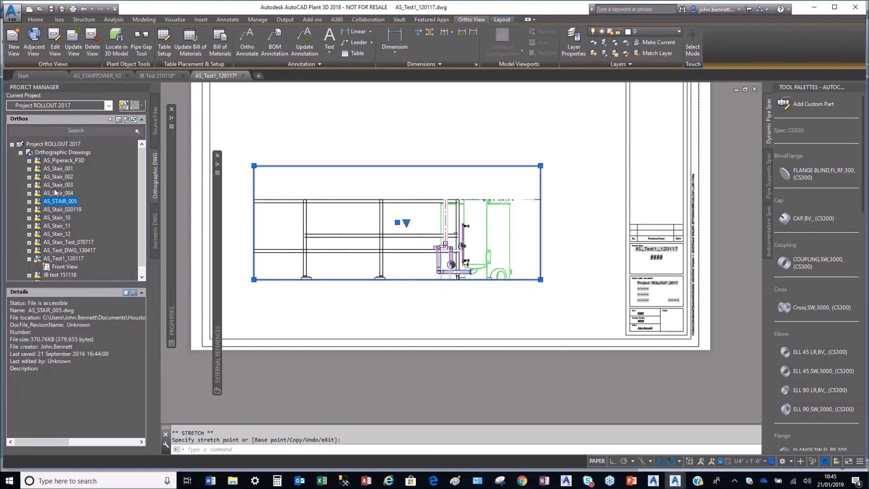
left_click(54, 241)
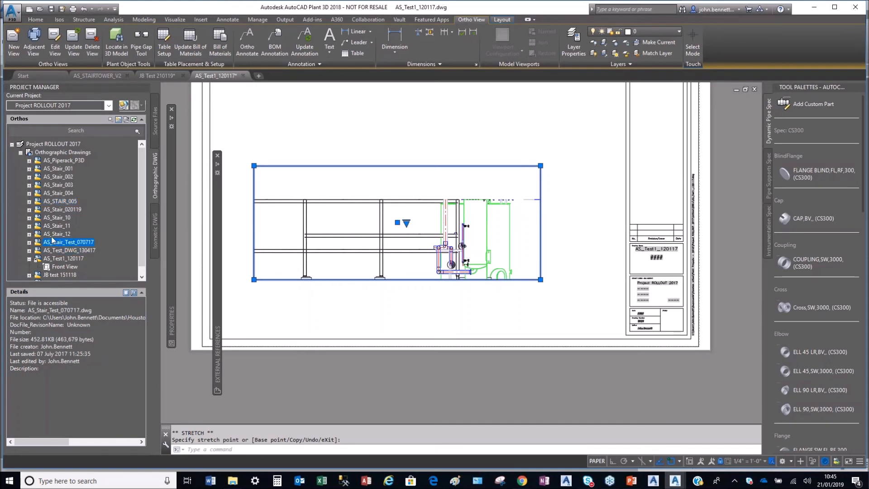
double_click(53, 234)
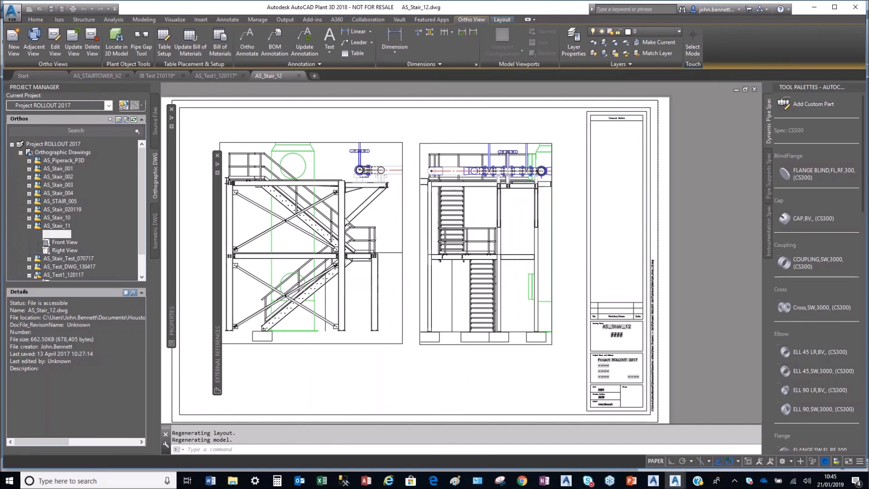
middle_click_drag(312, 197, 370, 198)
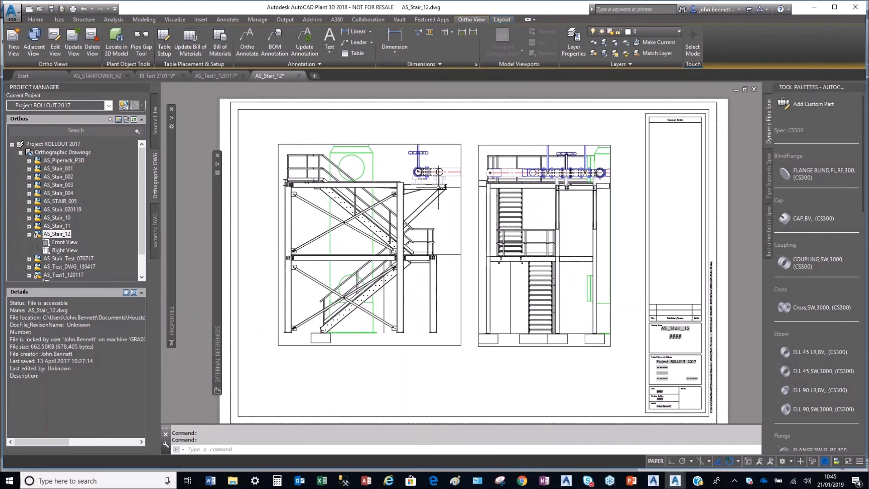
Step: Enlarge the AS_Stair_12 front view frame upward and to the right, and examine the stair structure inside it
scroll(427, 143, "up", 2)
left_click(475, 146)
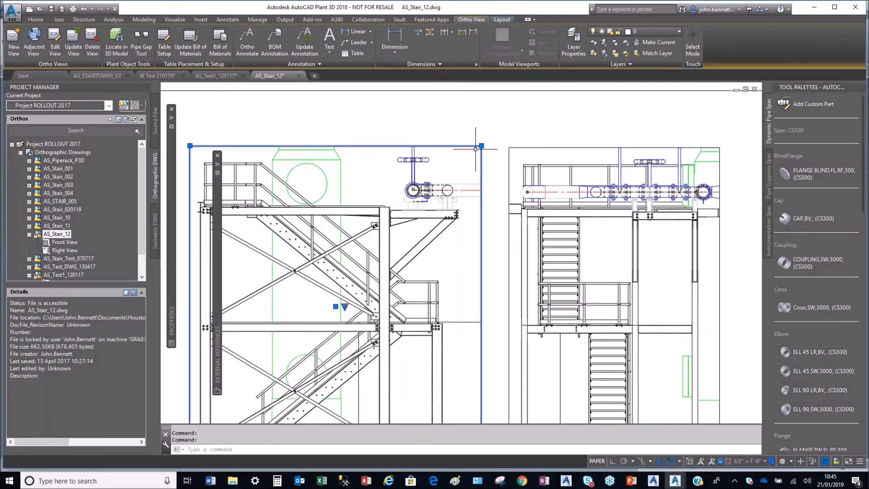
left_click(480, 145)
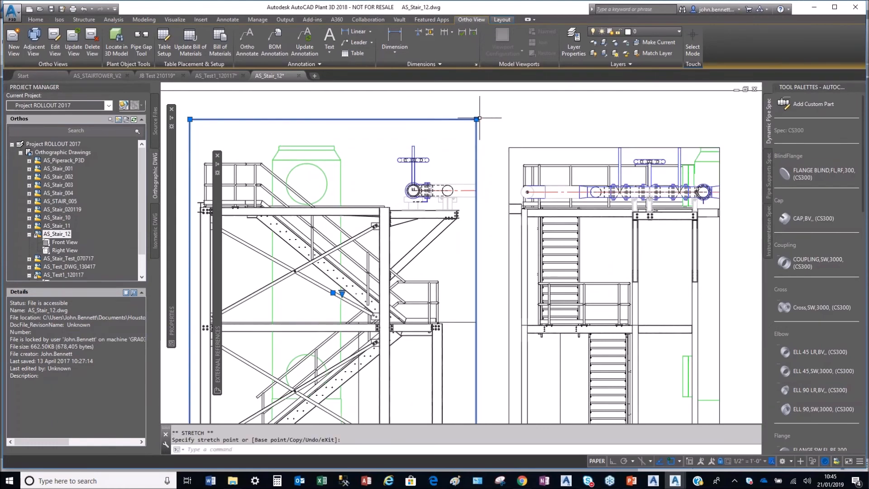
left_click(497, 119)
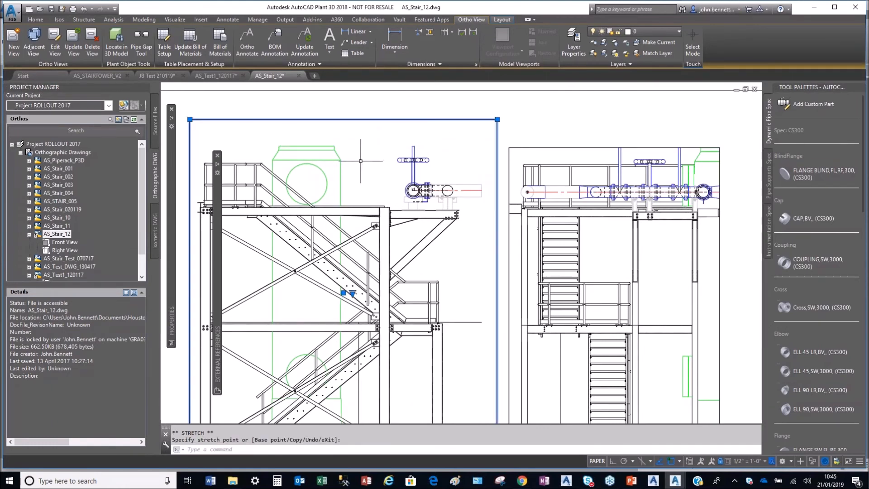
key("Escape")
middle_click_drag(319, 301, 348, 213)
scroll(414, 271, "up", 5)
scroll(398, 193, "up", 8)
scroll(330, 223, "down", 8)
scroll(335, 203, "down", 6)
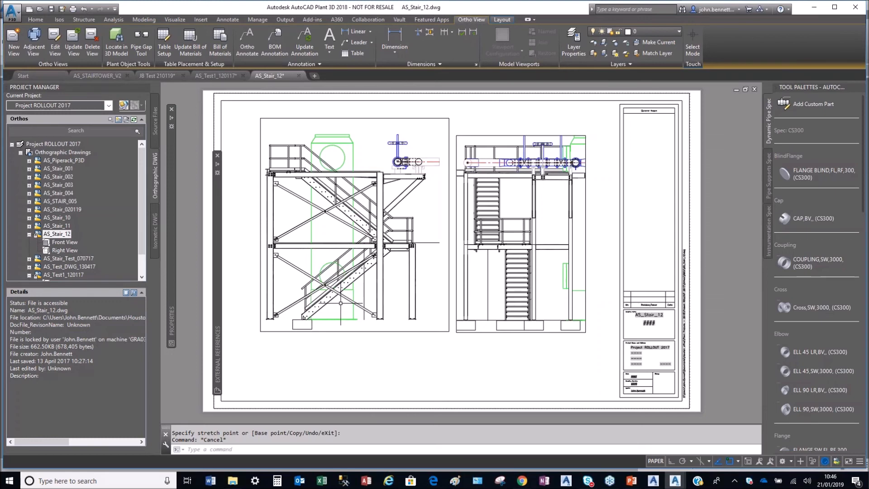
Step: Collapse the AS_Stair_12 views in the orthographic drawing list and switch to the AS_STAIRTOWER_V21 model in Advance Steel
left_click(29, 234)
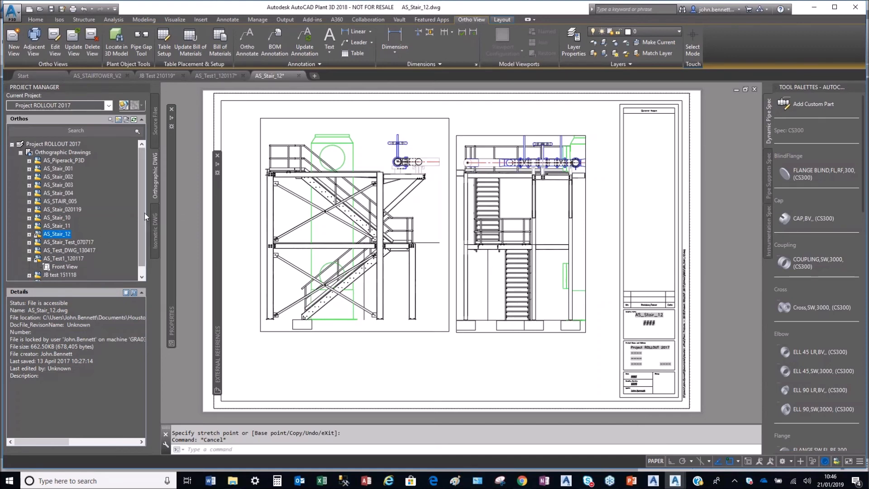
left_click_drag(145, 213, 143, 234)
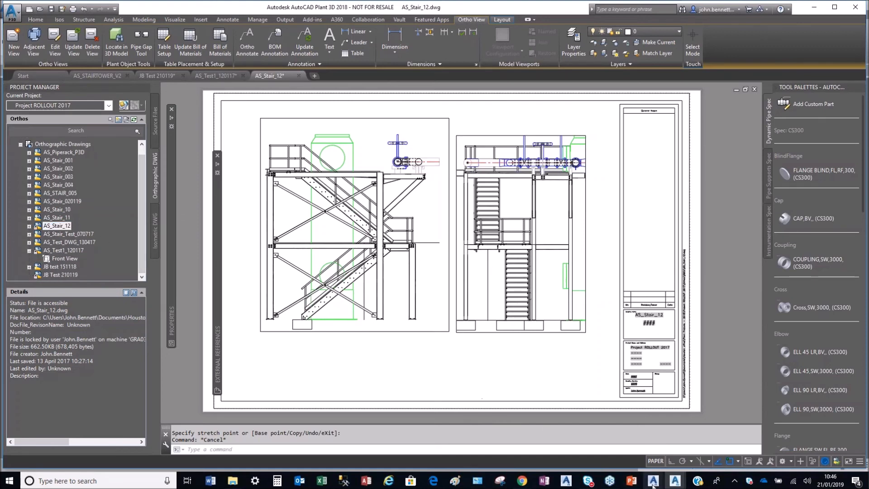
mouse_move(652, 481)
left_click(522, 438)
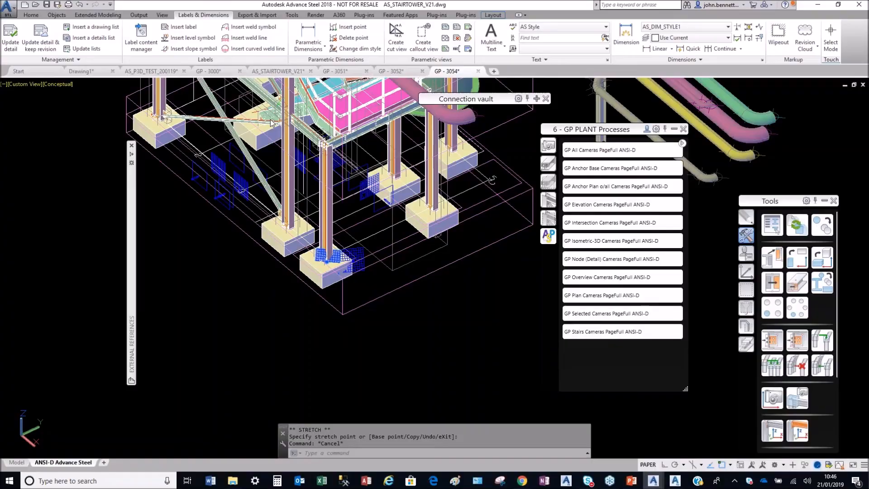
Step: Close the AS_STAIRTOWER_V21 model, and save and close the GP - 3051, GP - 3052, GP - 3054 and GP - 3000 drawings
left_click(310, 71)
key("Escape")
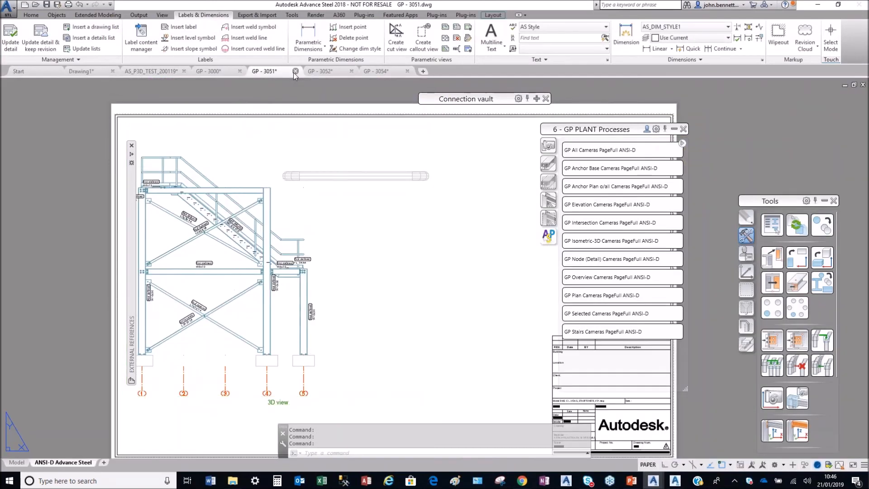
left_click(294, 72)
left_click(426, 263)
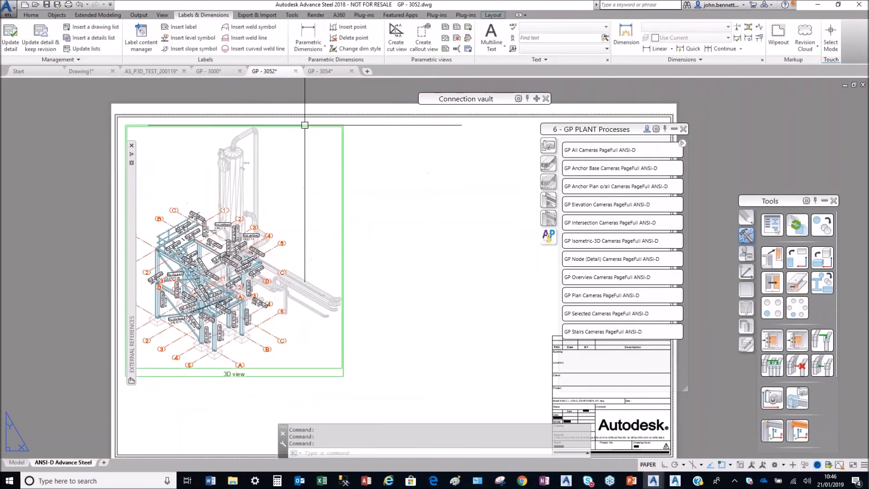
left_click(295, 72)
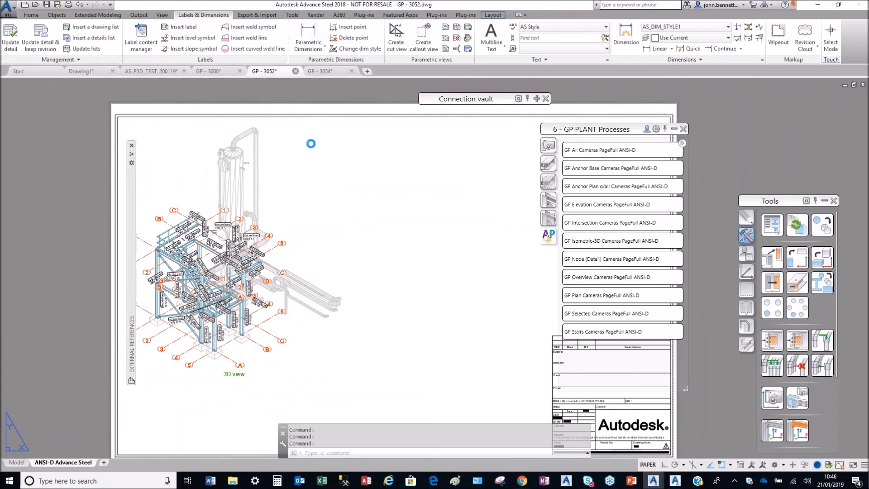
left_click(427, 265)
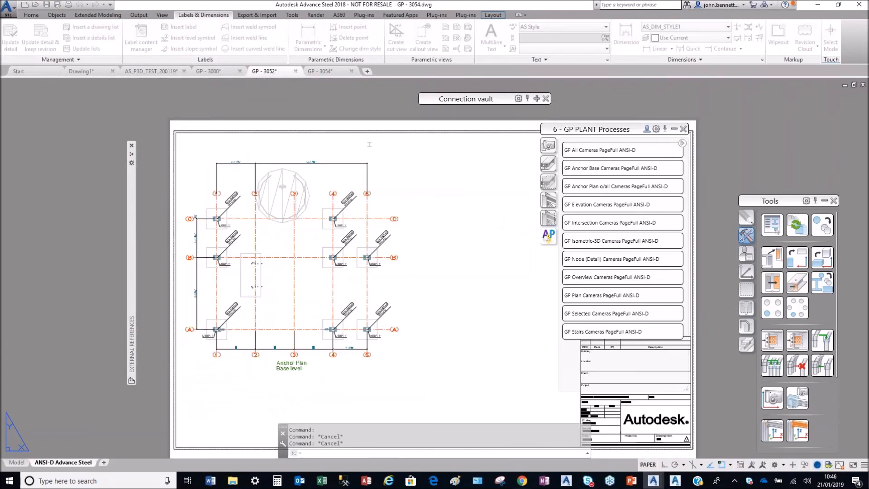
left_click(293, 72)
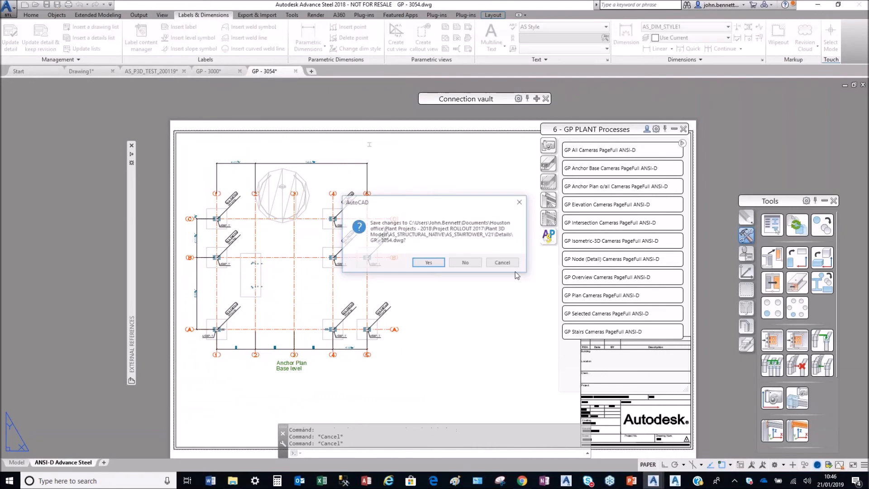
left_click(428, 263)
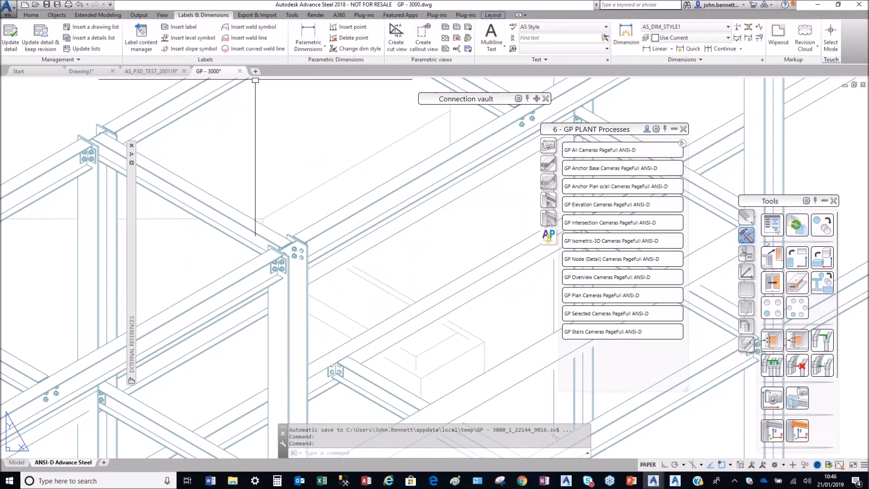
left_click(239, 71)
left_click(428, 264)
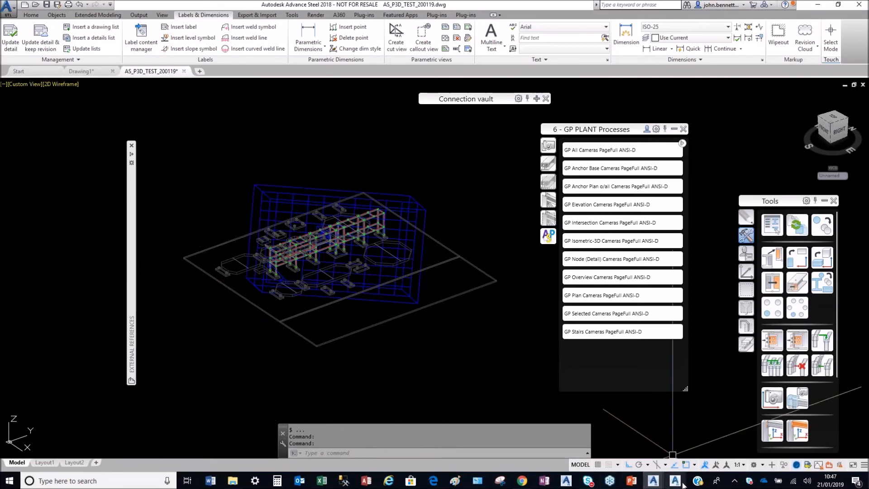
Step: Switch to the JB Test 210119 drawing in Plant 3D and try to create an orthographic view referencing the native AS_STAIRTOWER_V2 model
mouse_move(674, 480)
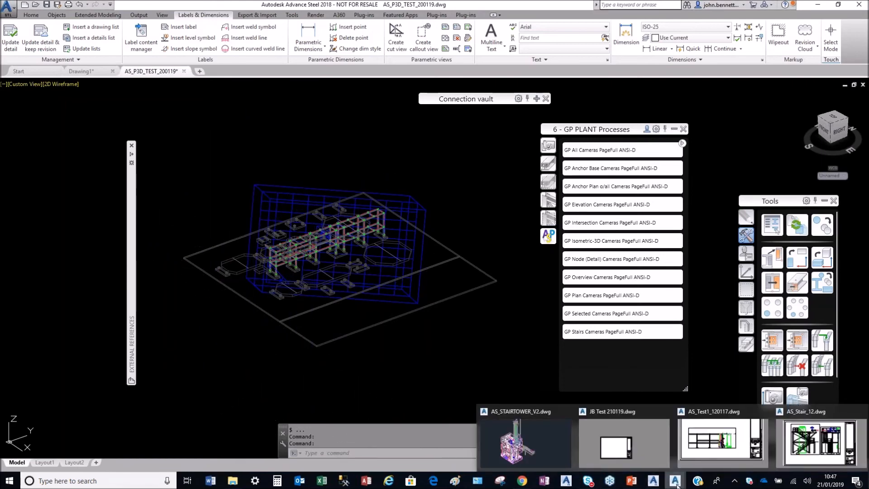
left_click(635, 428)
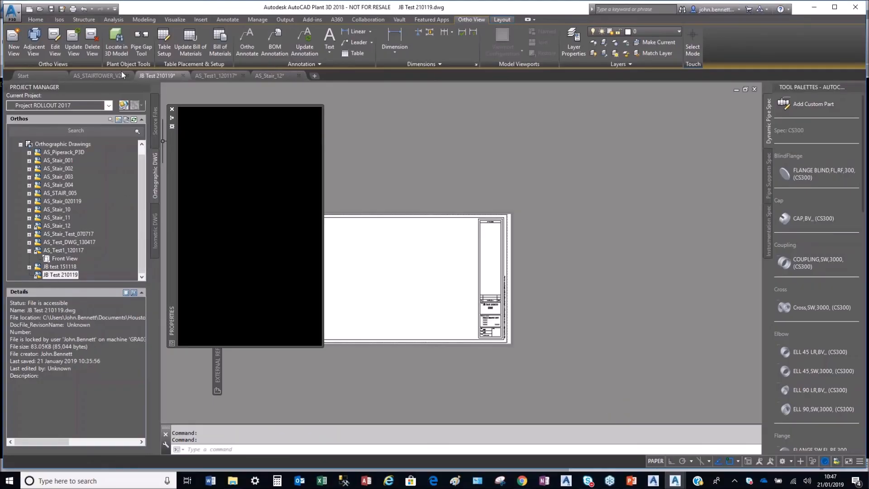
left_click(14, 49)
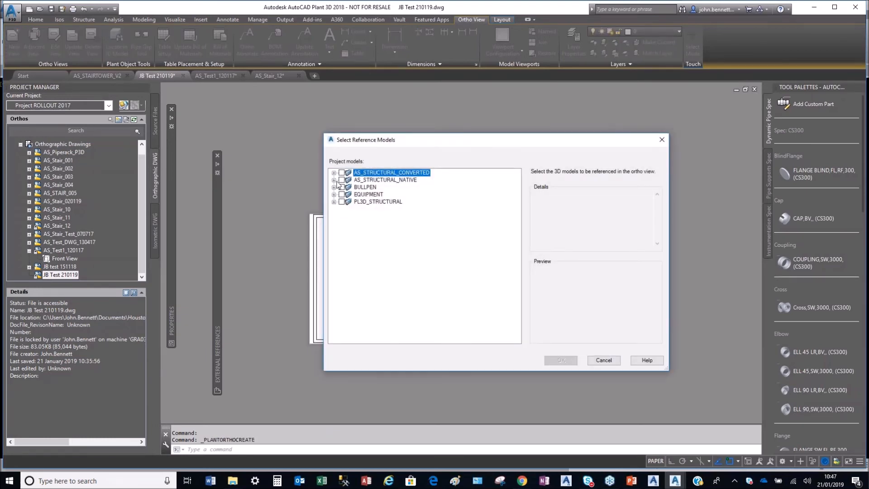
left_click(333, 180)
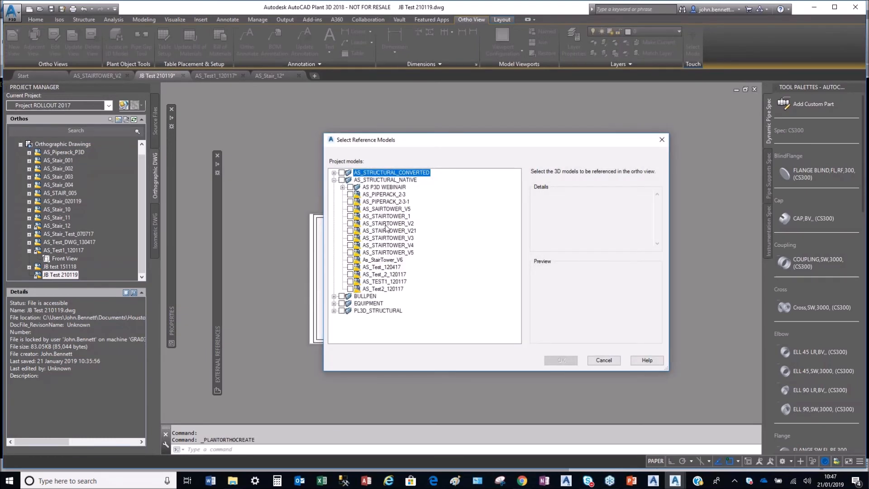
left_click(387, 223)
left_click(350, 223)
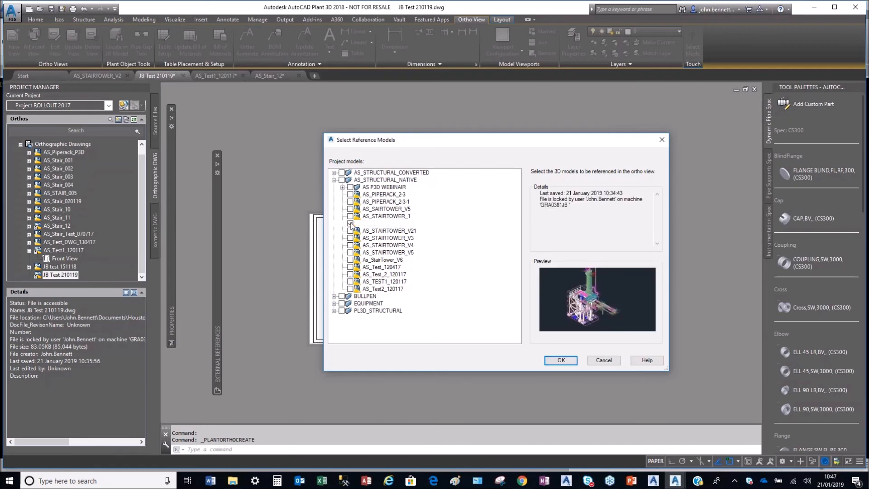
left_click(560, 360)
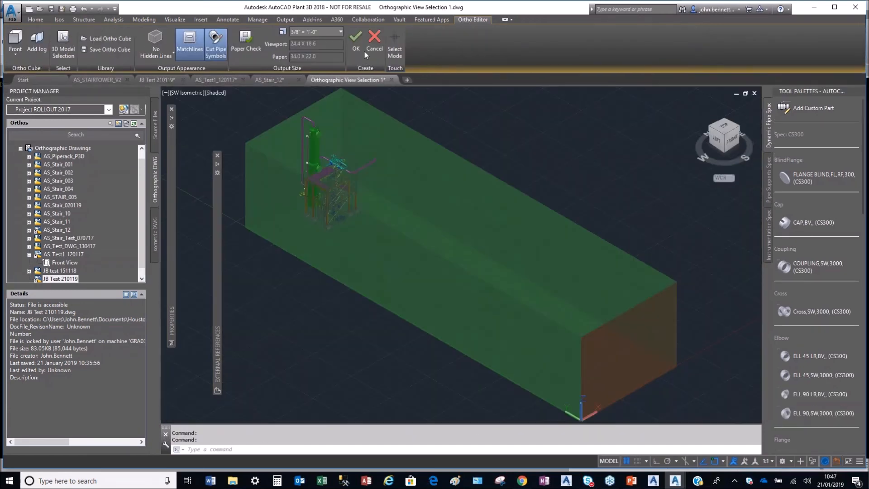
left_click(353, 44)
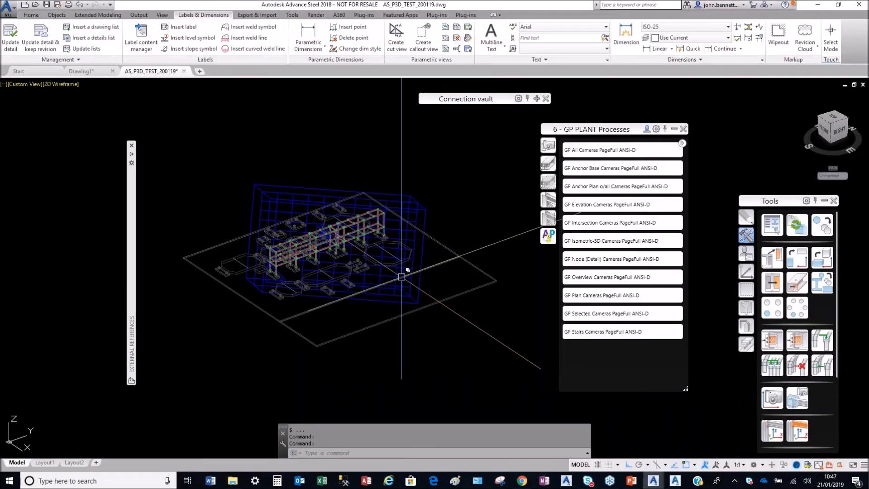
Step: Return to Plant 3D, dismiss the fatal error without saving recovery copies of the drawings, and cancel the error report
mouse_move(675, 481)
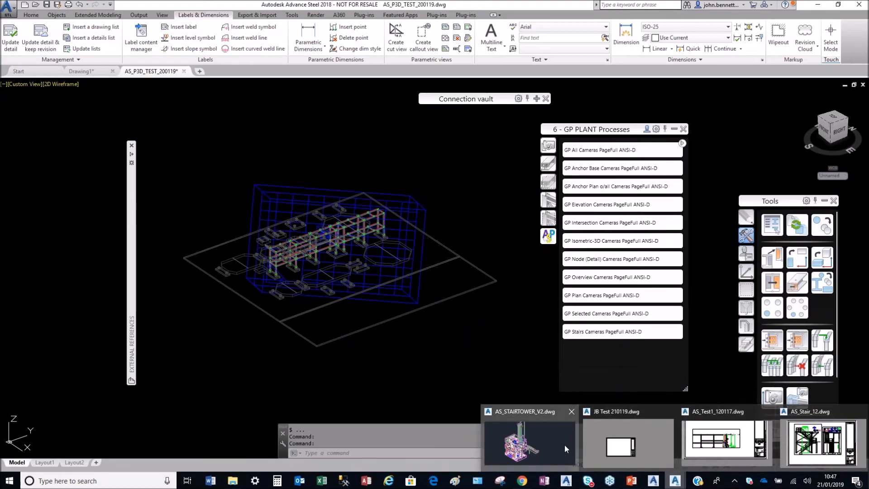
left_click(601, 444)
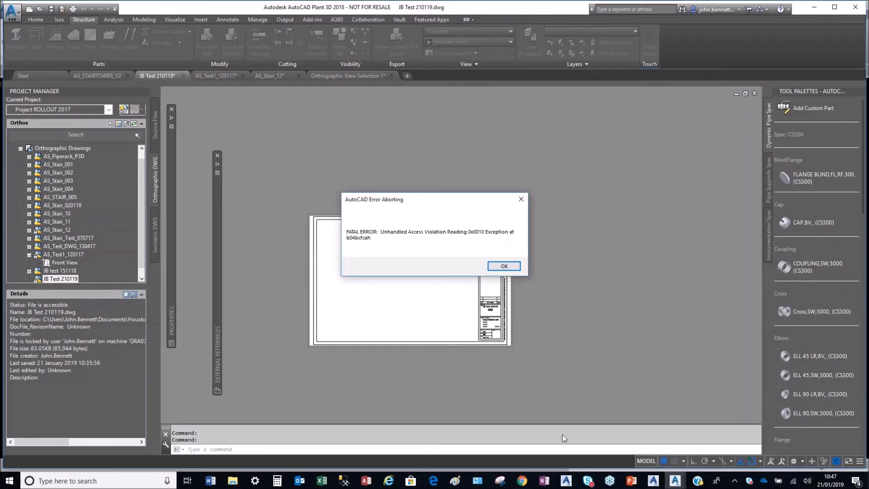
left_click(499, 267)
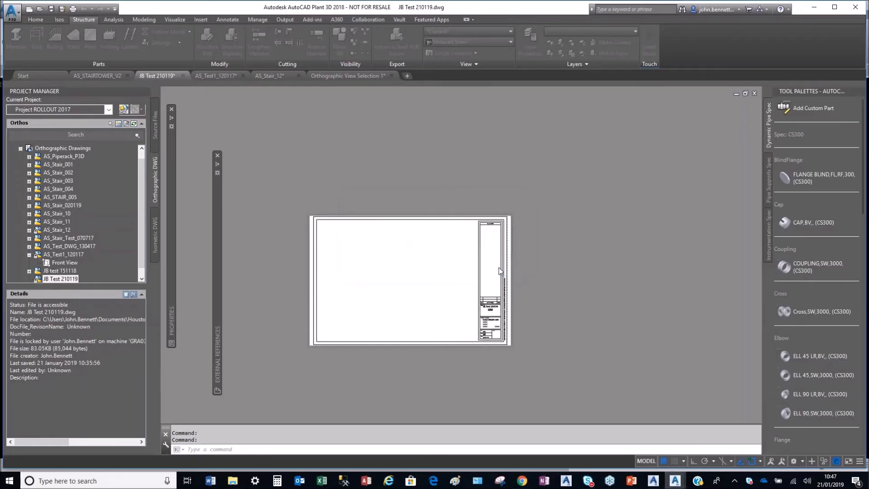
left_click(501, 276)
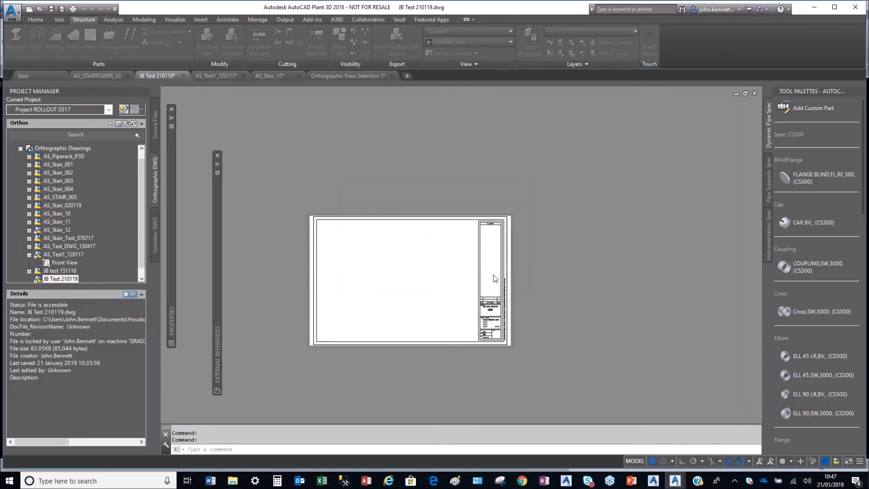
left_click(500, 276)
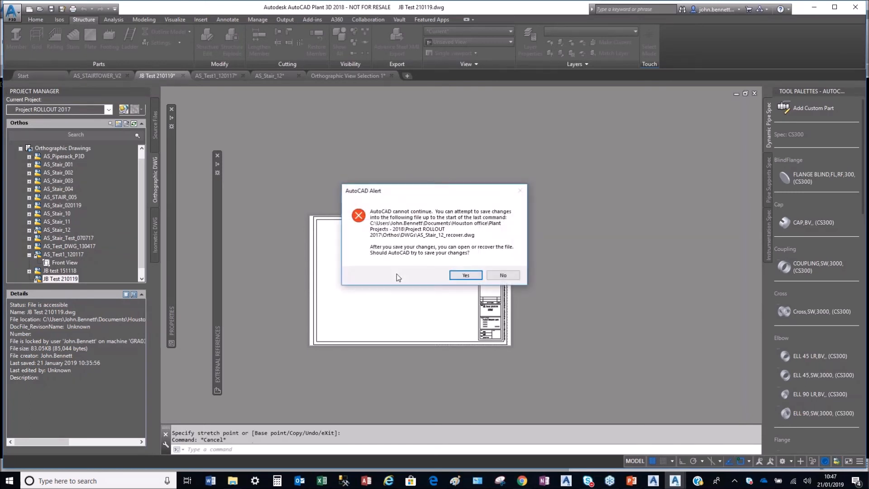
left_click(500, 275)
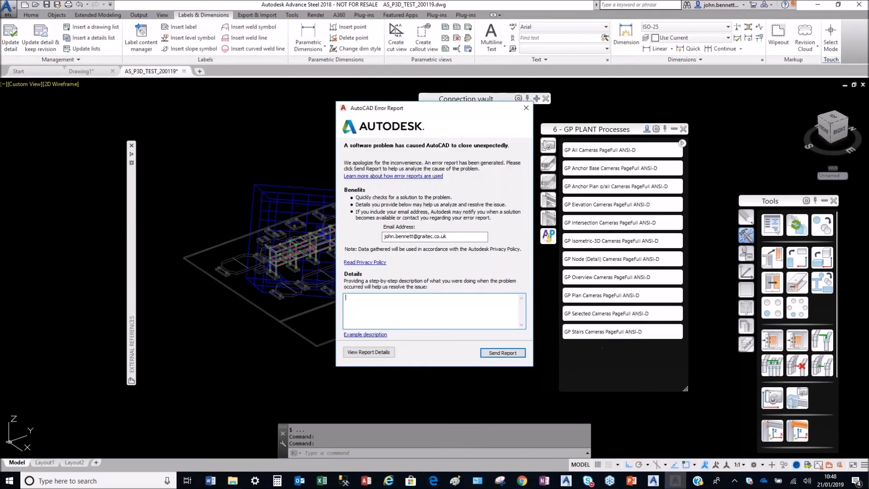
left_click(525, 108)
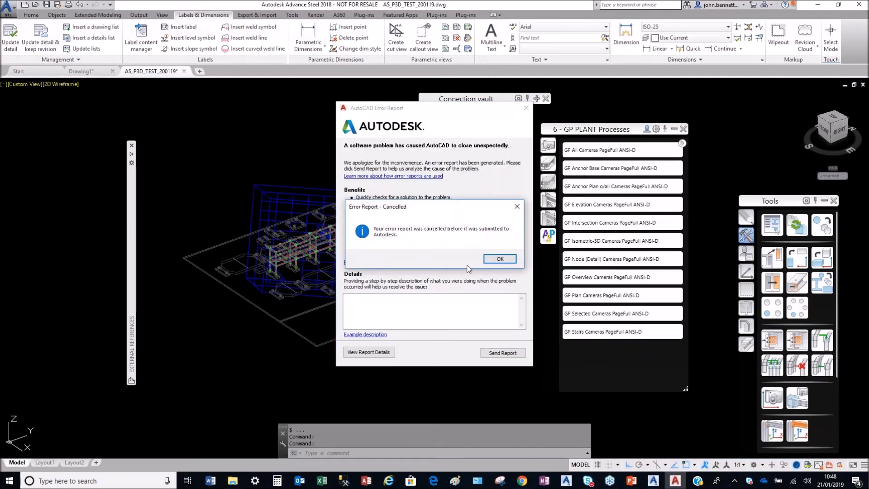
left_click(493, 259)
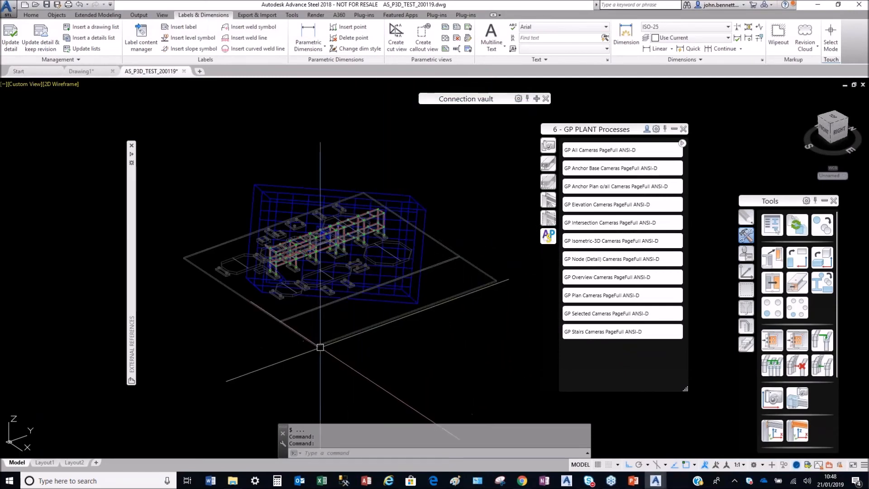